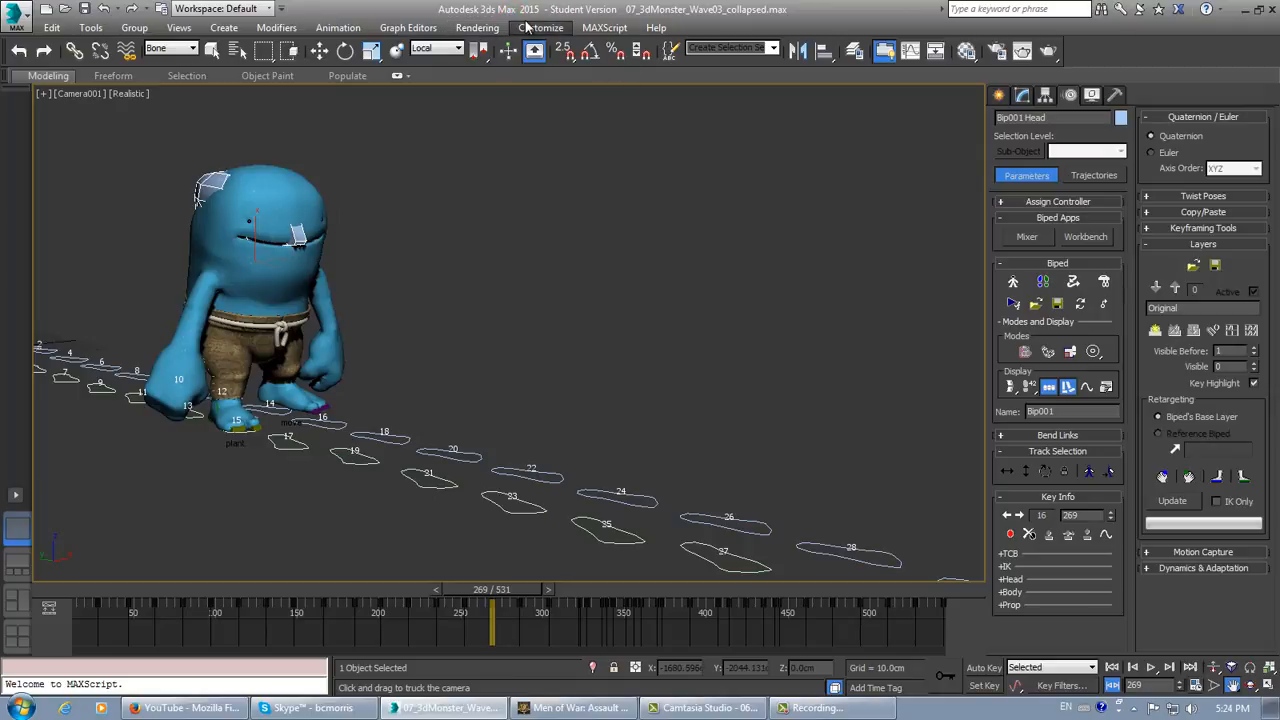
Scrub through the monster's walk and wave animation to review the motion.
{"action": "left_click", "coordinate": [496, 27]}
{"action": "left_click", "coordinate": [843, 12]}
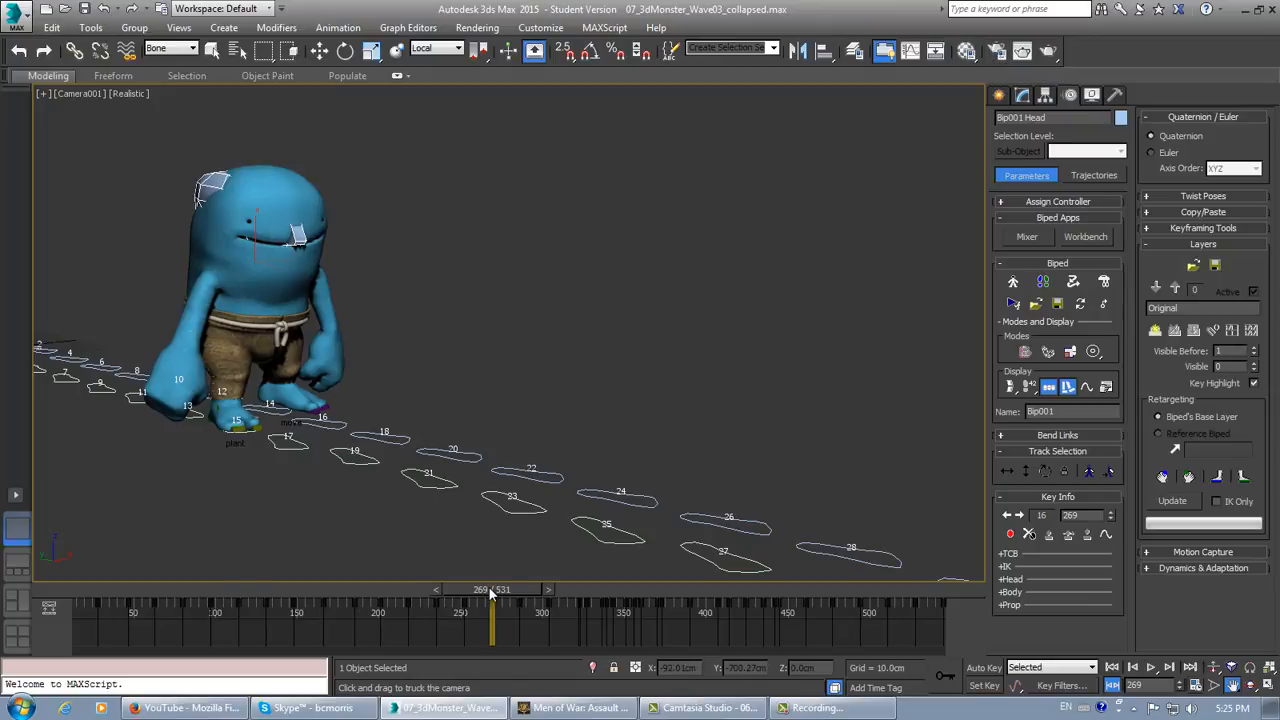
{"action": "left_click_drag", "start_coordinate": [490, 593], "coordinate": [670, 601]}
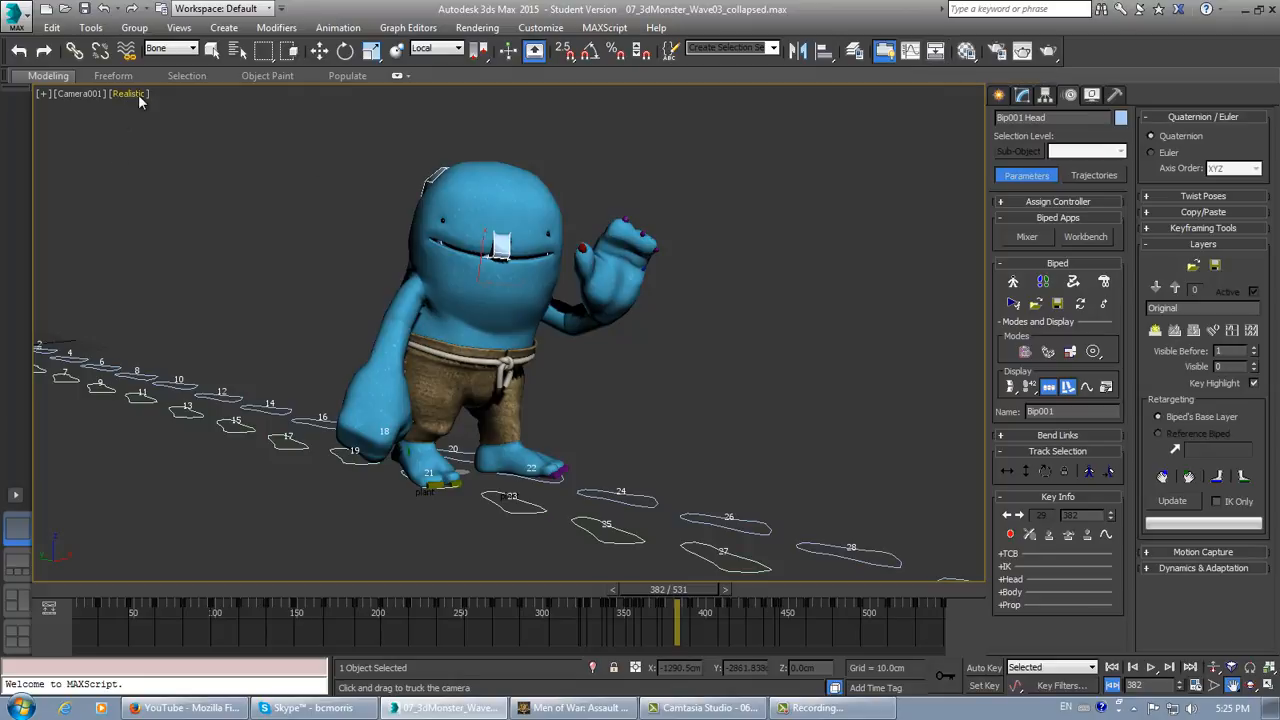
{"action": "left_click", "coordinate": [986, 669]}
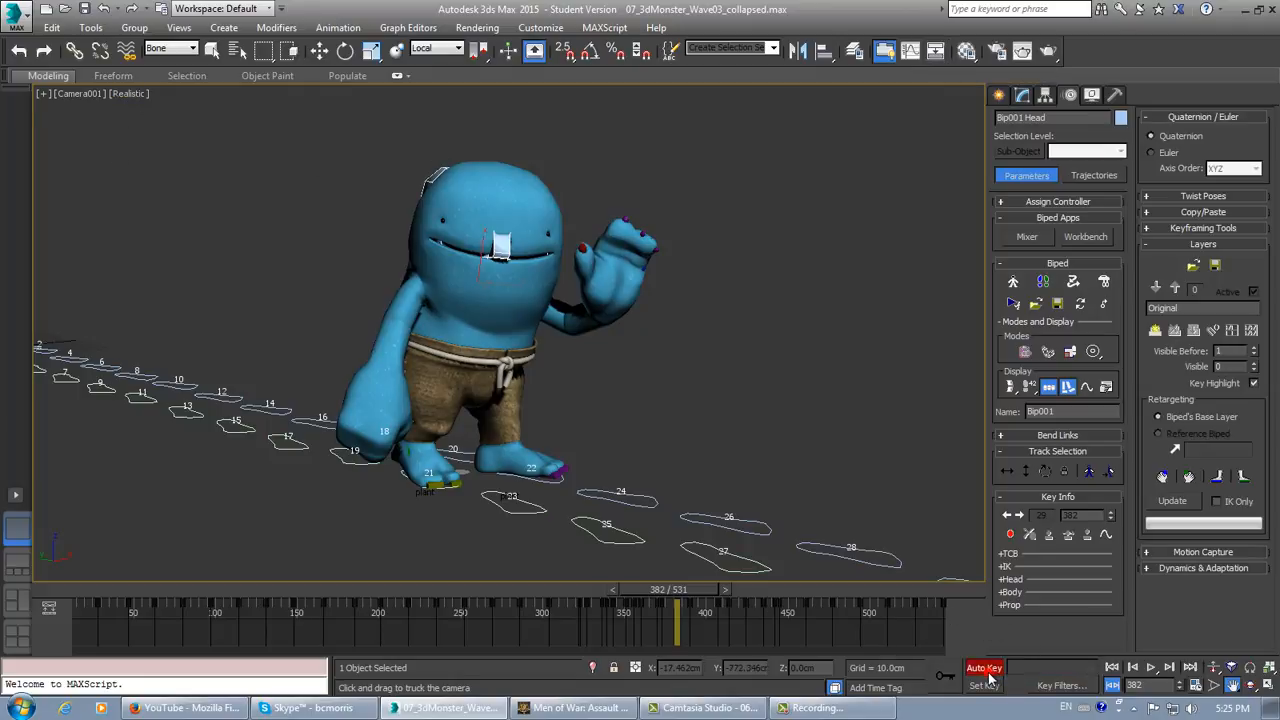
{"action": "left_click", "coordinate": [986, 669]}
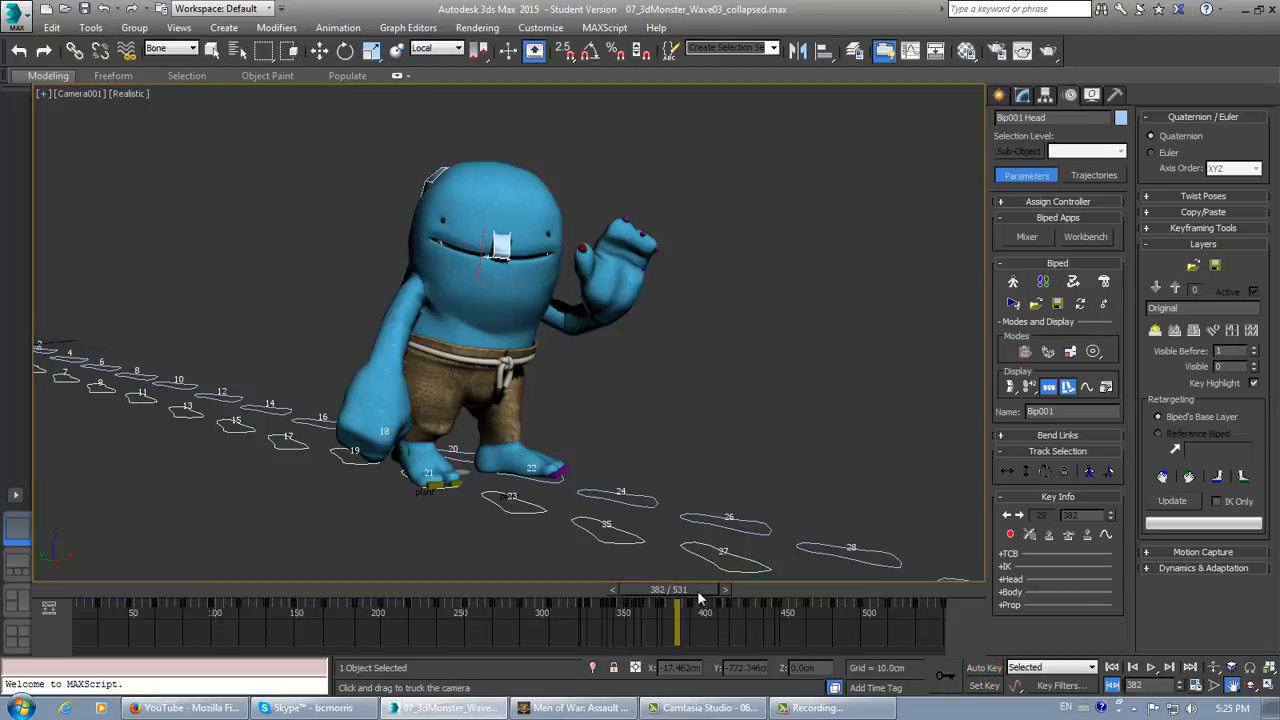
{"action": "left_click_drag", "start_coordinate": [697, 590], "coordinate": [76, 610]}
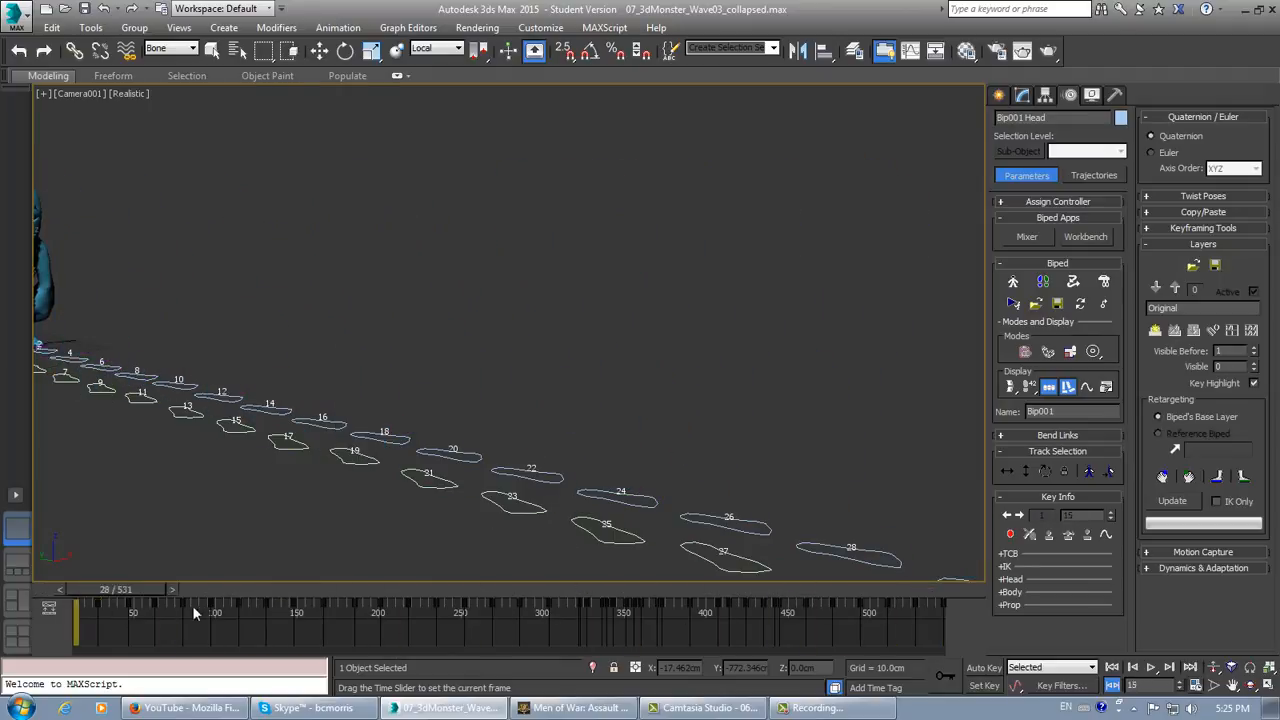
{"action": "left_click_drag", "start_coordinate": [195, 612], "coordinate": [679, 616]}
{"action": "middle_click_drag", "start_coordinate": [727, 543], "coordinate": [727, 543]}
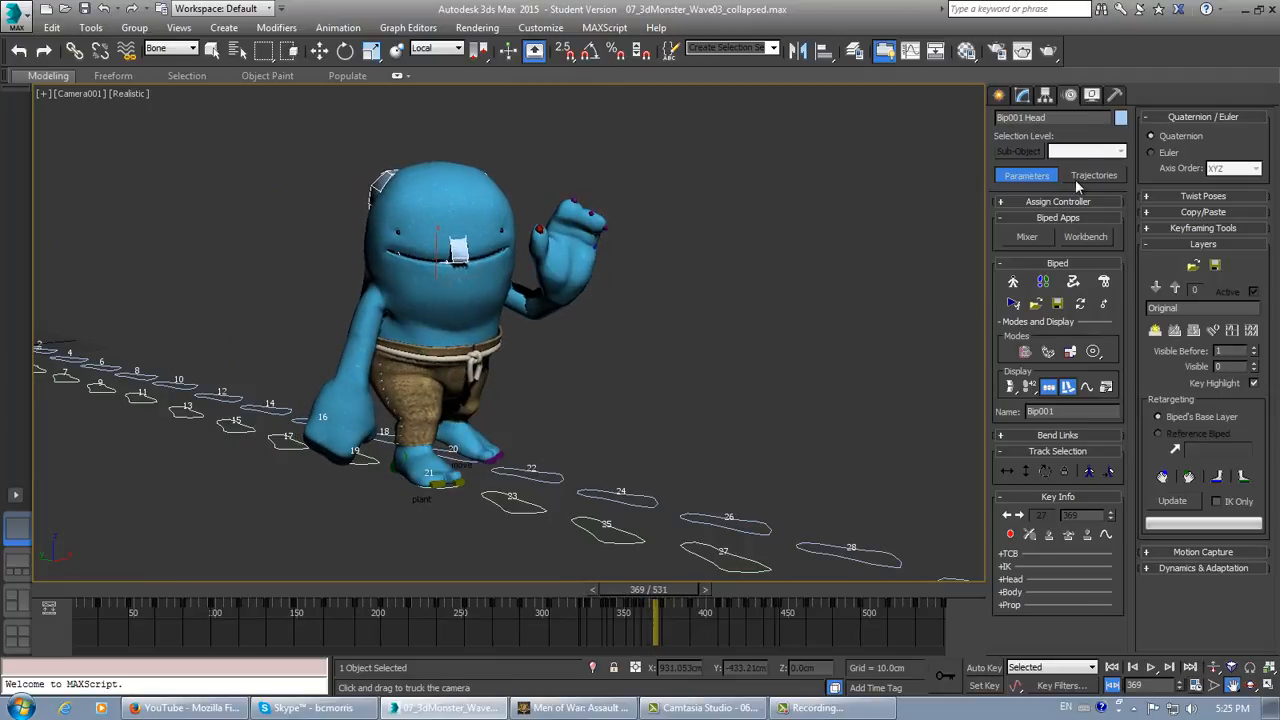
Hide all bone objects by category and switch from the single camera view to the multi-viewport layout.
{"action": "left_click", "coordinate": [1092, 95]}
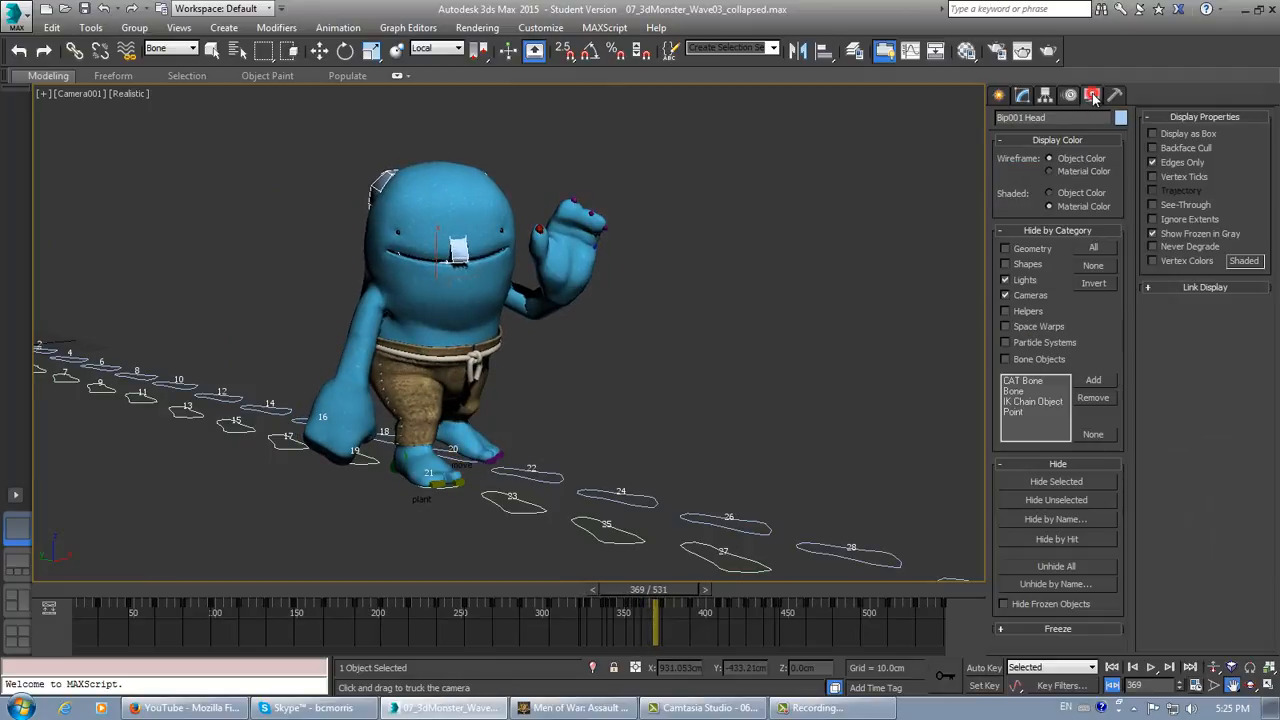
{"action": "left_click", "coordinate": [1006, 359]}
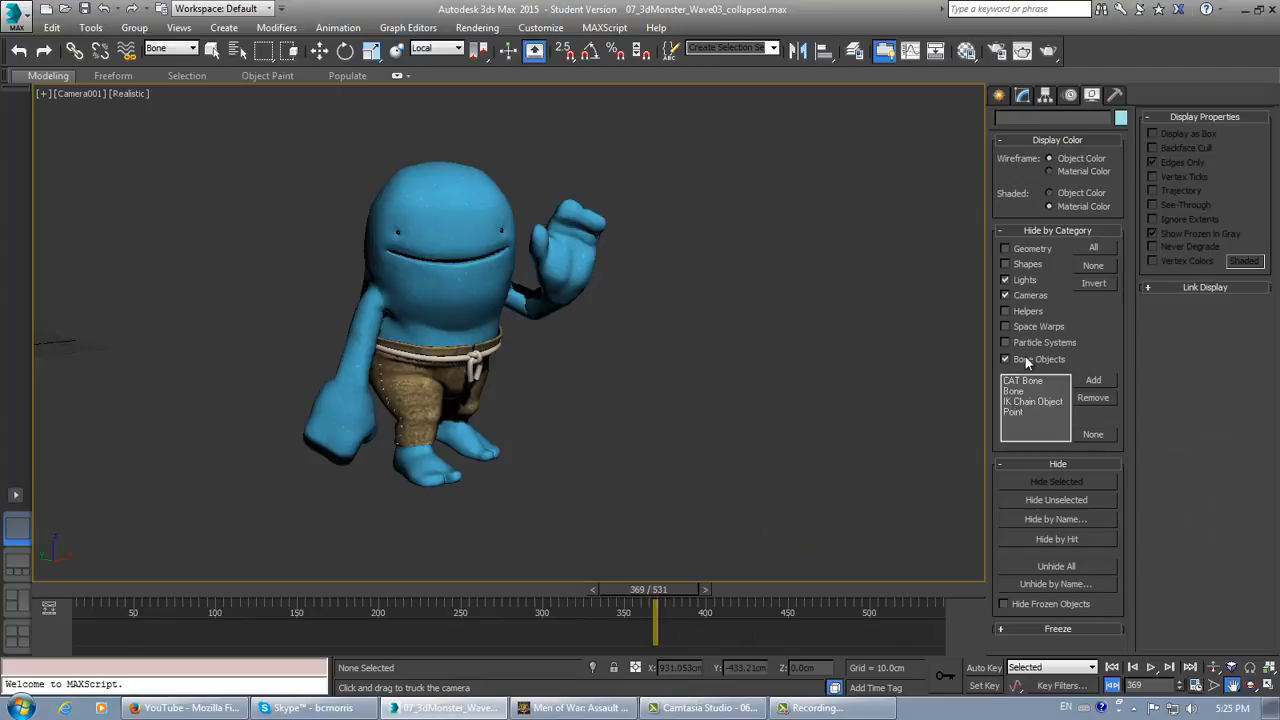
{"action": "left_click", "coordinate": [1268, 687]}
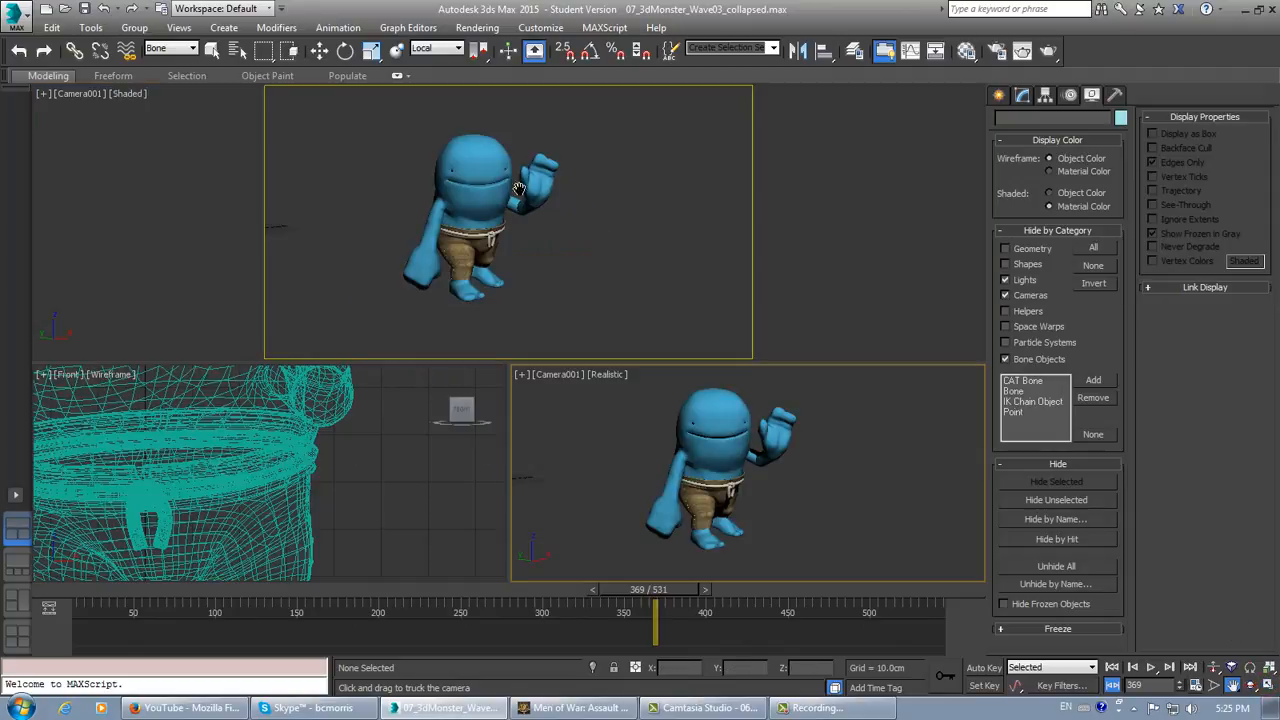
Draw a ground plane about 3406 cm long and 868 cm wide around the monster's path in the Top view.
{"action": "scroll", "coordinate": [330, 503], "scroll_direction": "down", "scroll_amount": 8}
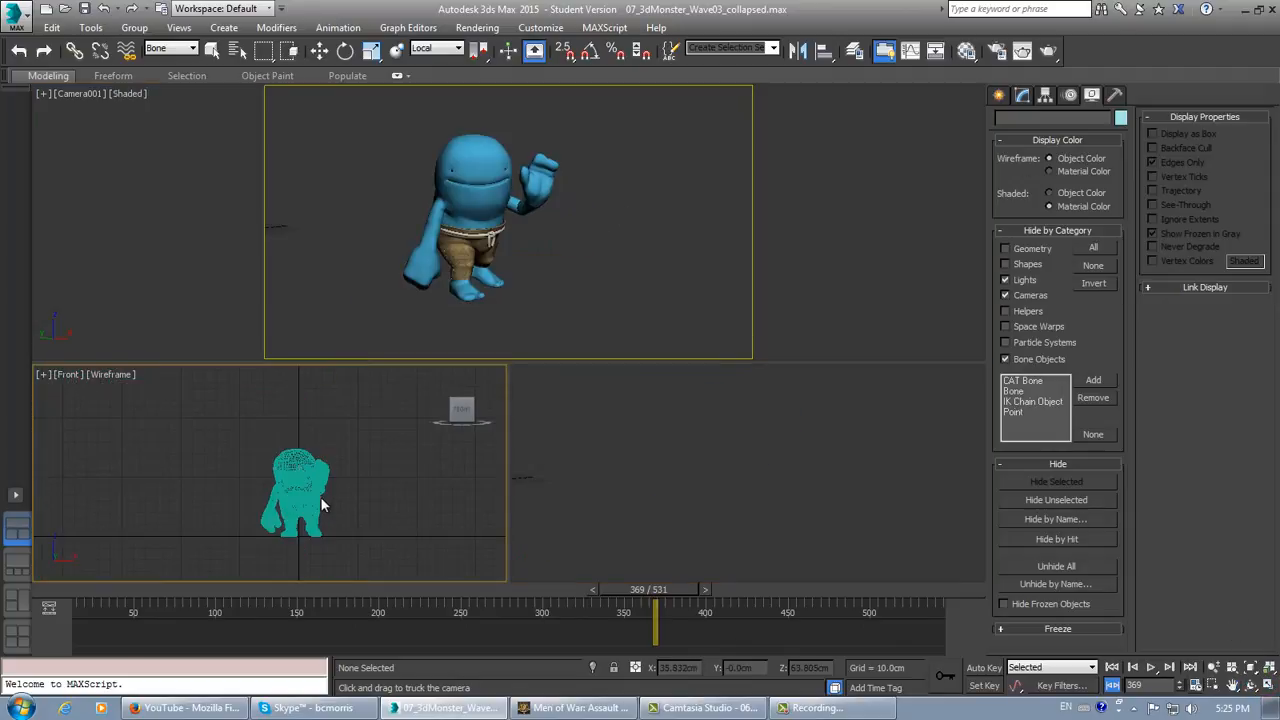
{"action": "middle_click_drag", "start_coordinate": [320, 496], "coordinate": [352, 466]}
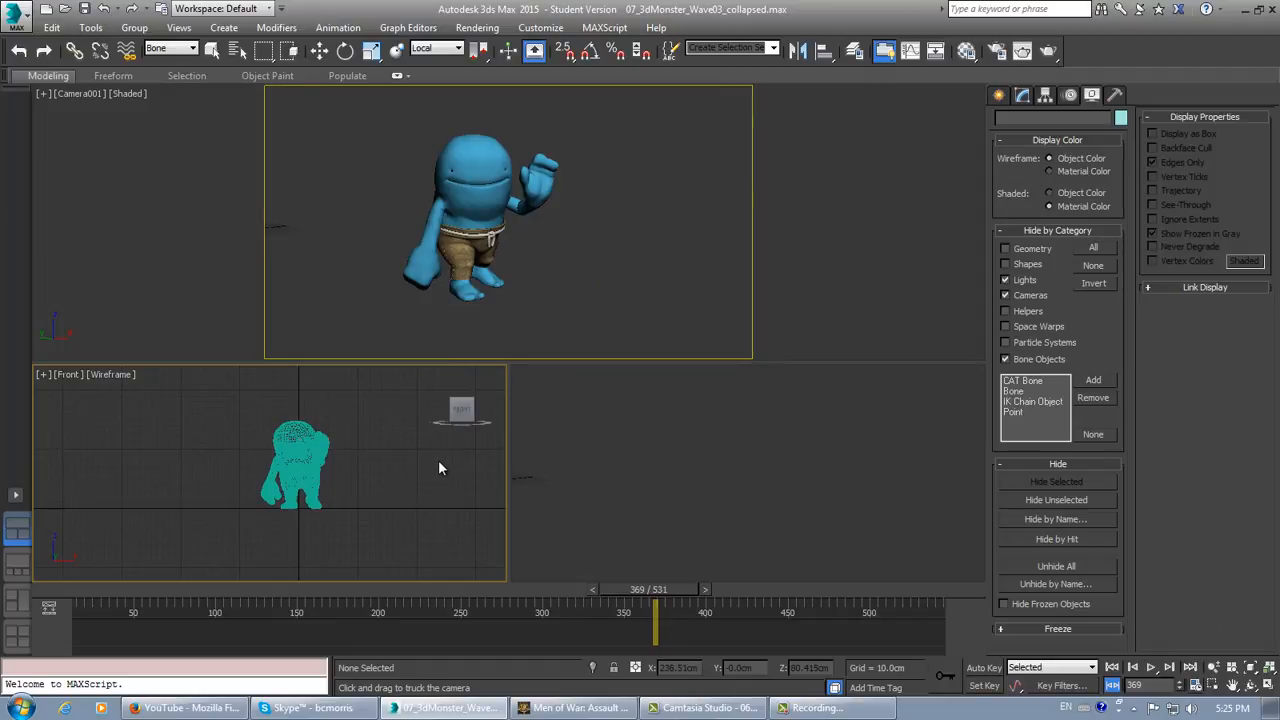
{"action": "key", "text": "t"}
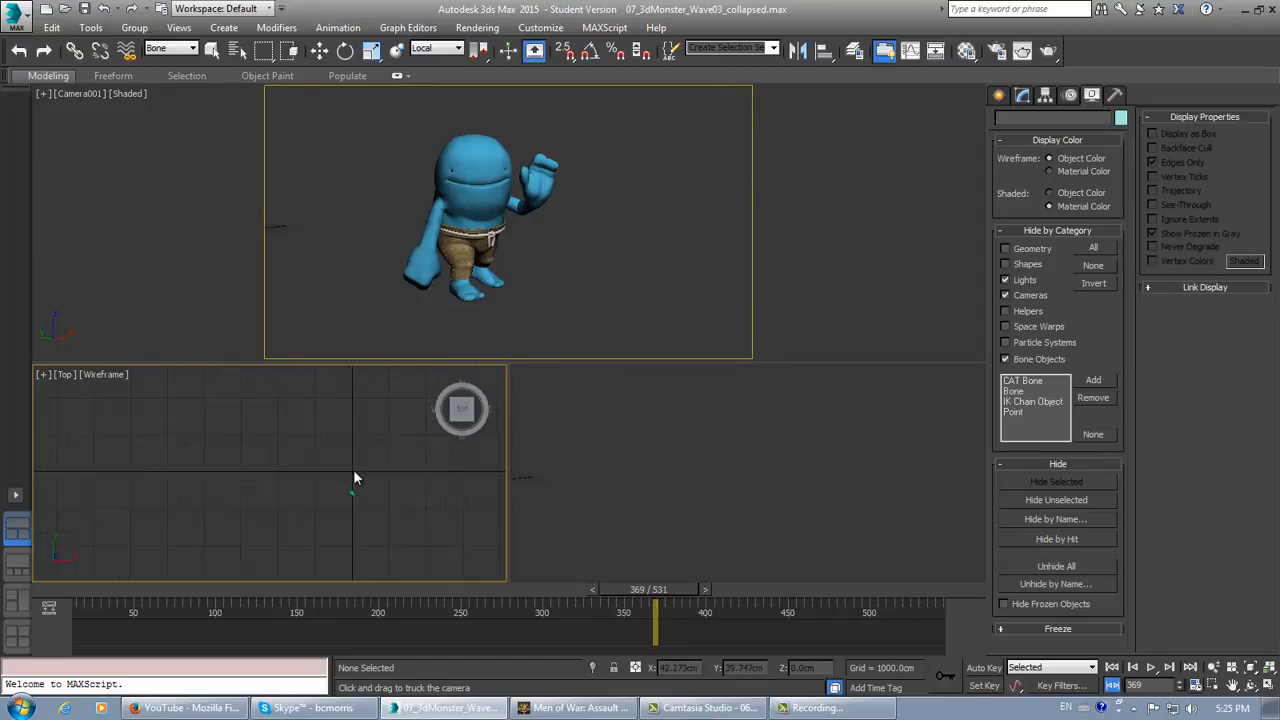
{"action": "middle_click_drag", "start_coordinate": [353, 478], "coordinate": [317, 446]}
{"action": "left_click", "coordinate": [997, 95]}
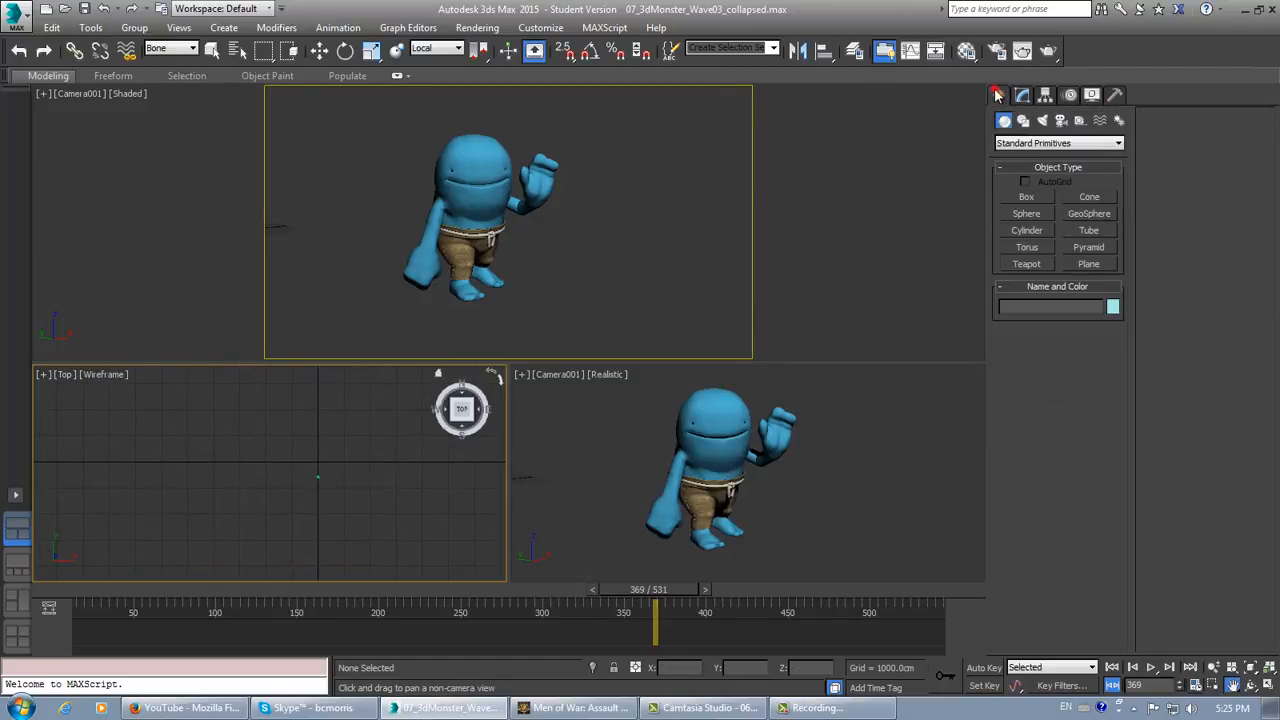
{"action": "left_click", "coordinate": [1030, 197]}
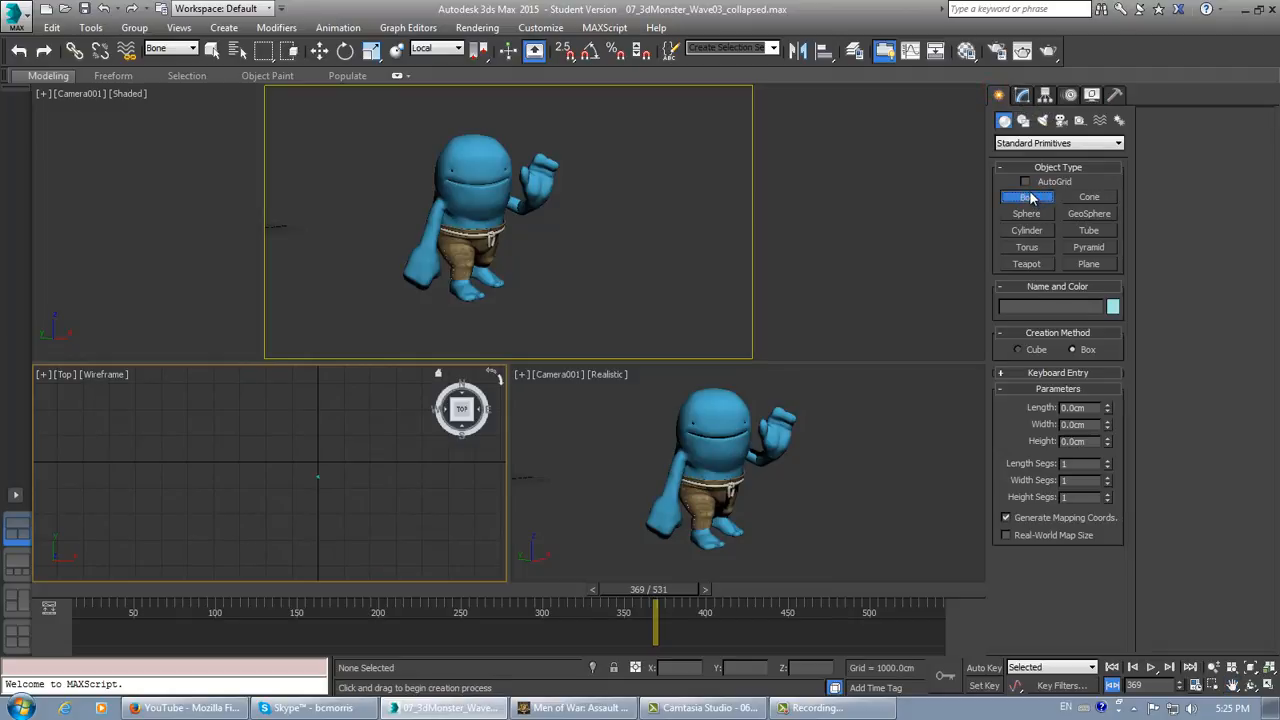
{"action": "left_click", "coordinate": [1089, 264]}
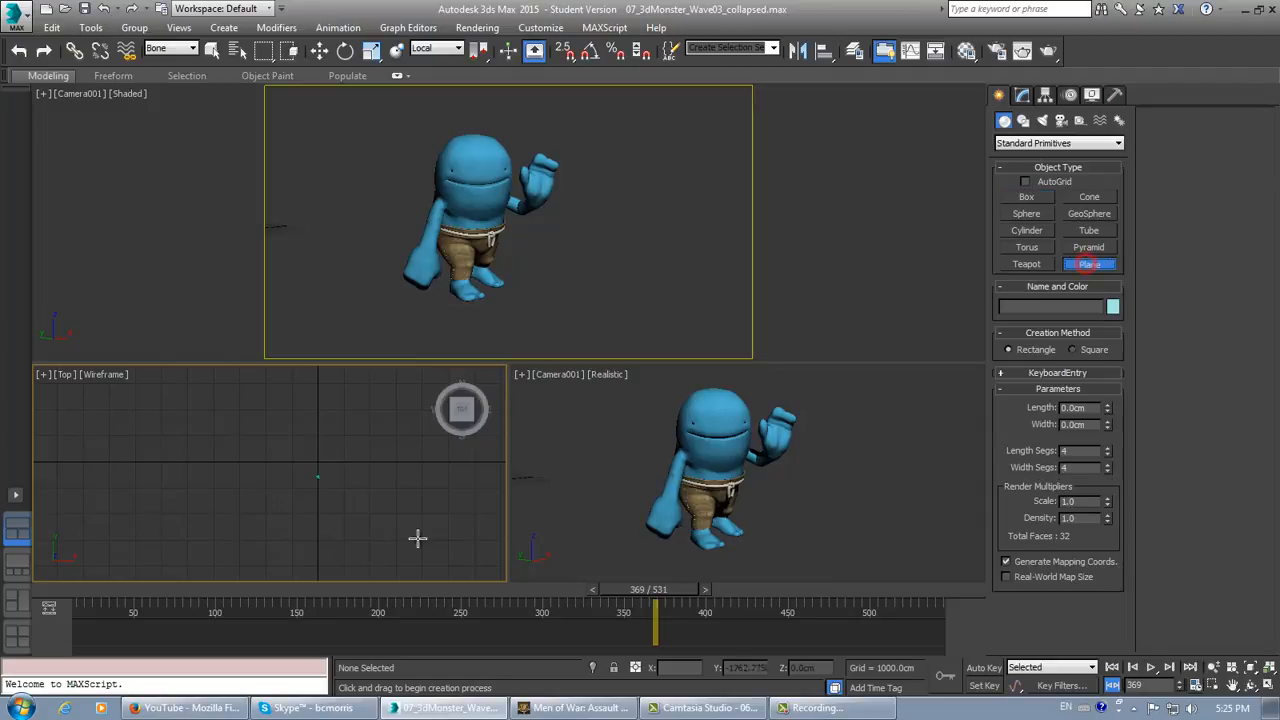
{"action": "scroll", "coordinate": [331, 497], "scroll_direction": "up", "scroll_amount": 1}
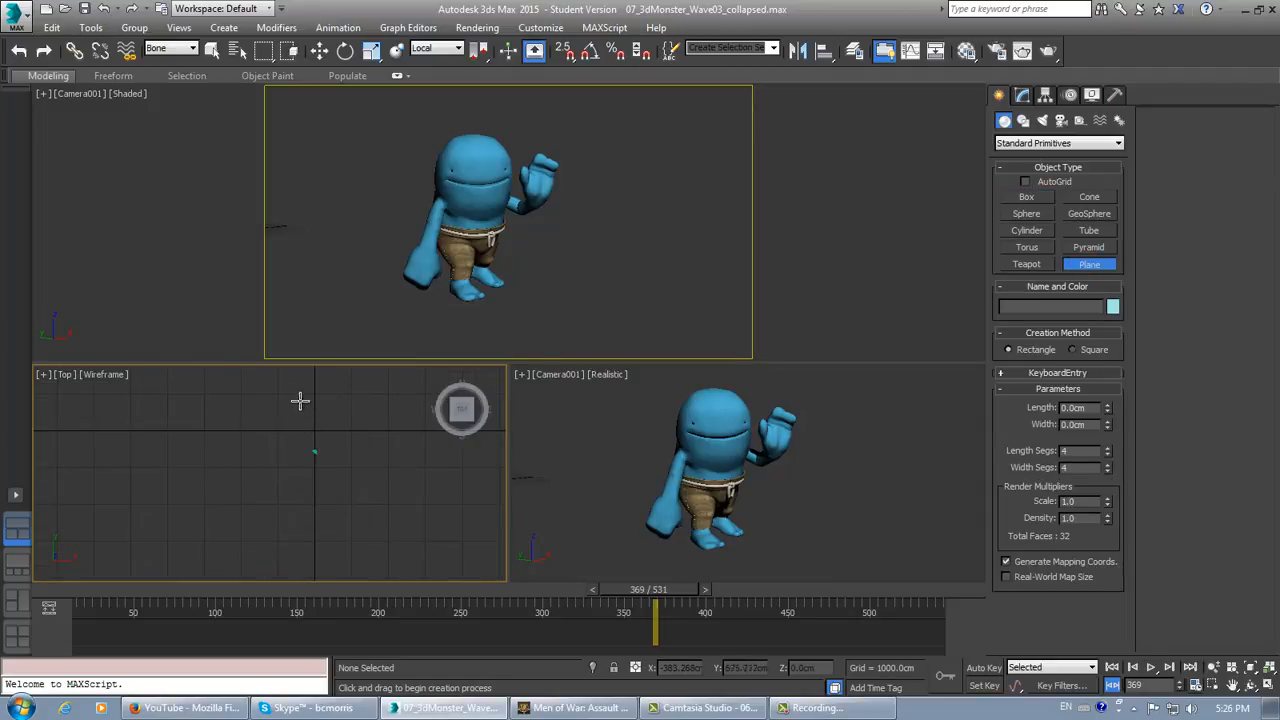
{"action": "left_click_drag", "start_coordinate": [300, 400], "coordinate": [331, 519]}
Scrub the whole animation to check the monster's walk against the new ground plane.
{"action": "left_click_drag", "start_coordinate": [642, 586], "coordinate": [98, 590]}
{"action": "left_click_drag", "start_coordinate": [252, 588], "coordinate": [1052, 667]}
{"action": "left_click_drag", "start_coordinate": [893, 663], "coordinate": [3, 610]}
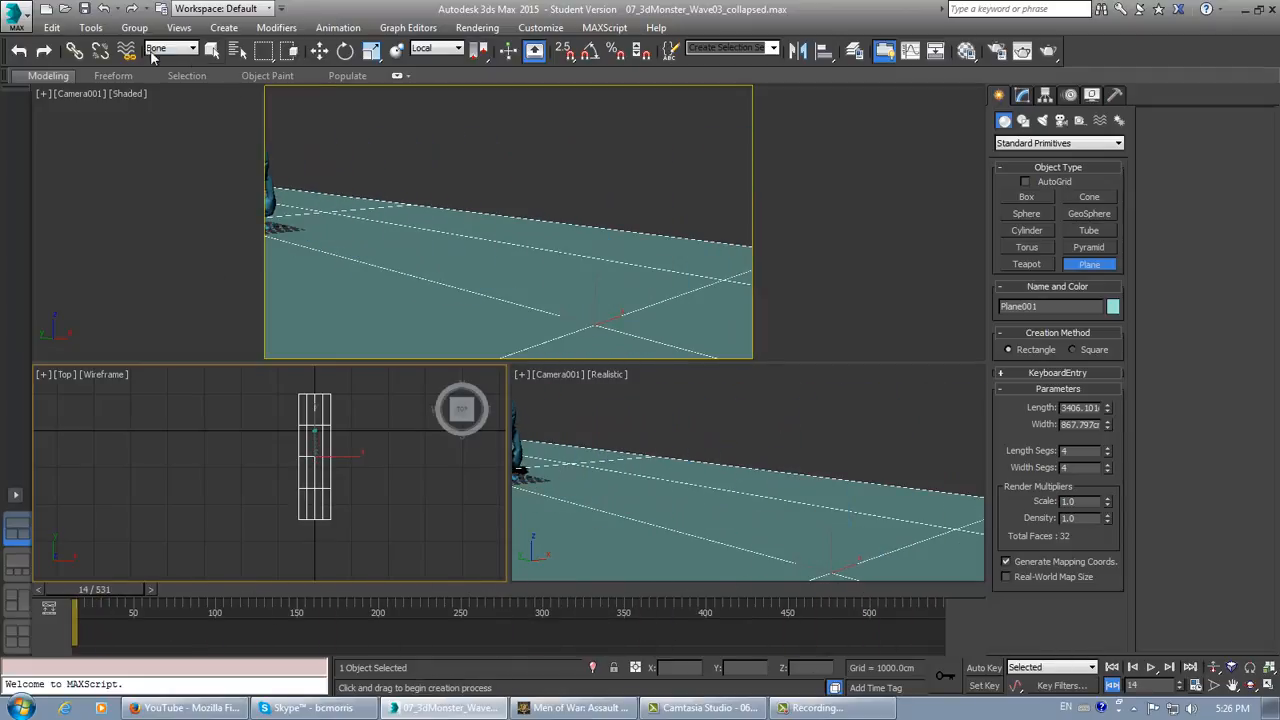
Change the ground plane's object color to white and deselect the plane.
{"action": "left_click", "coordinate": [211, 50]}
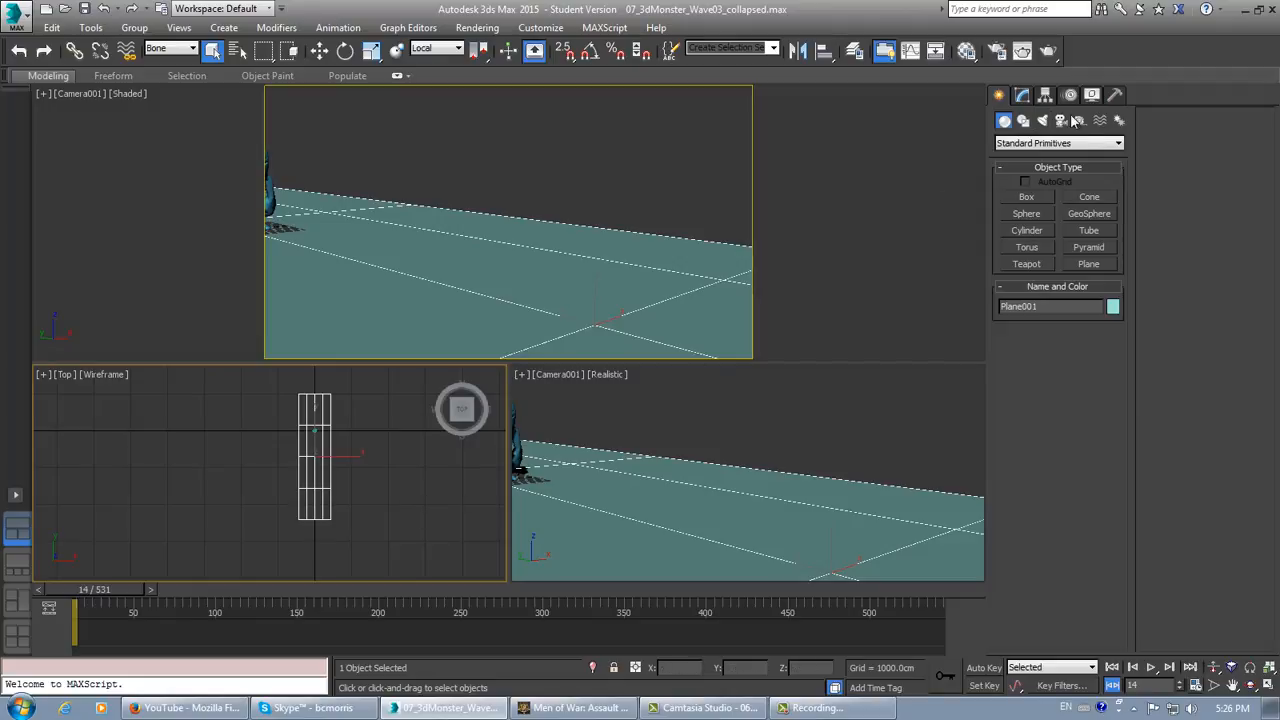
{"action": "left_click", "coordinate": [1022, 95]}
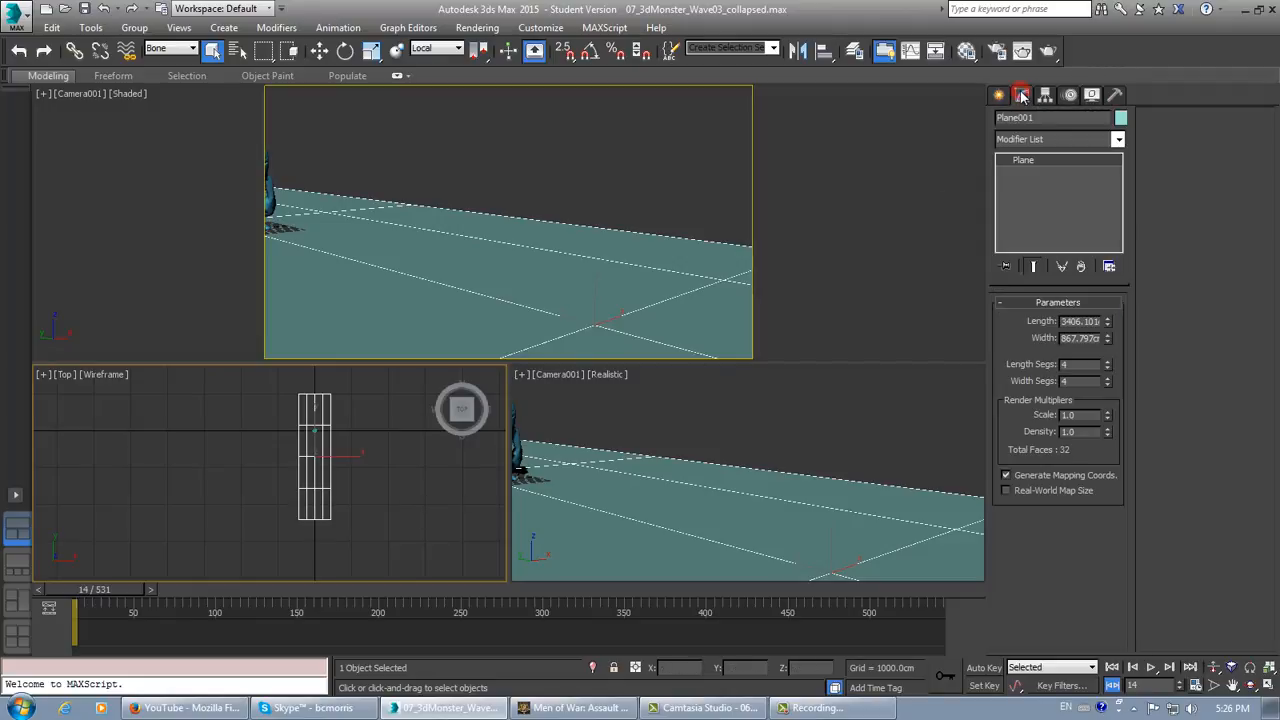
{"action": "left_click", "coordinate": [1120, 118]}
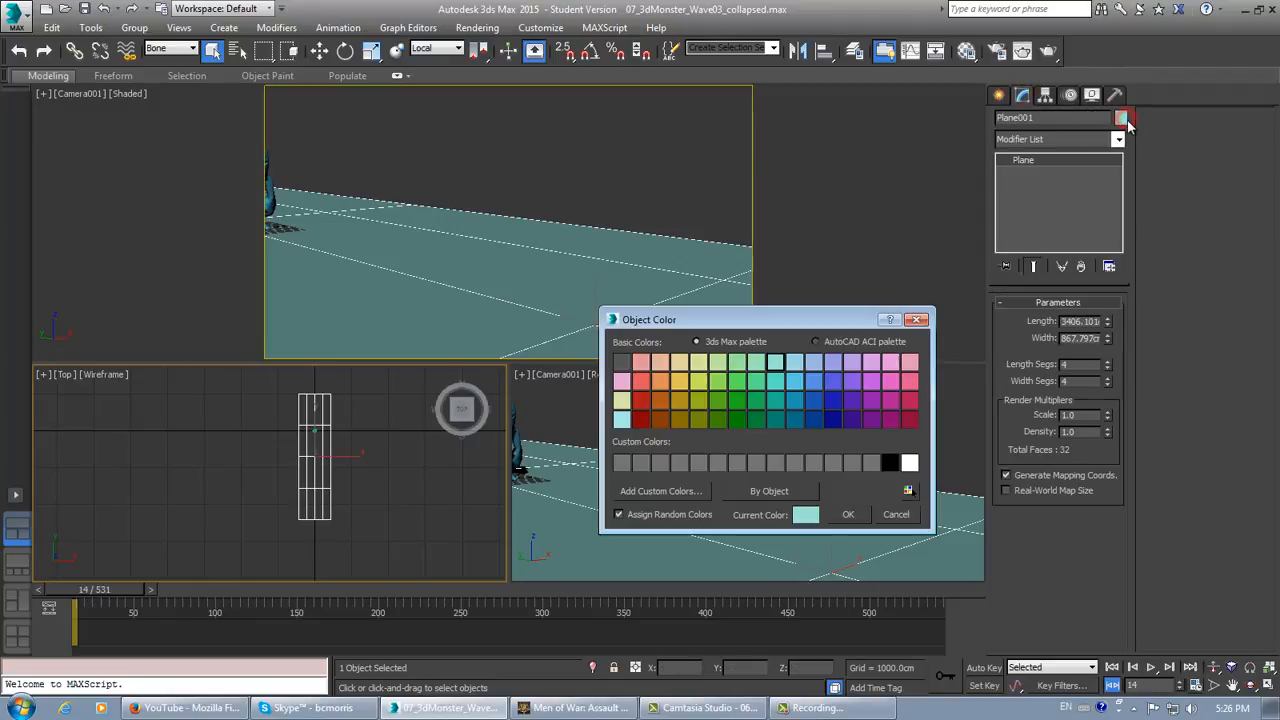
{"action": "left_click", "coordinate": [623, 420]}
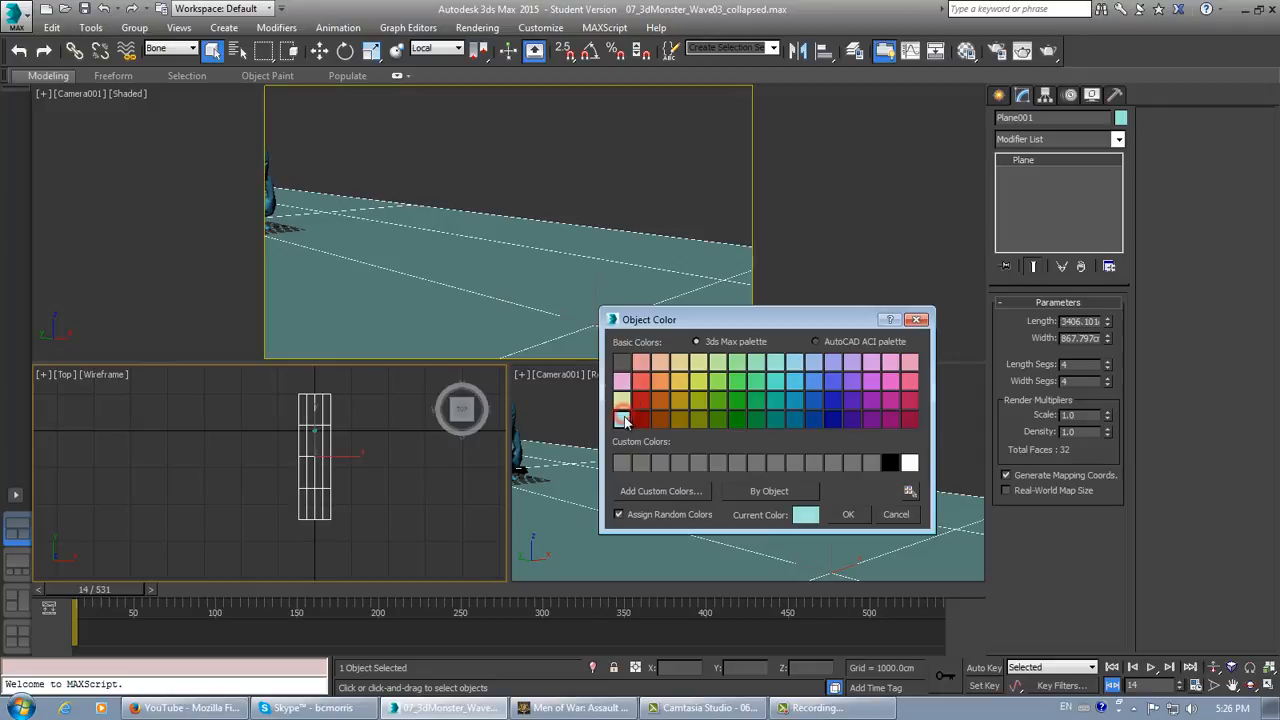
{"action": "left_click", "coordinate": [848, 515]}
{"action": "left_click", "coordinate": [1121, 119]}
{"action": "left_click", "coordinate": [909, 463]}
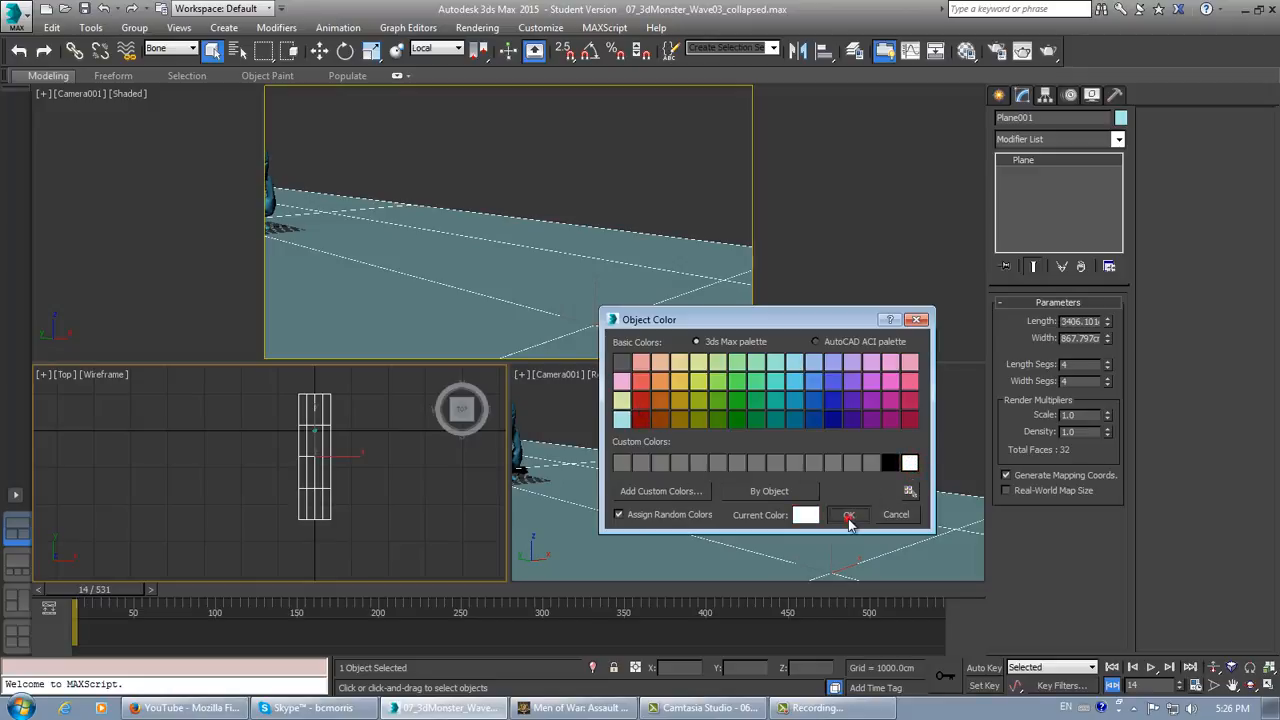
{"action": "left_click", "coordinate": [848, 515]}
{"action": "left_click", "coordinate": [399, 520]}
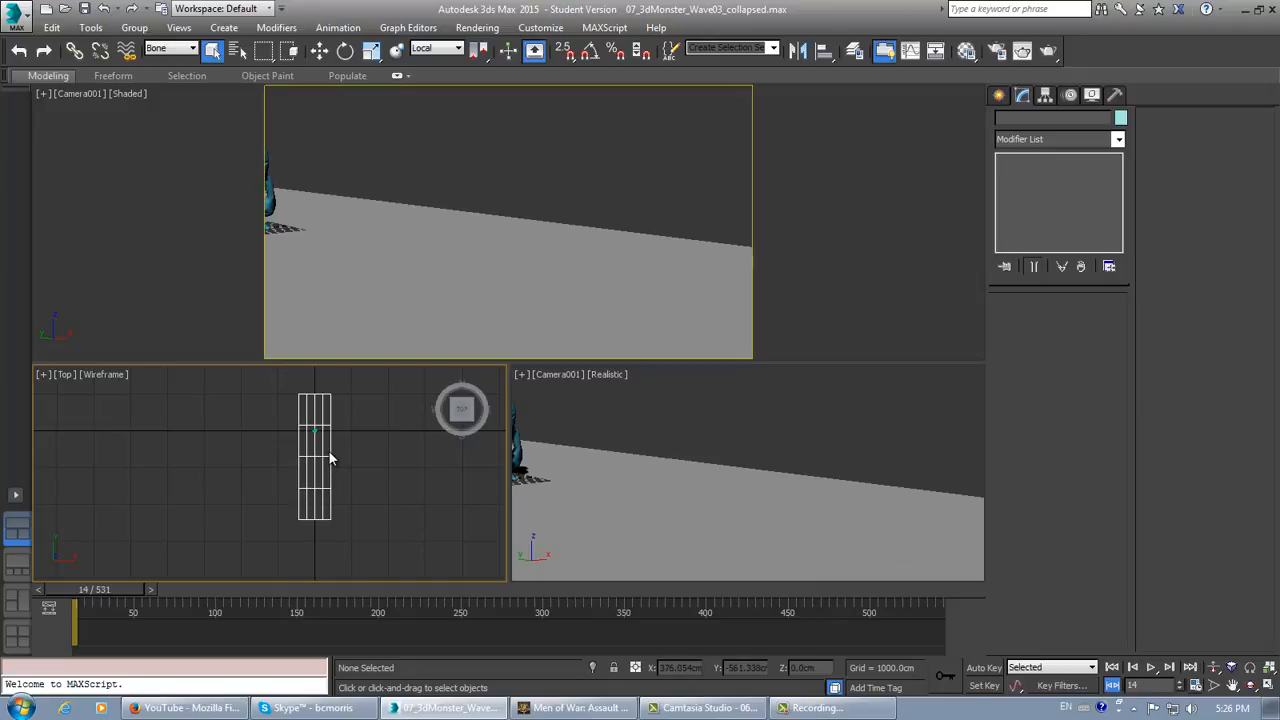
{"action": "left_click", "coordinate": [342, 383]}
Set the selection filter to All and freeze the ground plane through its object properties.
{"action": "left_click", "coordinate": [192, 48]}
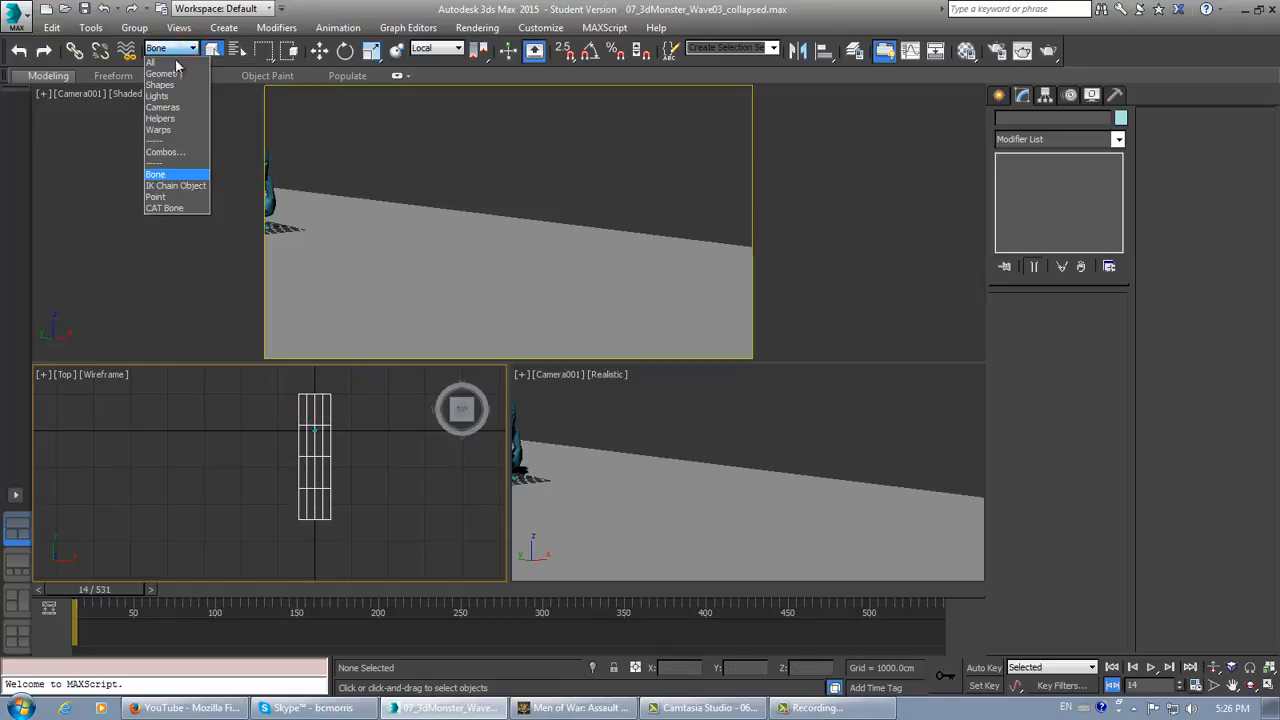
{"action": "left_click", "coordinate": [176, 62]}
{"action": "left_click", "coordinate": [720, 314]}
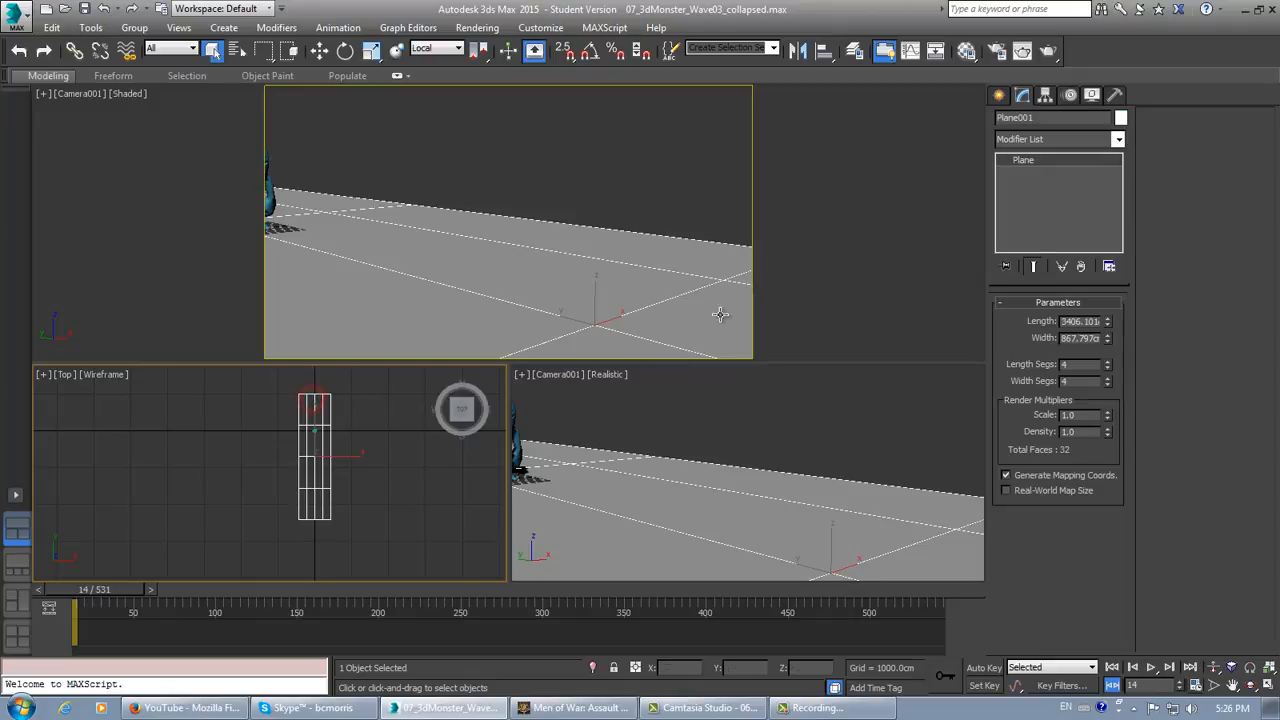
{"action": "right_click", "coordinate": [329, 468]}
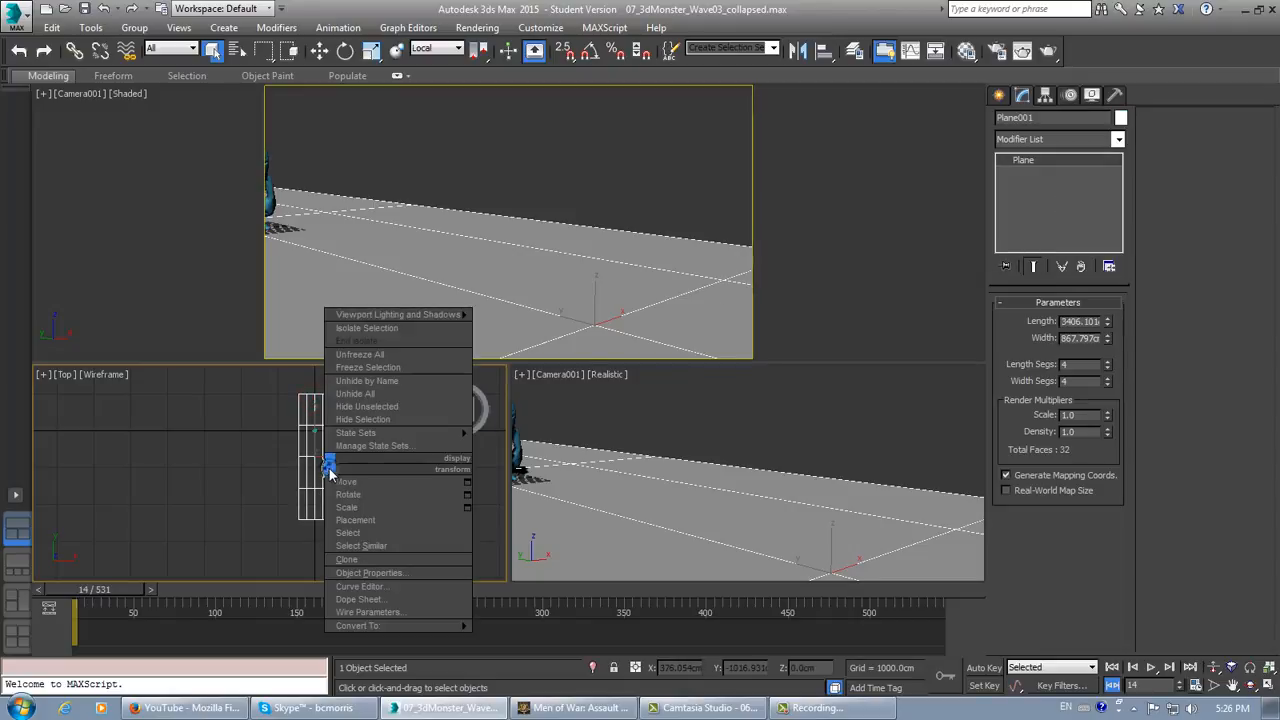
{"action": "left_click", "coordinate": [370, 573]}
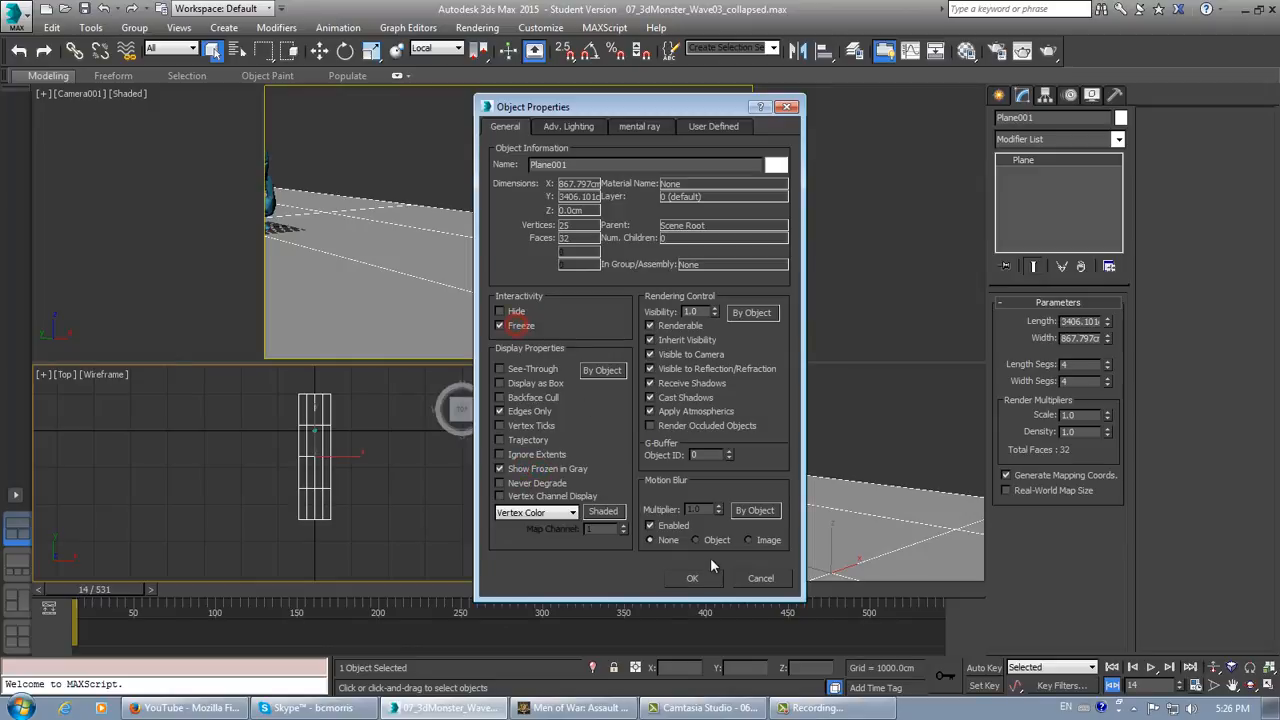
{"action": "left_click", "coordinate": [694, 579]}
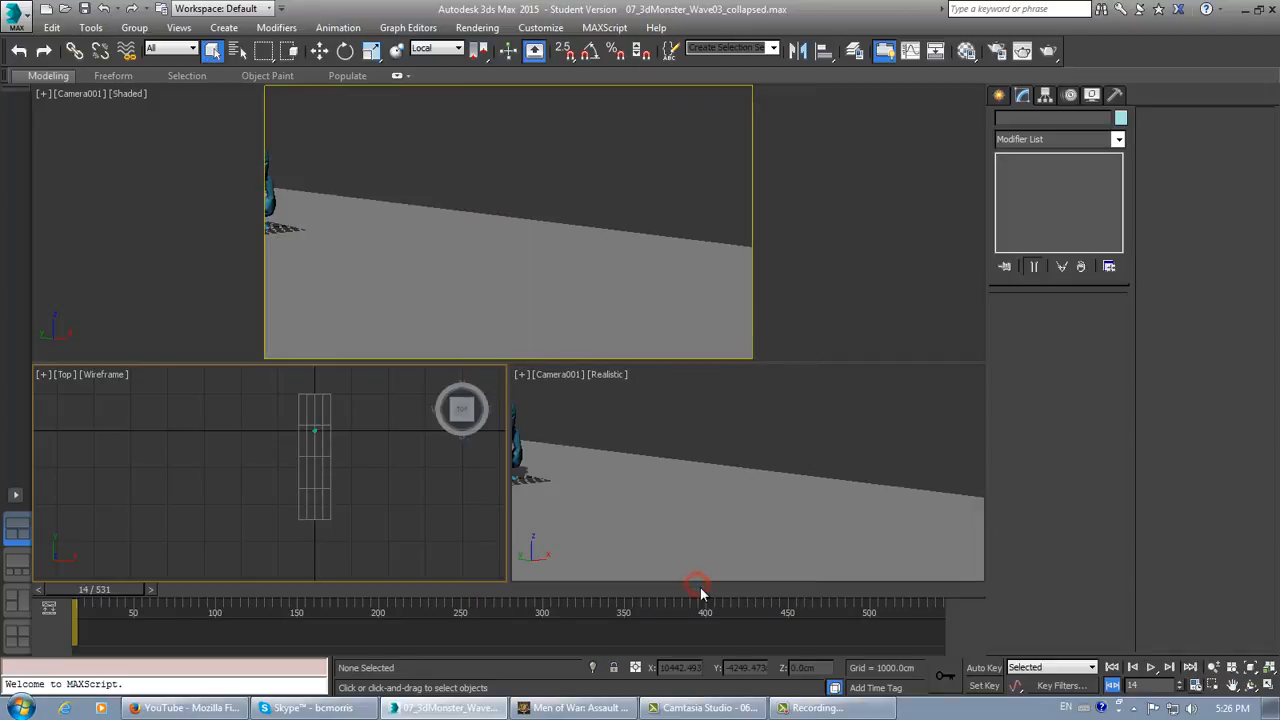
Maximize the shaded Camera001 viewport and go to frame 348.
{"action": "left_click", "coordinate": [589, 412]}
{"action": "left_click", "coordinate": [418, 209]}
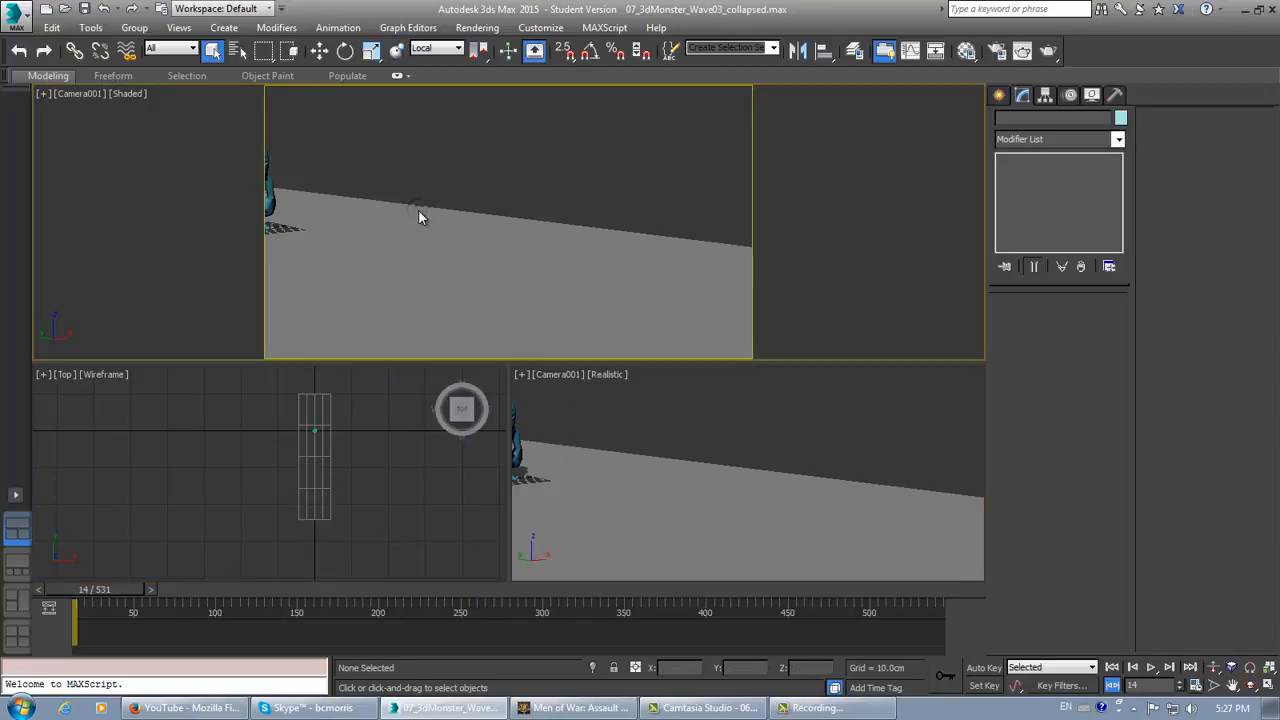
{"action": "left_click", "coordinate": [1268, 685]}
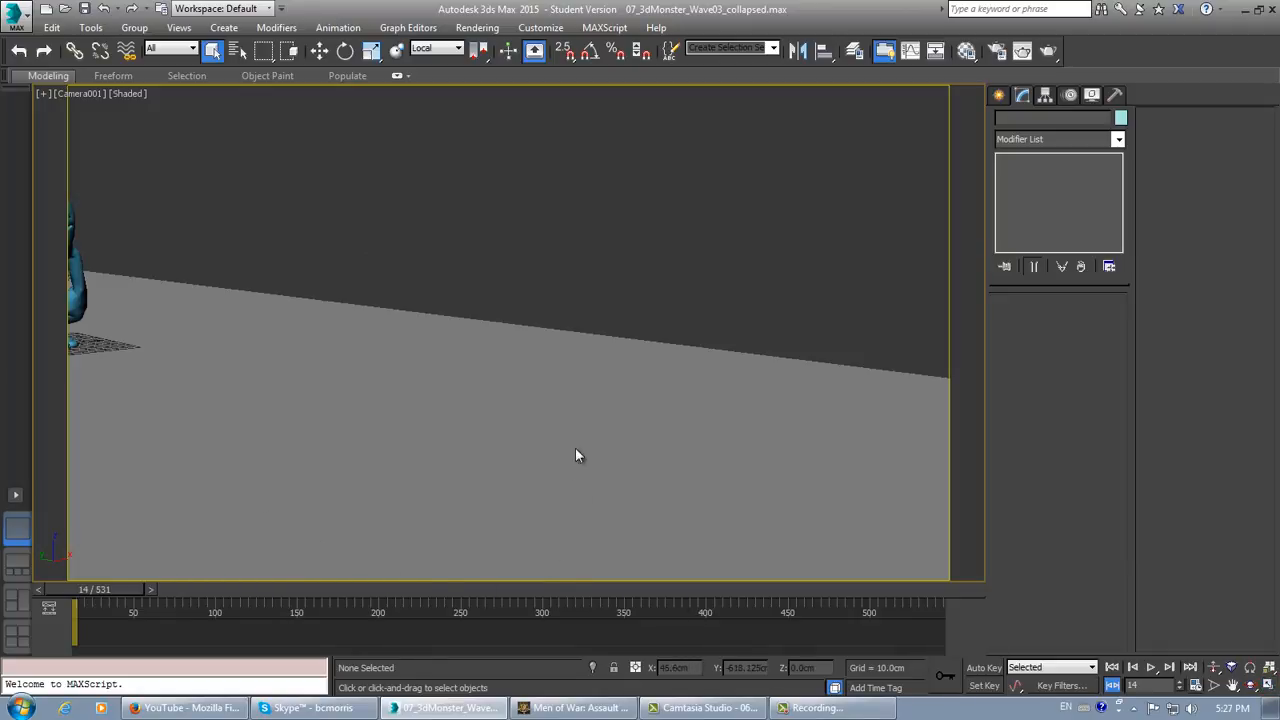
{"action": "left_click_drag", "start_coordinate": [128, 592], "coordinate": [621, 617]}
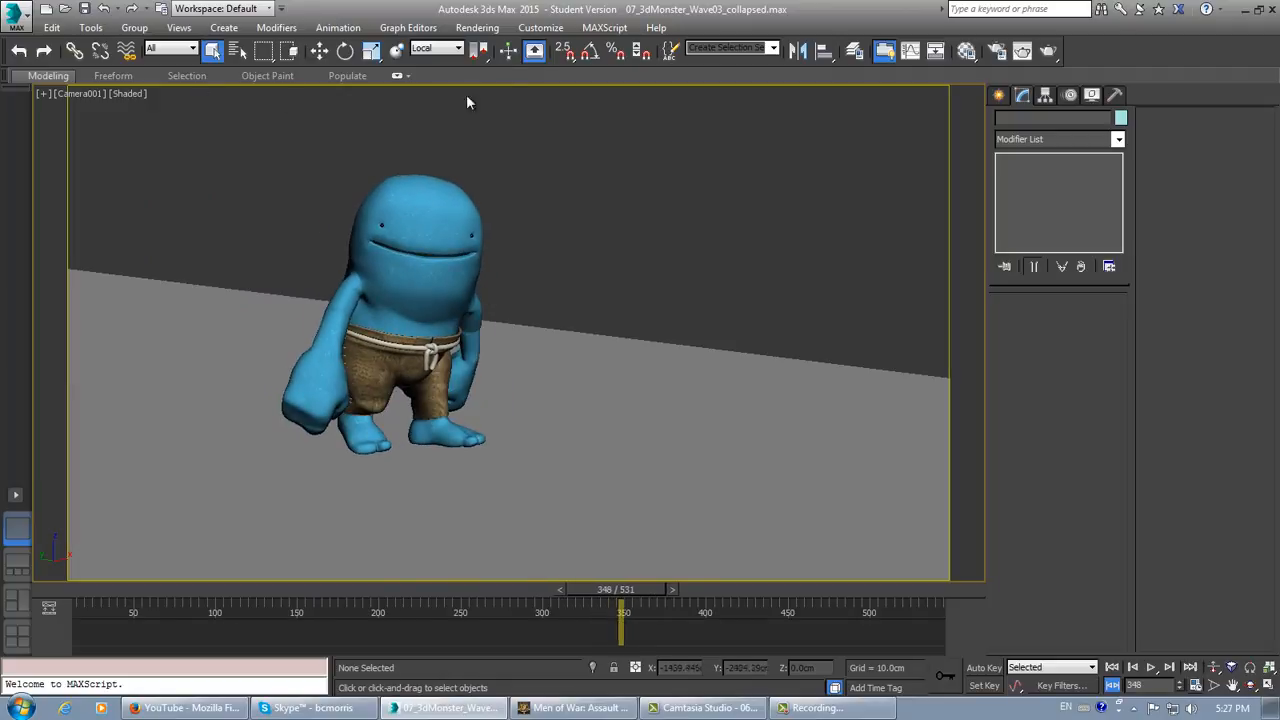
Check the installed display driver and the driver selection in the viewport preferences, and leave both unchanged.
{"action": "left_click", "coordinate": [540, 27]}
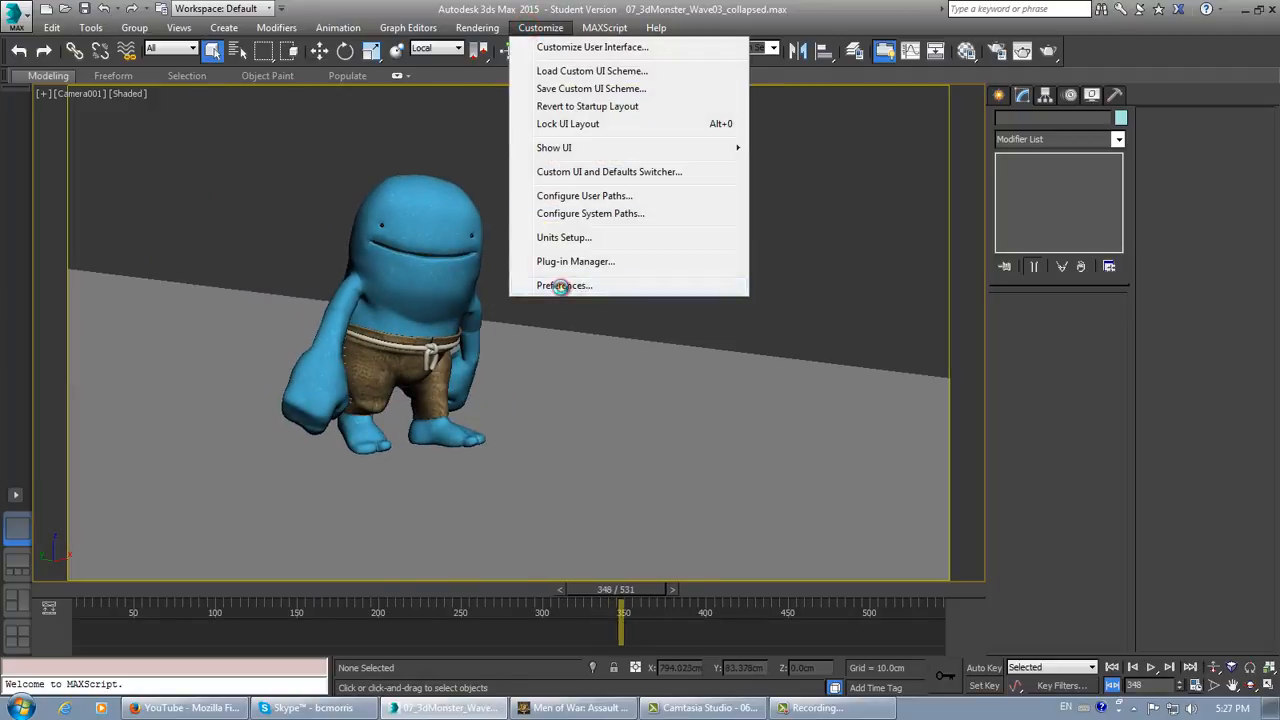
{"action": "left_click", "coordinate": [563, 286]}
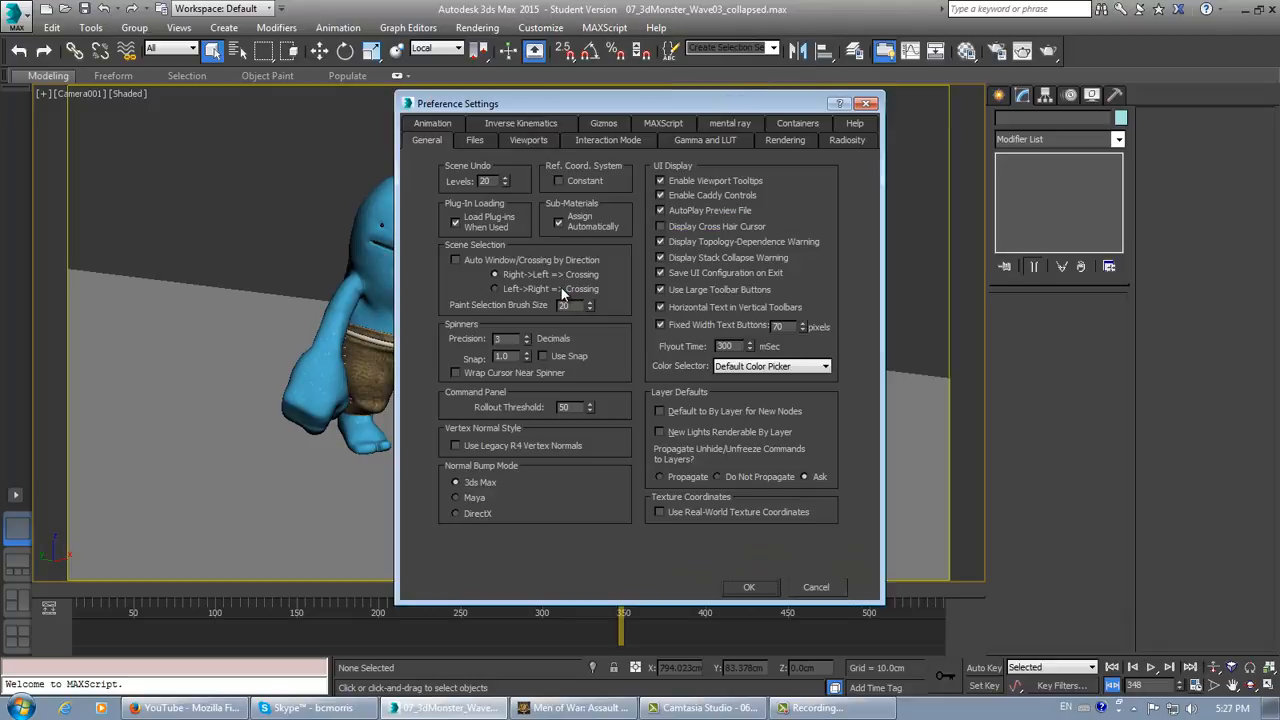
{"action": "left_click", "coordinate": [541, 145]}
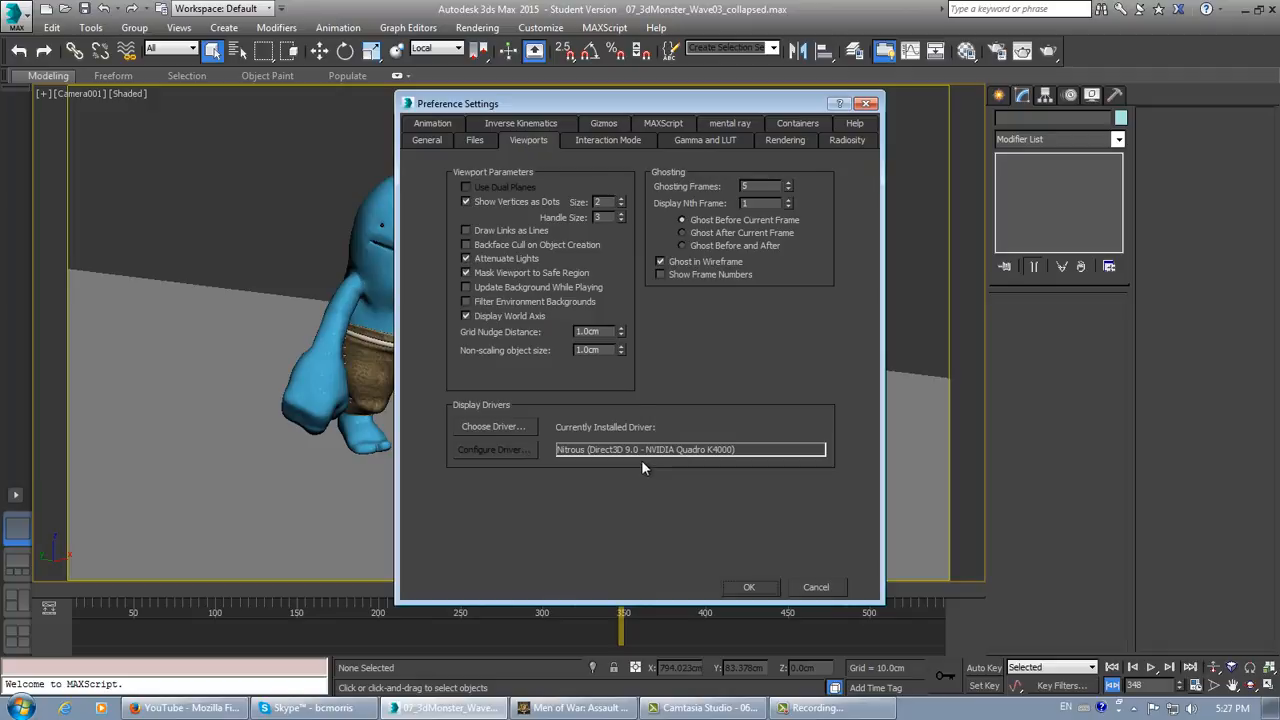
{"action": "left_click", "coordinate": [513, 426]}
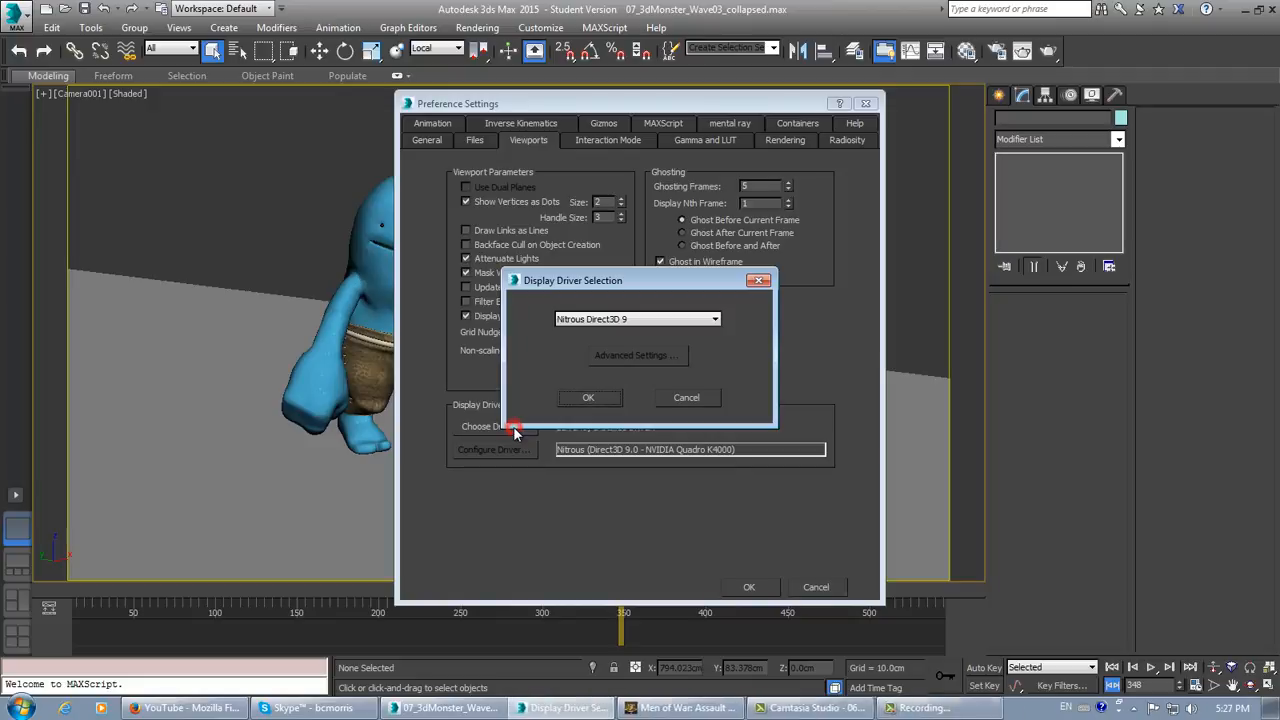
{"action": "left_click", "coordinate": [713, 399]}
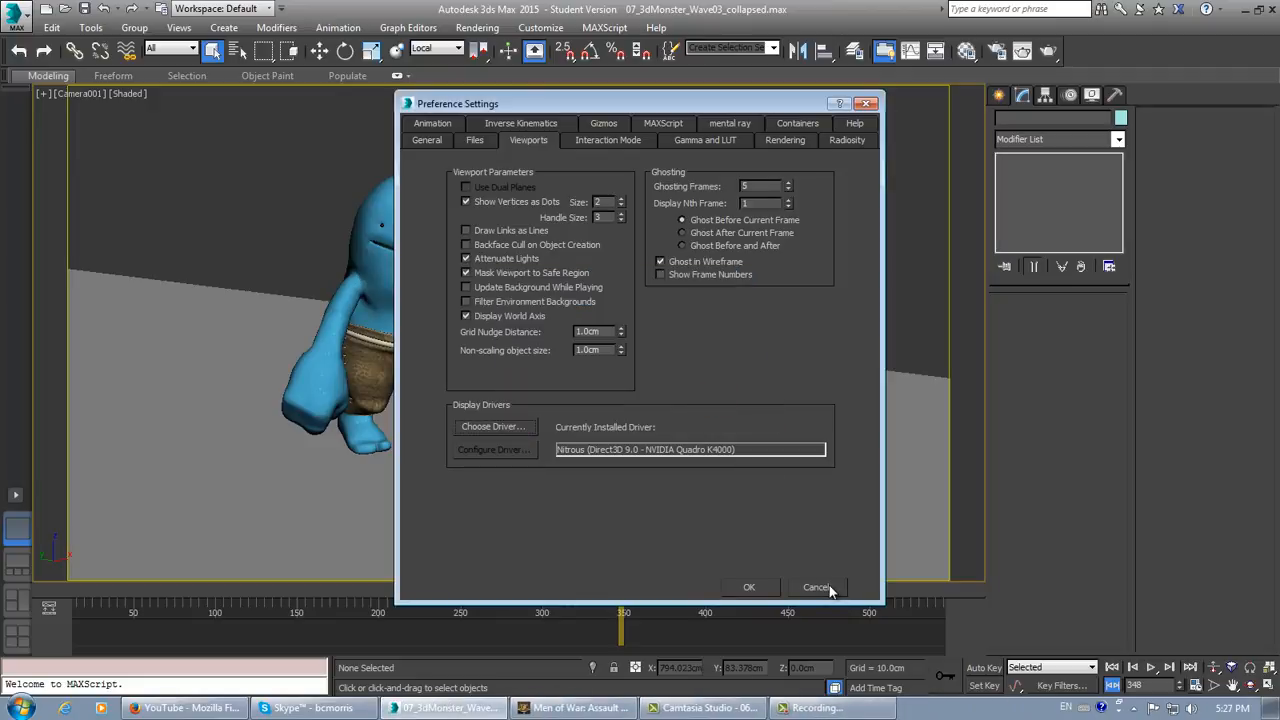
{"action": "left_click", "coordinate": [826, 587]}
Examine the lighting and shadows options of the shaded Camera001 viewport and its visual style configuration, then cancel.
{"action": "left_click", "coordinate": [127, 93]}
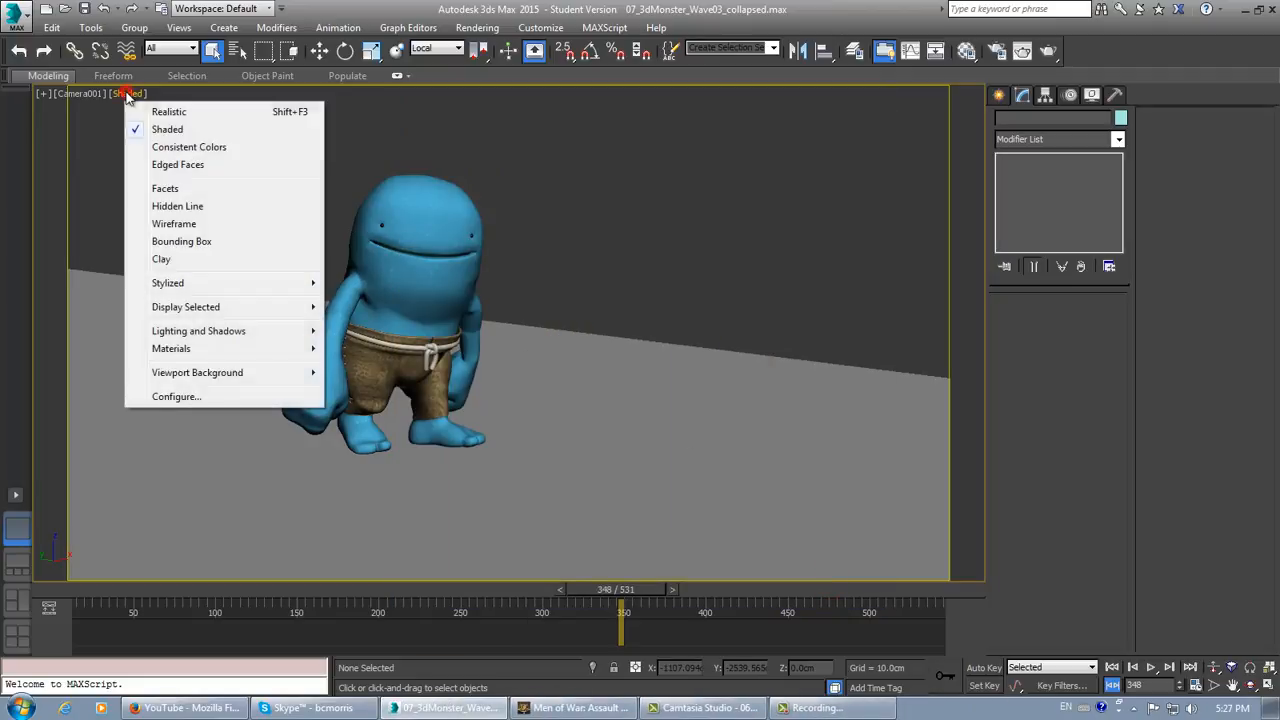
{"action": "mouse_move", "coordinate": [190, 316]}
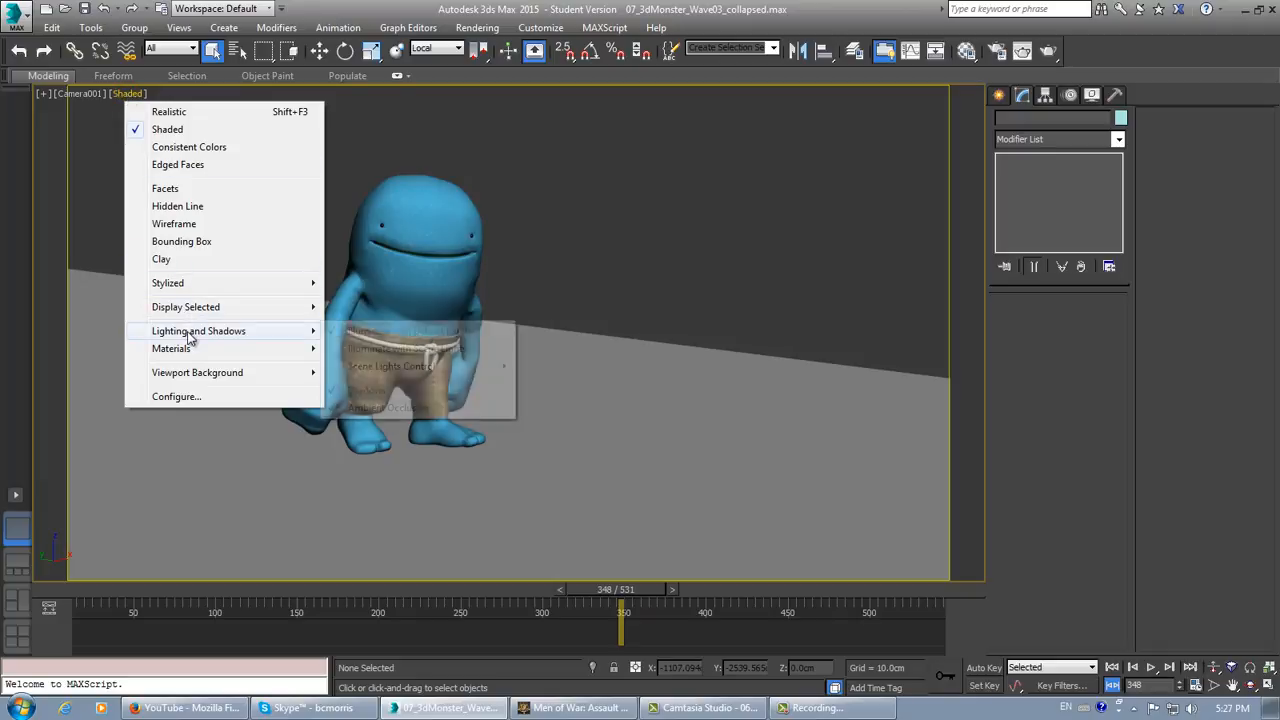
{"action": "mouse_move", "coordinate": [190, 338]}
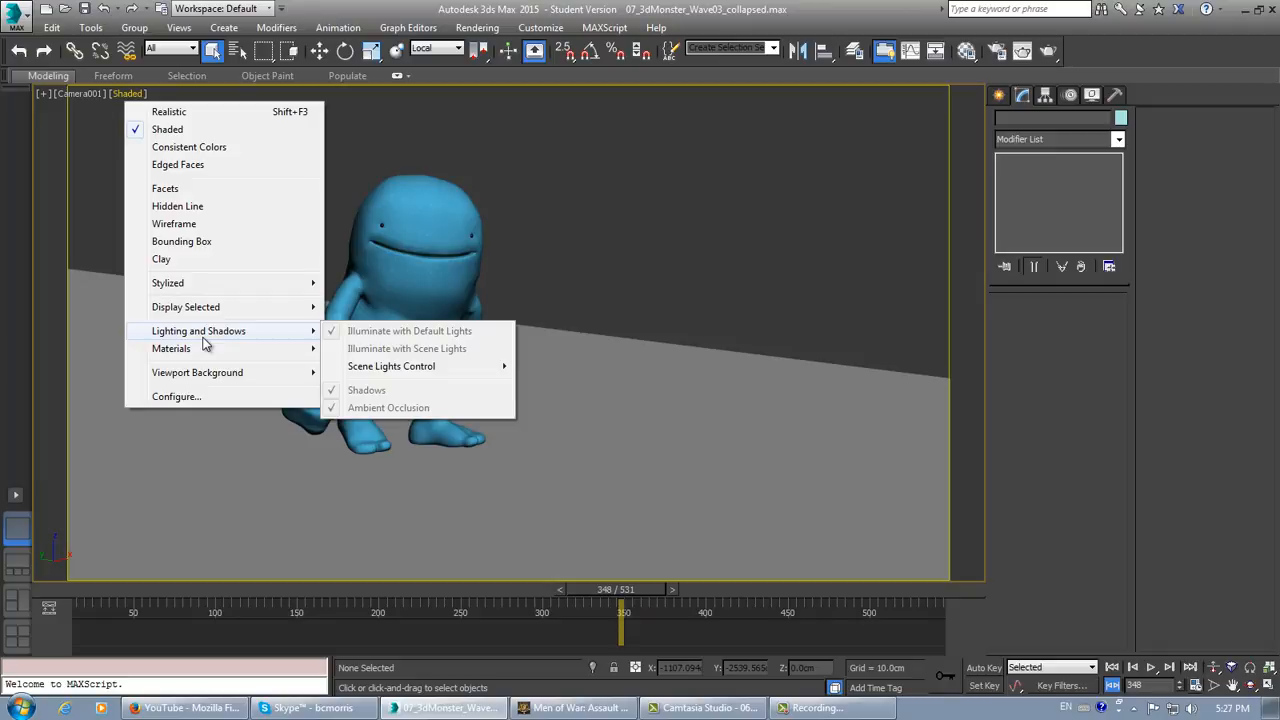
{"action": "left_click", "coordinate": [190, 396]}
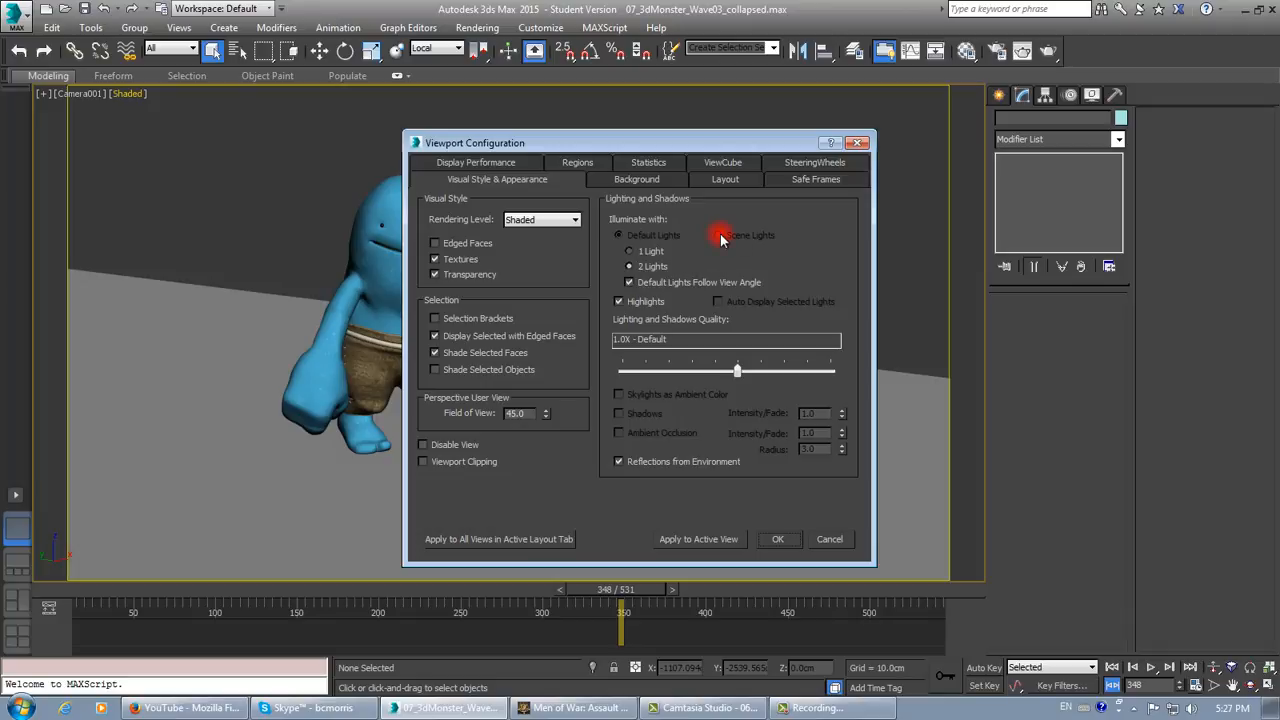
{"action": "left_click", "coordinate": [834, 540]}
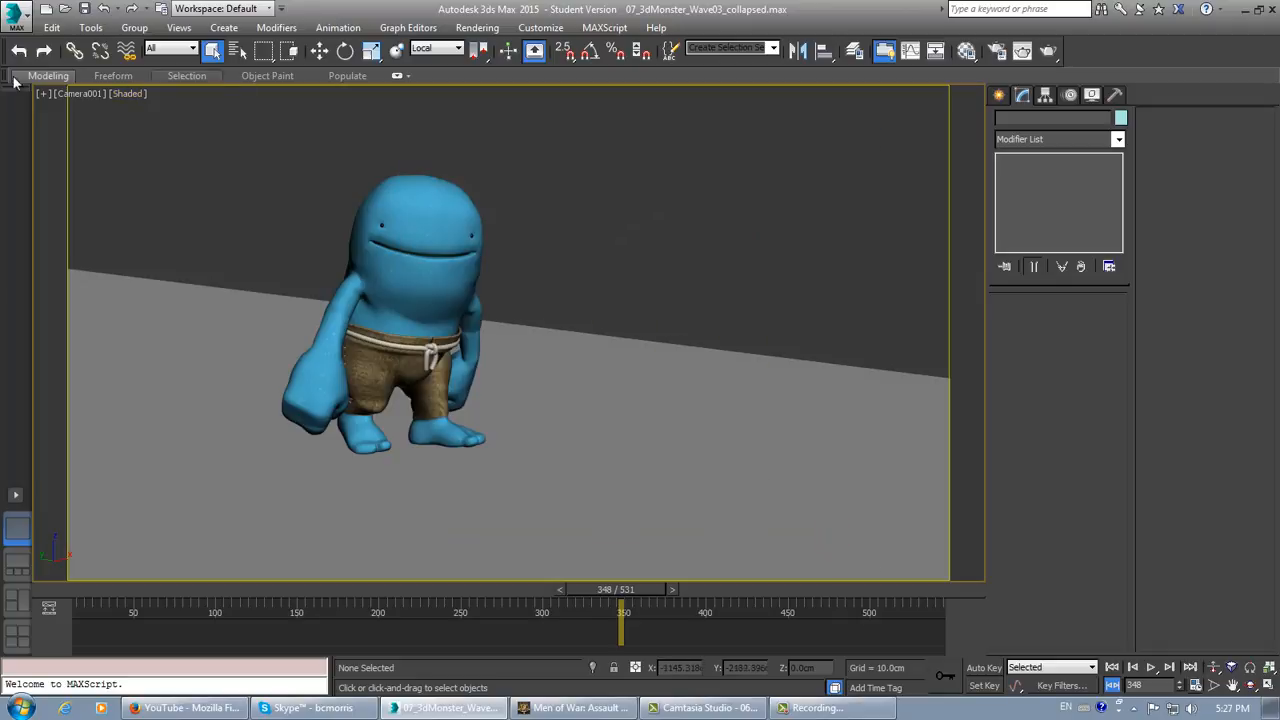
Save the current scene under its existing file name.
{"action": "left_click", "coordinate": [12, 16]}
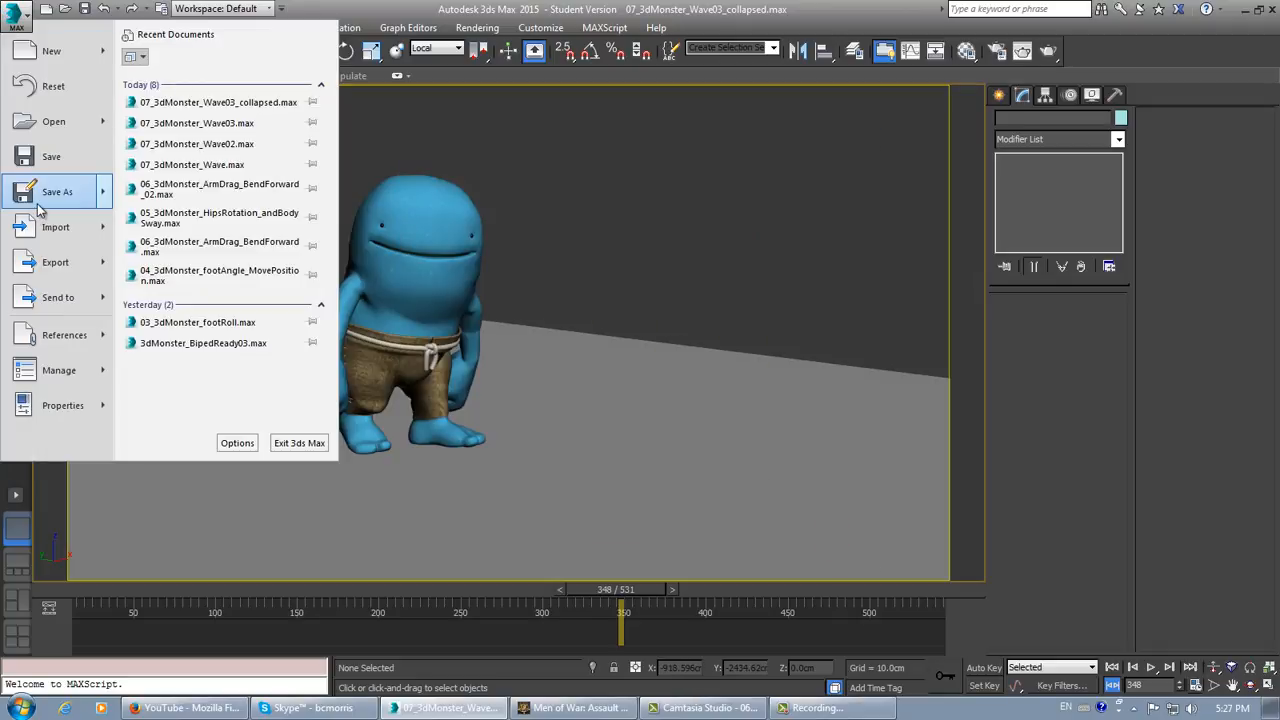
{"action": "mouse_move", "coordinate": [38, 206]}
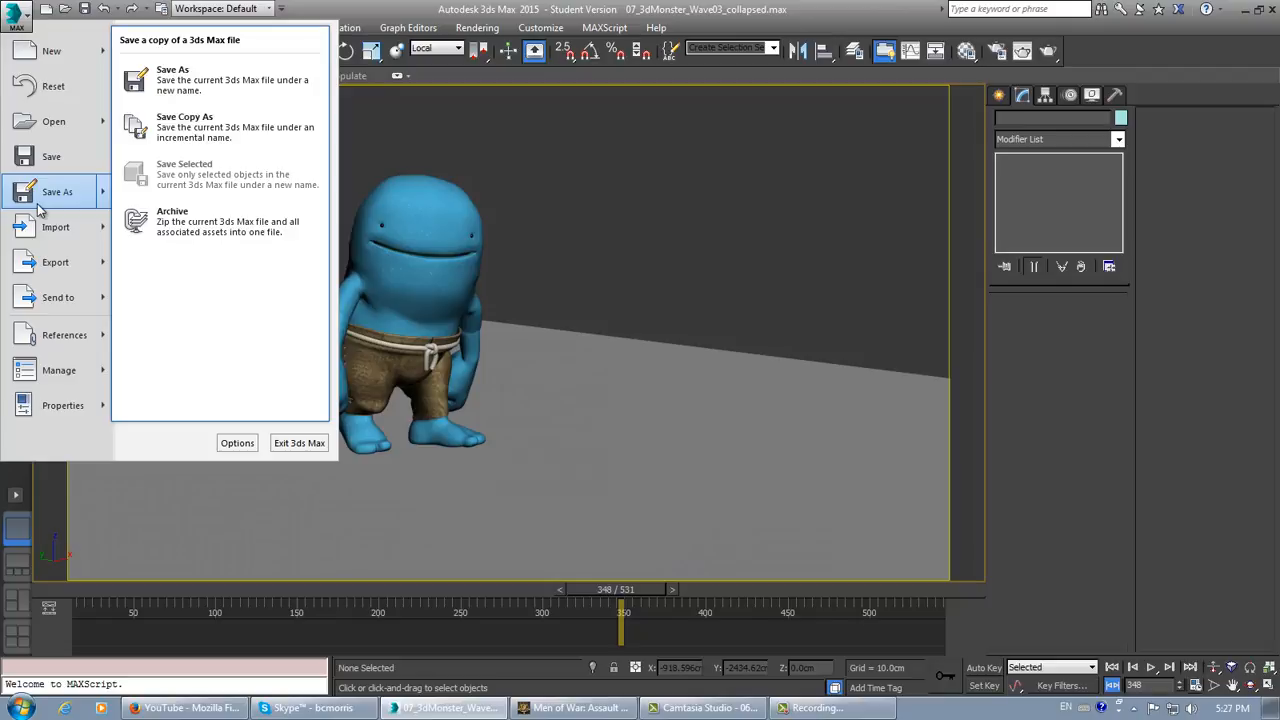
{"action": "left_click", "coordinate": [48, 158]}
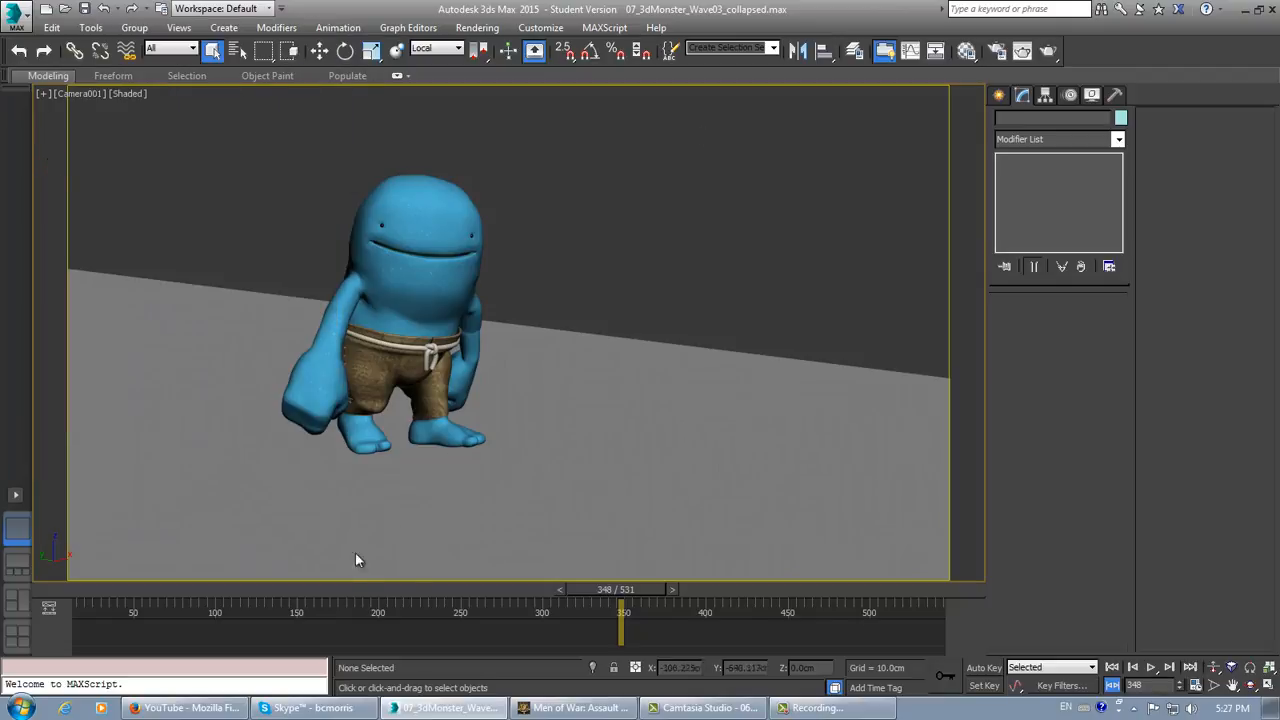
Switch the Camera001 viewport from Shaded to Realistic display and scrub the animation to frame 373.
{"action": "left_click_drag", "start_coordinate": [634, 590], "coordinate": [520, 590]}
{"action": "left_click", "coordinate": [128, 93]}
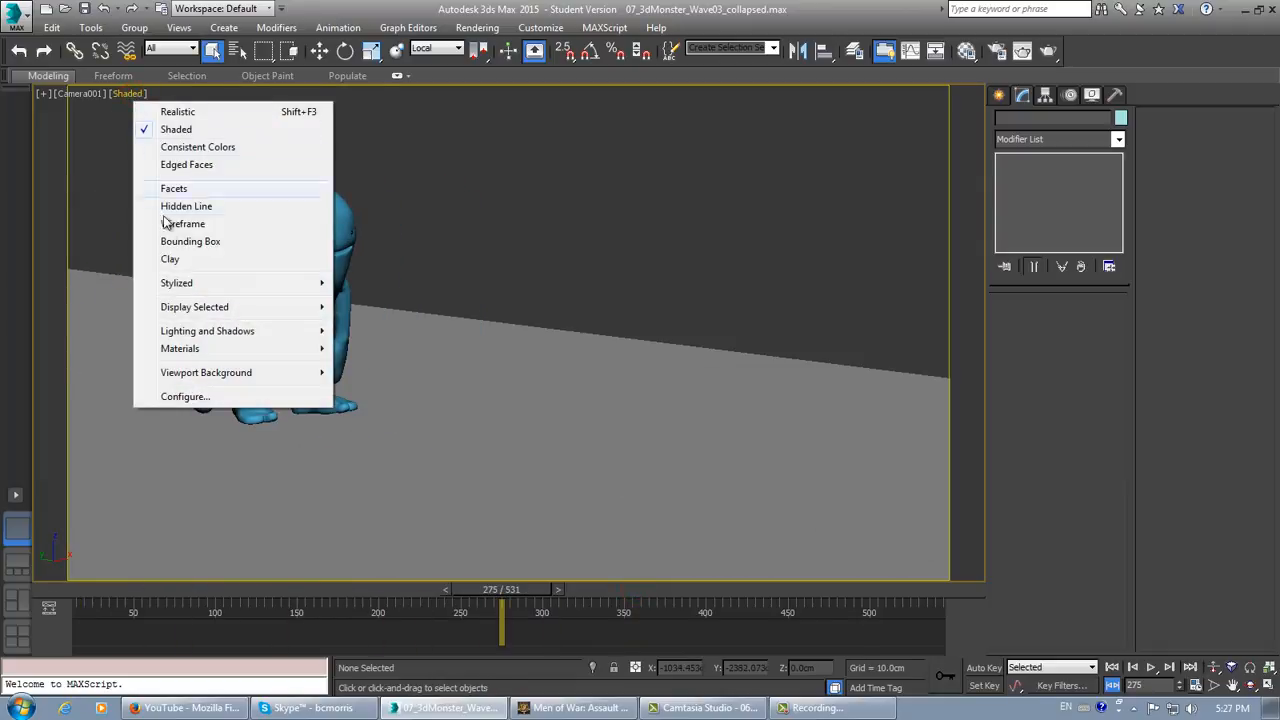
{"action": "left_click", "coordinate": [178, 113]}
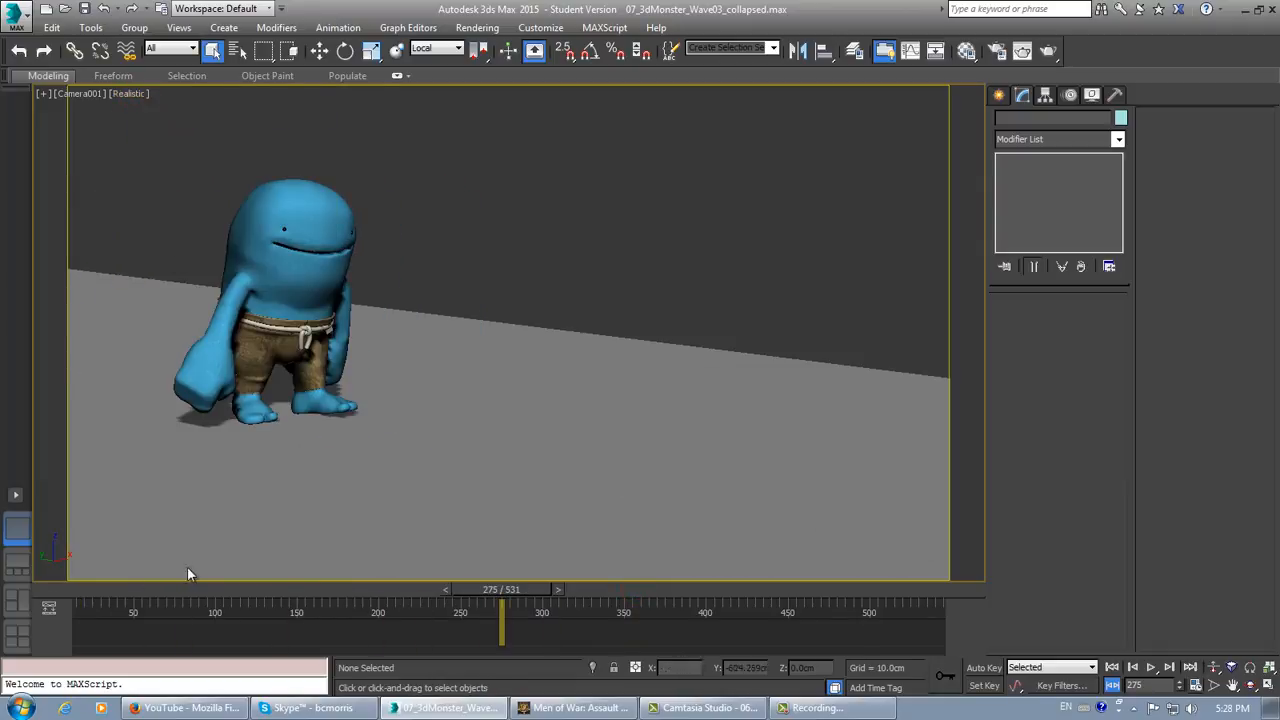
{"action": "left_click_drag", "start_coordinate": [502, 595], "coordinate": [661, 607]}
Illuminate the Camera001 viewport with the scene lights and scrub the animation back to frame 163 to check the lighting.
{"action": "left_click", "coordinate": [125, 96]}
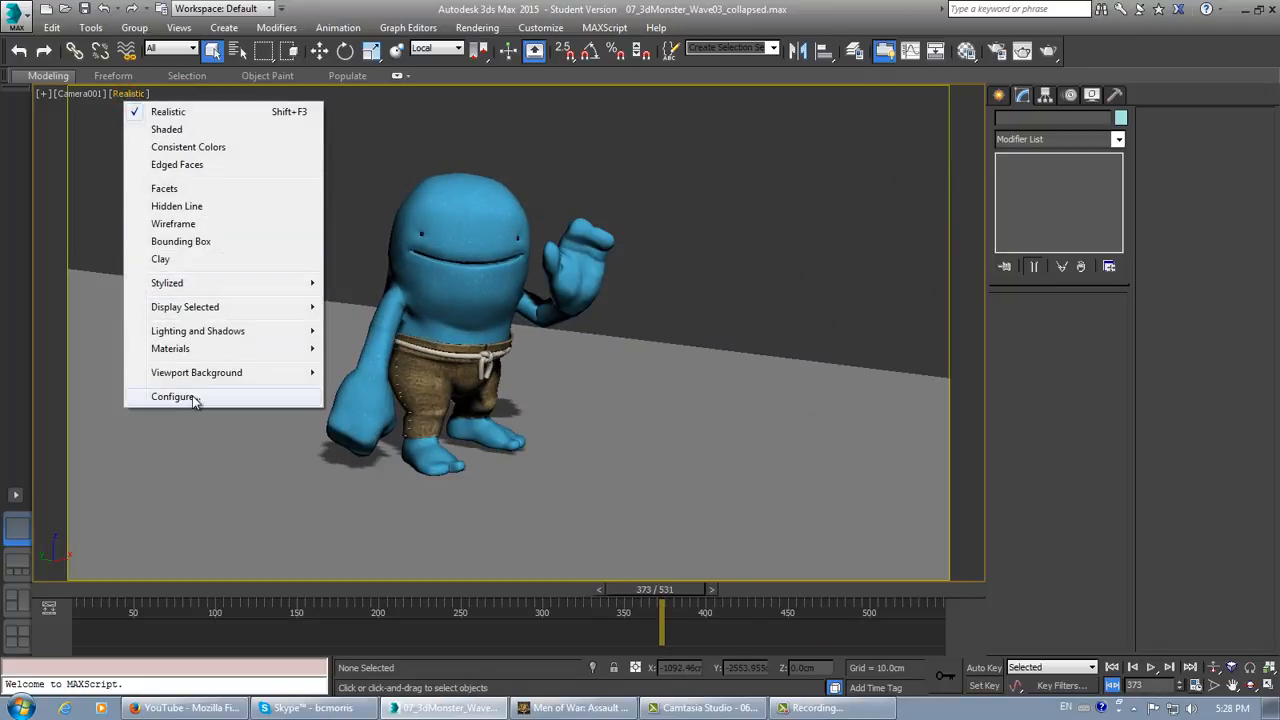
{"action": "mouse_move", "coordinate": [190, 334]}
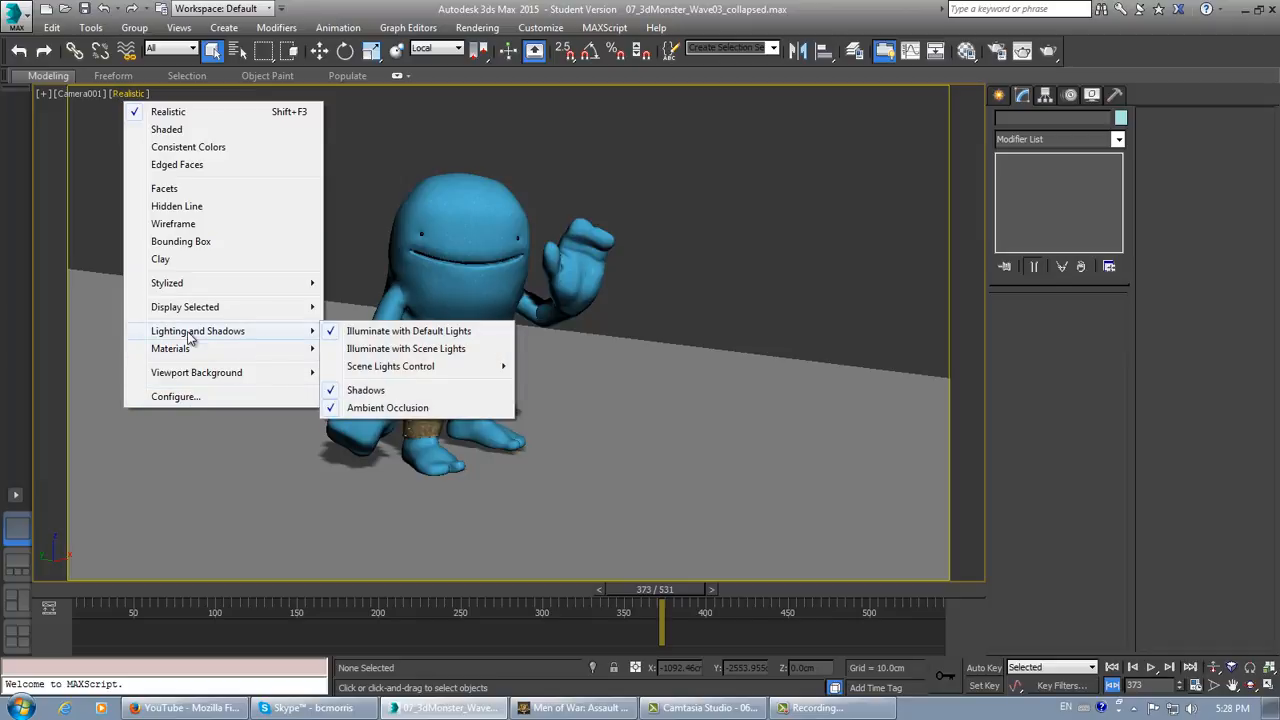
{"action": "left_click", "coordinate": [385, 350]}
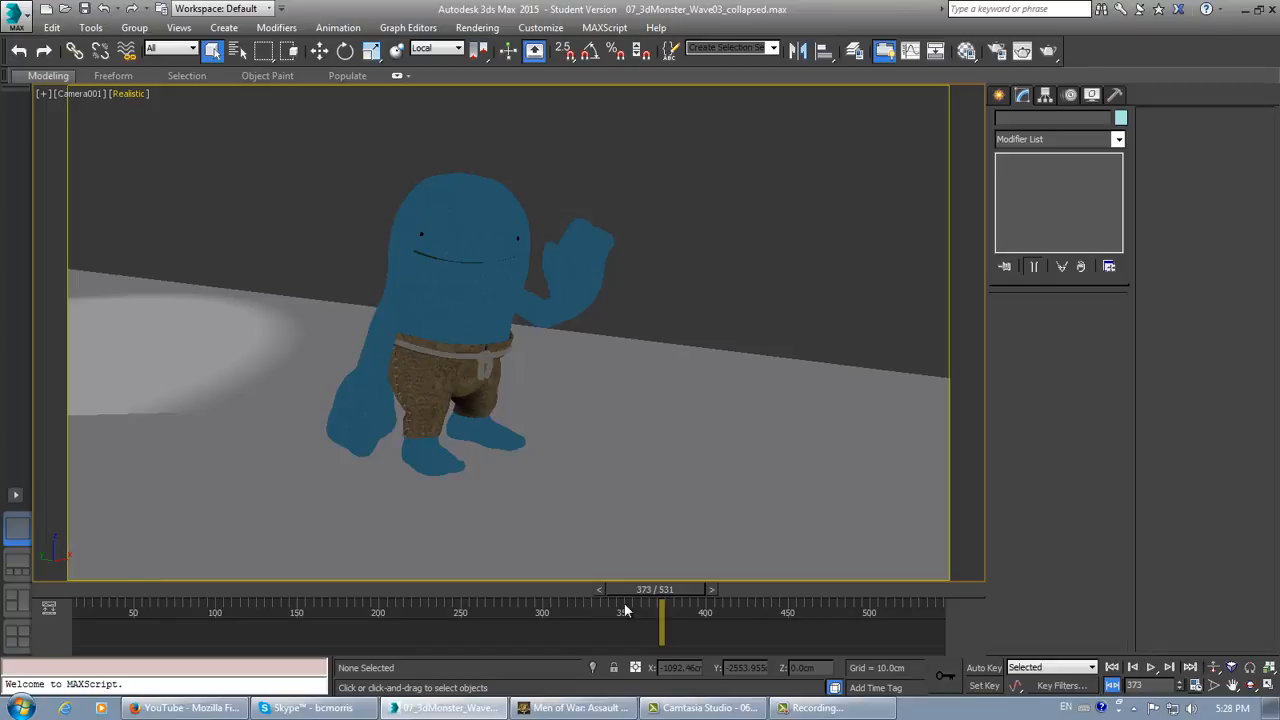
{"action": "mouse_move", "coordinate": [640, 592]}
{"action": "left_mouse_down"}
{"action": "mouse_move", "coordinate": [160, 592]}
{"action": "mouse_move", "coordinate": [661, 601]}
{"action": "left_mouse_up"}
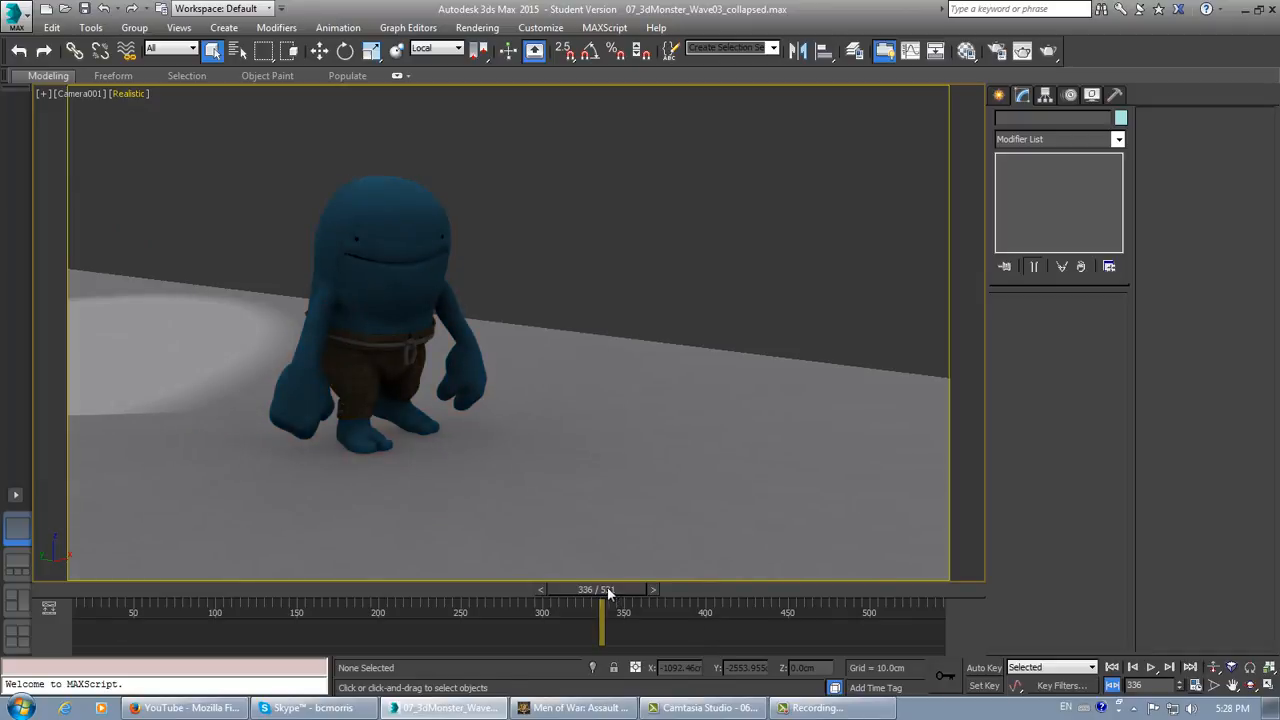
{"action": "mouse_move", "coordinate": [607, 593]}
{"action": "left_mouse_down"}
{"action": "mouse_move", "coordinate": [322, 608]}
{"action": "mouse_move", "coordinate": [340, 603]}
{"action": "left_mouse_up"}
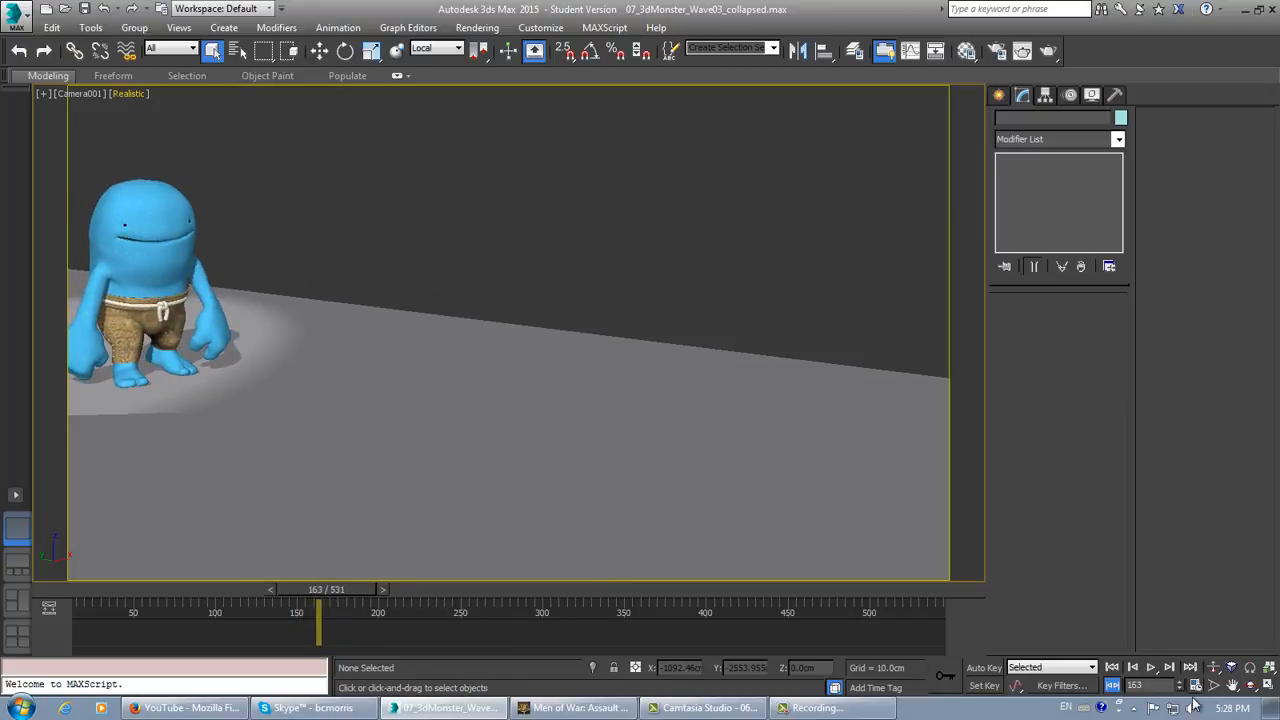
Restore the multi-viewport layout and unhide the Lights category.
{"action": "left_click", "coordinate": [1265, 686]}
{"action": "left_click", "coordinate": [1097, 94]}
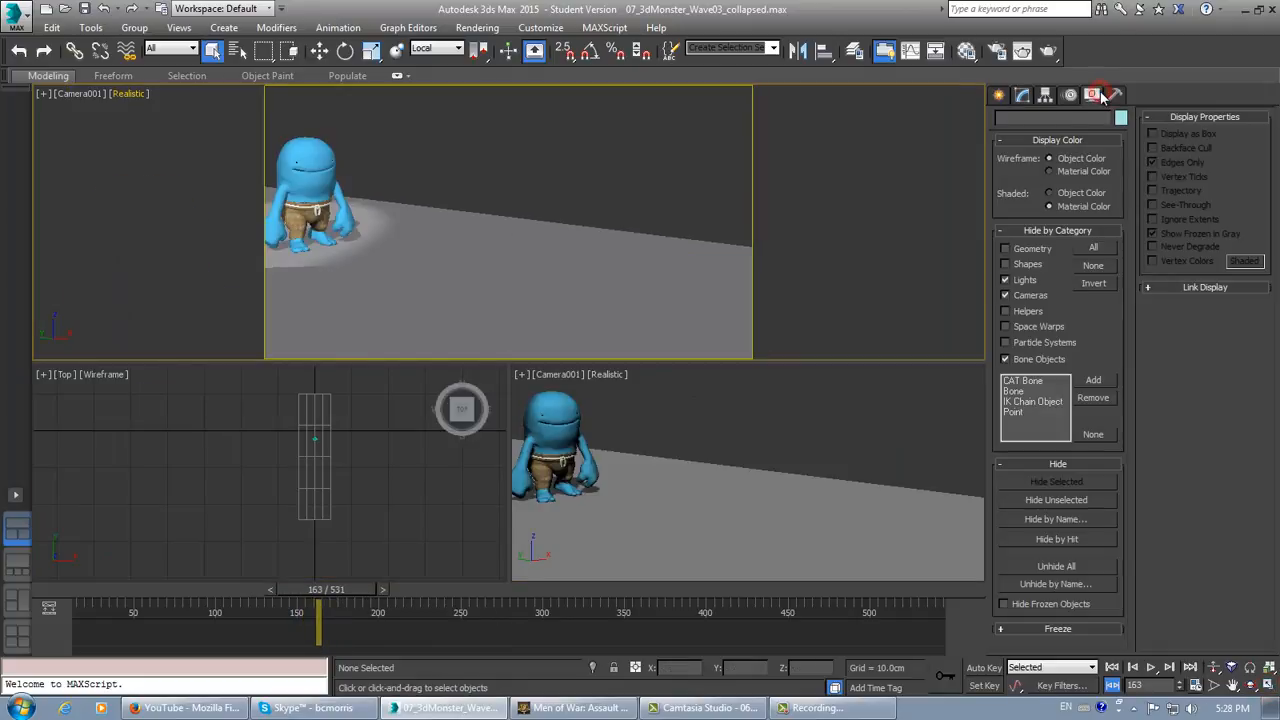
{"action": "left_click", "coordinate": [1005, 280]}
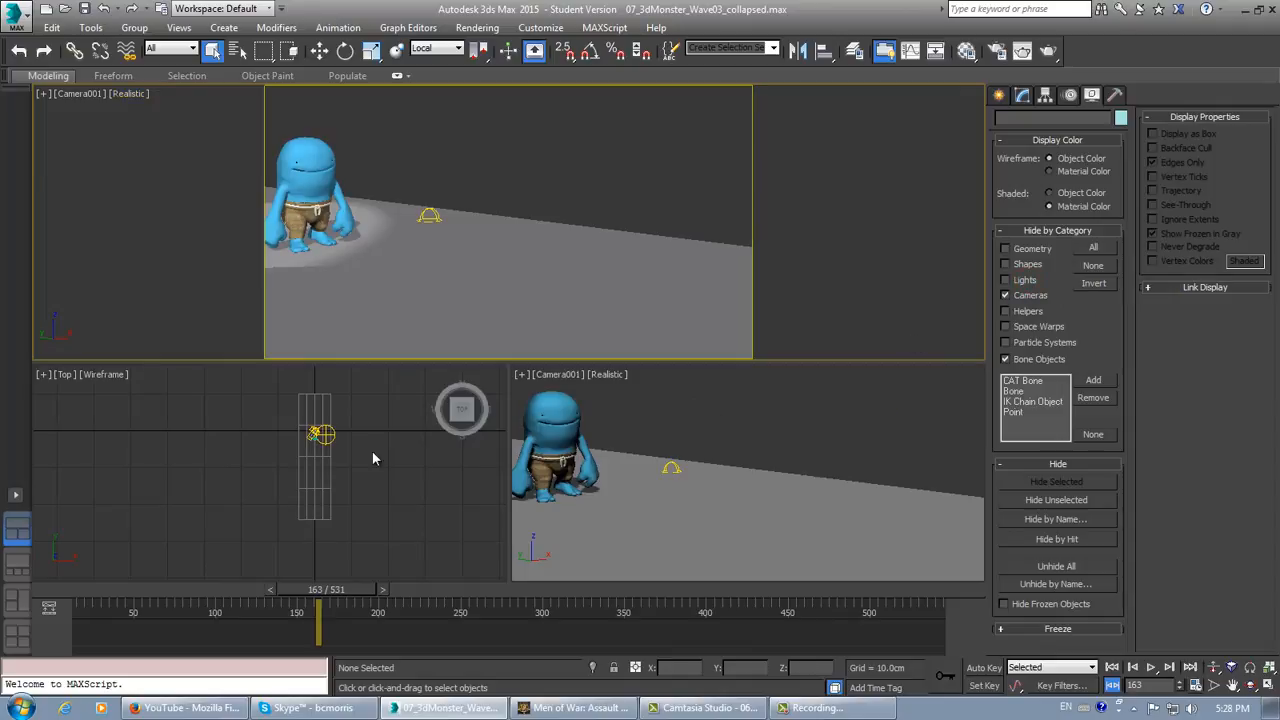
Select the directional light in the Top view and go to frame 371.
{"action": "left_click", "coordinate": [312, 435]}
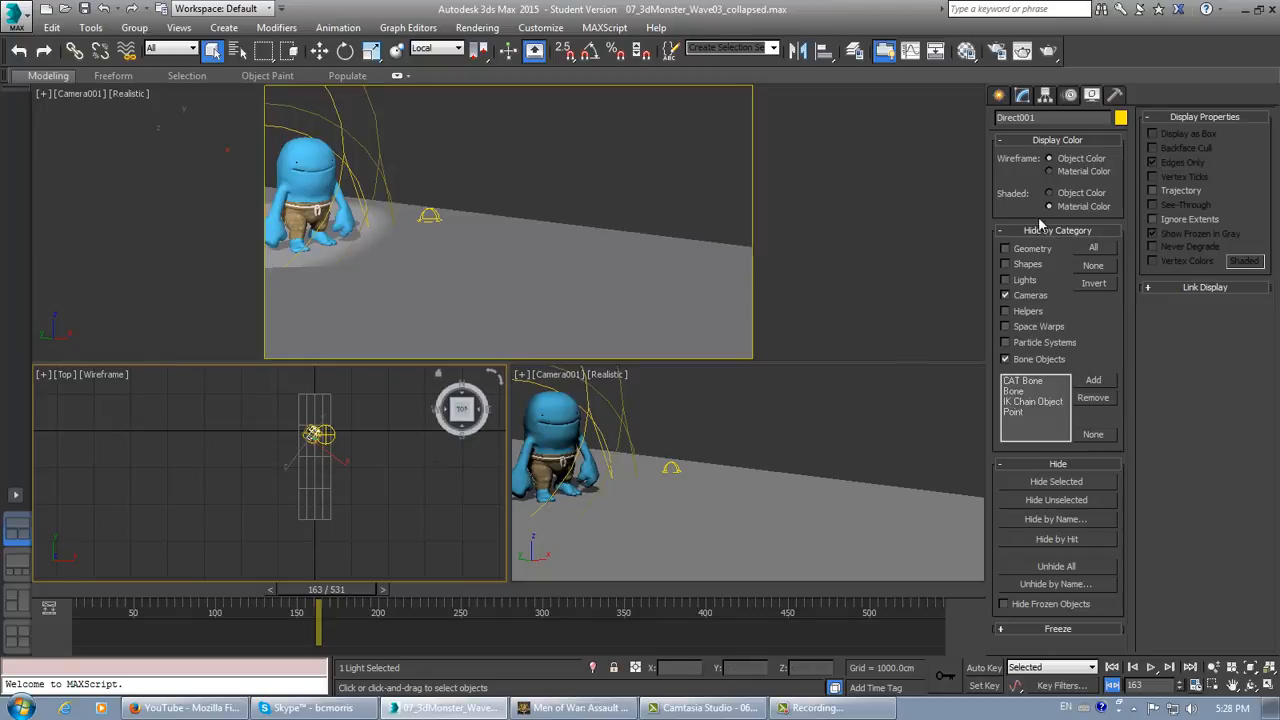
{"action": "scroll", "coordinate": [358, 478], "scroll_direction": "up", "scroll_amount": 10}
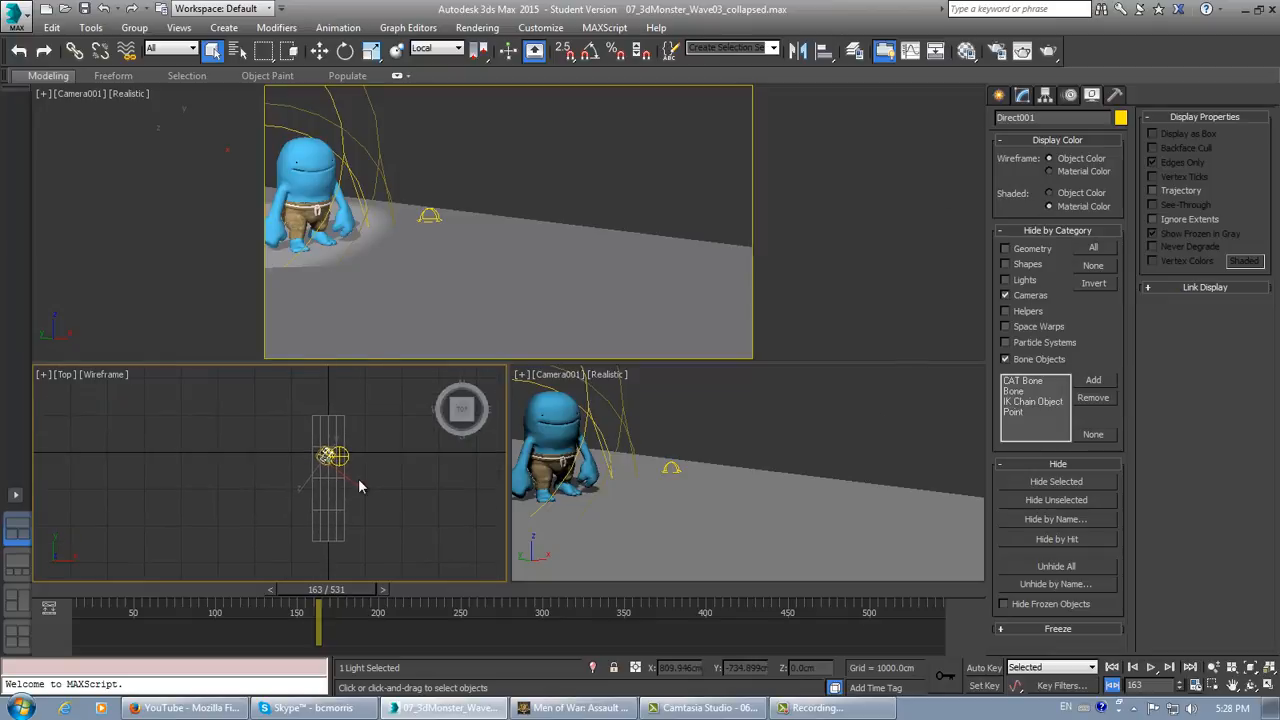
{"action": "scroll", "coordinate": [390, 525], "scroll_direction": "down", "scroll_amount": 6}
{"action": "middle_click_drag", "start_coordinate": [372, 508], "coordinate": [383, 432]}
{"action": "left_click_drag", "start_coordinate": [337, 588], "coordinate": [658, 652]}
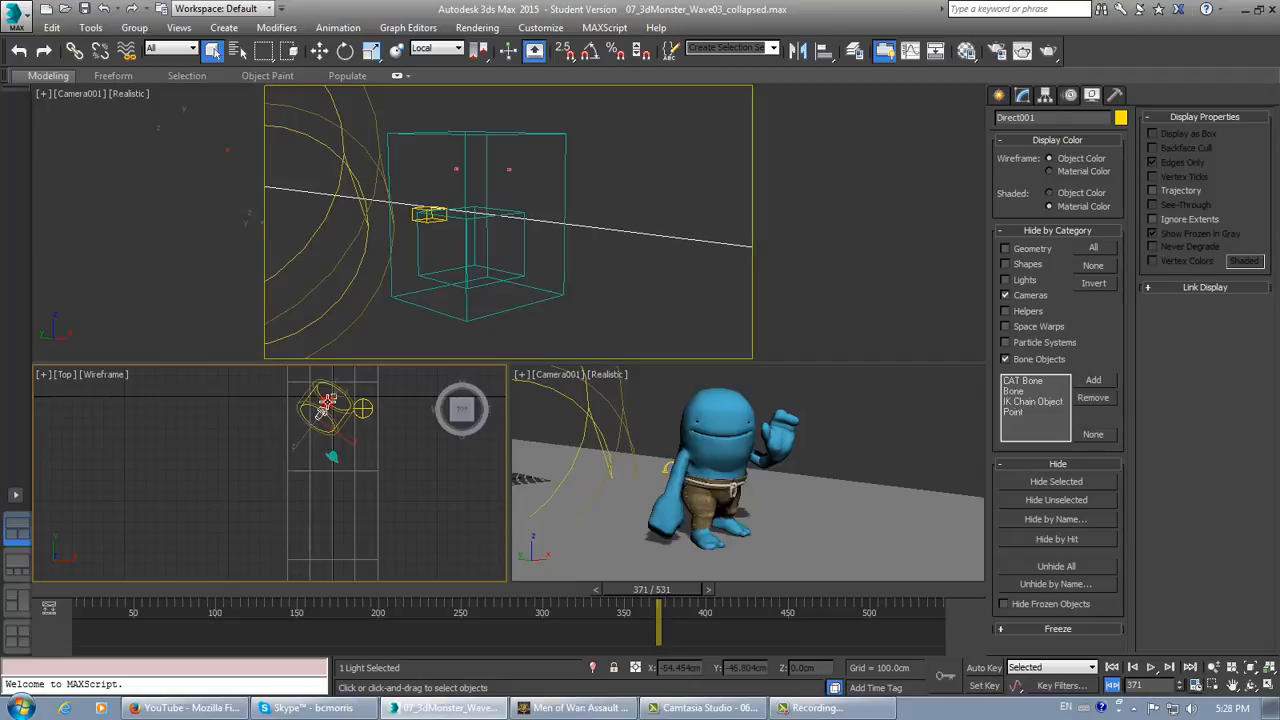
Select the directional light together with its target and move both in View coordinates to the monster's waving position.
{"action": "left_click", "coordinate": [325, 403]}
{"action": "left_click", "coordinate": [320, 50]}
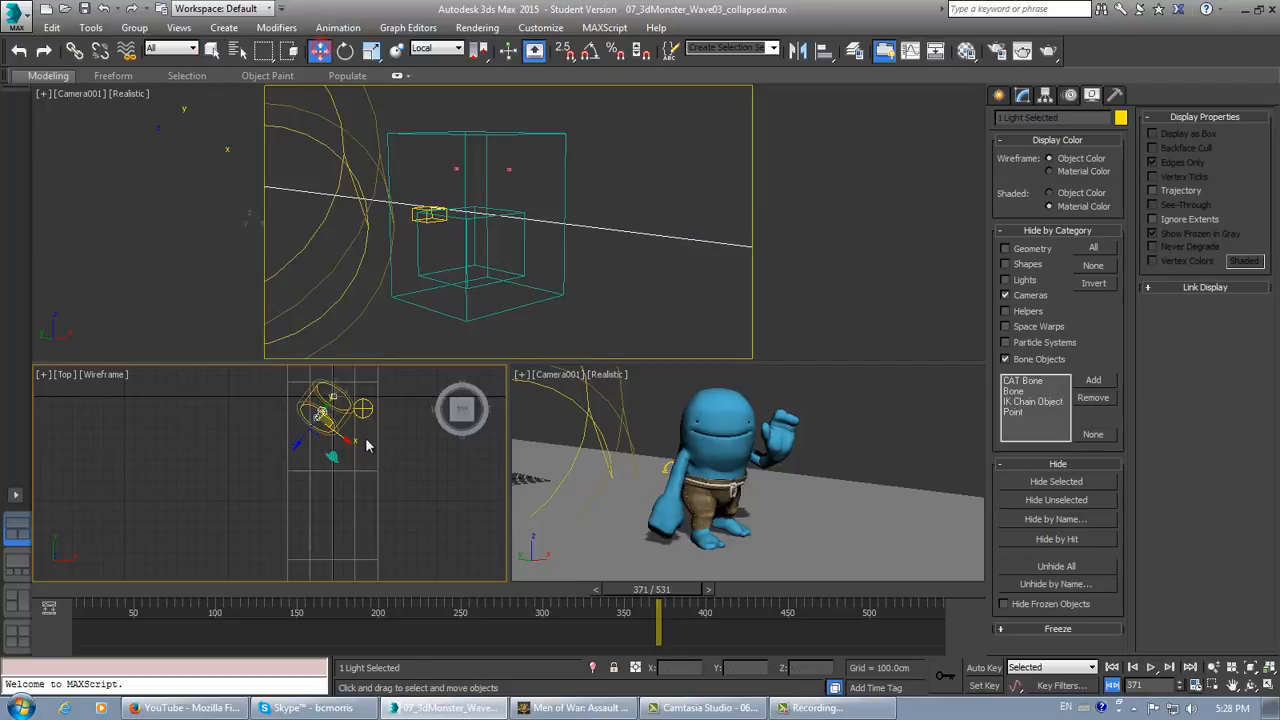
{"action": "left_click", "coordinate": [456, 50]}
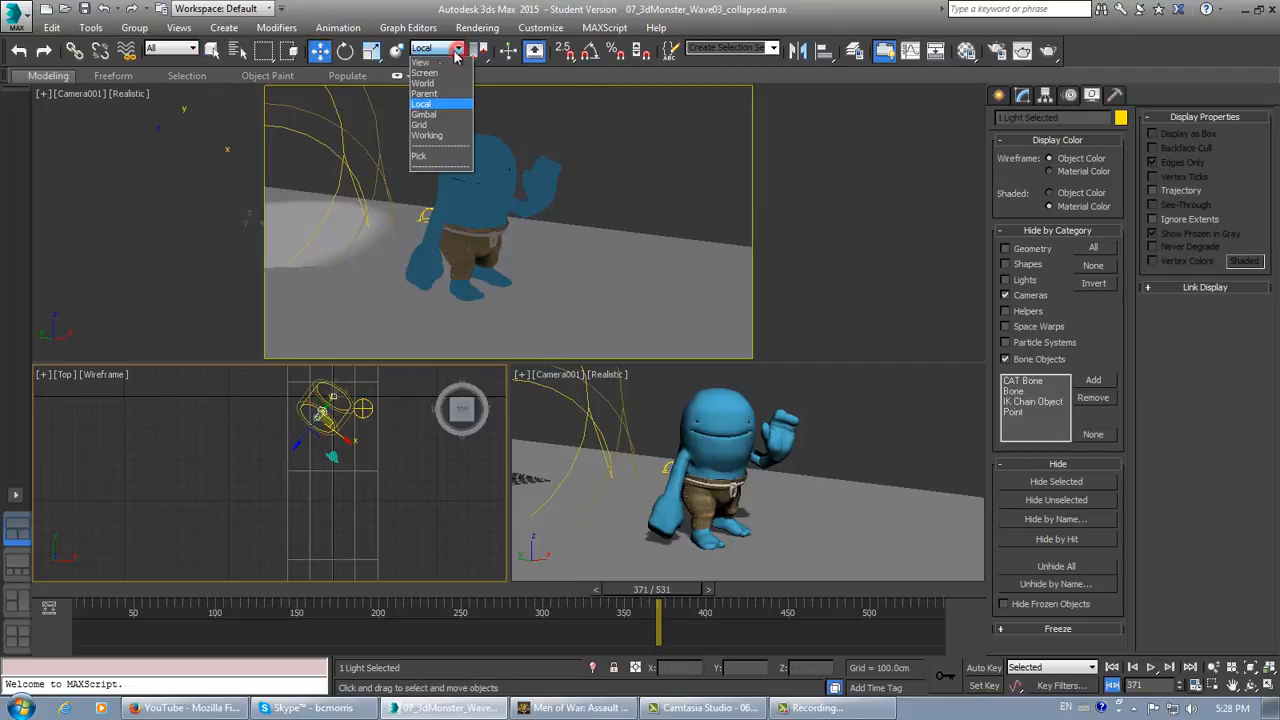
{"action": "left_click", "coordinate": [421, 62]}
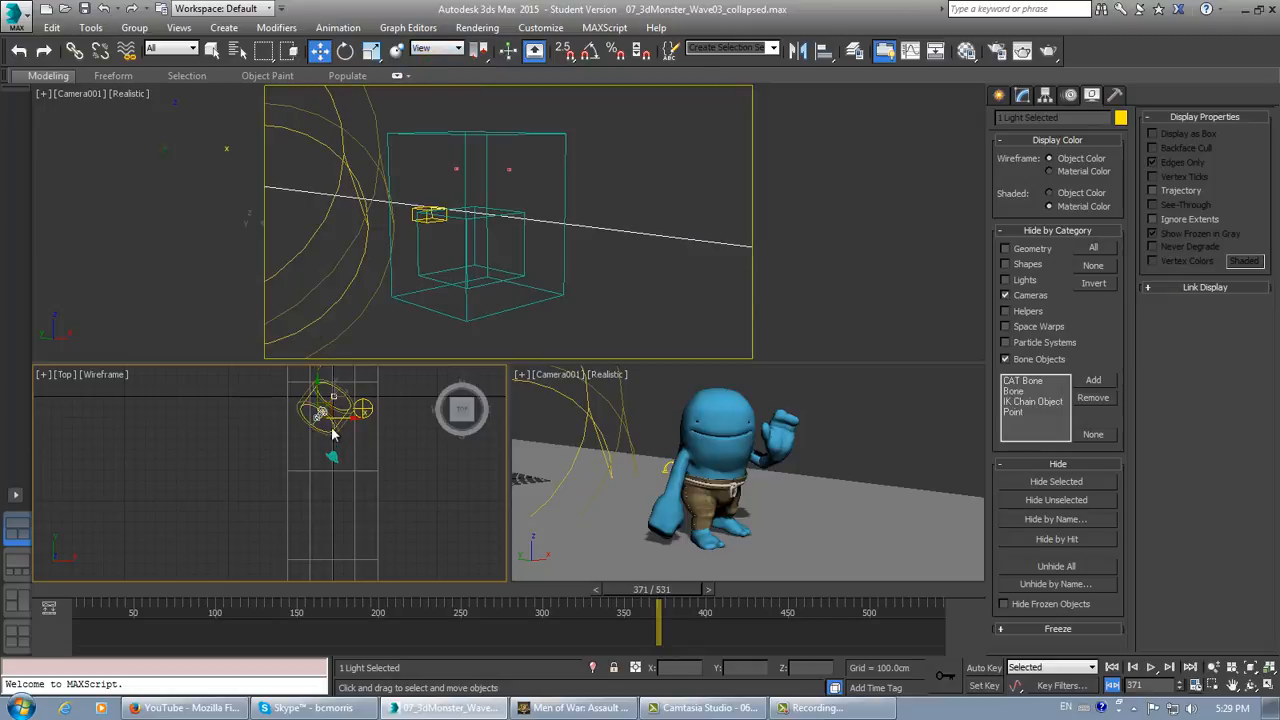
{"action": "left_click_drag", "start_coordinate": [318, 416], "coordinate": [326, 466]}
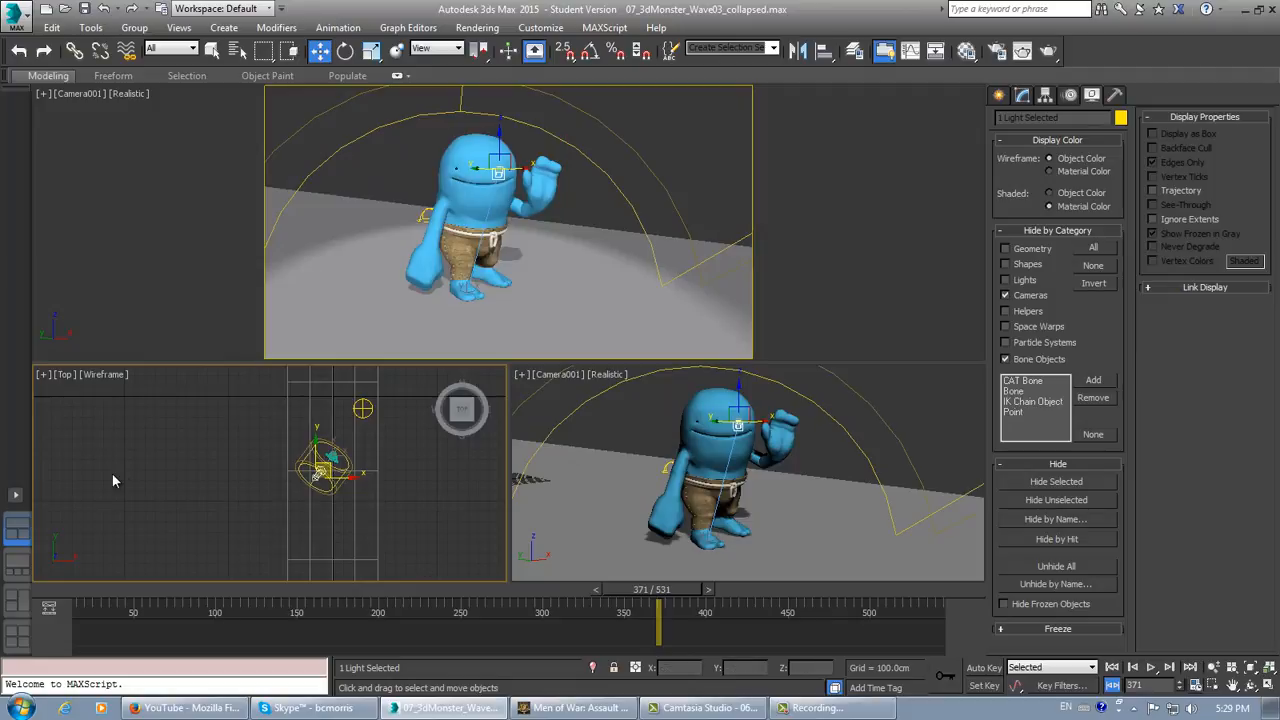
Select the directional light and widen its cone to a hotspot of 303 cm and a falloff of 461 cm.
{"action": "left_click", "coordinate": [437, 505]}
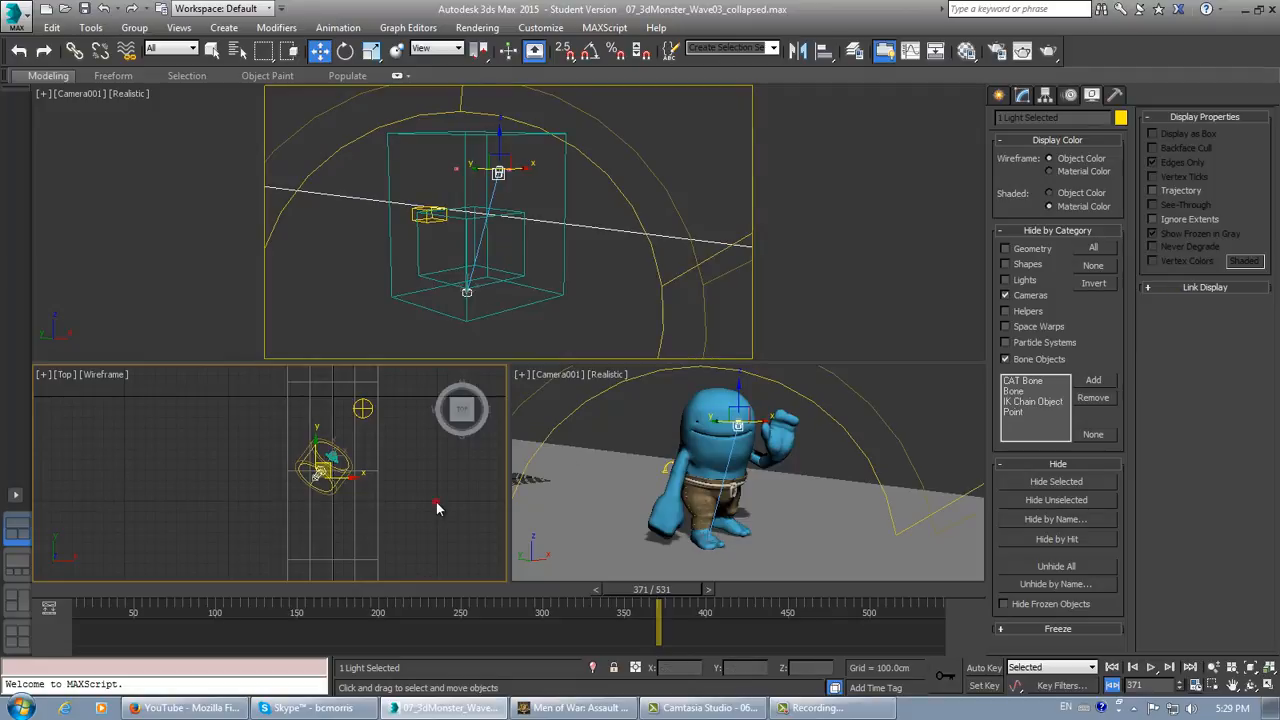
{"action": "left_click", "coordinate": [315, 478]}
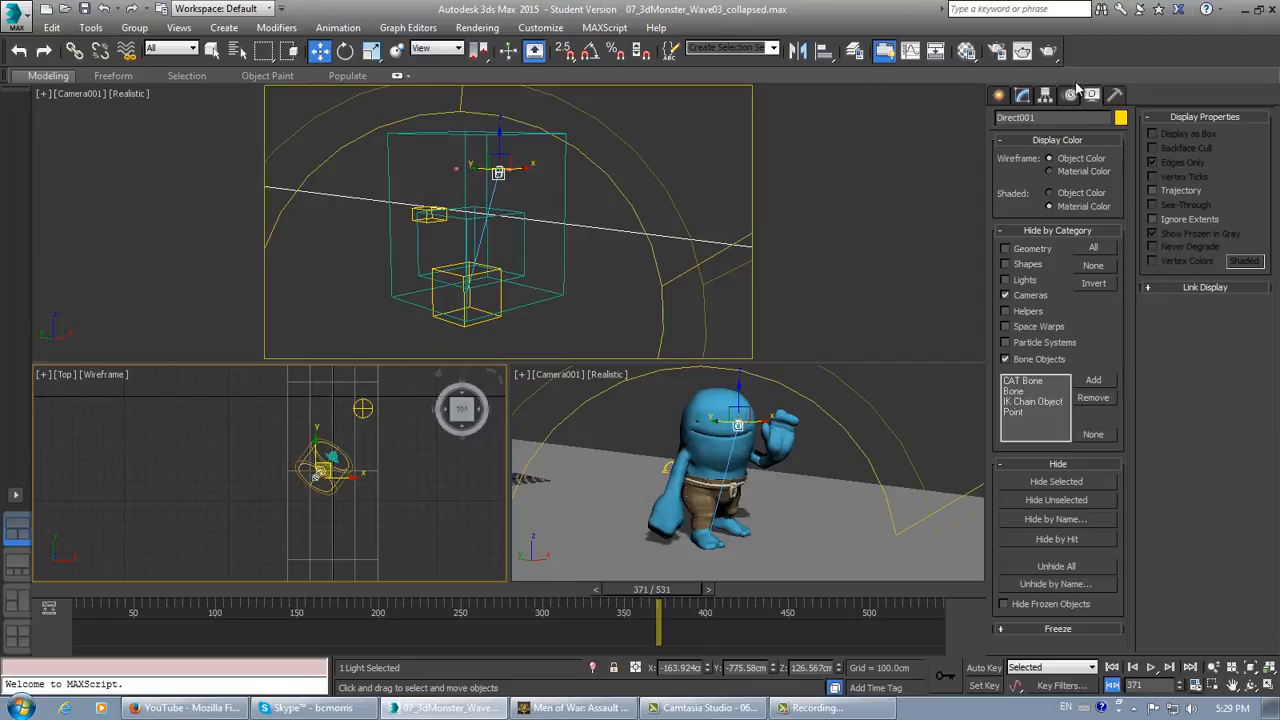
{"action": "left_click", "coordinate": [1045, 95]}
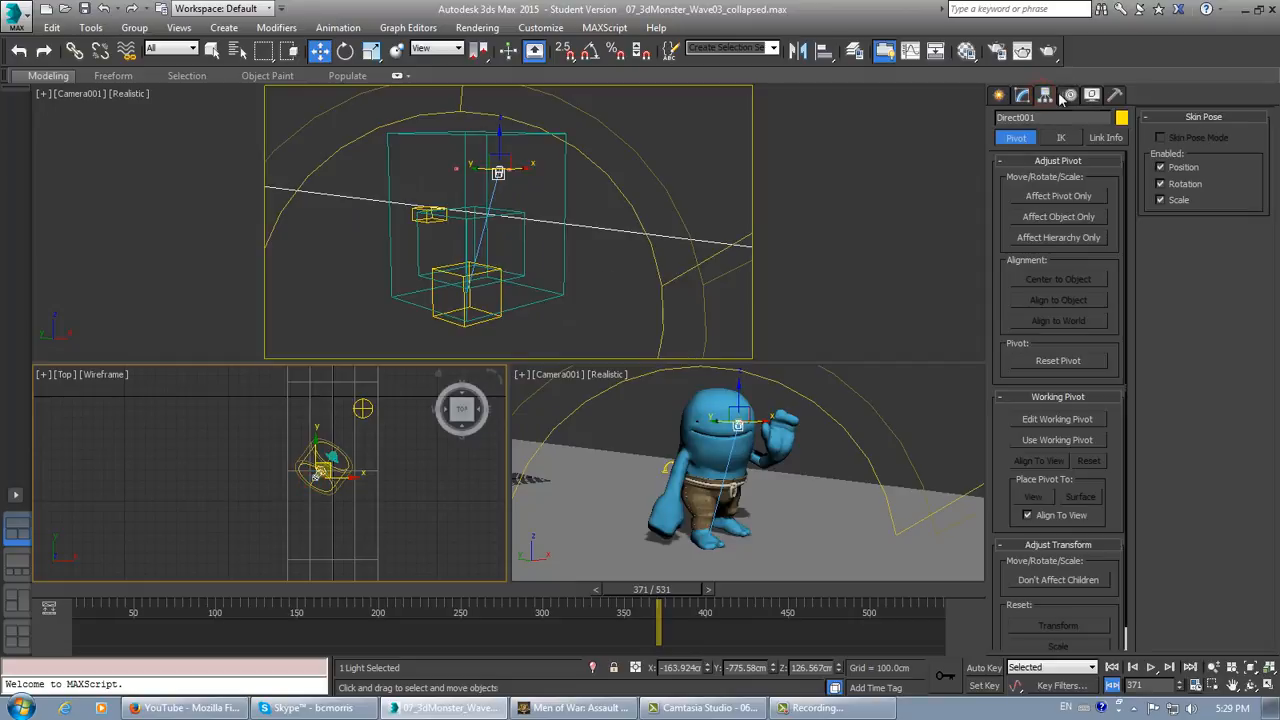
{"action": "left_click", "coordinate": [1069, 95]}
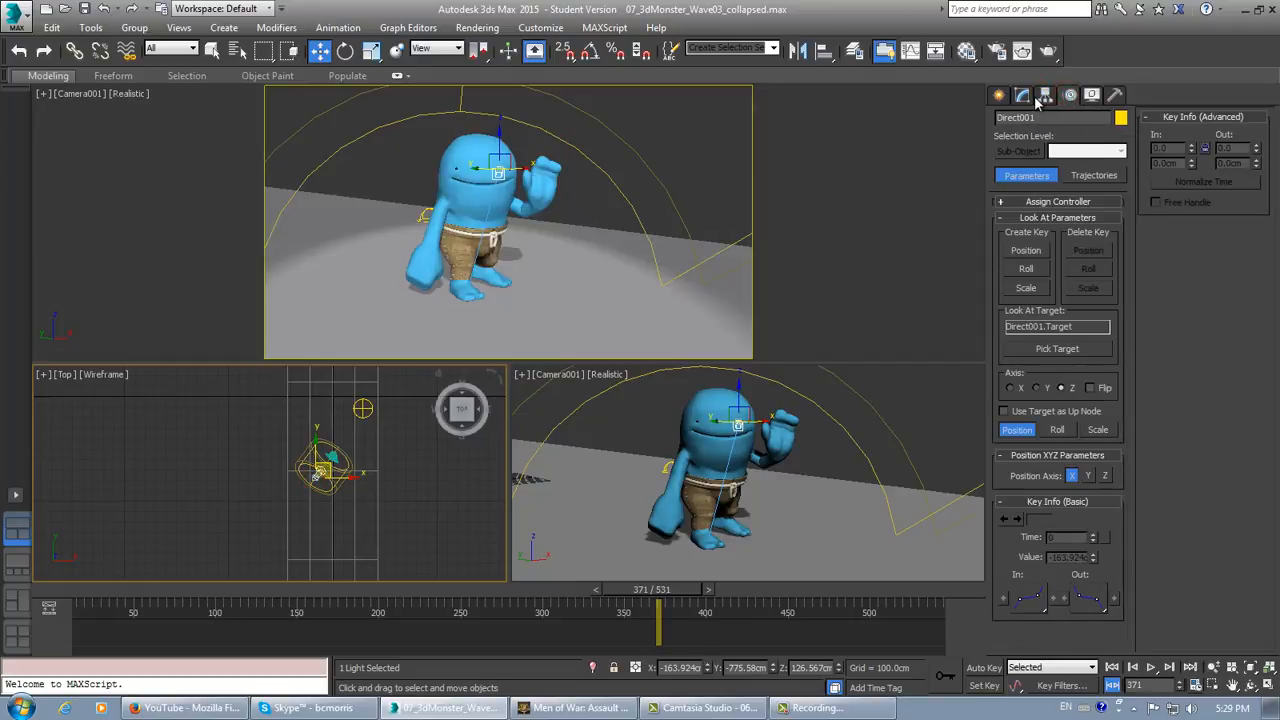
{"action": "left_click", "coordinate": [1022, 95]}
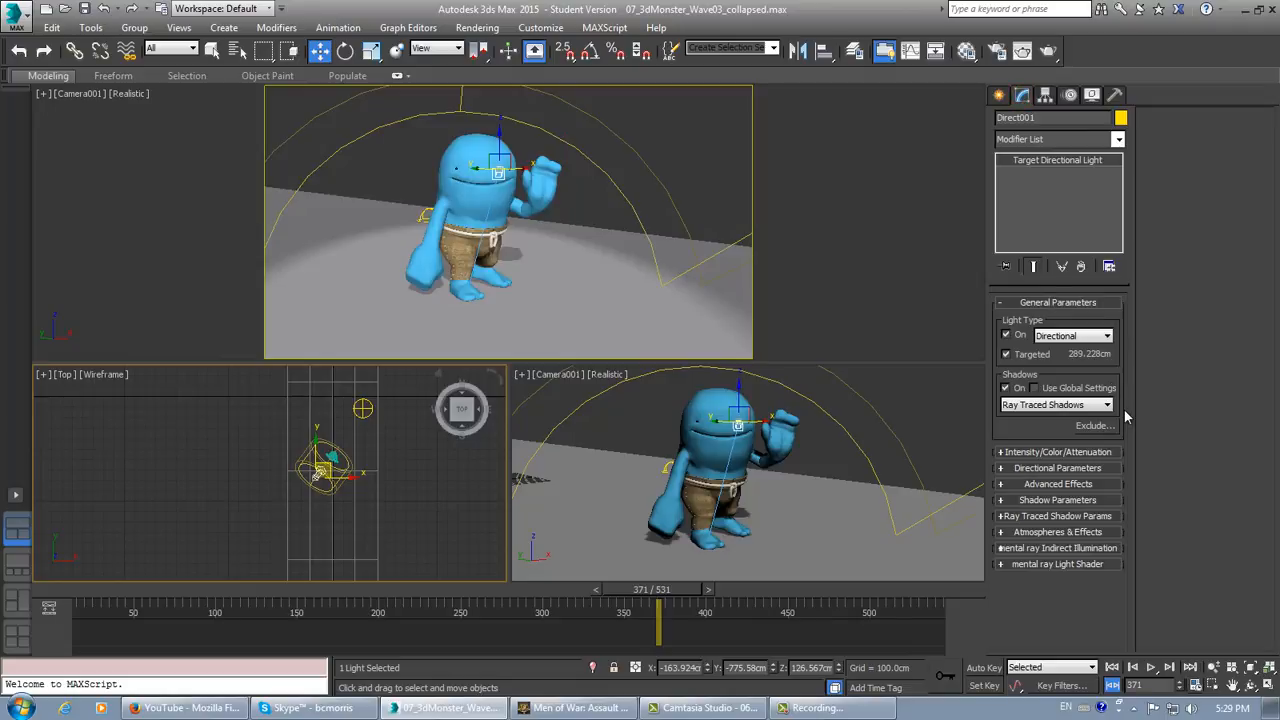
{"action": "left_click", "coordinate": [1066, 468]}
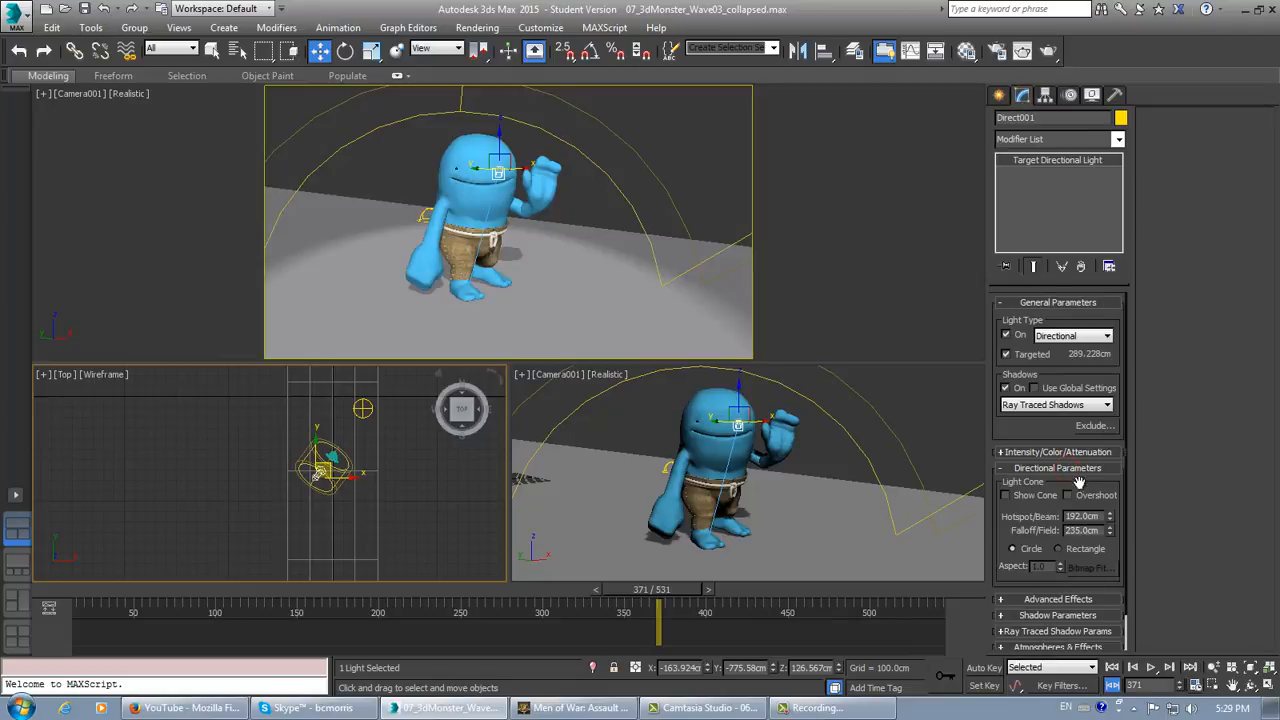
{"action": "left_click_drag", "start_coordinate": [1109, 516], "coordinate": [1089, 428]}
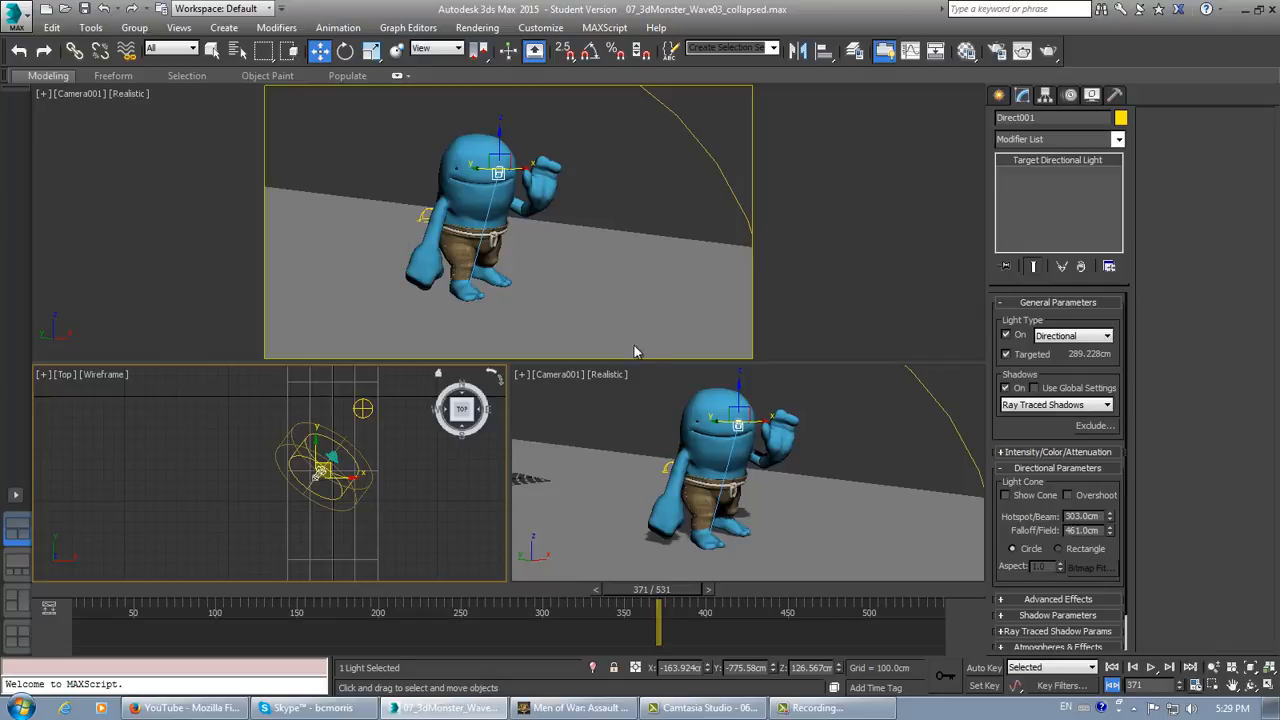
Try Overshoot on the directional light, switch it off again, and reduce the cone to a 269 cm hotspot and 420 cm falloff.
{"action": "left_click", "coordinate": [1067, 496]}
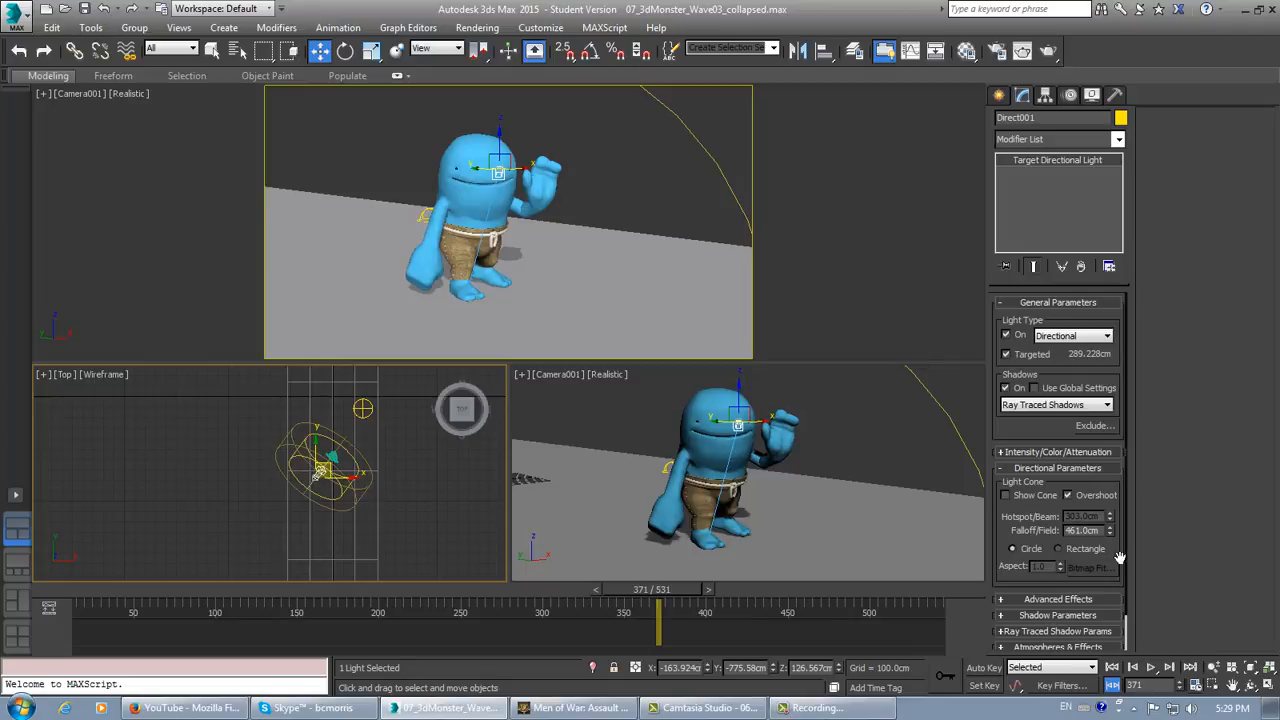
{"action": "left_click", "coordinate": [1068, 495]}
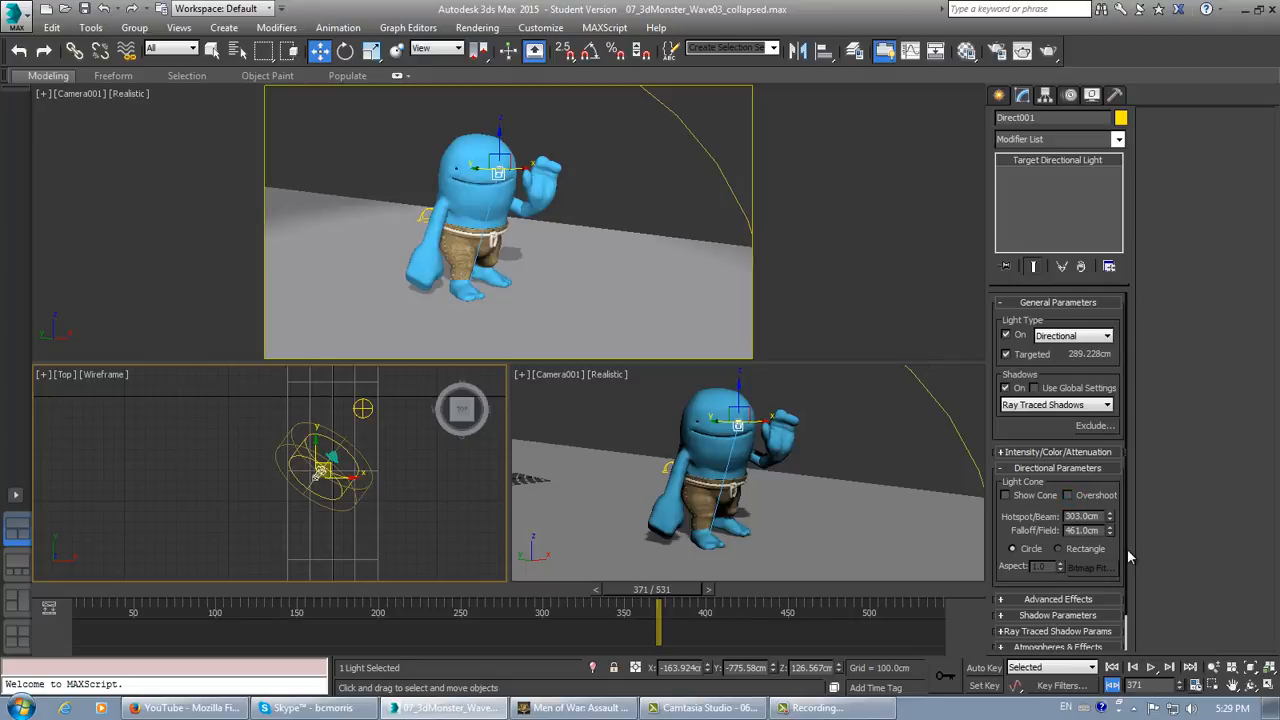
{"action": "left_click_drag", "start_coordinate": [1108, 533], "coordinate": [1109, 566]}
Scrub the animation to frame 400 and back to frame 370 to check the light coverage around the monster.
{"action": "left_click_drag", "start_coordinate": [659, 598], "coordinate": [712, 553]}
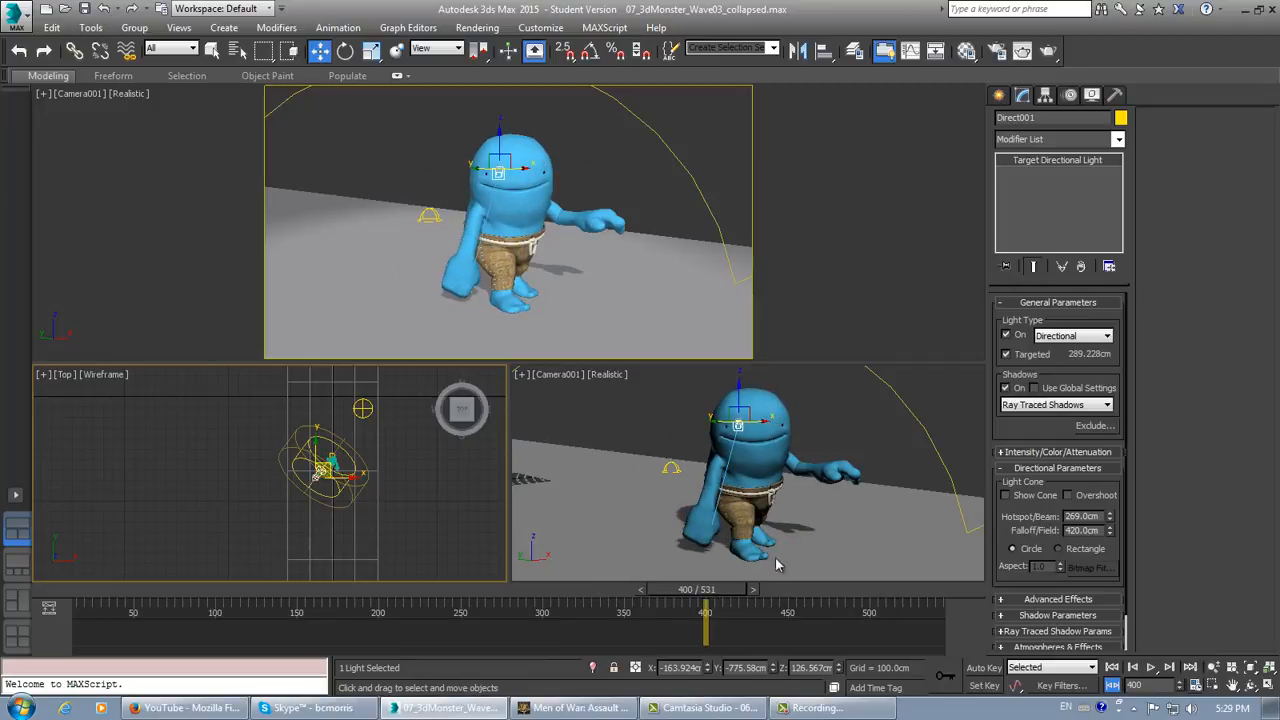
{"action": "left_click_drag", "start_coordinate": [698, 598], "coordinate": [705, 636]}
{"action": "key", "text": "w"}
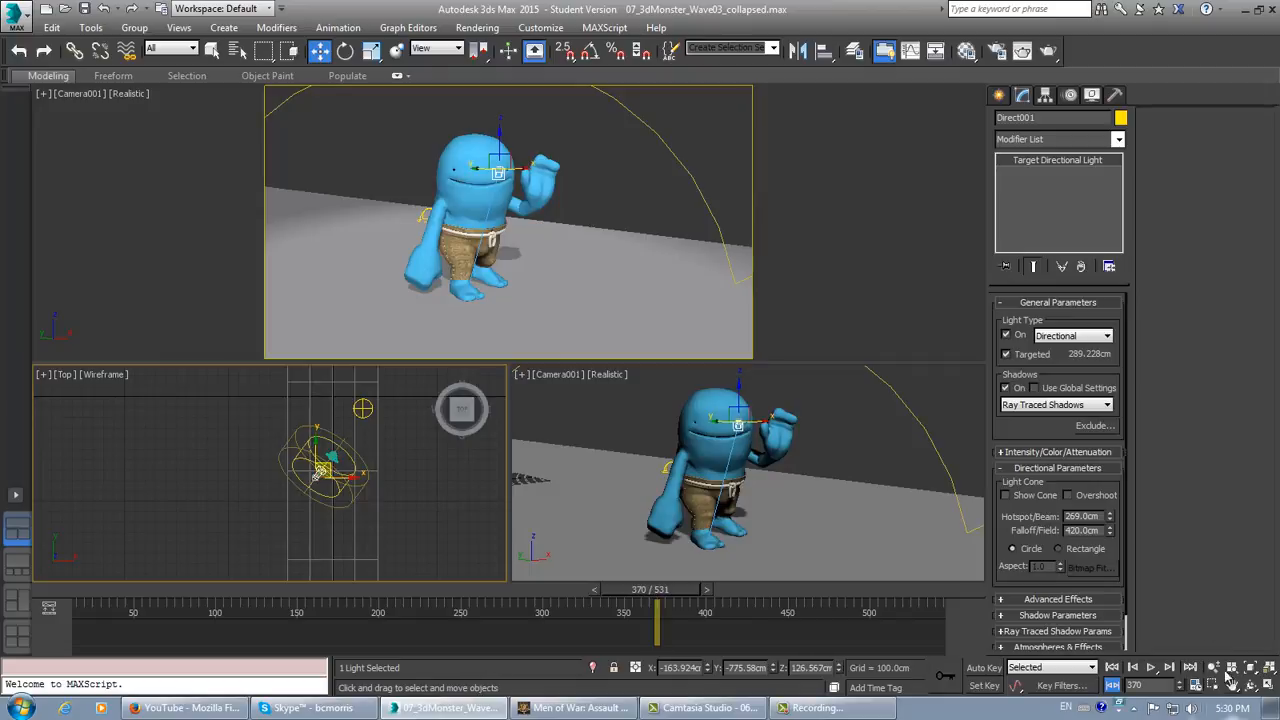
Hide the Lights category and maximize the upper Camera001 viewport.
{"action": "left_click", "coordinate": [1091, 94]}
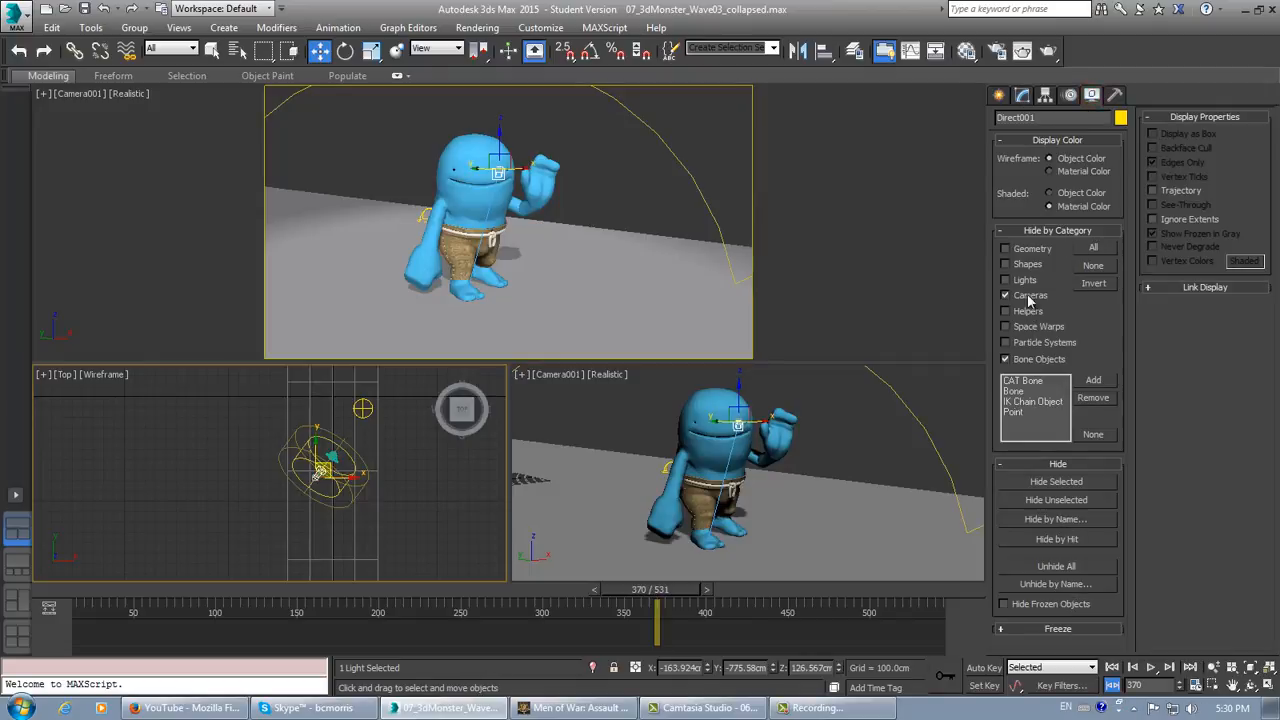
{"action": "left_click", "coordinate": [1022, 281]}
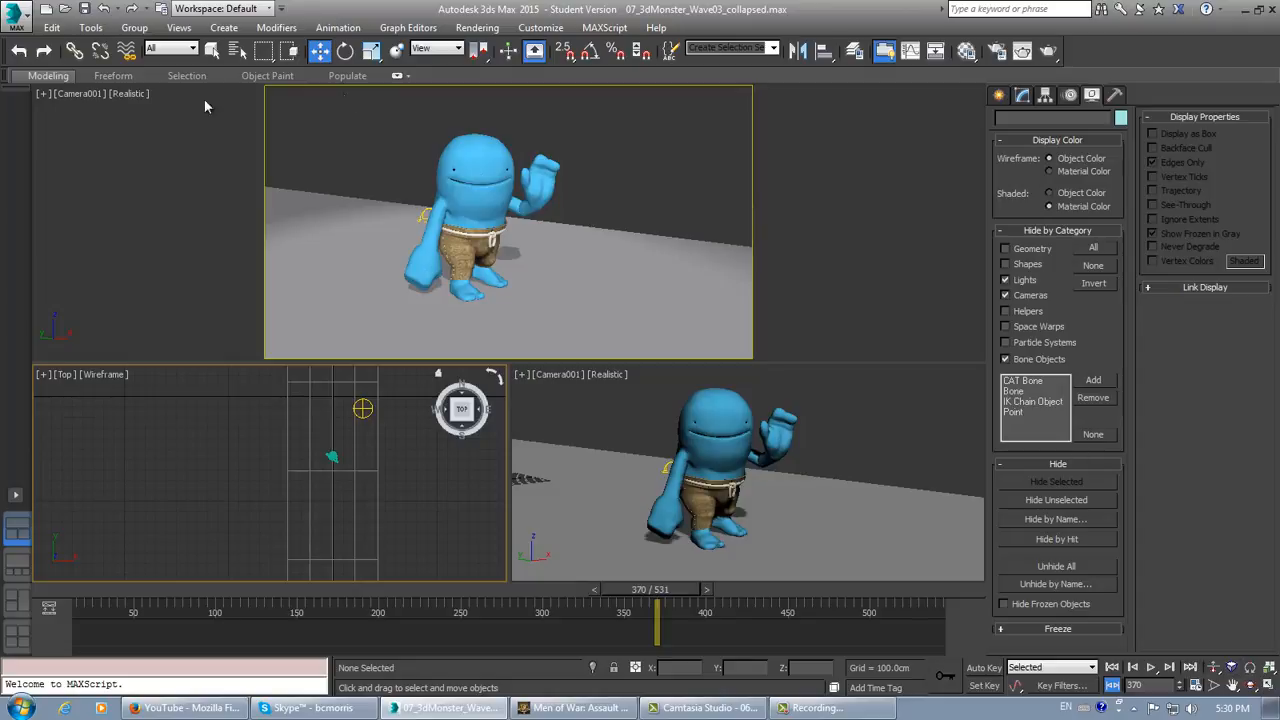
{"action": "left_click", "coordinate": [1267, 685]}
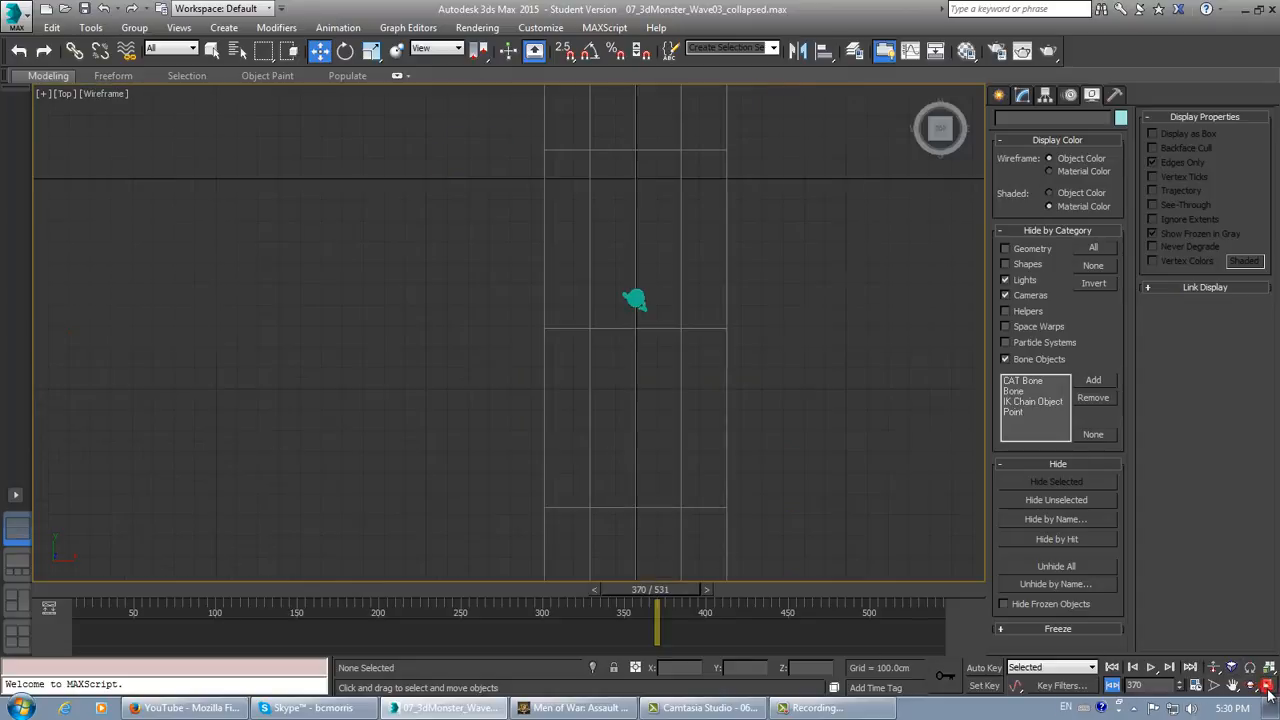
{"action": "left_click", "coordinate": [1267, 685]}
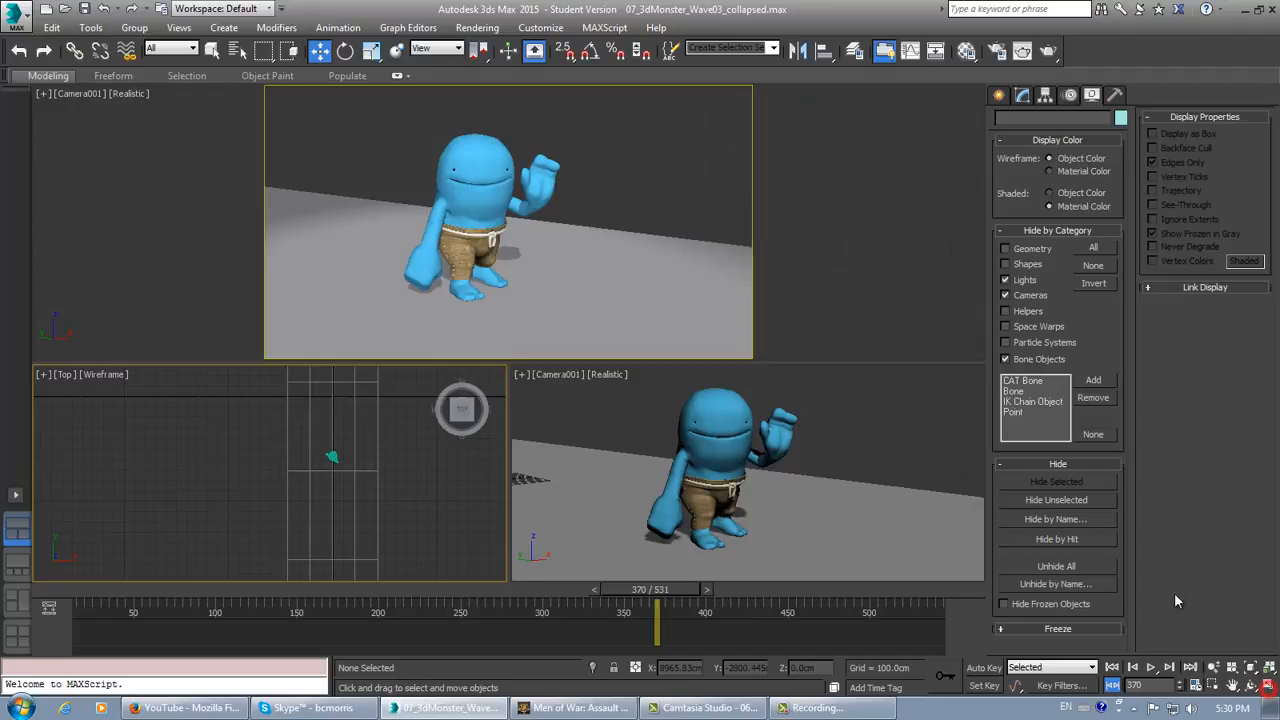
{"action": "left_click", "coordinate": [900, 253]}
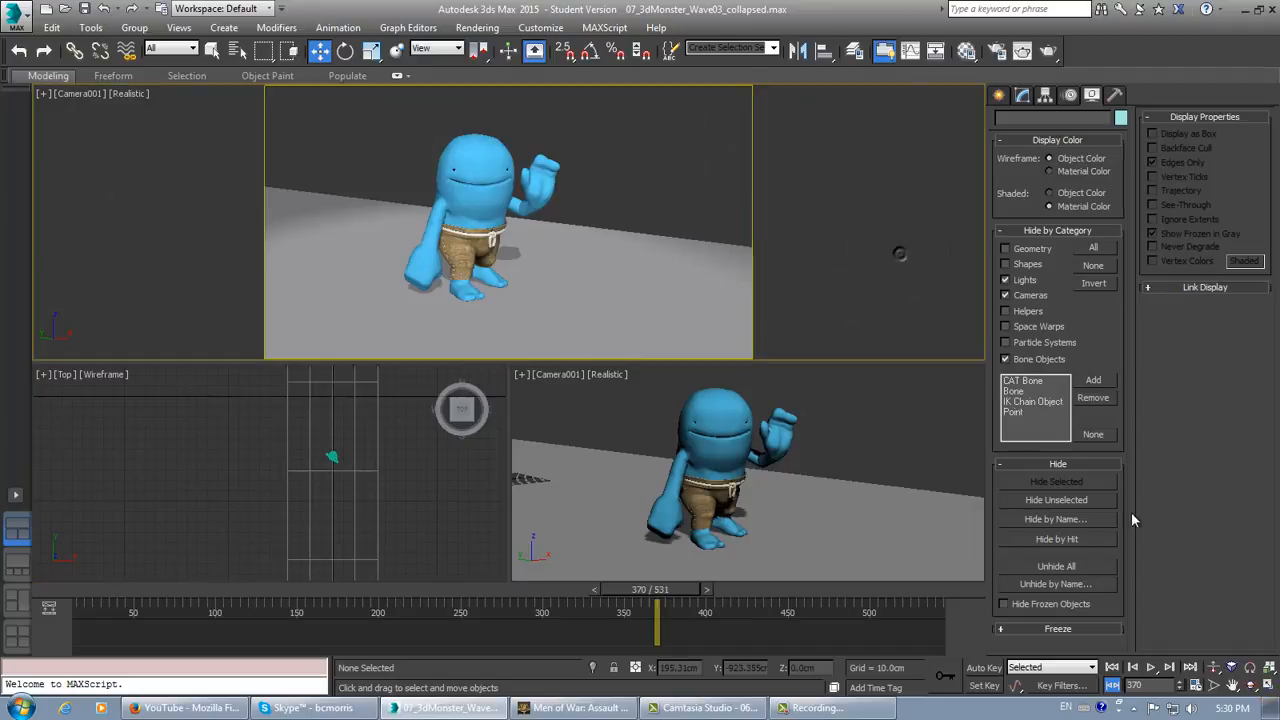
{"action": "left_click", "coordinate": [1267, 685]}
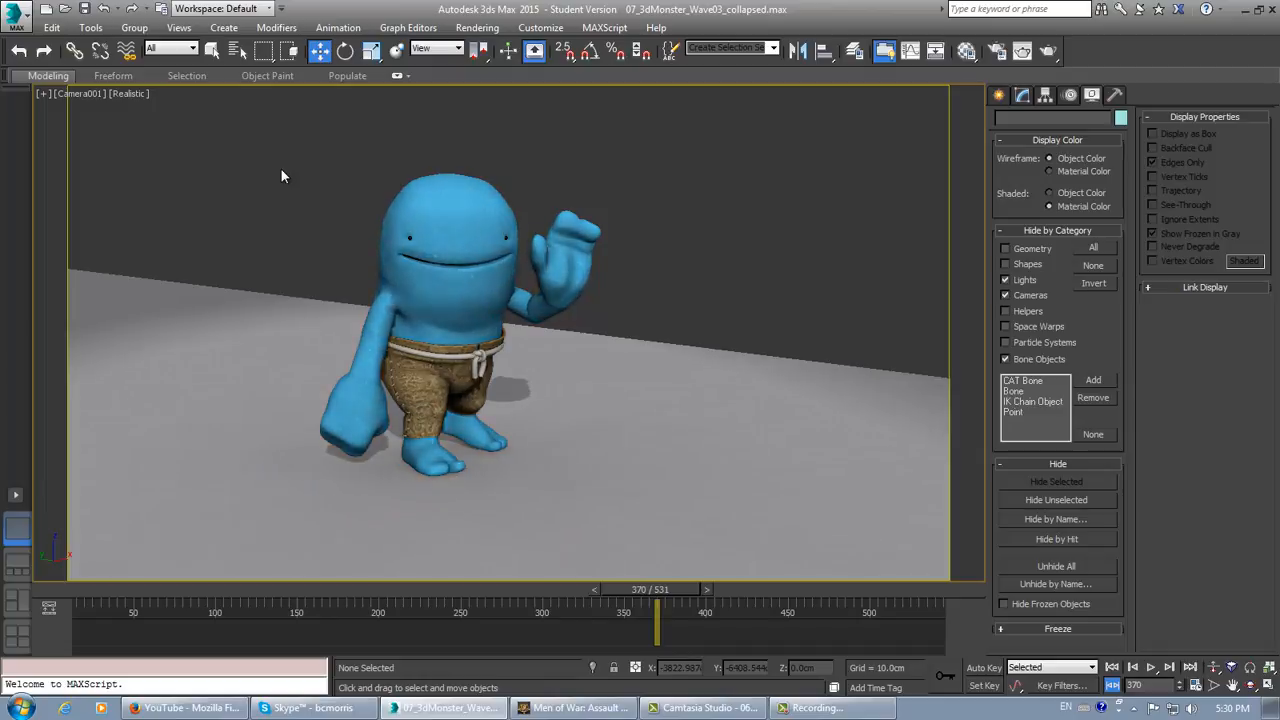
Raise the lighting and shadows quality of the Camera001 viewport to the highest level in its viewport configuration.
{"action": "left_click", "coordinate": [129, 94]}
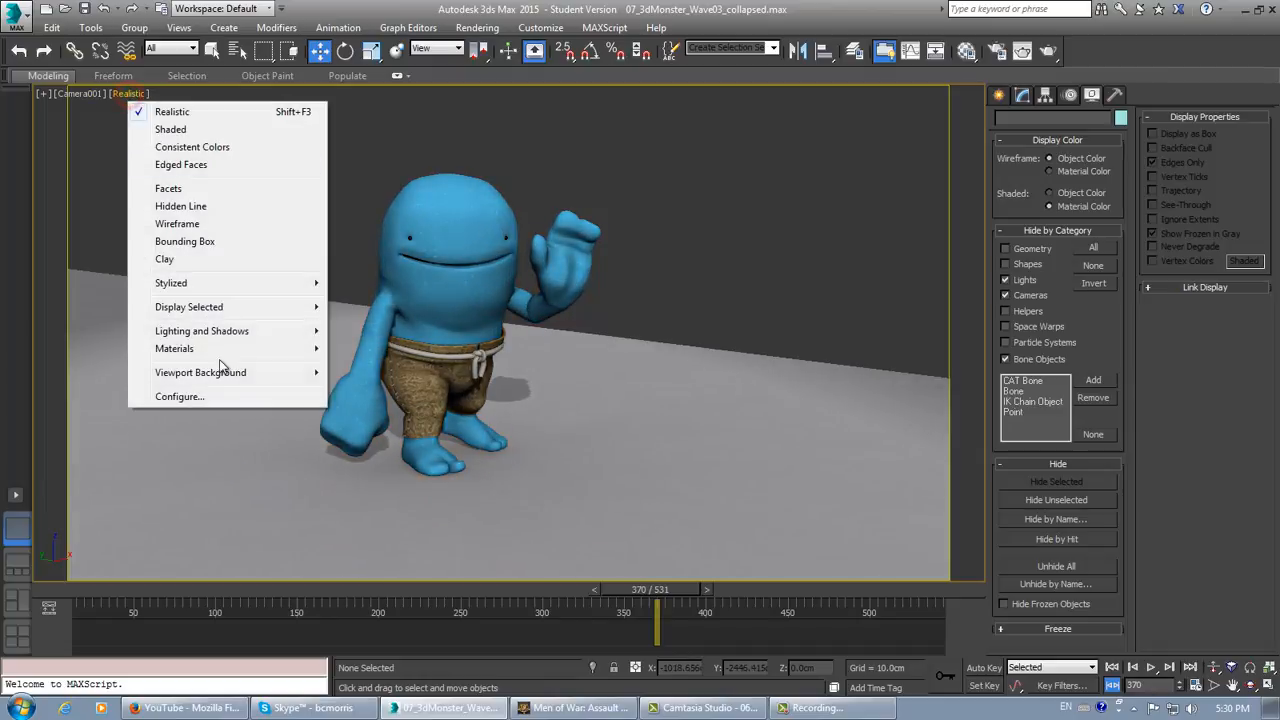
{"action": "mouse_move", "coordinate": [221, 381]}
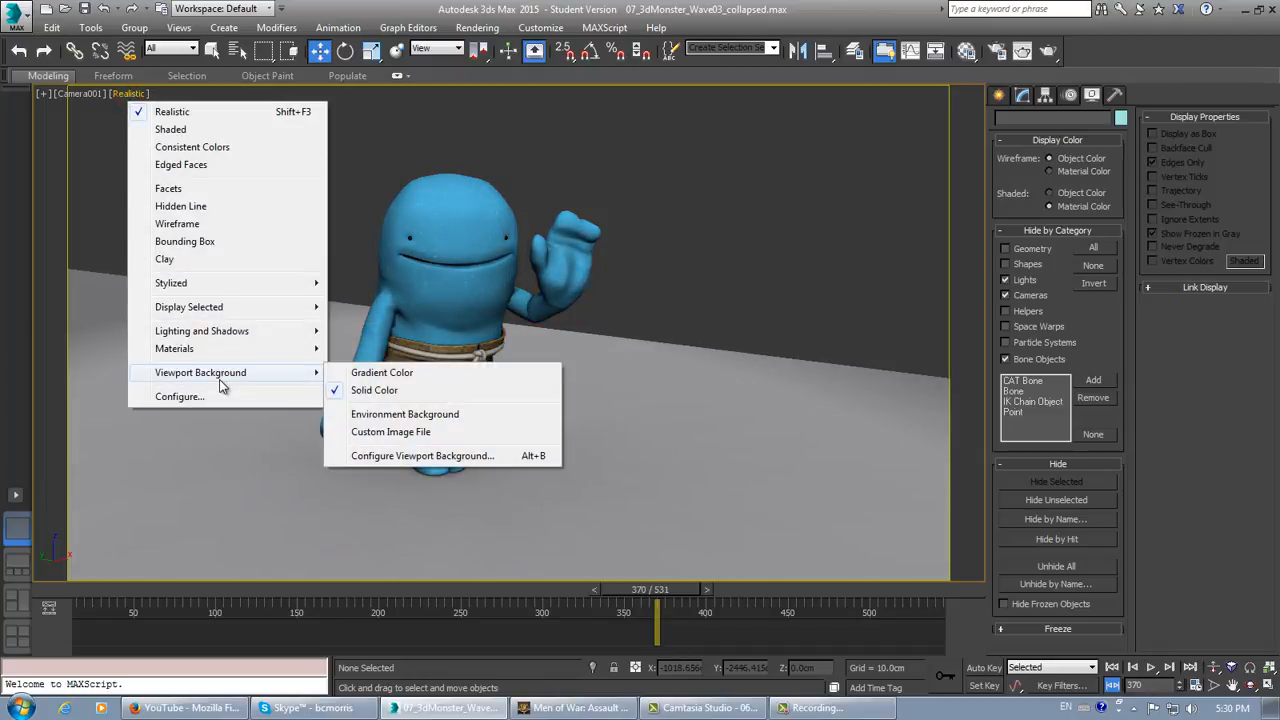
{"action": "mouse_move", "coordinate": [216, 338]}
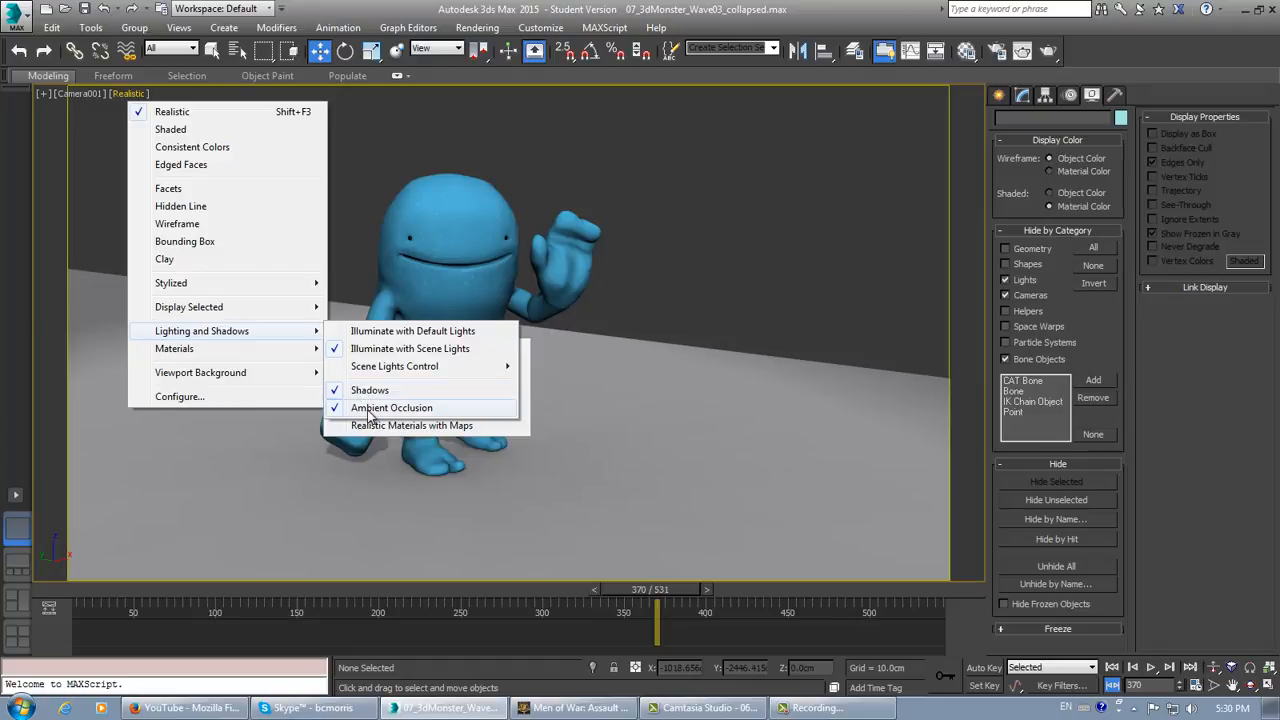
{"action": "left_click", "coordinate": [190, 397]}
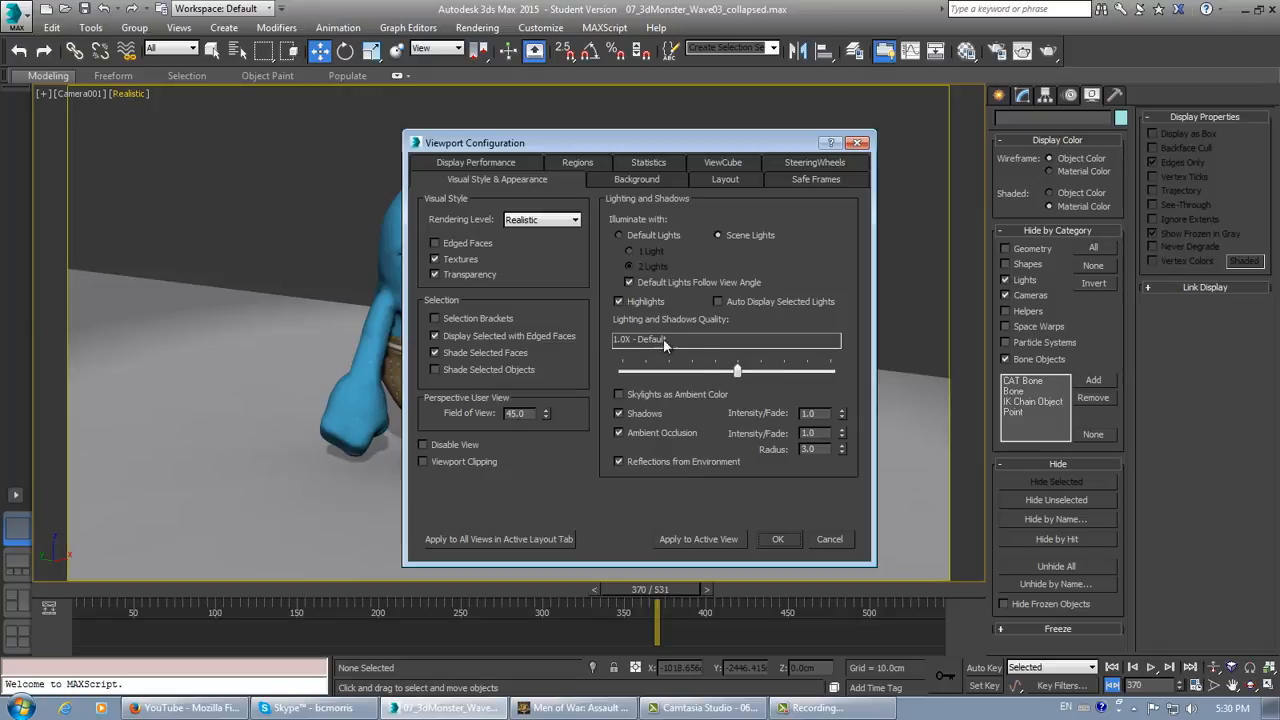
{"action": "left_click_drag", "start_coordinate": [737, 372], "coordinate": [831, 374]}
{"action": "left_click", "coordinate": [788, 541]}
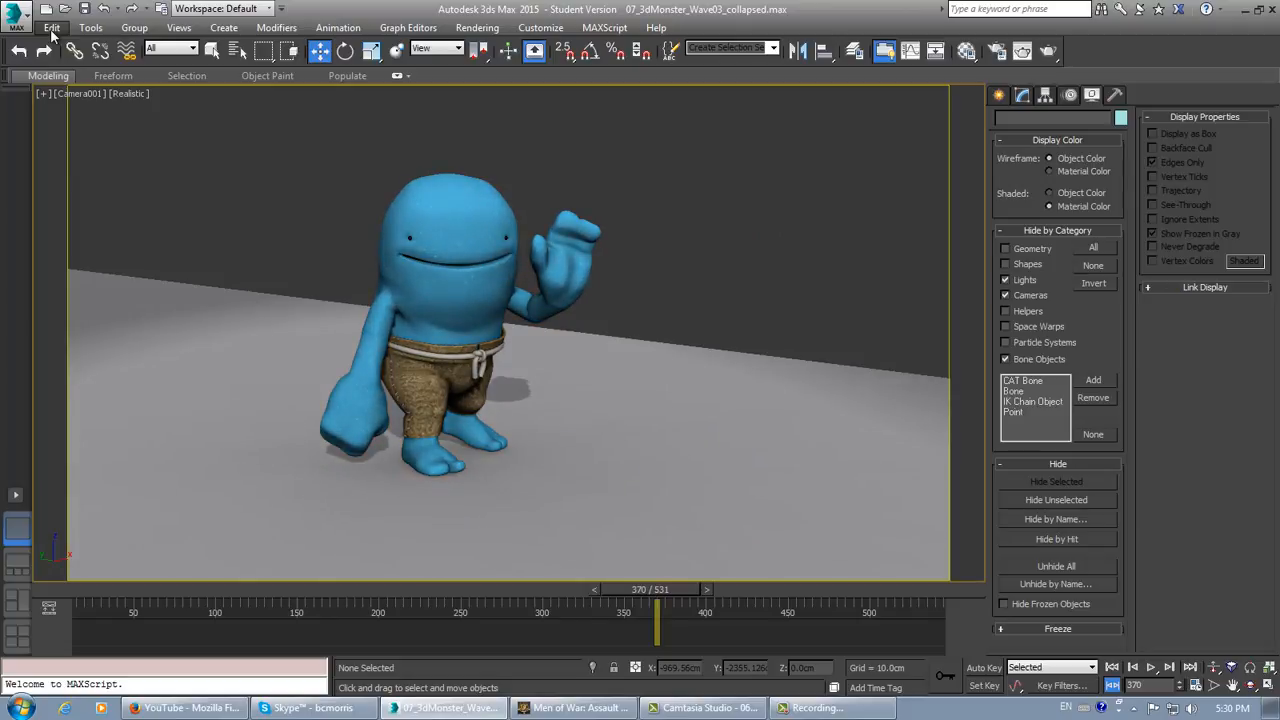
Start a preview animation, exclude bone objects and particle systems from display, and use the custom range 14 to 545.
{"action": "left_click", "coordinate": [90, 28]}
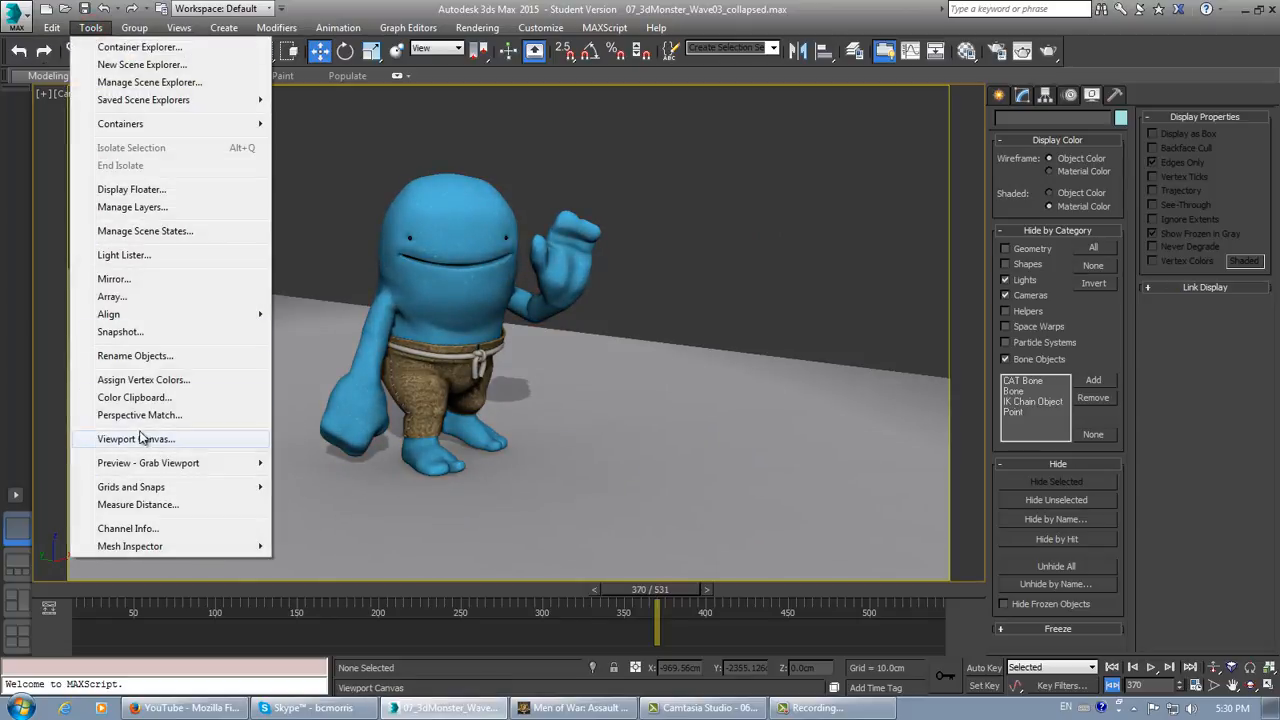
{"action": "mouse_move", "coordinate": [151, 469]}
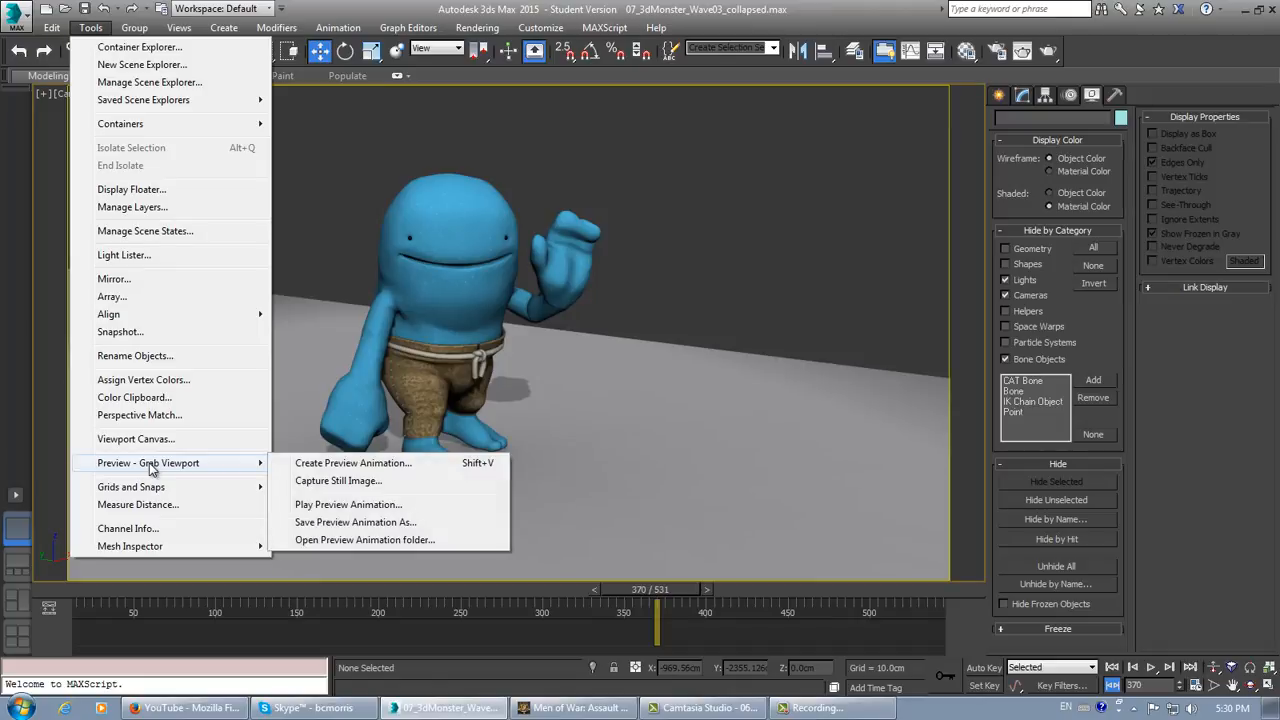
{"action": "left_click", "coordinate": [316, 466]}
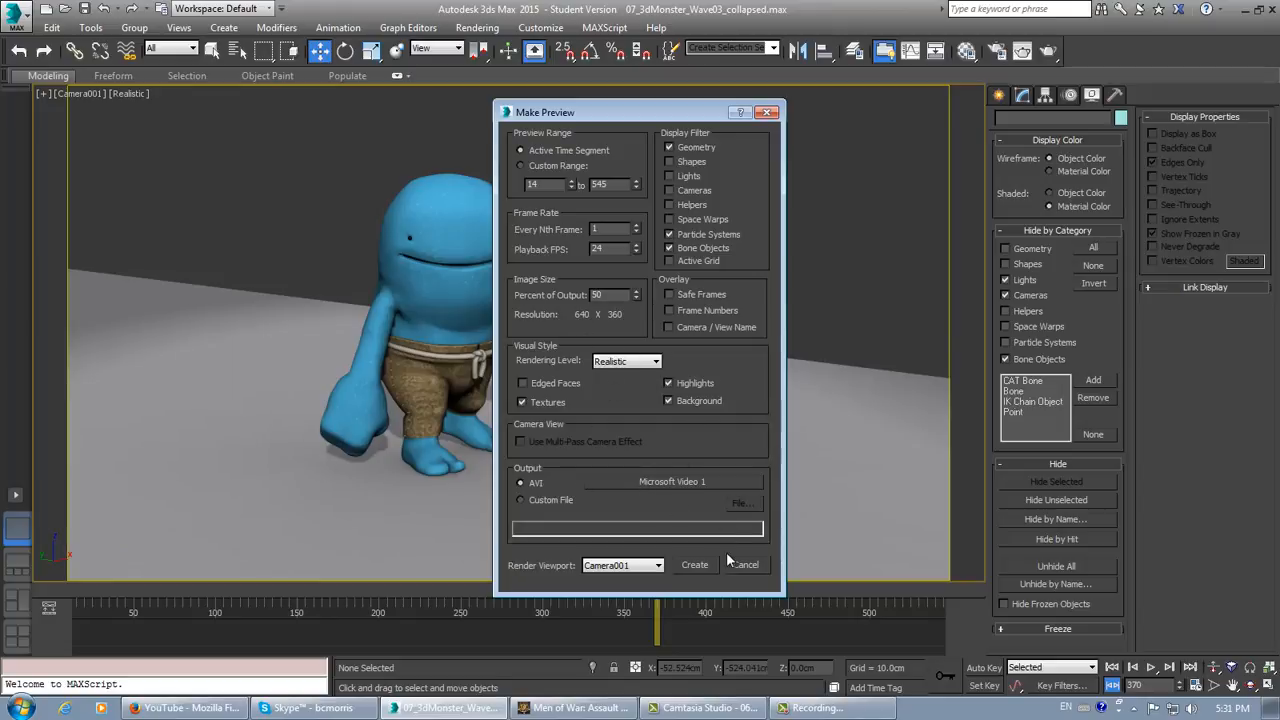
{"action": "left_click", "coordinate": [704, 247]}
{"action": "left_click", "coordinate": [715, 233]}
{"action": "left_click", "coordinate": [544, 166]}
Choose custom file output for the preview and browse to the renderoutput folder of the 3dmonster Animation Project.
{"action": "left_click", "coordinate": [742, 504]}
{"action": "left_click", "coordinate": [742, 505]}
{"action": "left_click", "coordinate": [529, 499]}
{"action": "left_click", "coordinate": [740, 503]}
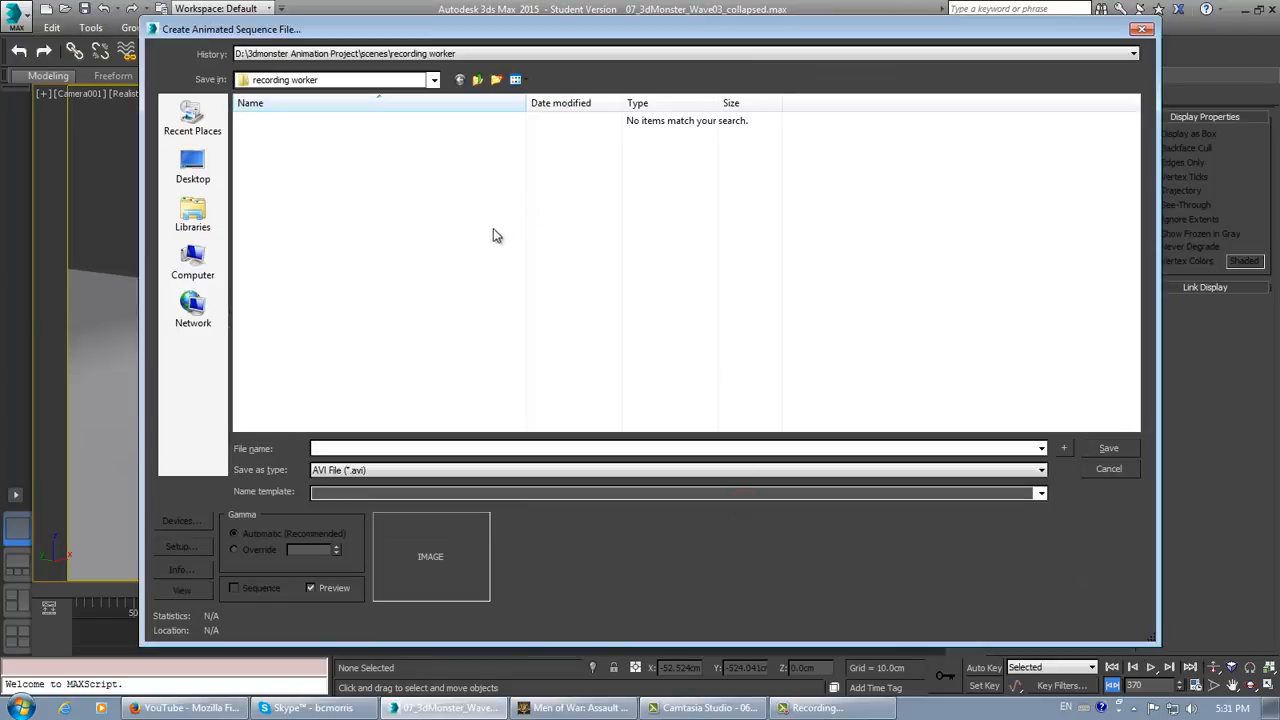
{"action": "left_click", "coordinate": [434, 80]}
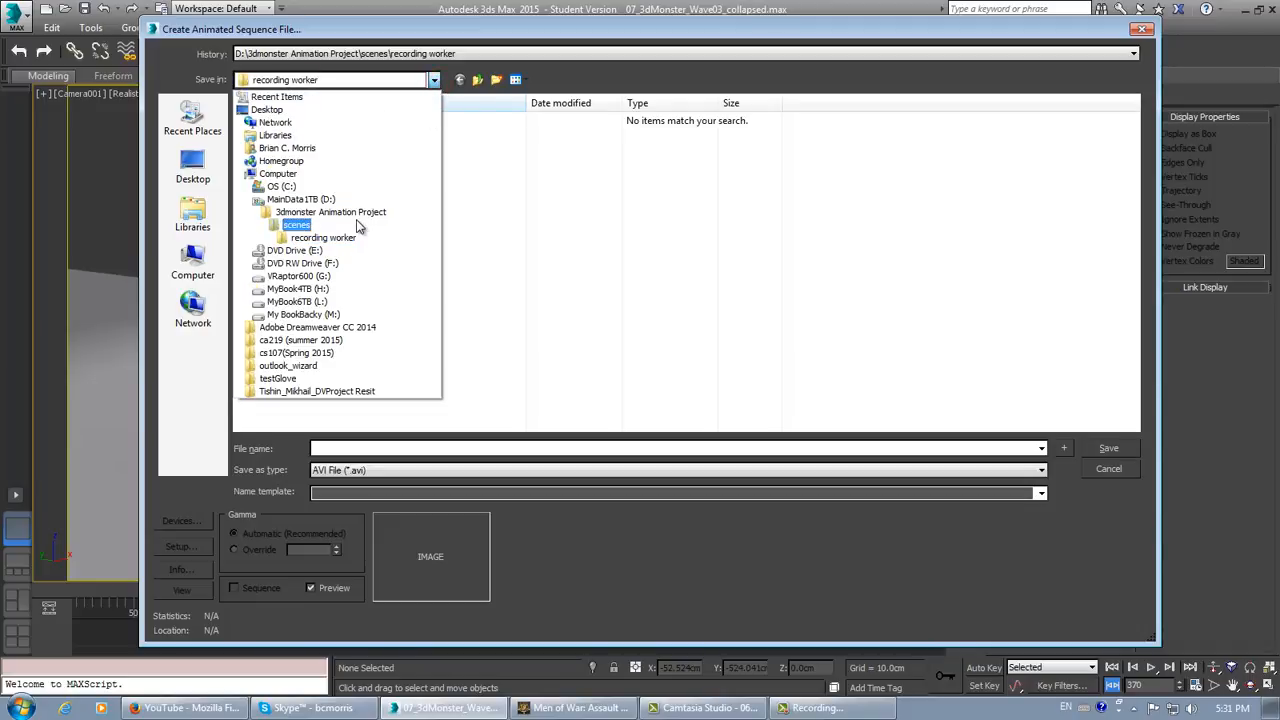
{"action": "left_click", "coordinate": [354, 212]}
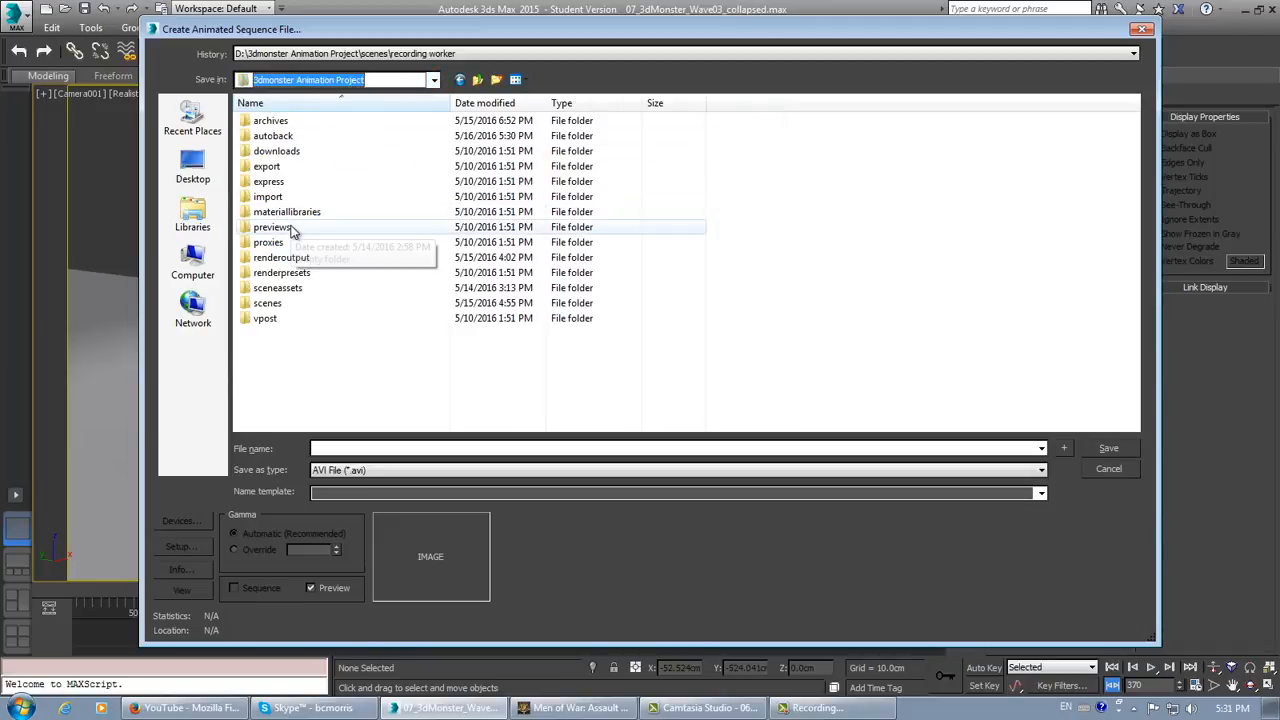
{"action": "double_click", "coordinate": [285, 256]}
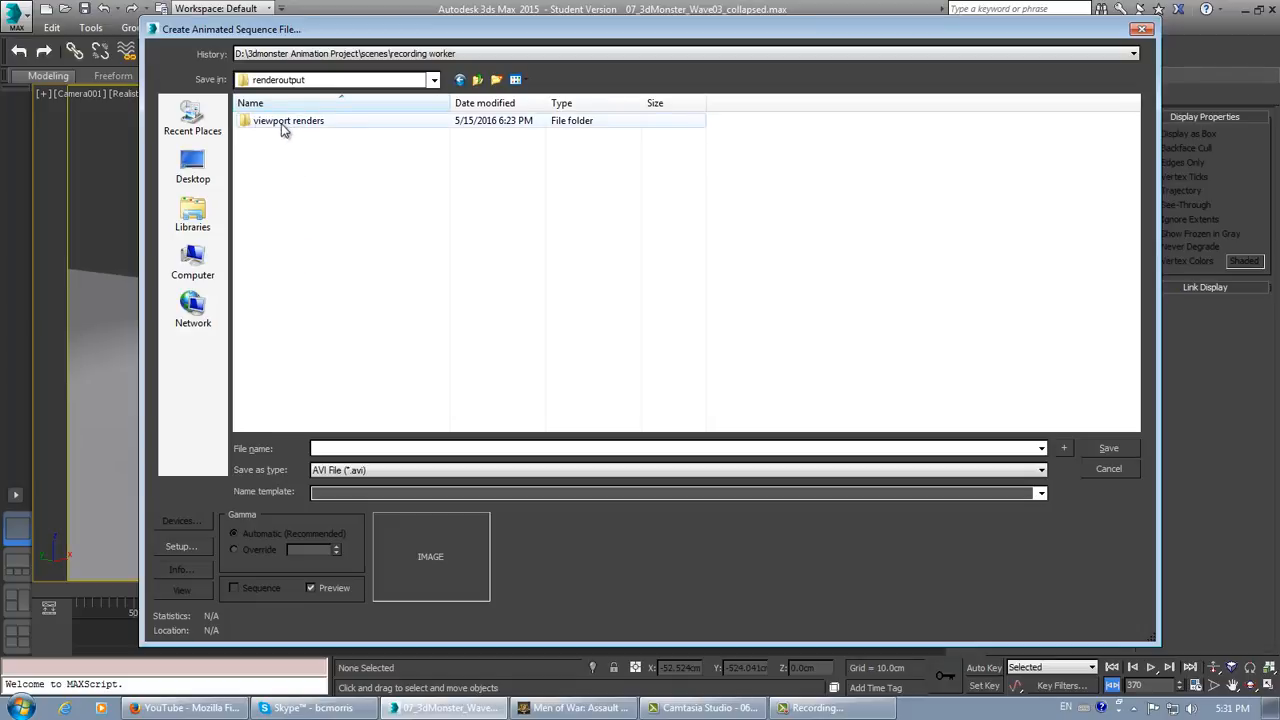
Try MOV QuickTime as the preview's file type and switch back to AVI.
{"action": "left_click", "coordinate": [1041, 470]}
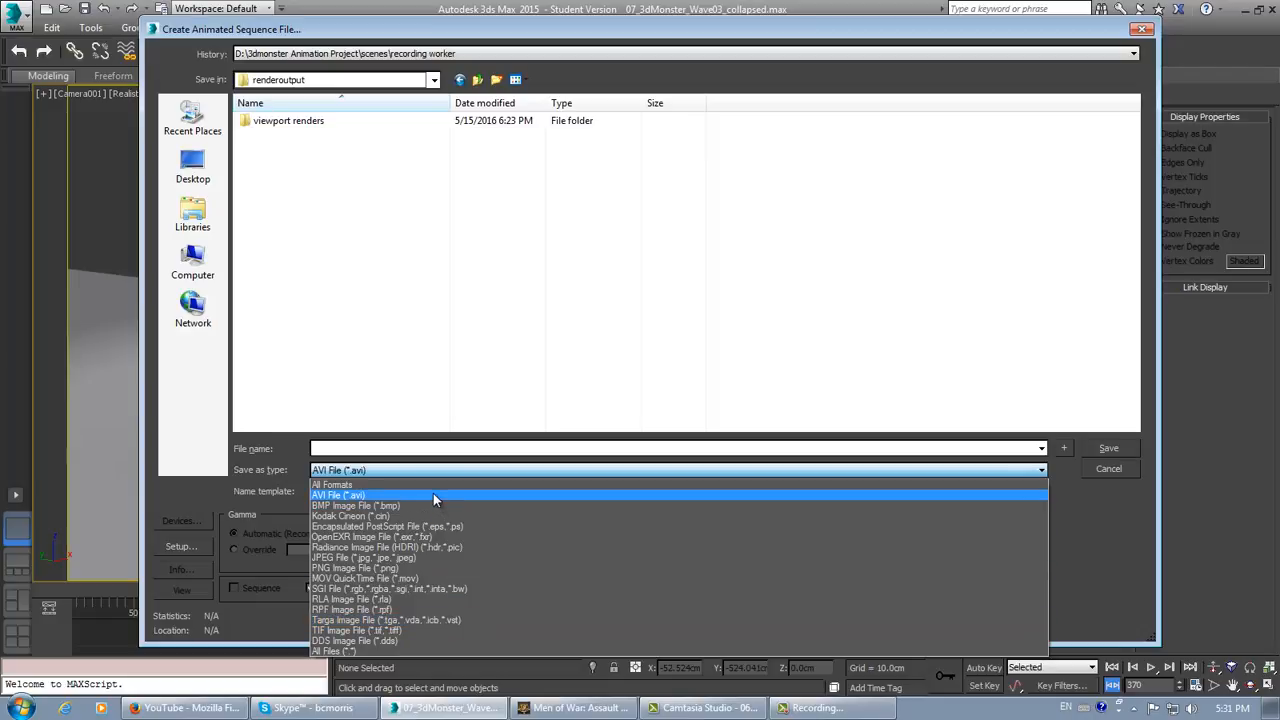
{"action": "left_click", "coordinate": [409, 578]}
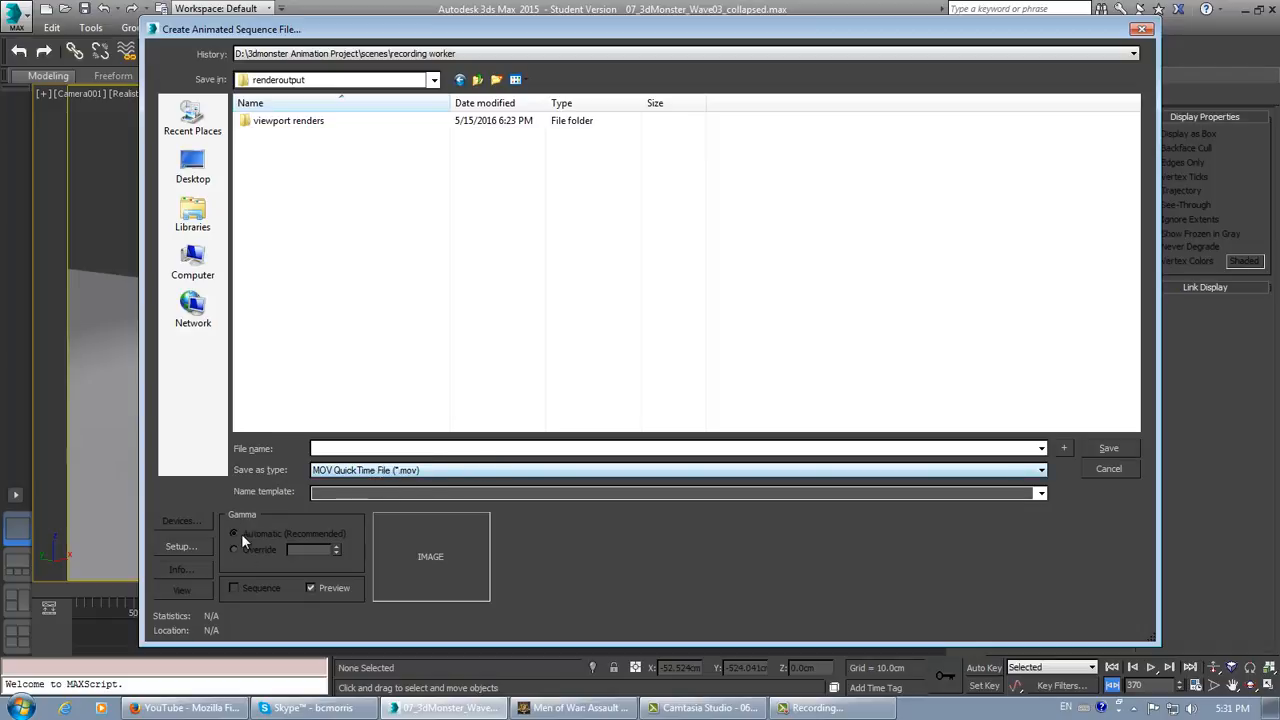
{"action": "left_click", "coordinate": [1041, 470]}
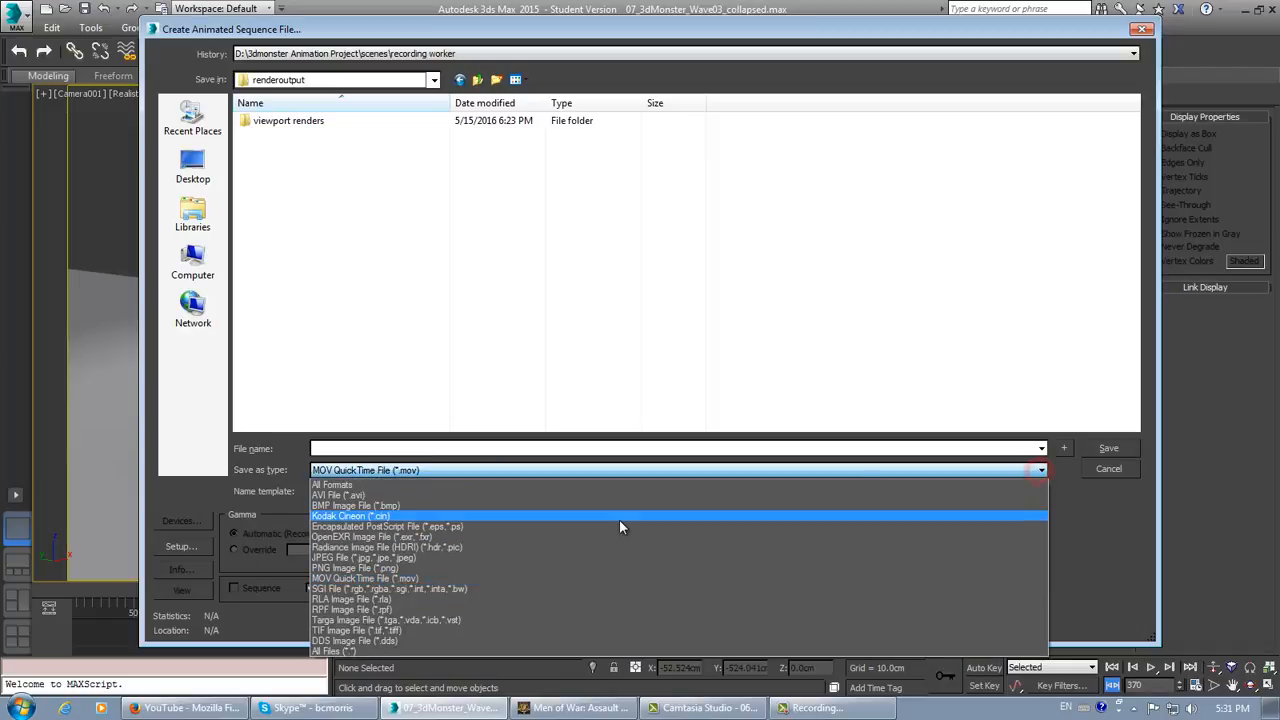
{"action": "left_click", "coordinate": [617, 495]}
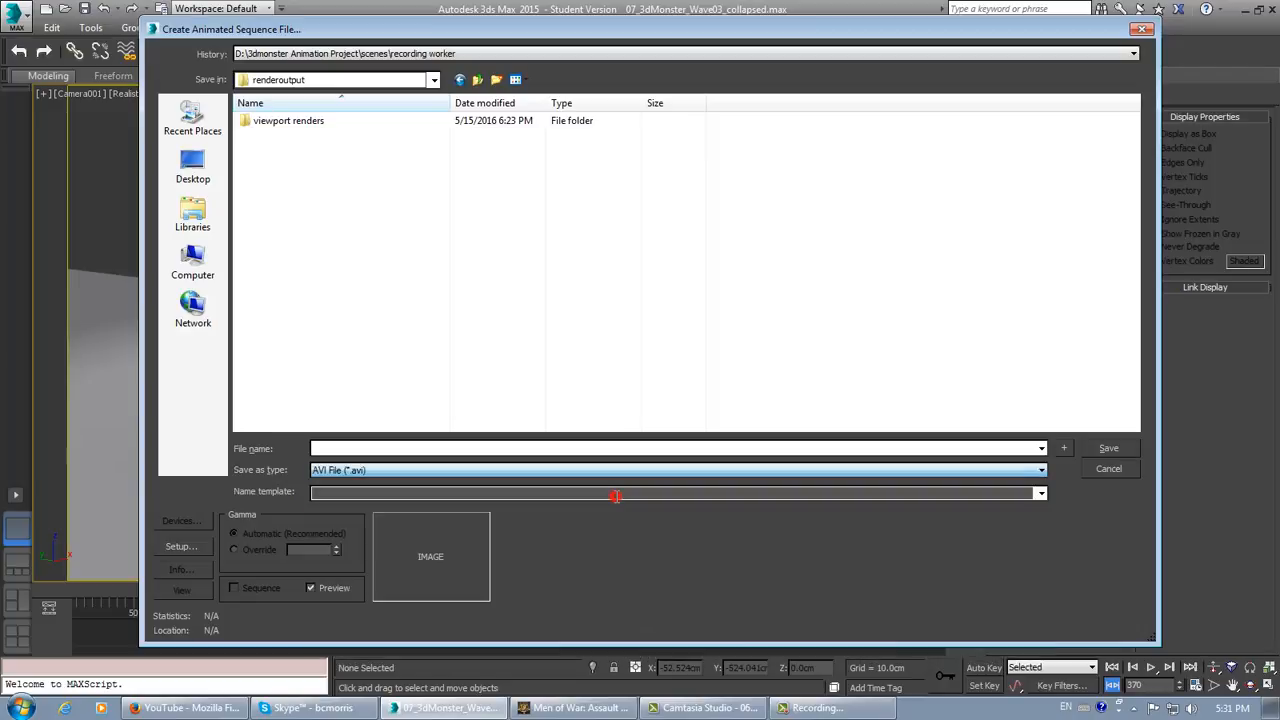
Check which compressors the AVI file compression setup offers and close it without changes.
{"action": "left_click", "coordinate": [181, 547]}
{"action": "left_click", "coordinate": [738, 289]}
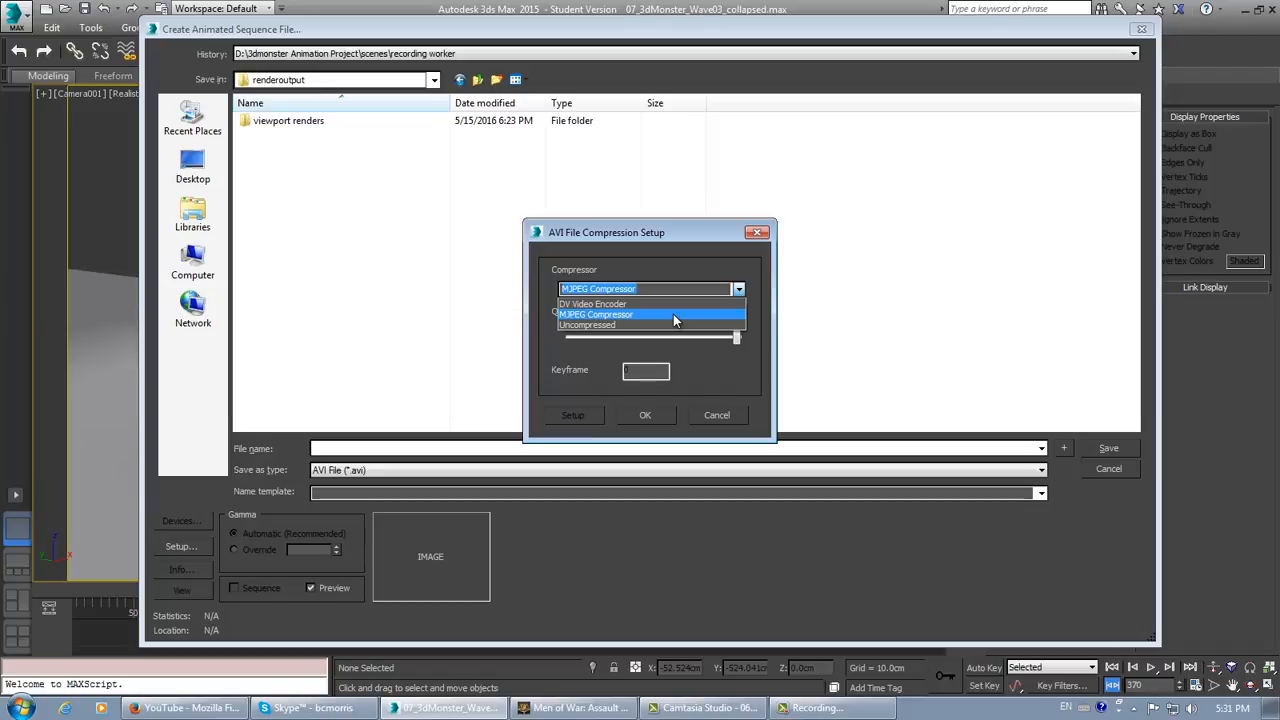
{"action": "left_click", "coordinate": [740, 256]}
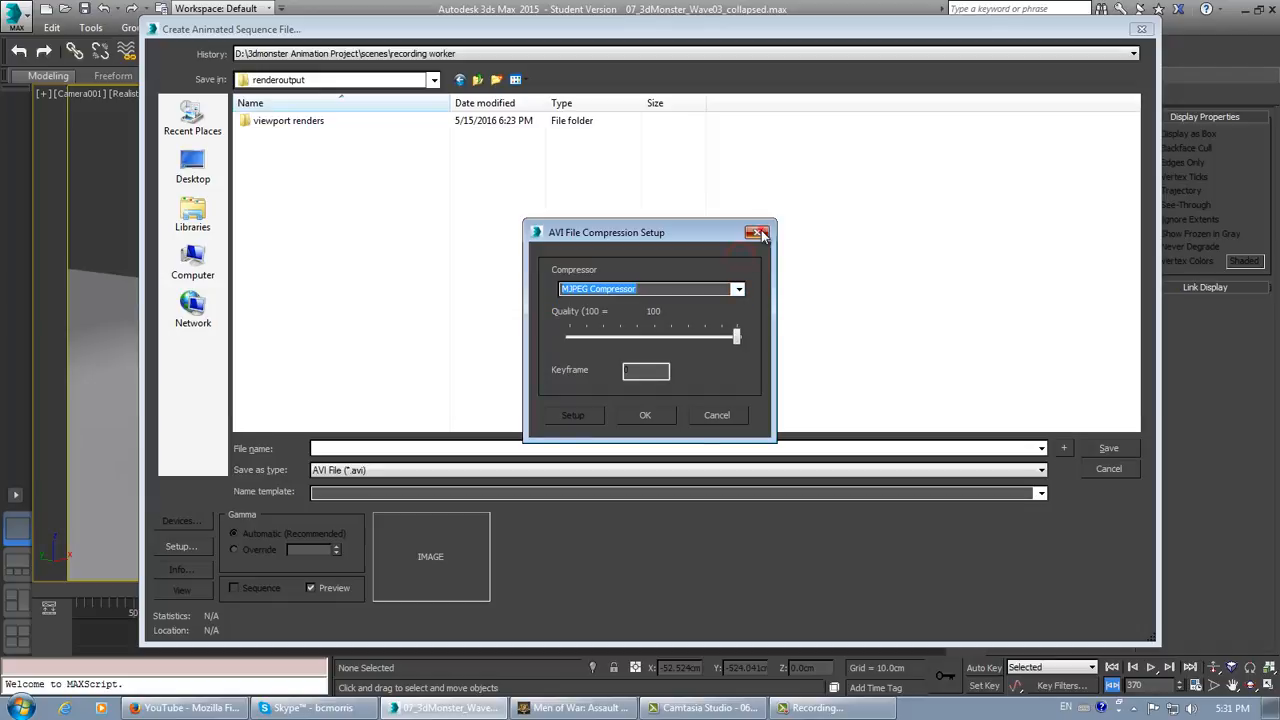
{"action": "left_click", "coordinate": [761, 230]}
Set the preview output to a MOV QuickTime file named Animation_Preview.
{"action": "left_click", "coordinate": [1042, 470]}
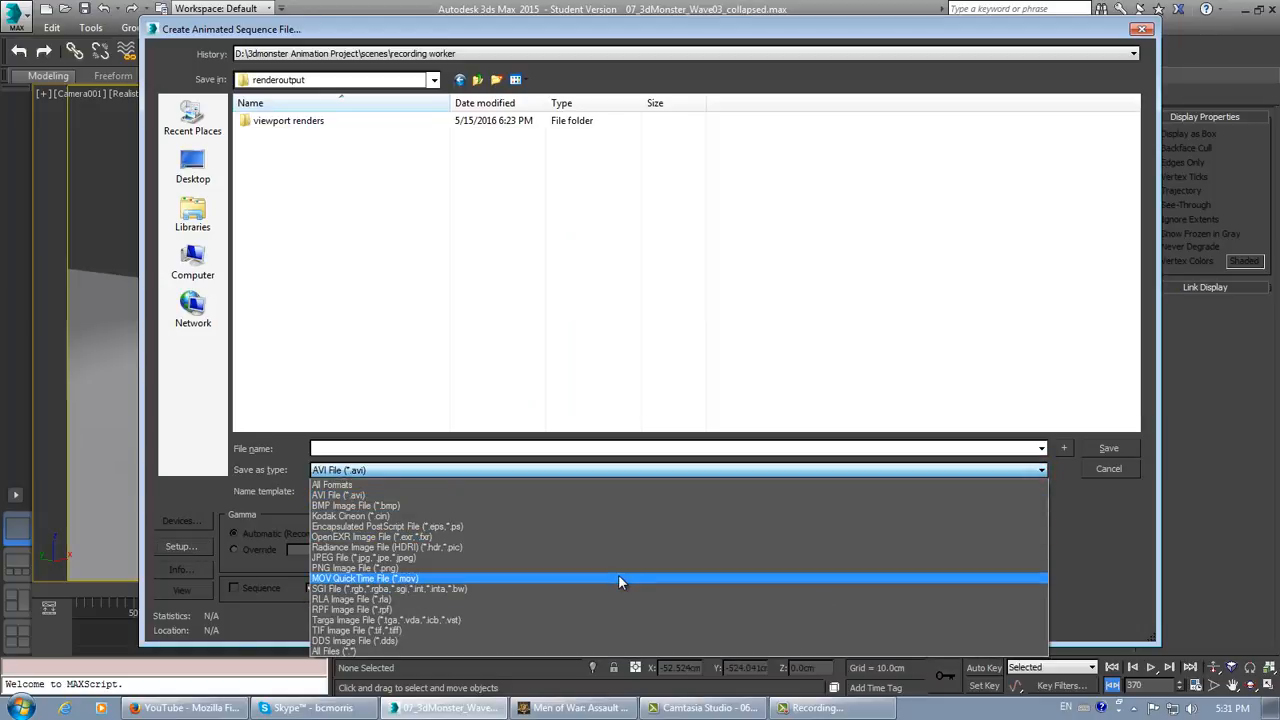
{"action": "left_click", "coordinate": [618, 577]}
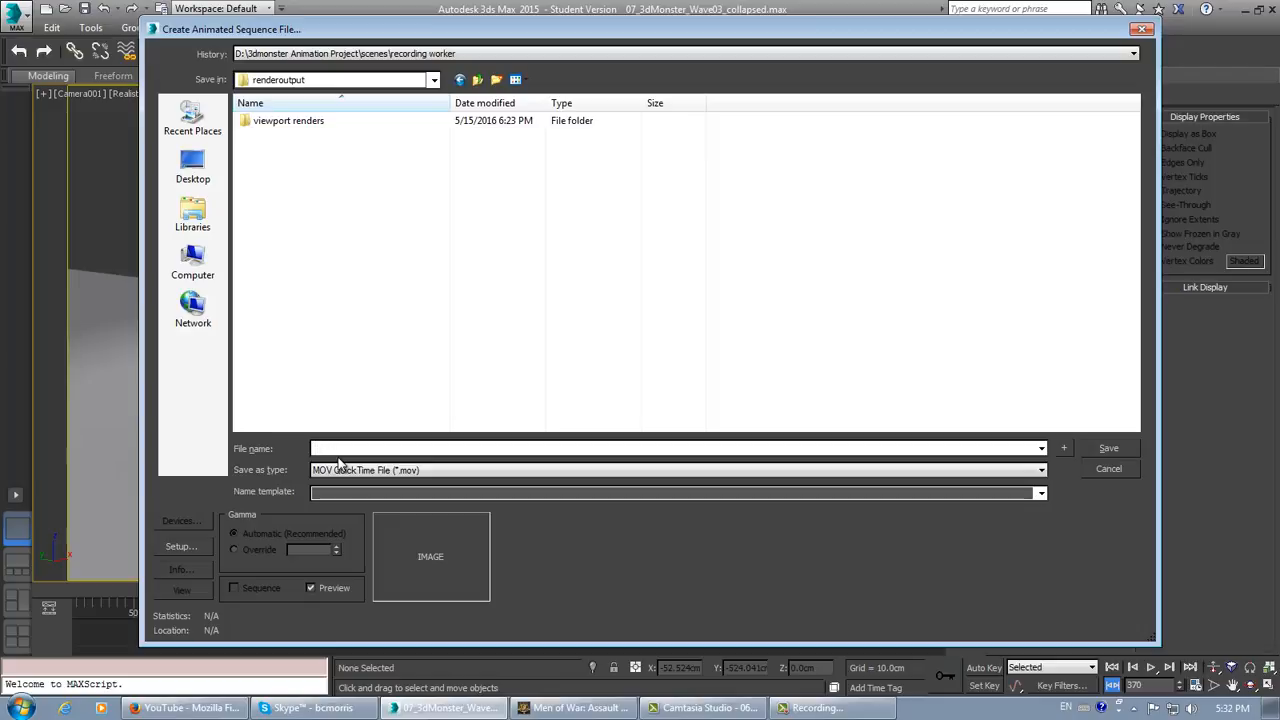
{"action": "type", "text": "im"}
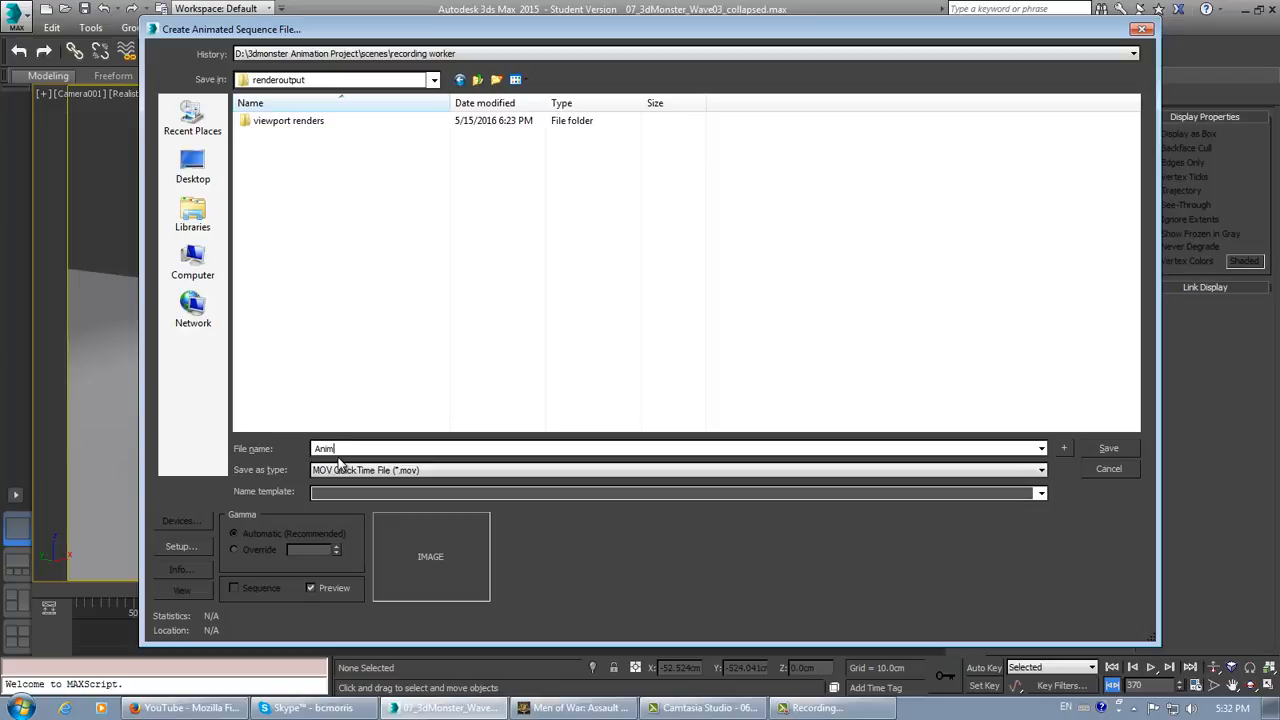
{"action": "type", "text": "ation"}
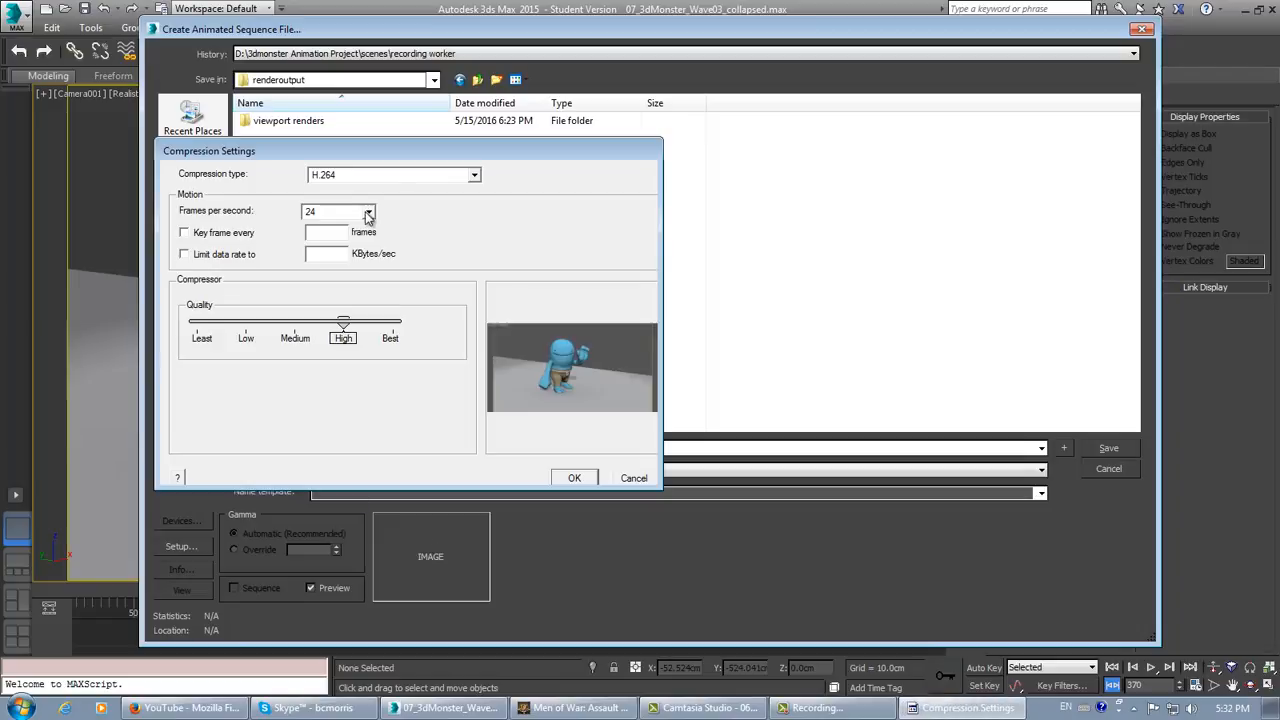
Save the preview output file with H.264 compression, 24 frames per second and High quality.
{"action": "left_click", "coordinate": [343, 175]}
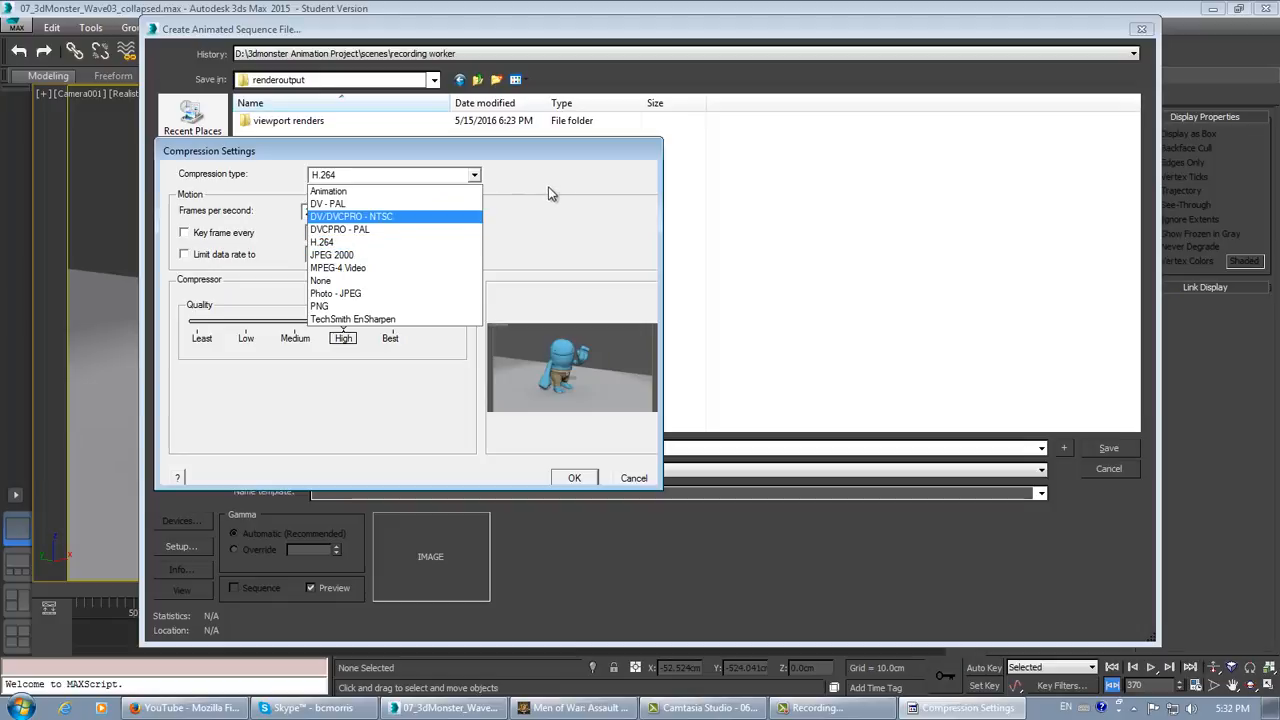
{"action": "left_click", "coordinate": [369, 241]}
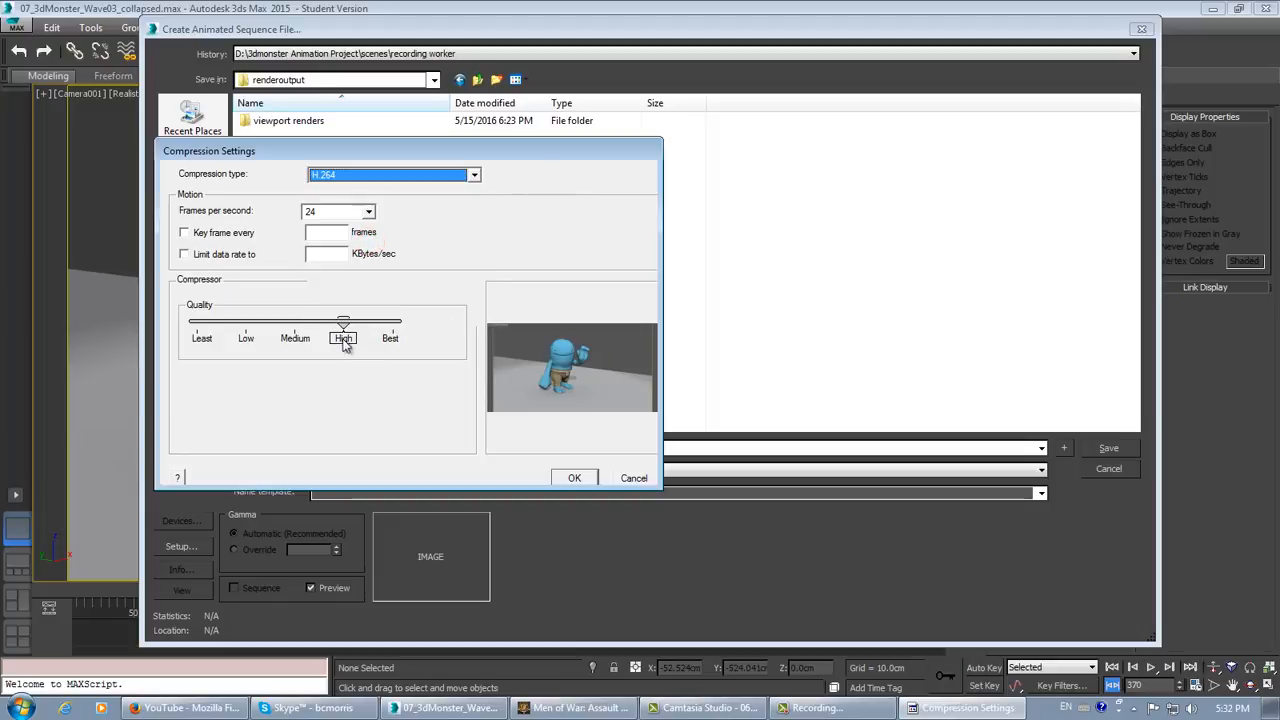
{"action": "mouse_move", "coordinate": [343, 322]}
{"action": "left_mouse_down"}
{"action": "mouse_move", "coordinate": [272, 322]}
{"action": "mouse_move", "coordinate": [343, 322]}
{"action": "left_mouse_up"}
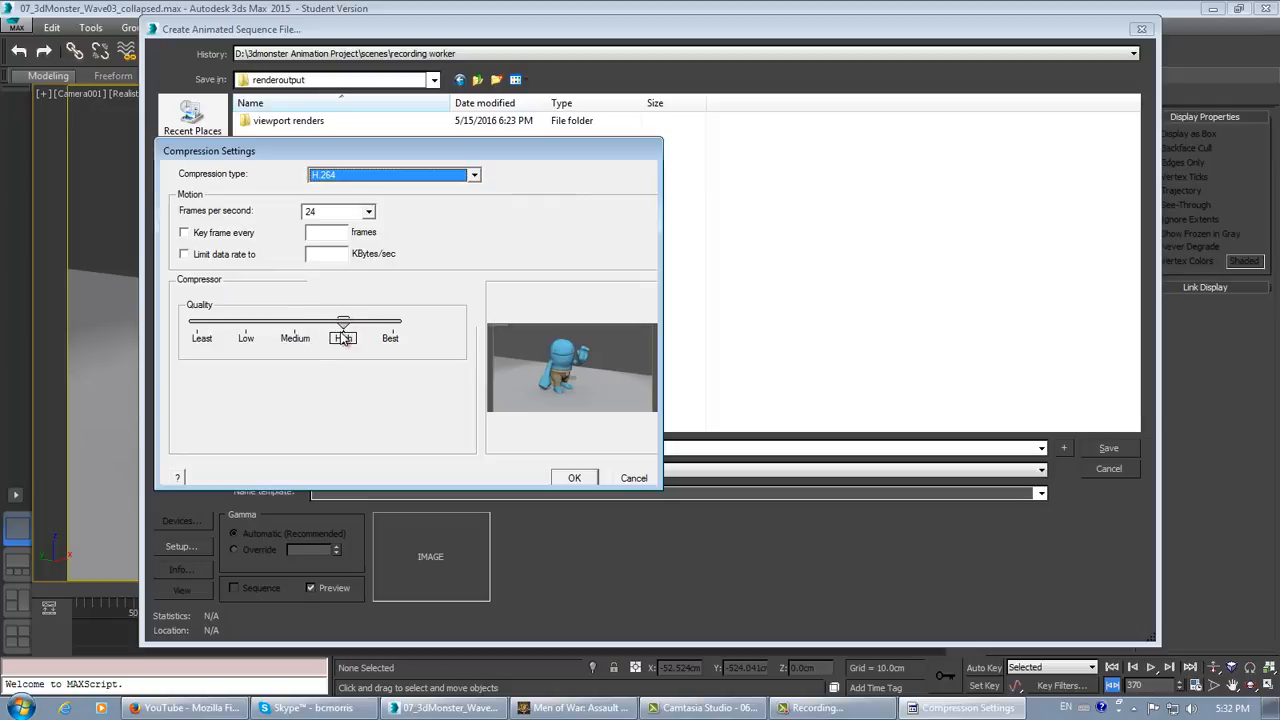
{"action": "left_click", "coordinate": [574, 478]}
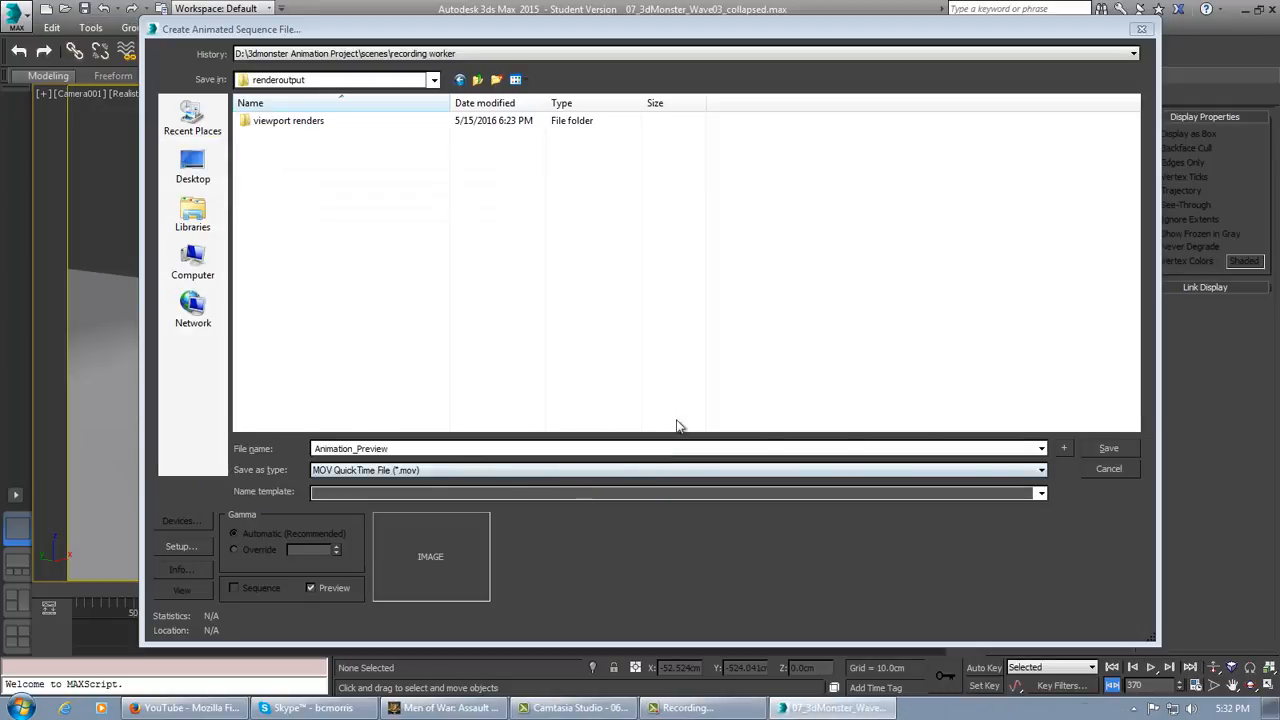
{"action": "left_click", "coordinate": [1107, 450]}
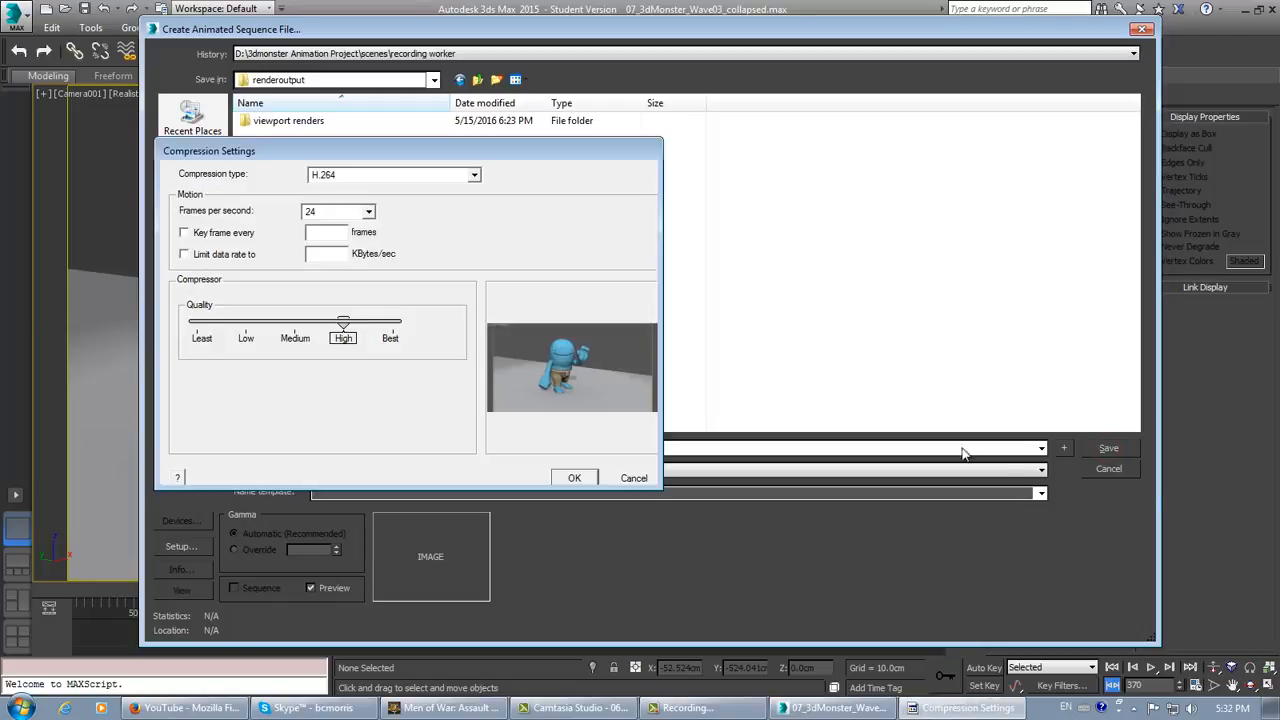
{"action": "left_click", "coordinate": [572, 478]}
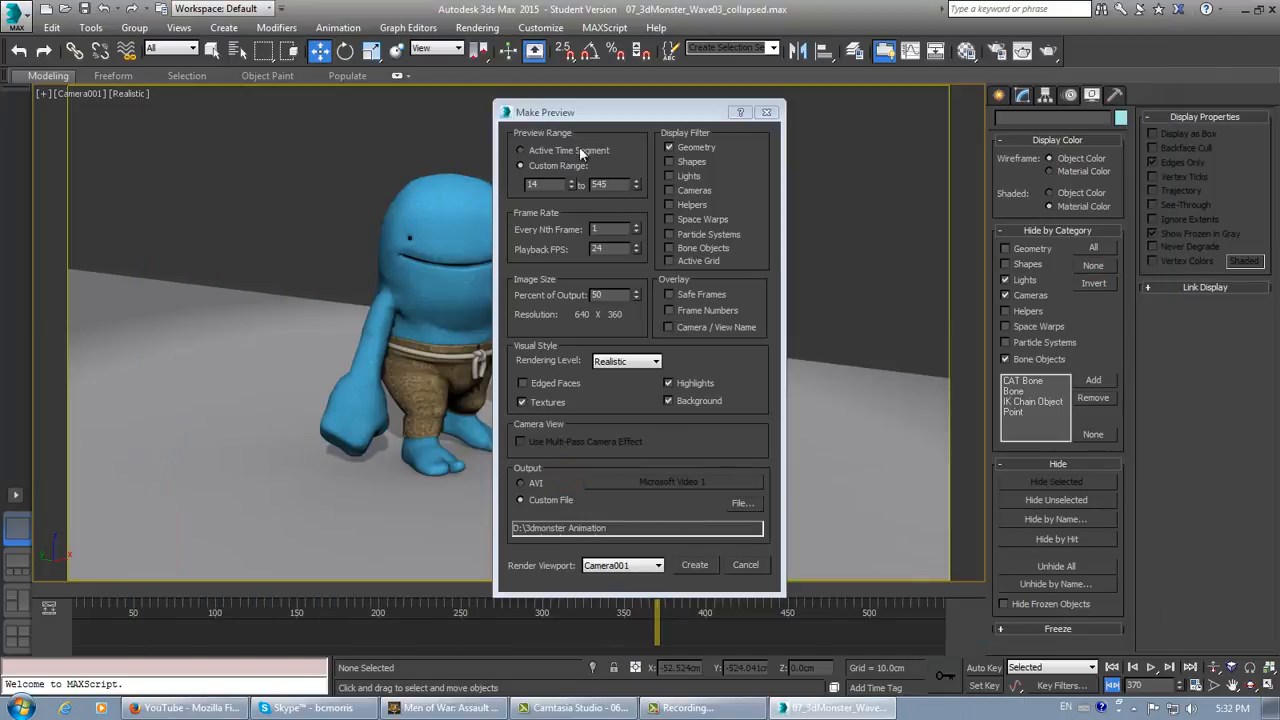
Try preview image sizes of 100 and 75 percent of the output resolution.
{"action": "double_click", "coordinate": [605, 295]}
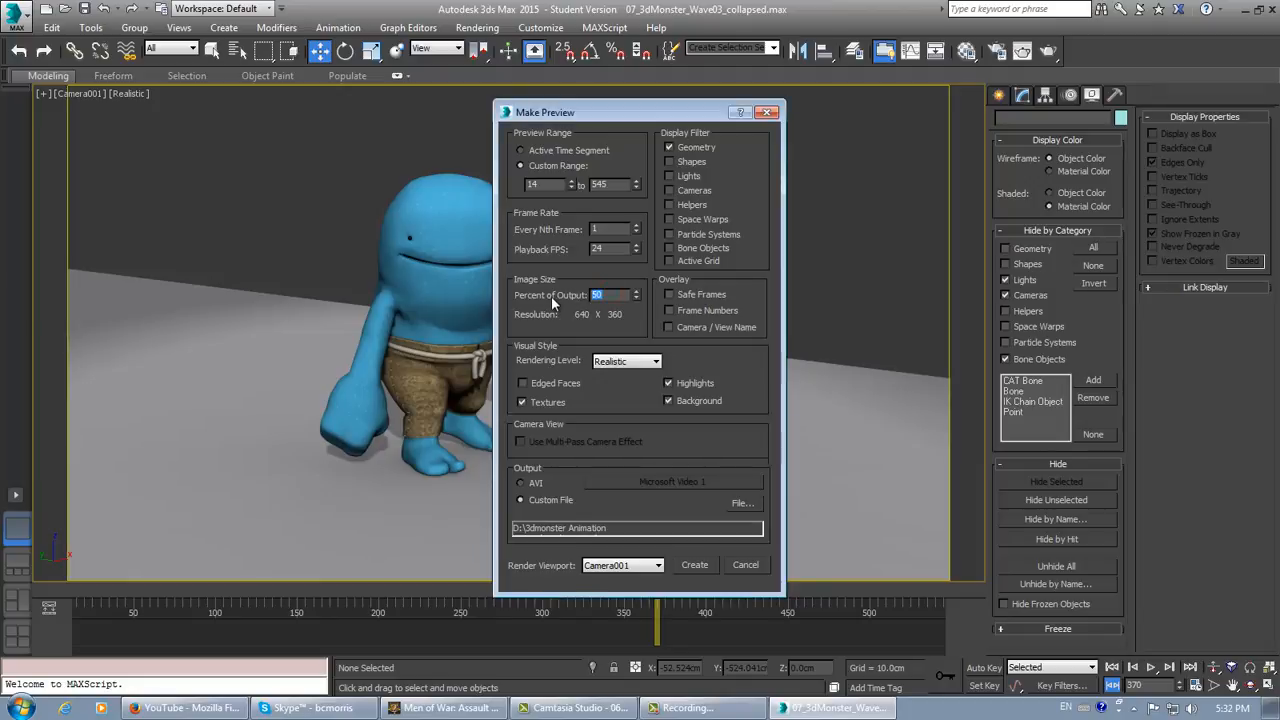
{"action": "type", "text": "100"}
{"action": "left_click", "coordinate": [618, 250]}
{"action": "double_click", "coordinate": [610, 295]}
{"action": "left_click_drag", "start_coordinate": [611, 295], "coordinate": [574, 298]}
{"action": "type", "text": "75"}
{"action": "key", "text": "Return"}
Start creating the Camera001 preview and stop it partway without playing it.
{"action": "left_click", "coordinate": [689, 568]}
{"action": "left_click", "coordinate": [690, 568]}
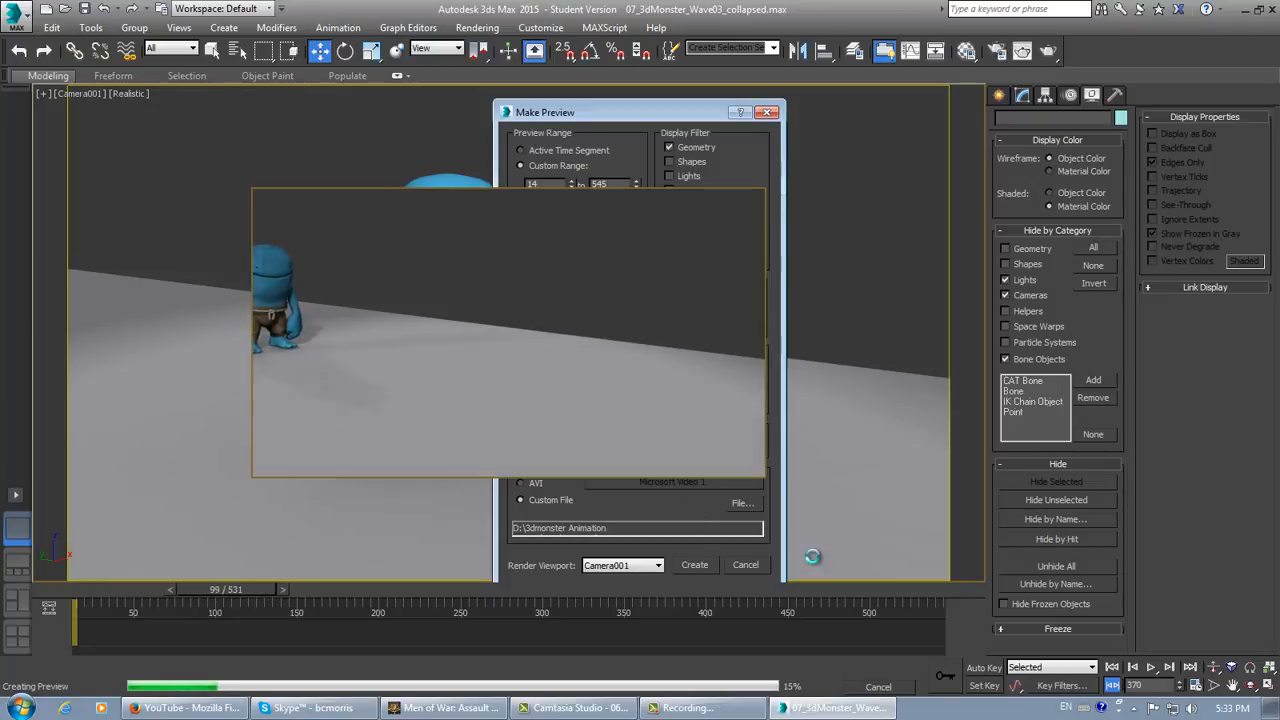
{"action": "left_click", "coordinate": [879, 688]}
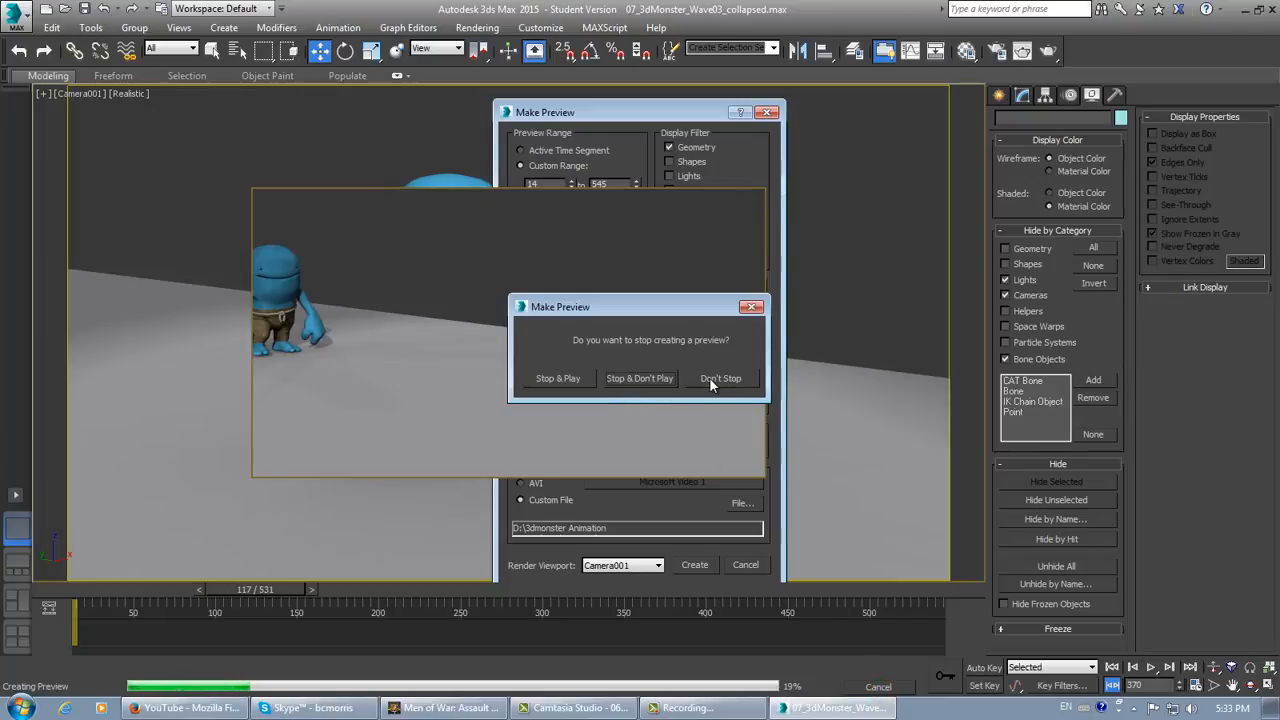
{"action": "left_click", "coordinate": [641, 384]}
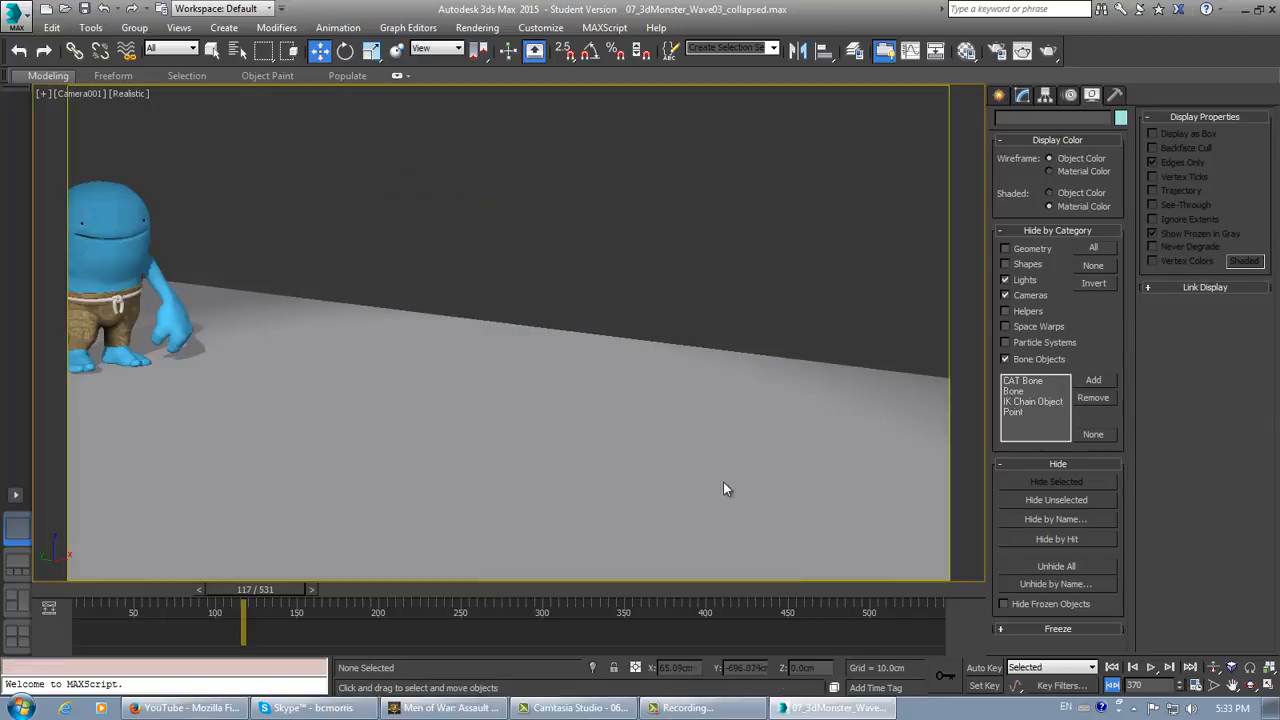
Turn off ambient occlusion in the Camera001 viewport configuration.
{"action": "left_click", "coordinate": [125, 93]}
{"action": "left_click", "coordinate": [173, 397]}
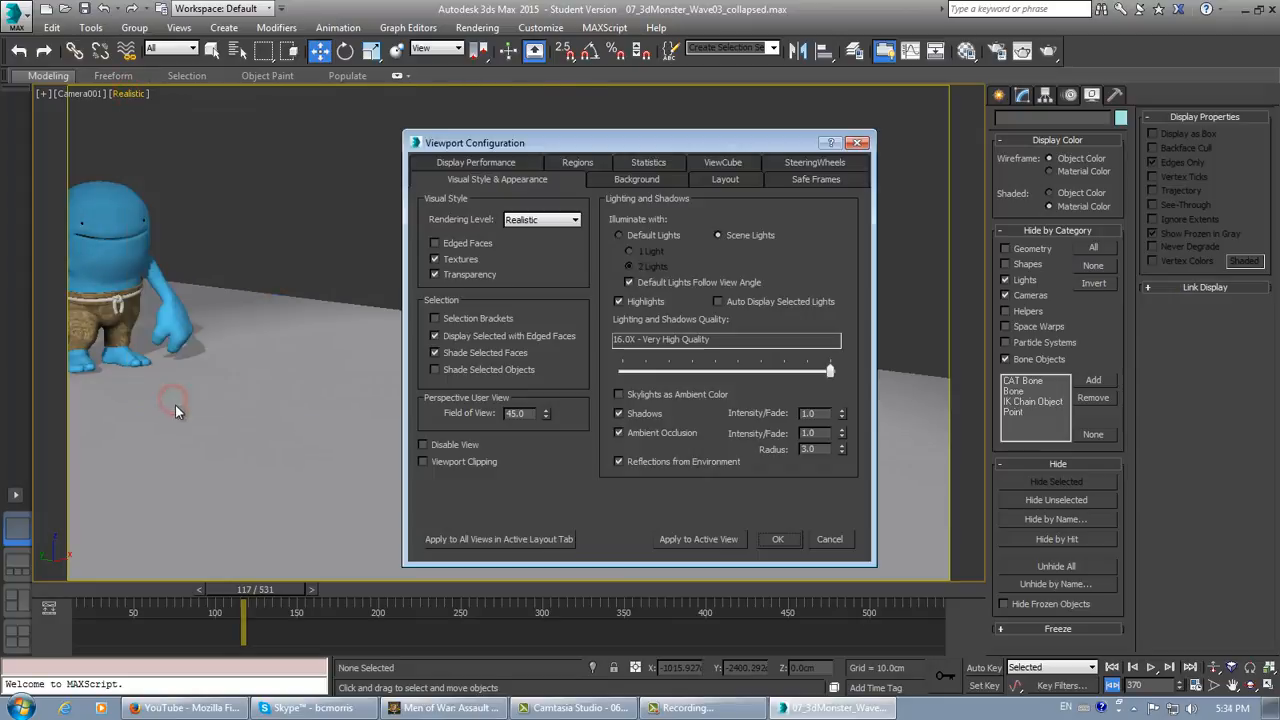
{"action": "left_click", "coordinate": [653, 435]}
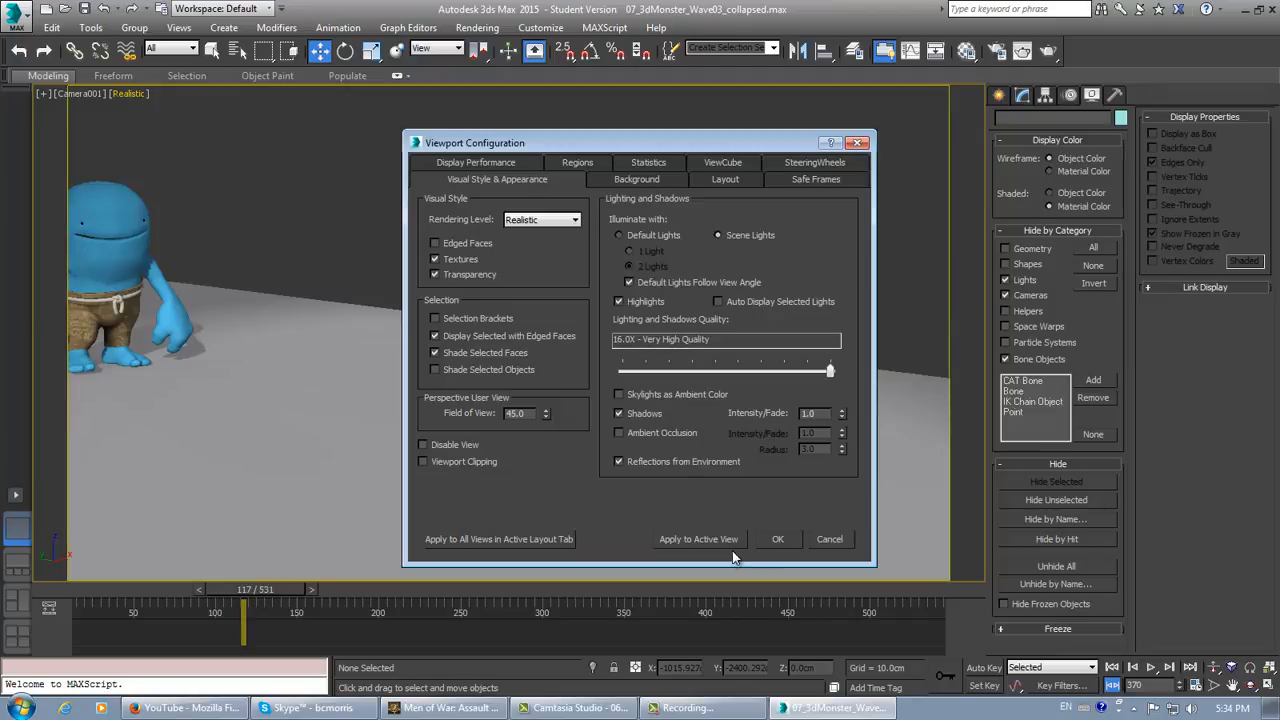
{"action": "left_click", "coordinate": [779, 538]}
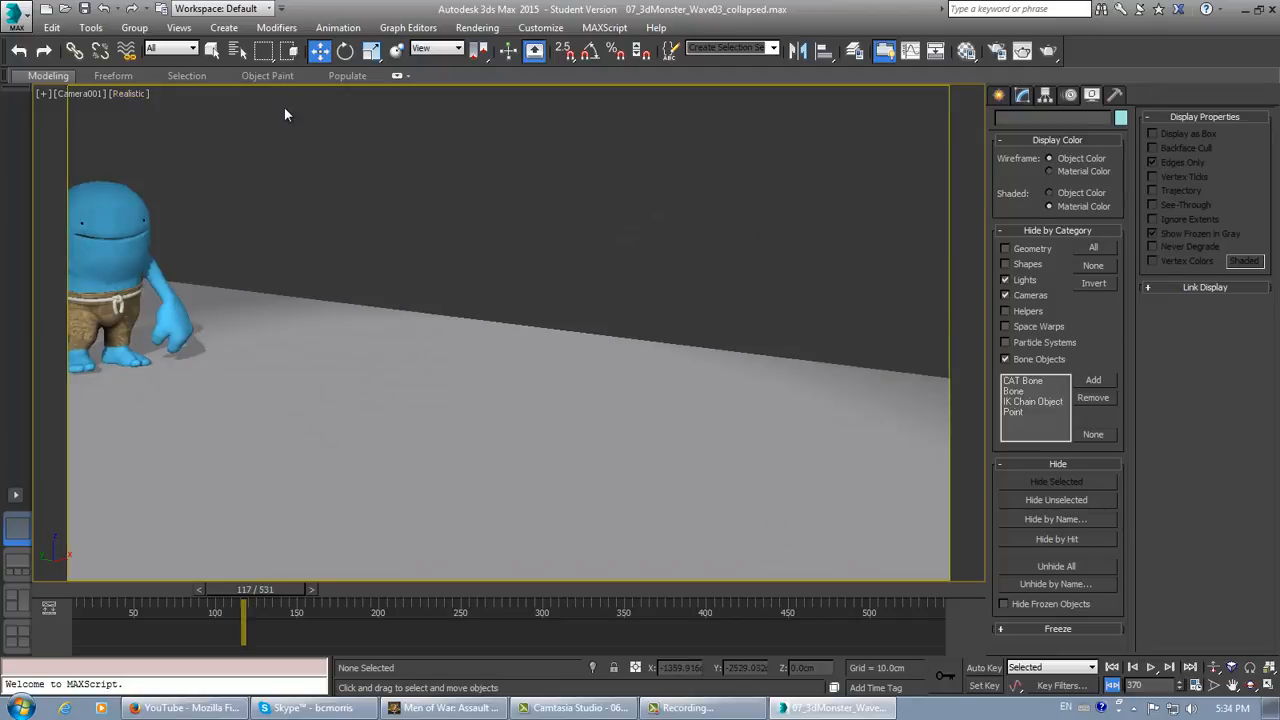
{"action": "left_click", "coordinate": [89, 28]}
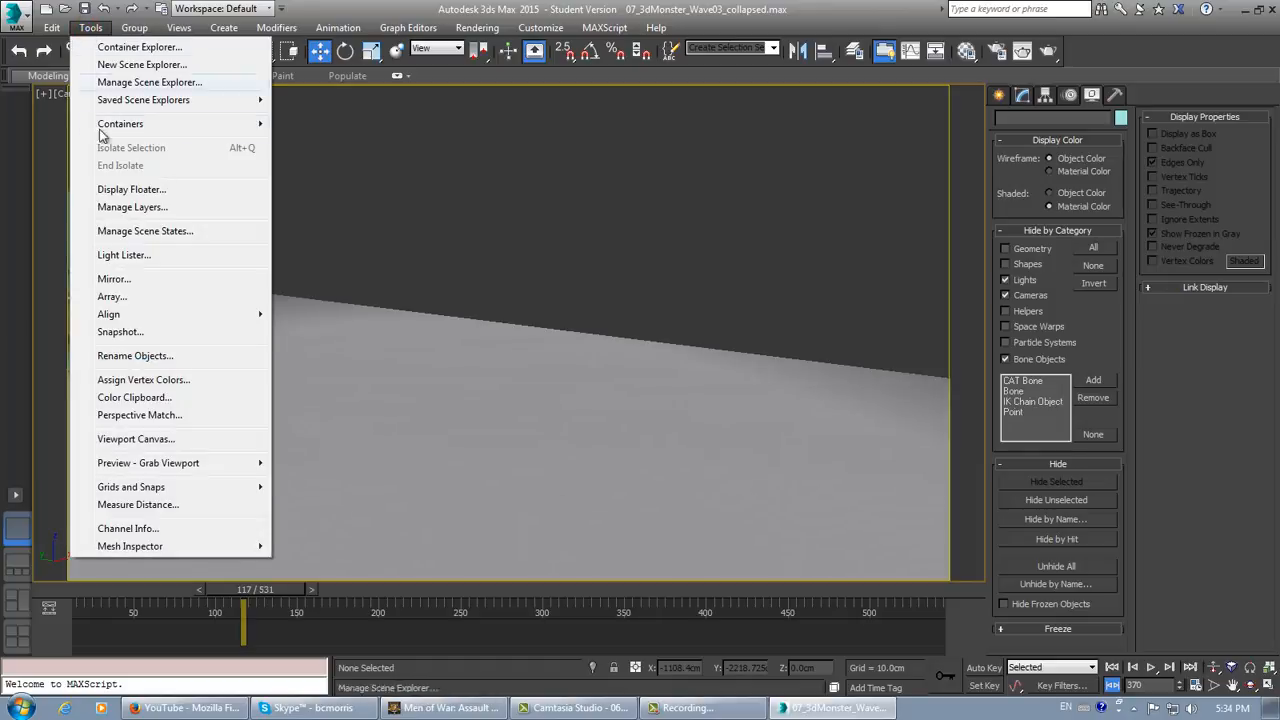
{"action": "left_click", "coordinate": [338, 28]}
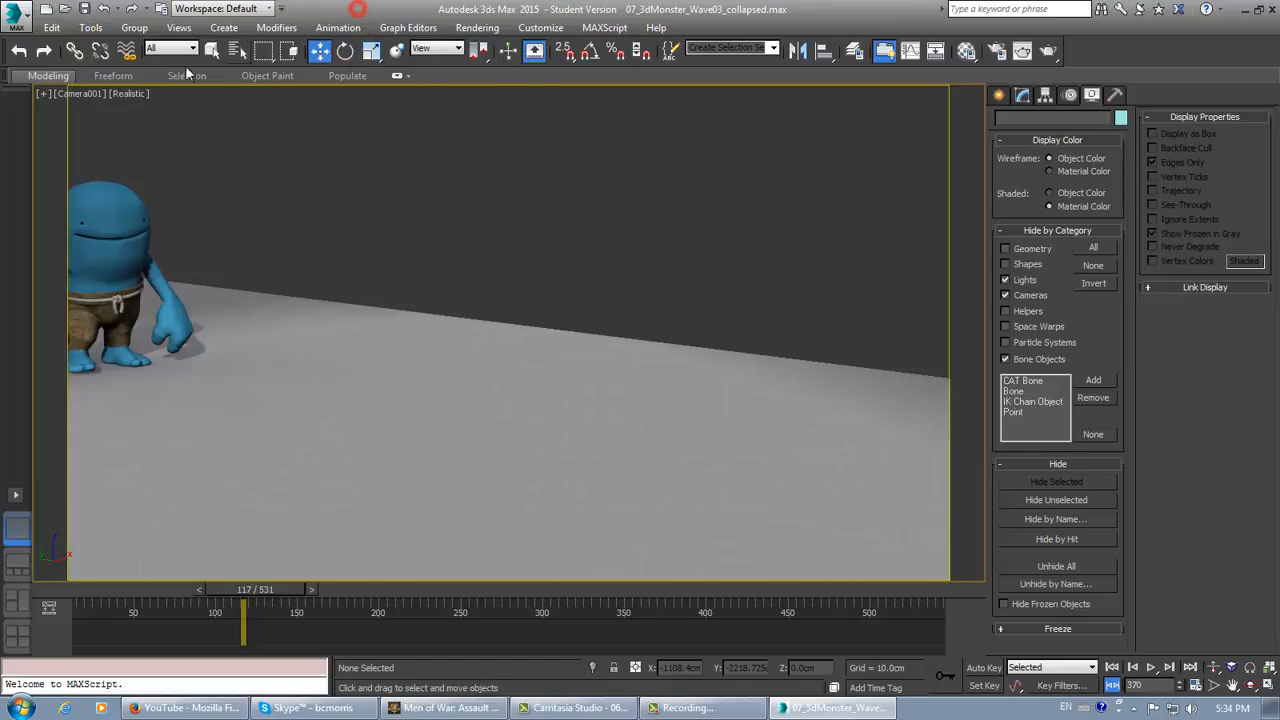
{"action": "left_click", "coordinate": [128, 93]}
{"action": "mouse_move", "coordinate": [207, 334]}
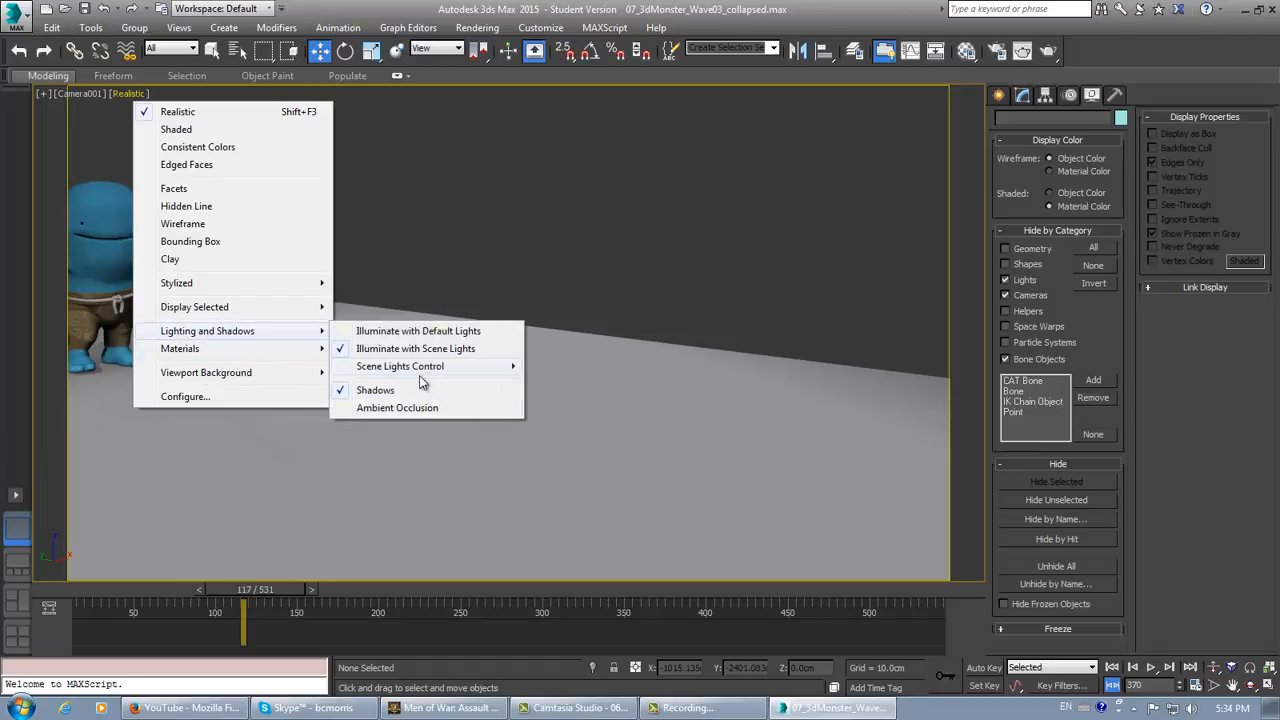
{"action": "left_click", "coordinate": [334, 11]}
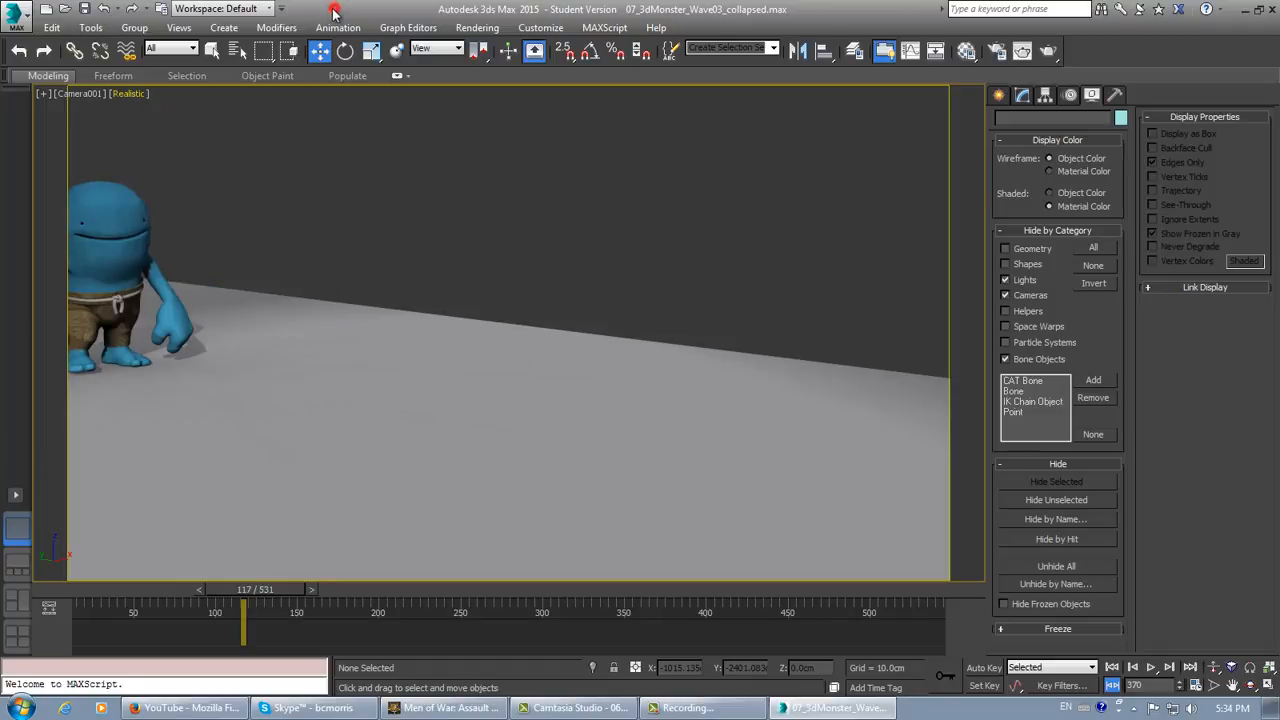
{"action": "left_click", "coordinate": [122, 94]}
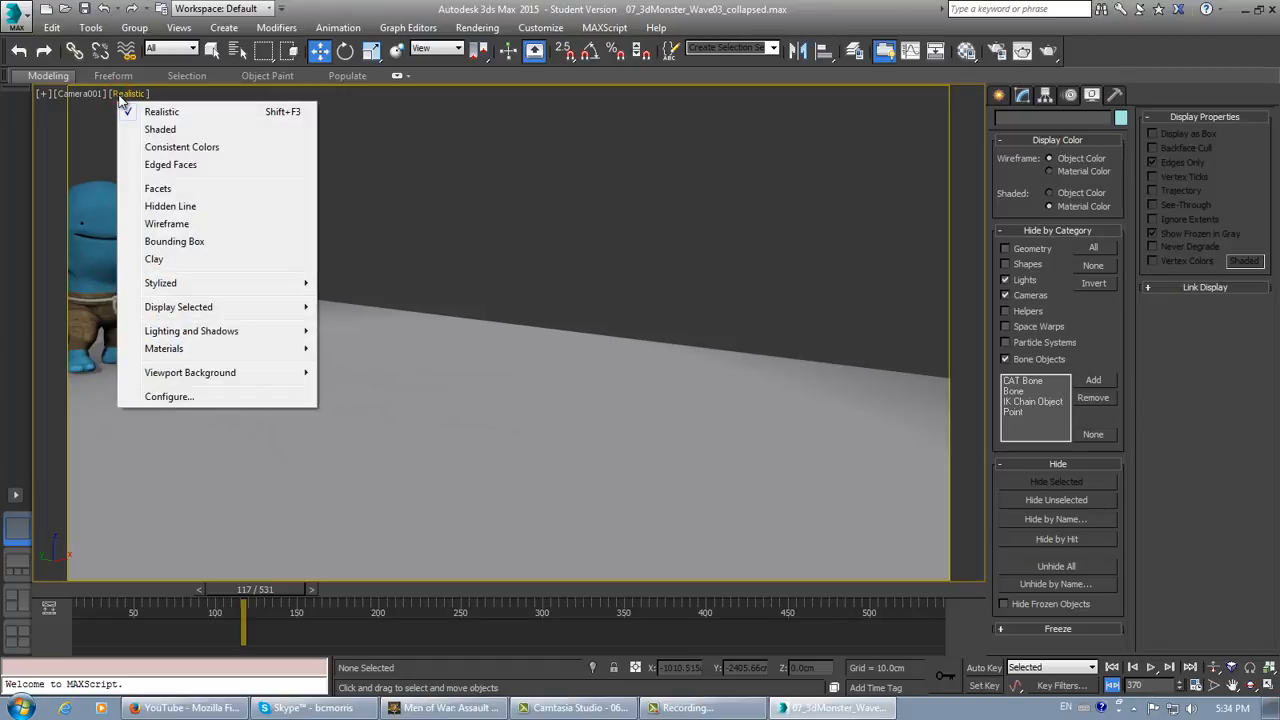
{"action": "left_click", "coordinate": [91, 29]}
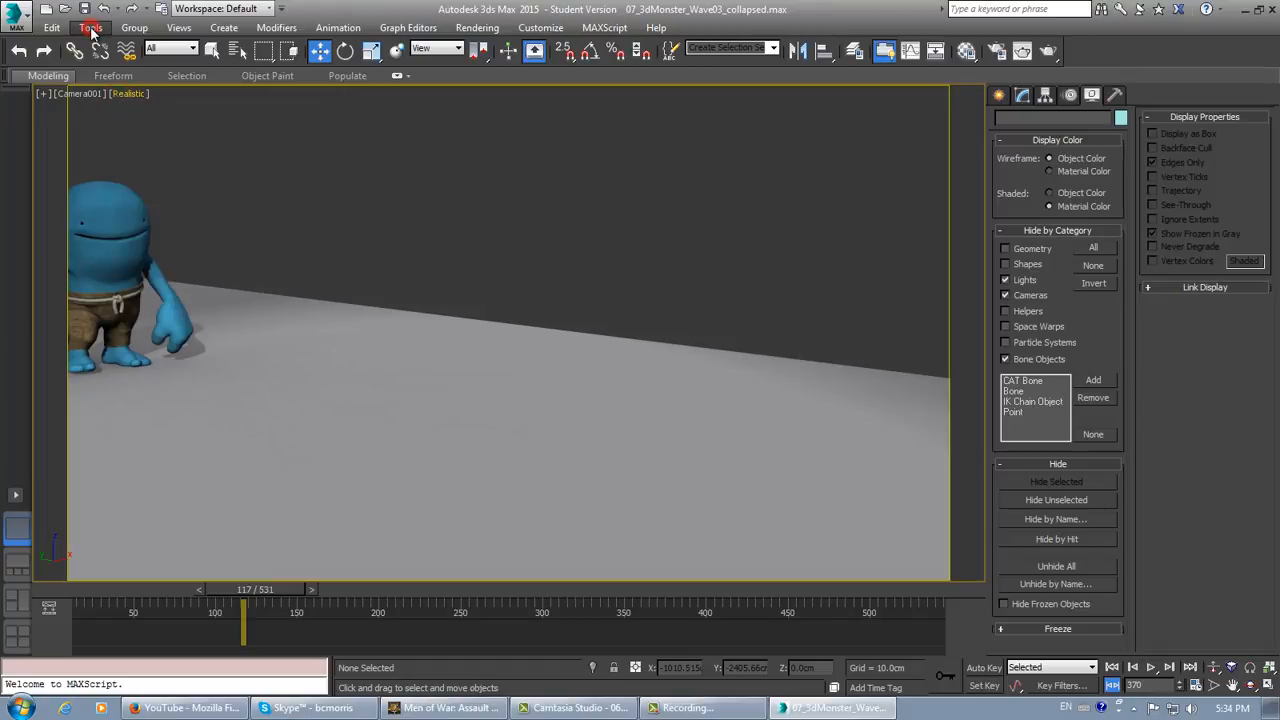
{"action": "left_click", "coordinate": [91, 29]}
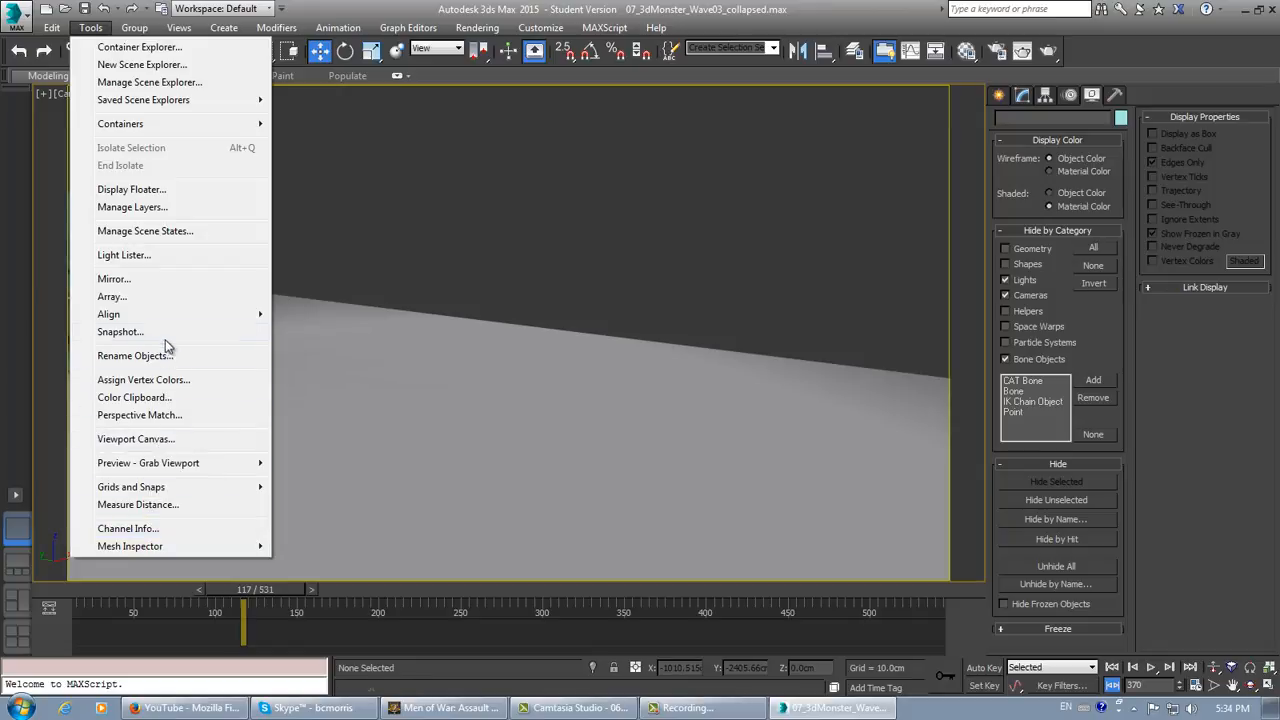
{"action": "mouse_move", "coordinate": [140, 463]}
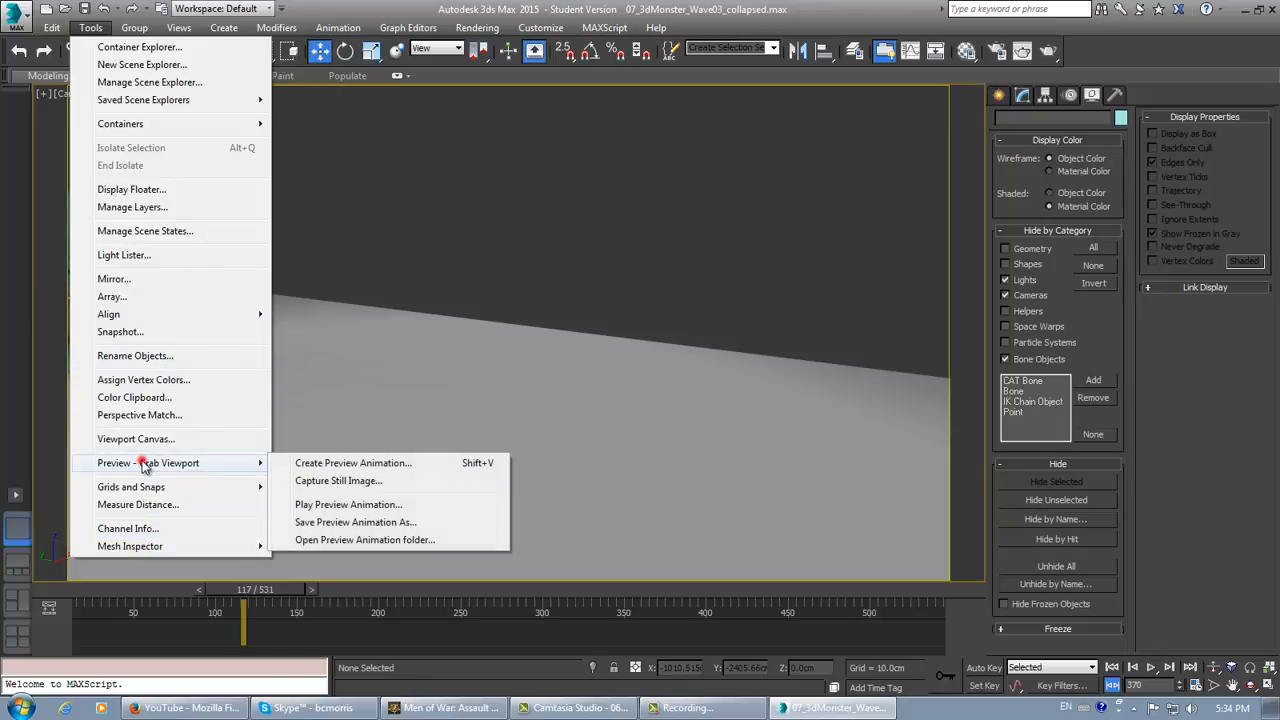
{"action": "left_click", "coordinate": [312, 480]}
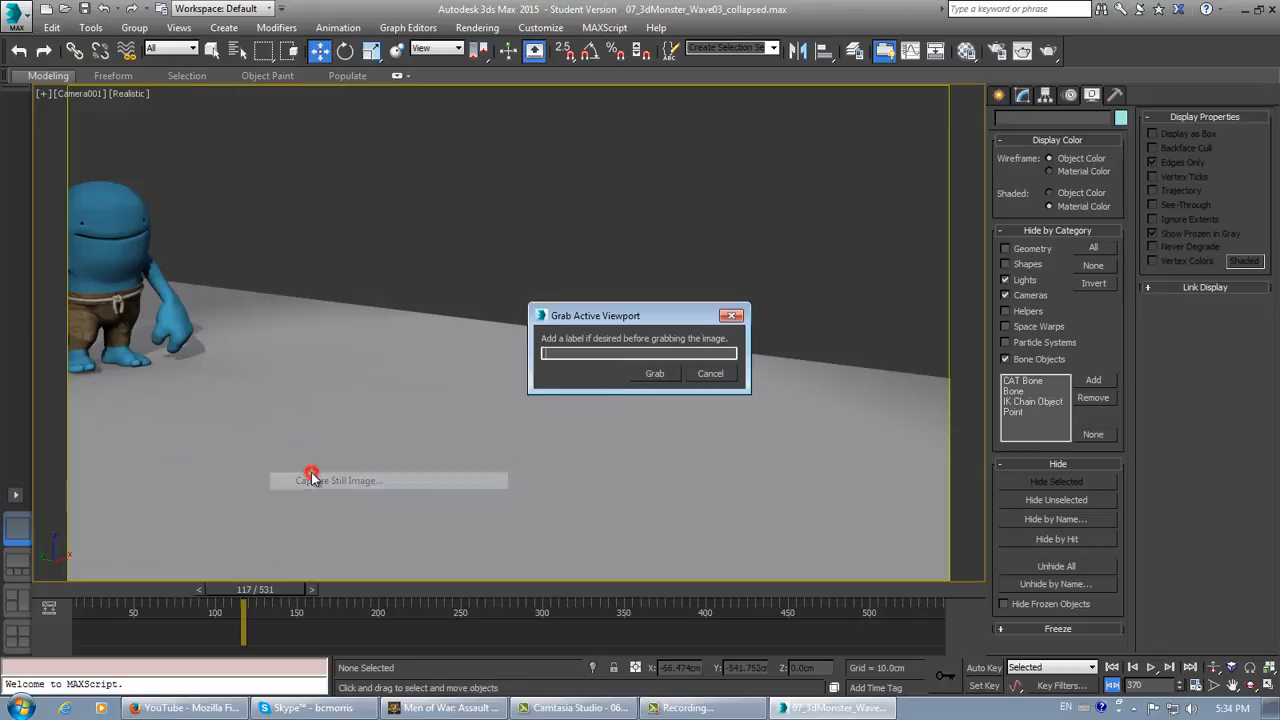
{"action": "left_click", "coordinate": [704, 373]}
Create the preview animation of the Camera001 viewport using the existing Make Preview settings.
{"action": "left_click", "coordinate": [91, 28]}
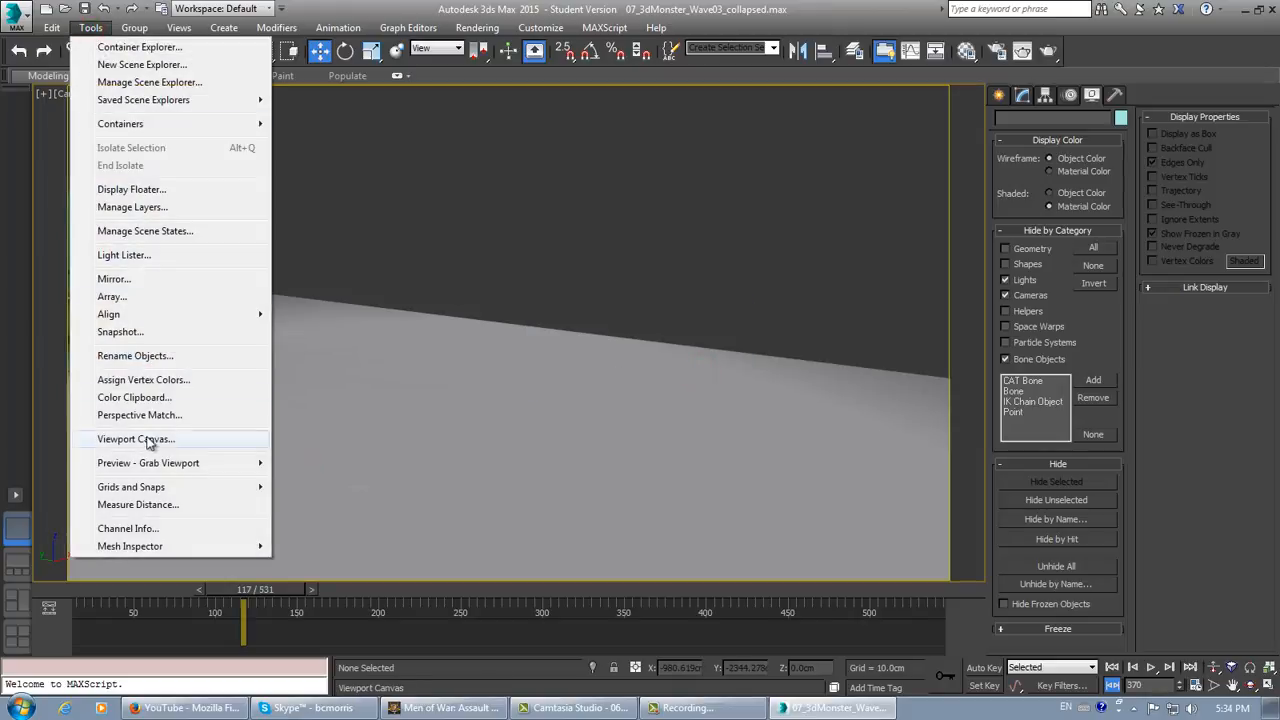
{"action": "mouse_move", "coordinate": [155, 465]}
{"action": "left_click", "coordinate": [355, 463]}
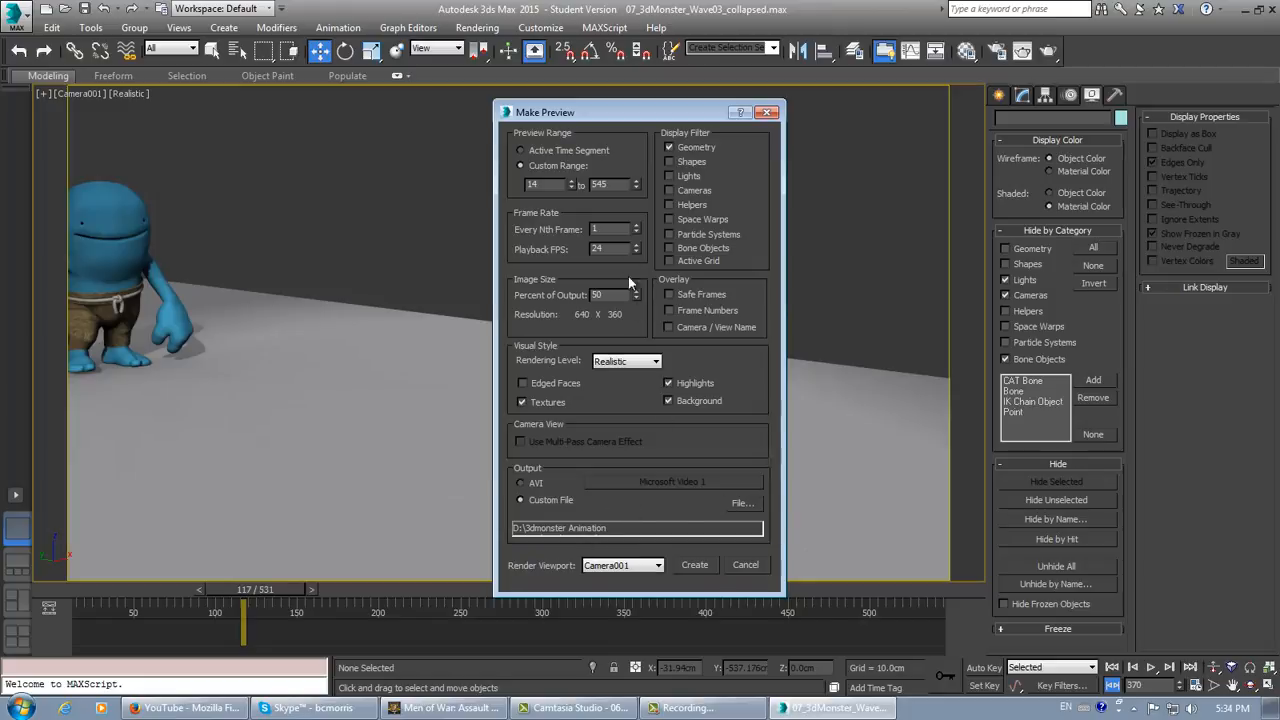
{"action": "left_click", "coordinate": [694, 566]}
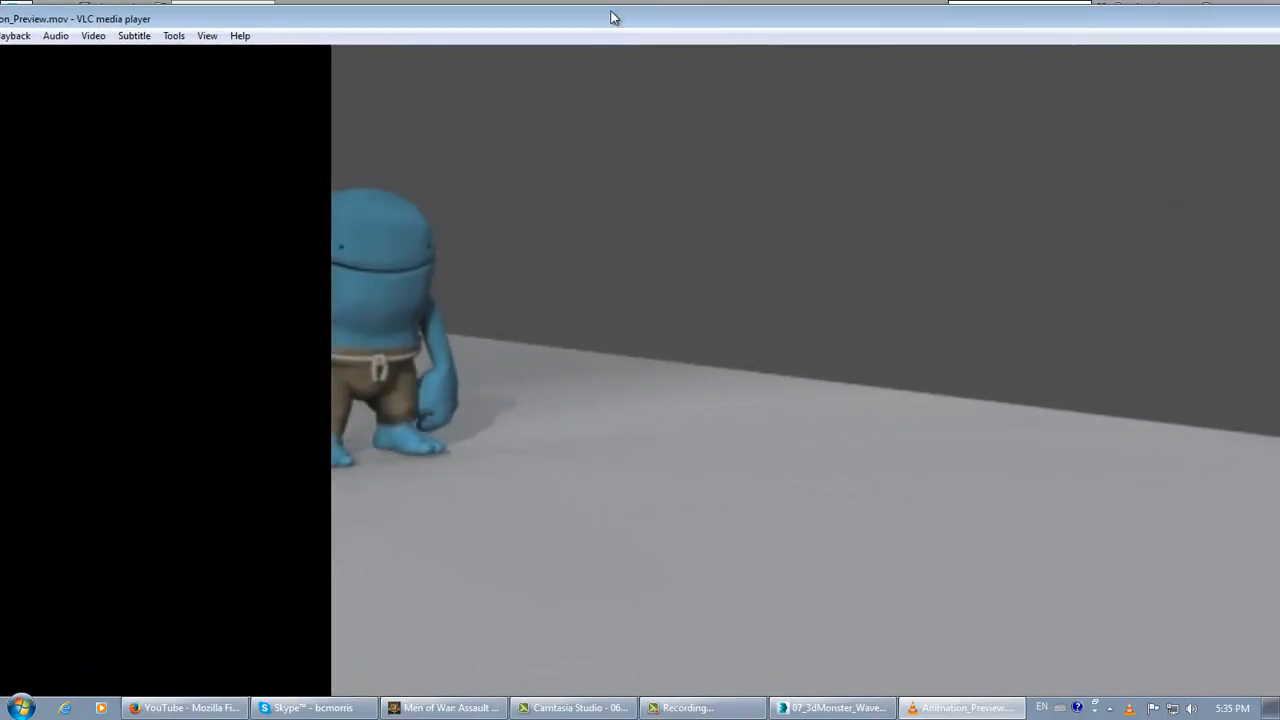
Turn off Always Fit Window in VLC, shrink the player window and reposition it to show the whole preview video.
{"action": "left_click_drag", "start_coordinate": [611, 12], "coordinate": [791, 87]}
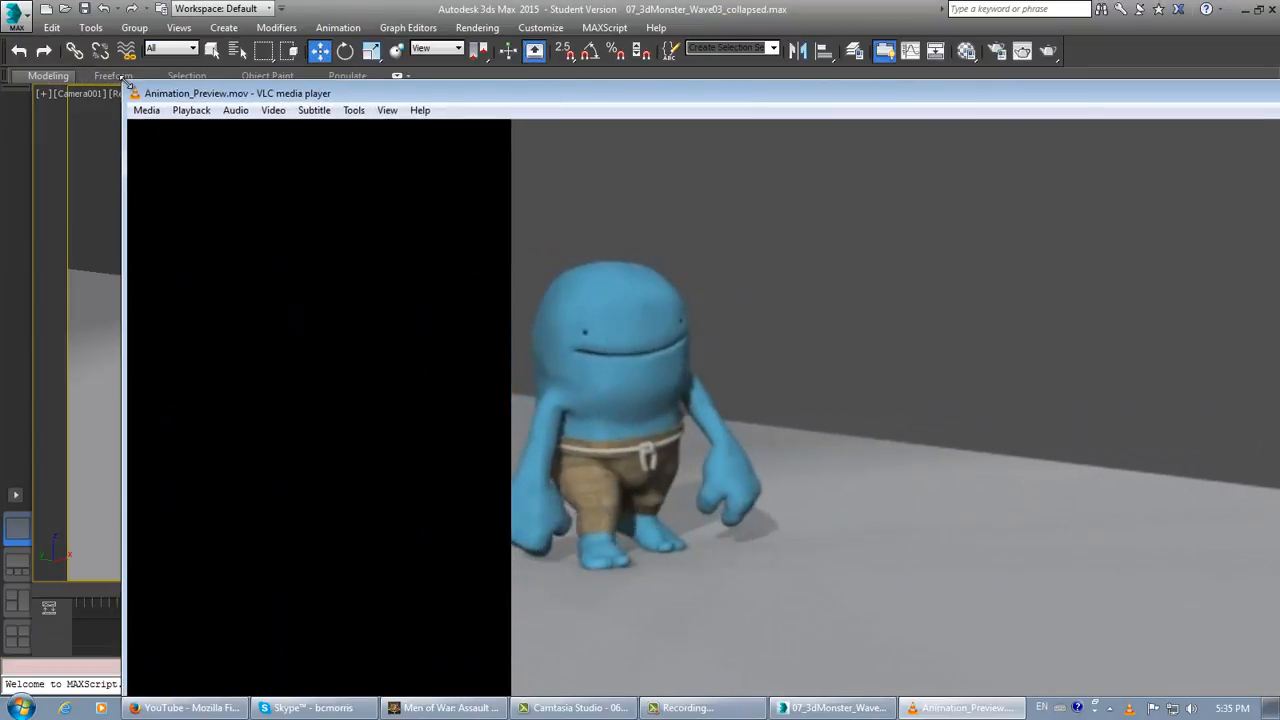
{"action": "left_click_drag", "start_coordinate": [445, 100], "coordinate": [338, 85]}
{"action": "right_click", "coordinate": [386, 195]}
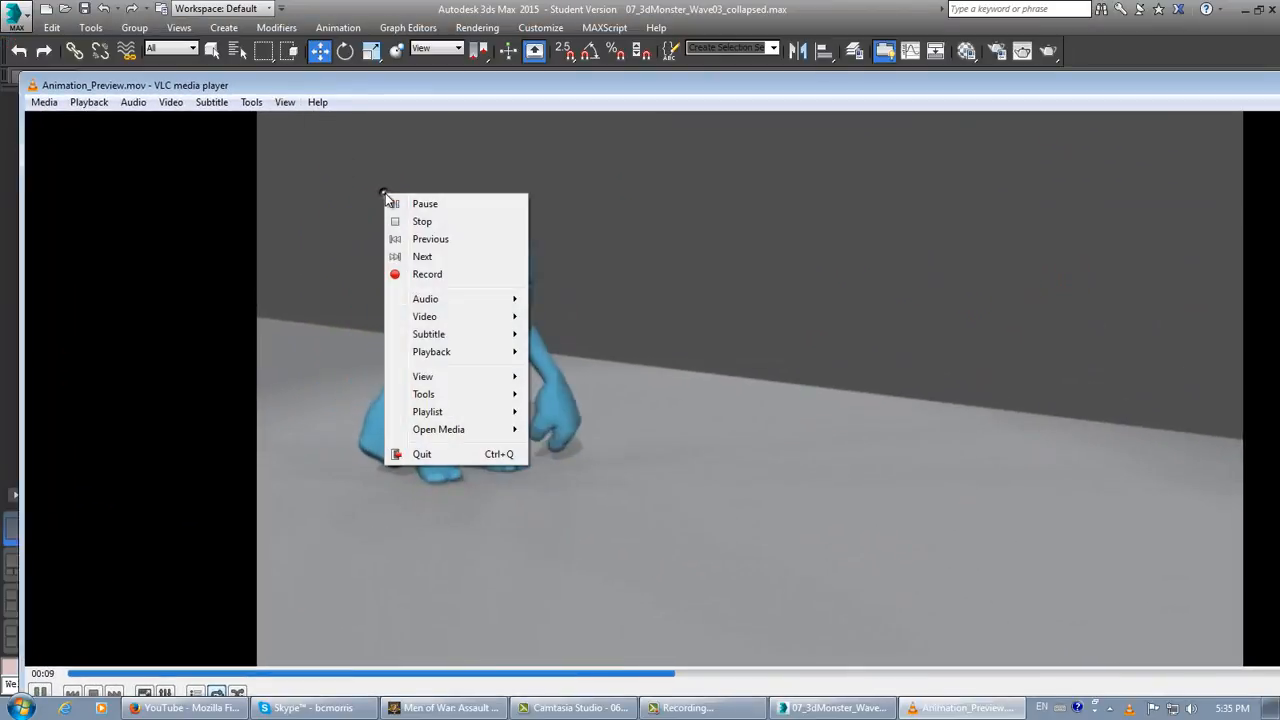
{"action": "mouse_move", "coordinate": [446, 317]}
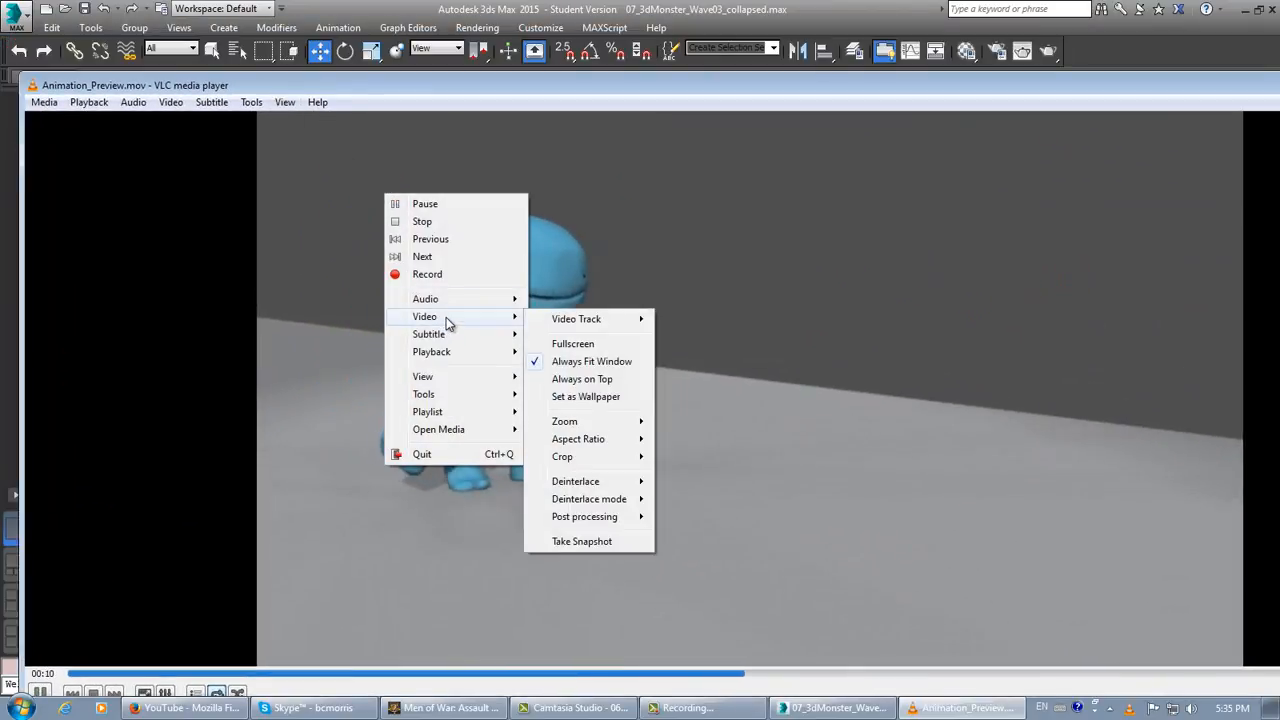
{"action": "left_click", "coordinate": [640, 361]}
{"action": "left_click_drag", "start_coordinate": [21, 72], "coordinate": [729, 210]}
{"action": "left_click_drag", "start_coordinate": [1047, 222], "coordinate": [495, 108]}
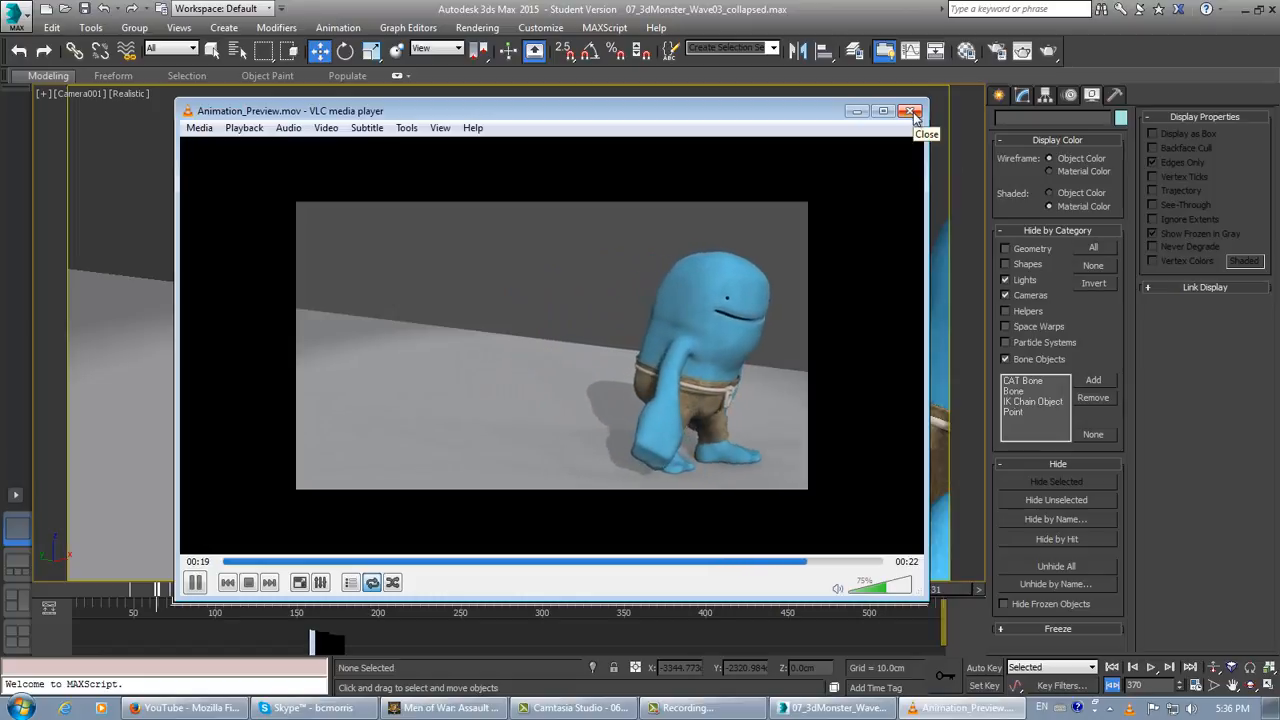
Scrub through the preview video in VLC to examine the monster's foot movement, and close the player.
{"action": "left_click", "coordinate": [583, 563]}
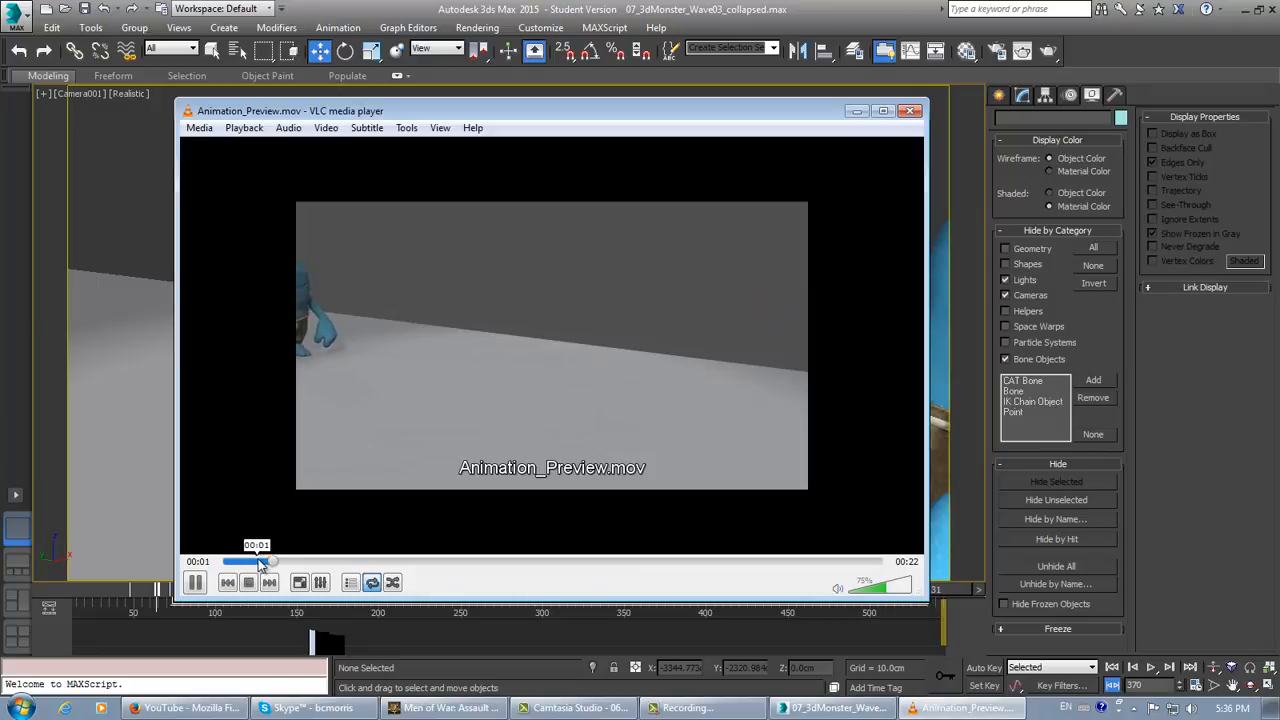
{"action": "left_click_drag", "start_coordinate": [343, 570], "coordinate": [557, 583]}
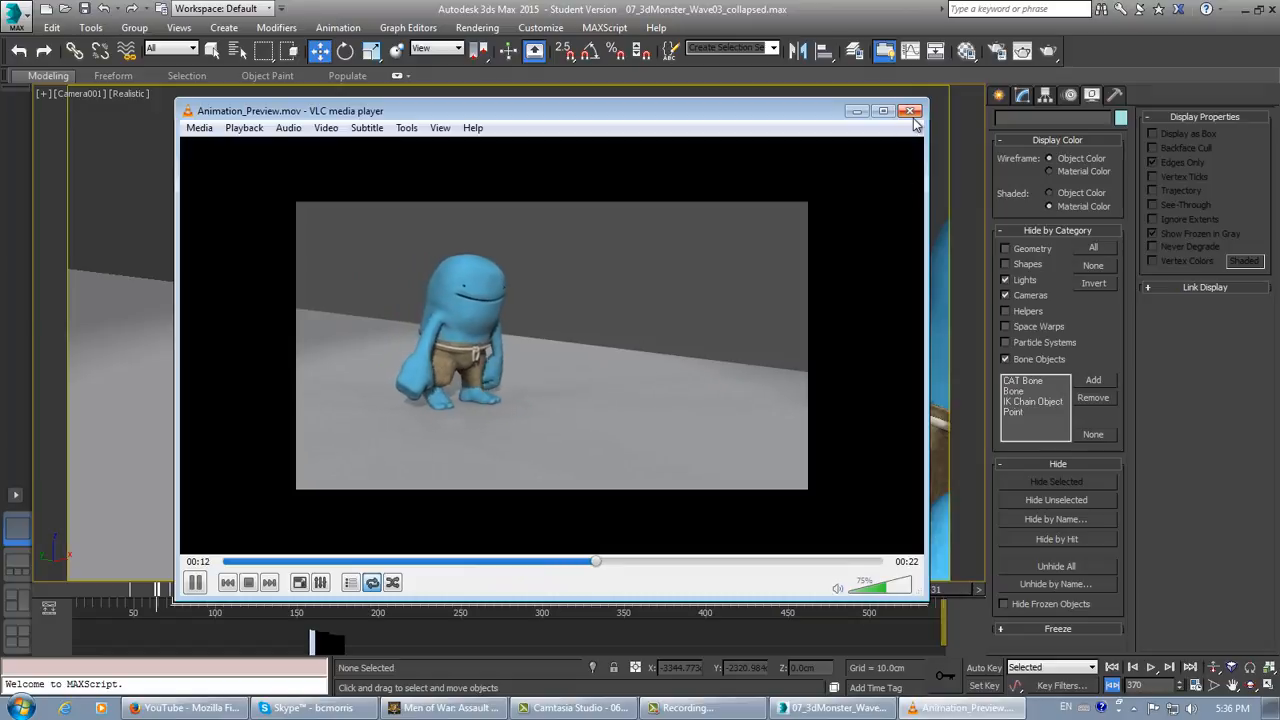
{"action": "left_click", "coordinate": [691, 561]}
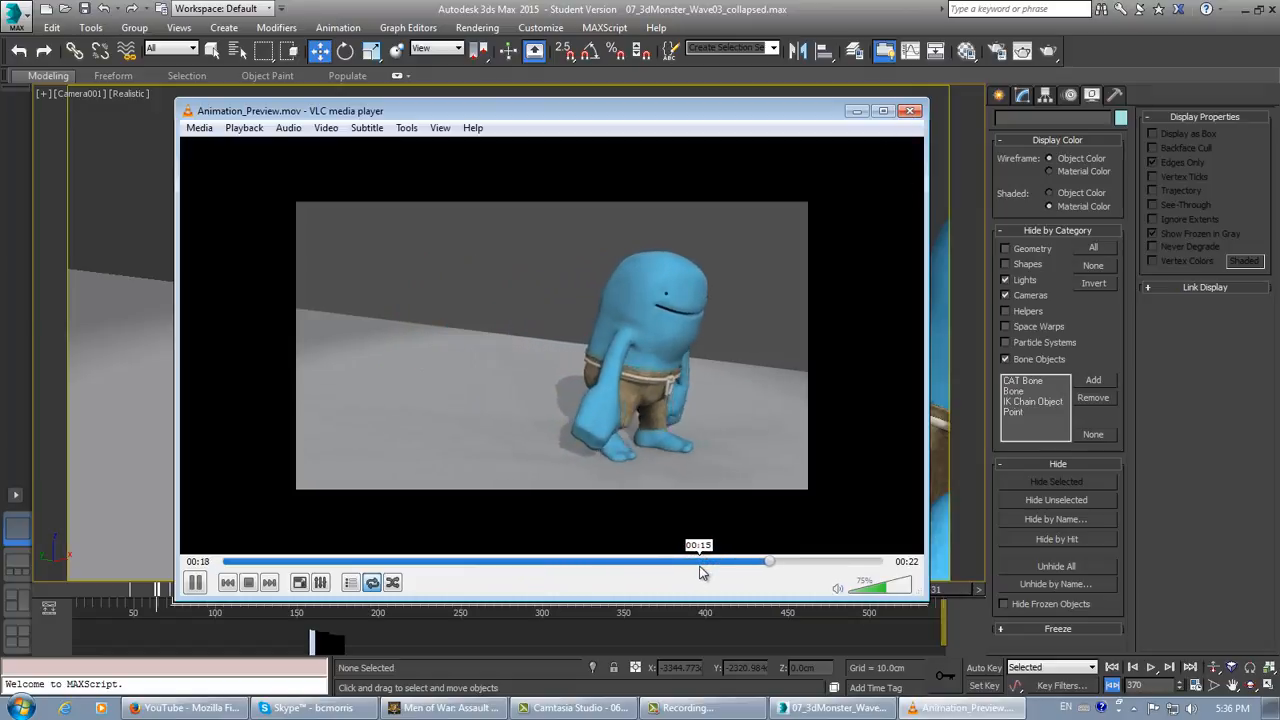
{"action": "left_click", "coordinate": [700, 561]}
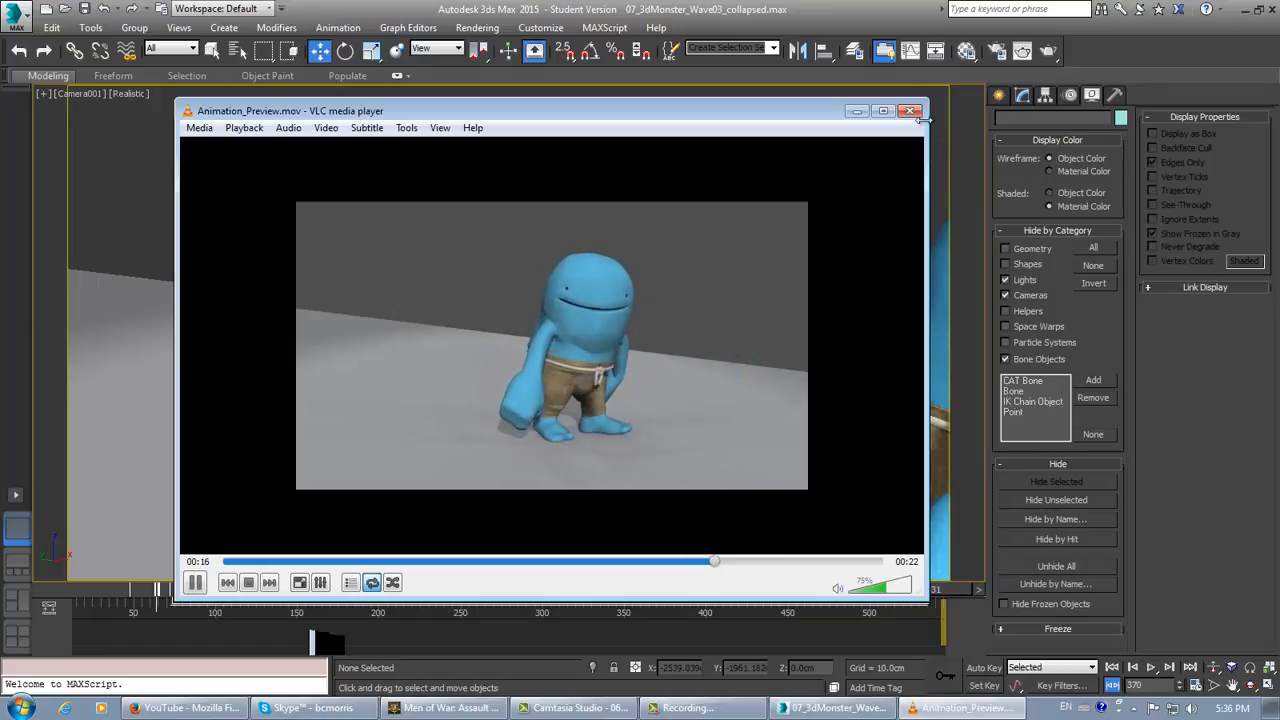
{"action": "left_click", "coordinate": [917, 116]}
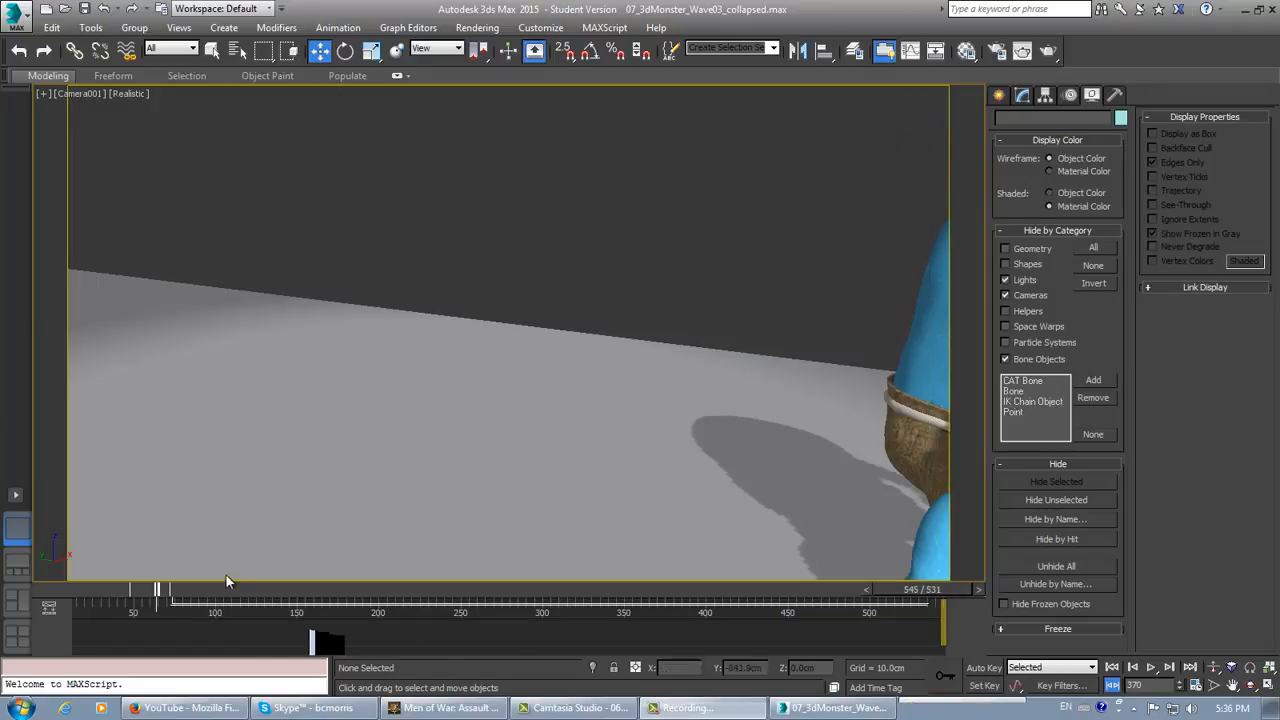
Go to frame 460 and unhide the bone objects in the scene.
{"action": "left_click_drag", "start_coordinate": [227, 580], "coordinate": [803, 568]}
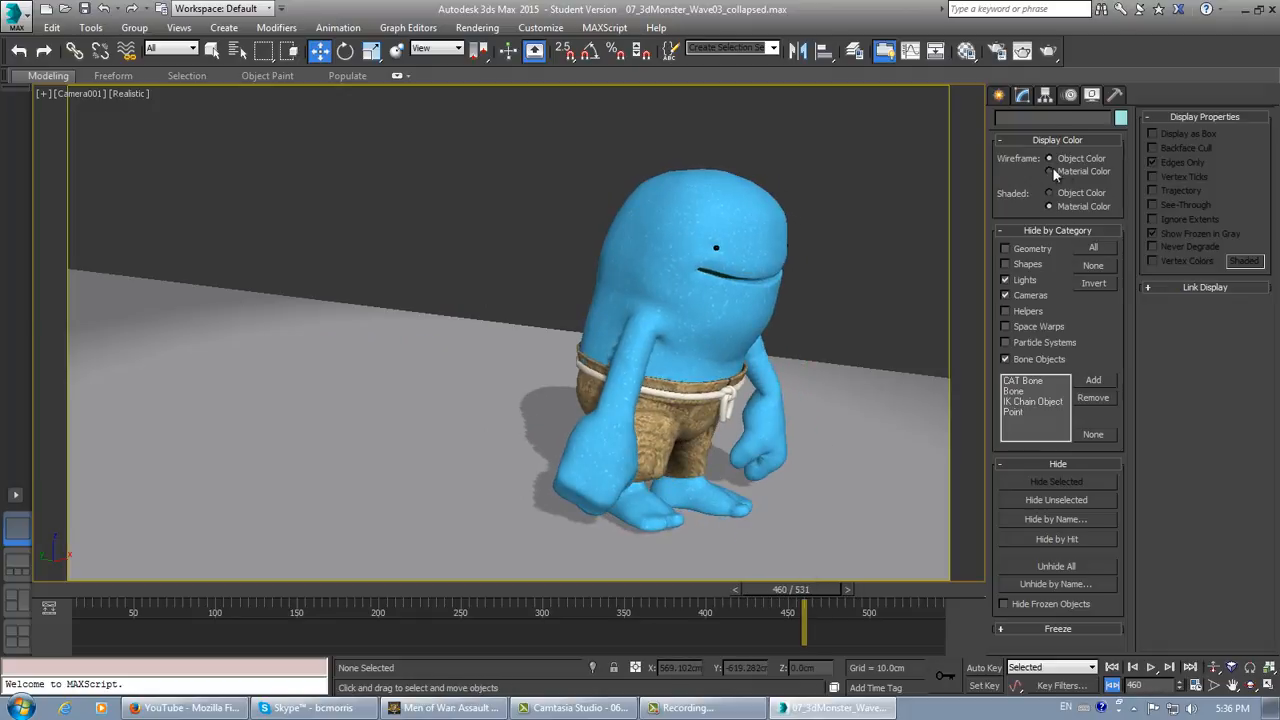
{"action": "left_click", "coordinate": [1046, 95]}
{"action": "left_click", "coordinate": [1069, 95]}
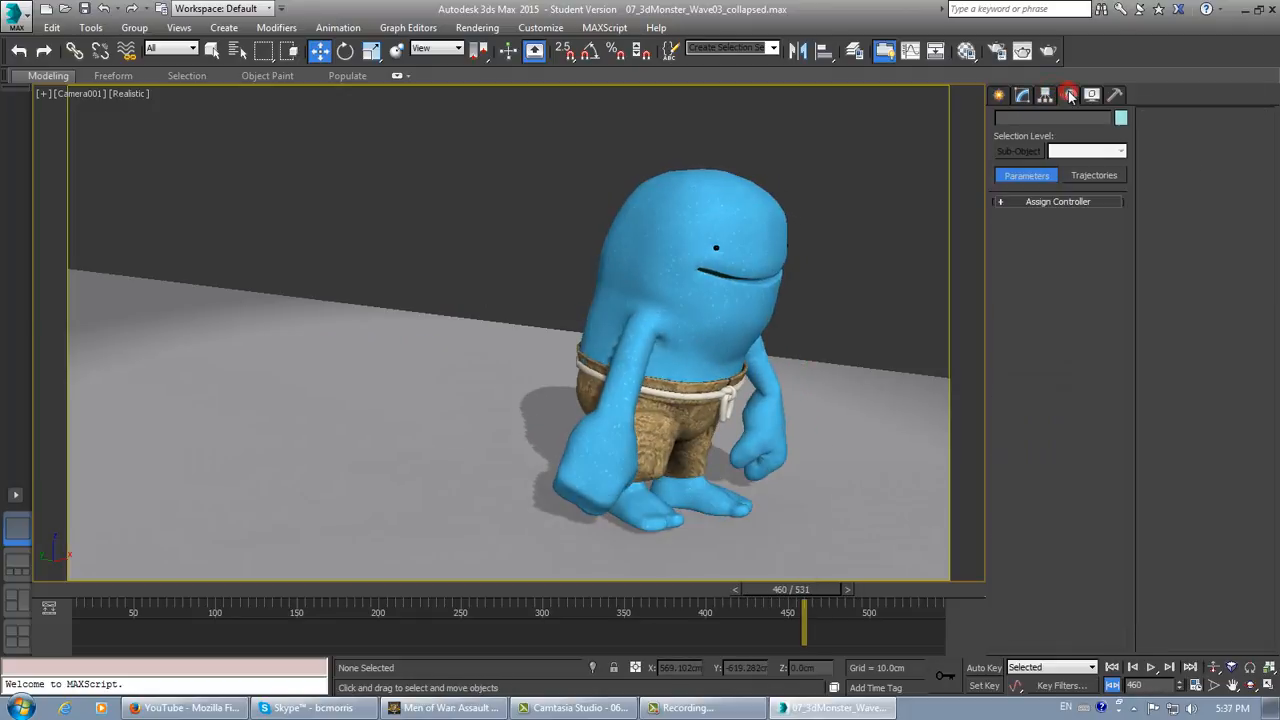
{"action": "left_click", "coordinate": [1092, 96]}
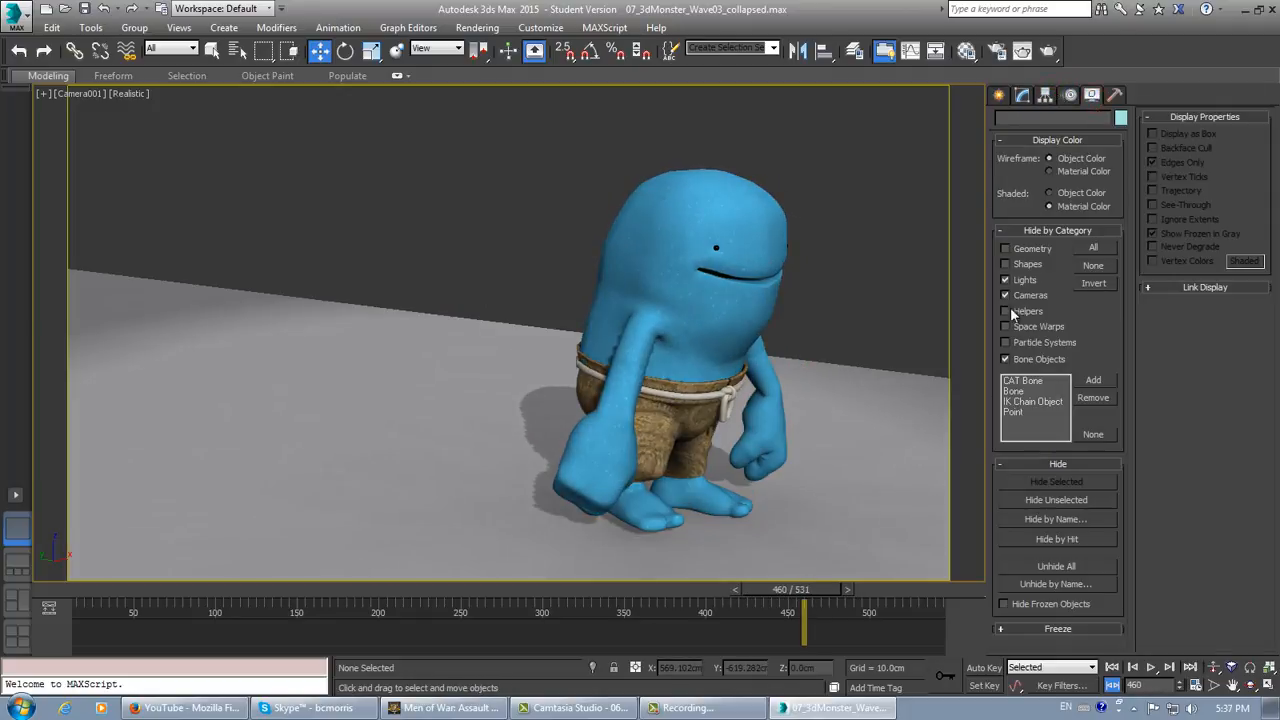
{"action": "left_click", "coordinate": [1006, 359]}
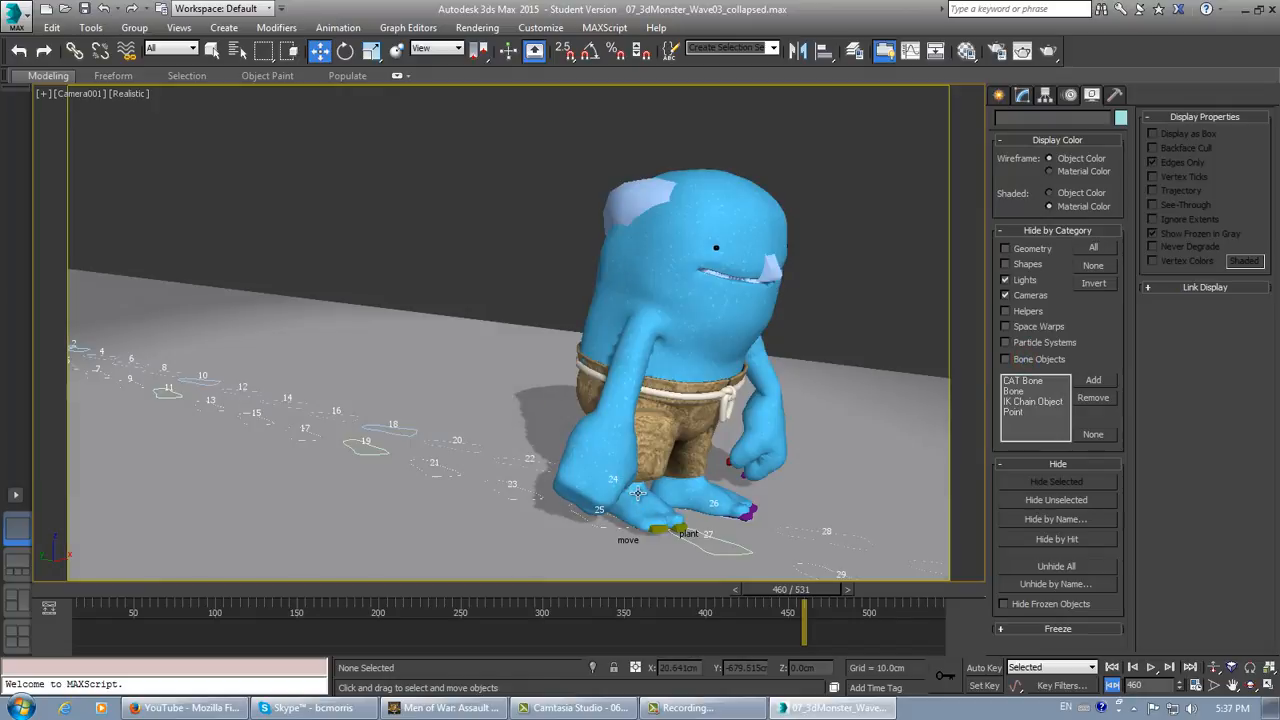
Restore the multi-viewport layout, frame the monster closely in the Top viewport, and go to frame 435.
{"action": "left_click", "coordinate": [1269, 686]}
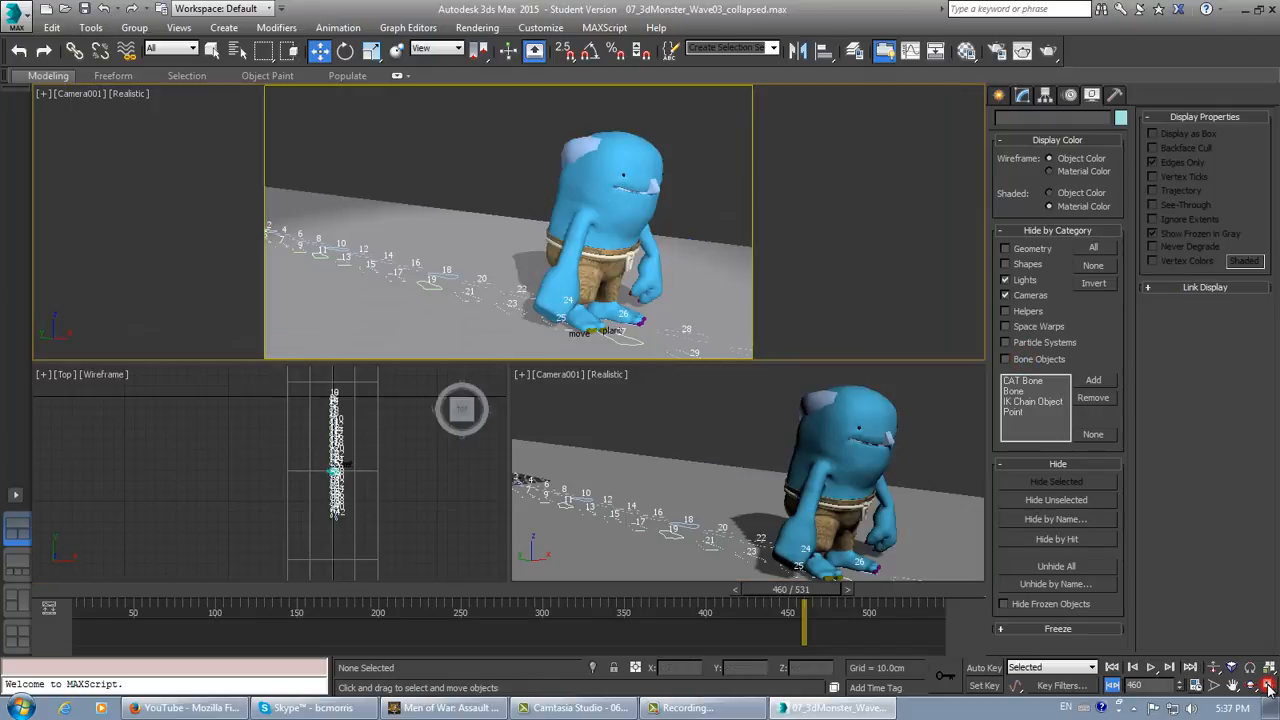
{"action": "scroll", "coordinate": [394, 473], "scroll_direction": "up", "scroll_amount": 5}
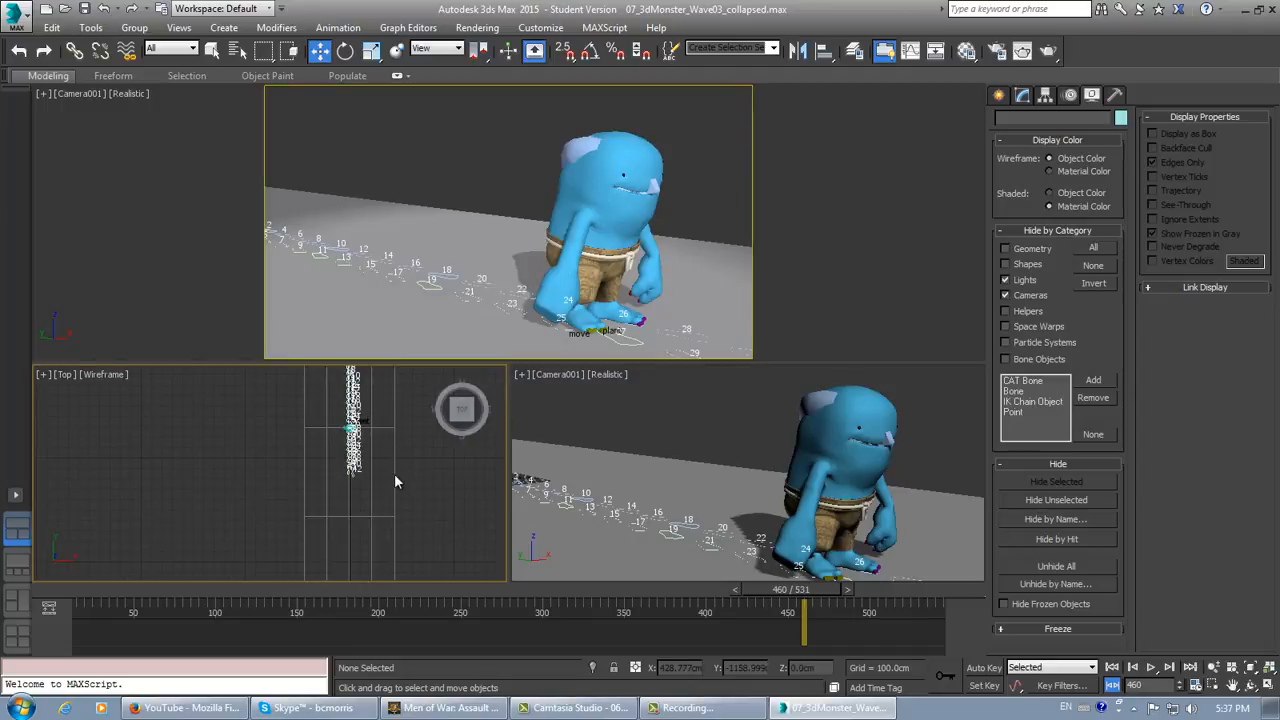
{"action": "middle_click_drag", "start_coordinate": [343, 482], "coordinate": [395, 521]}
{"action": "middle_click_drag", "start_coordinate": [413, 390], "coordinate": [386, 471]}
{"action": "middle_click_drag", "start_coordinate": [356, 390], "coordinate": [405, 412]}
{"action": "scroll", "coordinate": [391, 497], "scroll_direction": "up", "scroll_amount": 7}
{"action": "scroll", "coordinate": [318, 512], "scroll_direction": "up", "scroll_amount": 5}
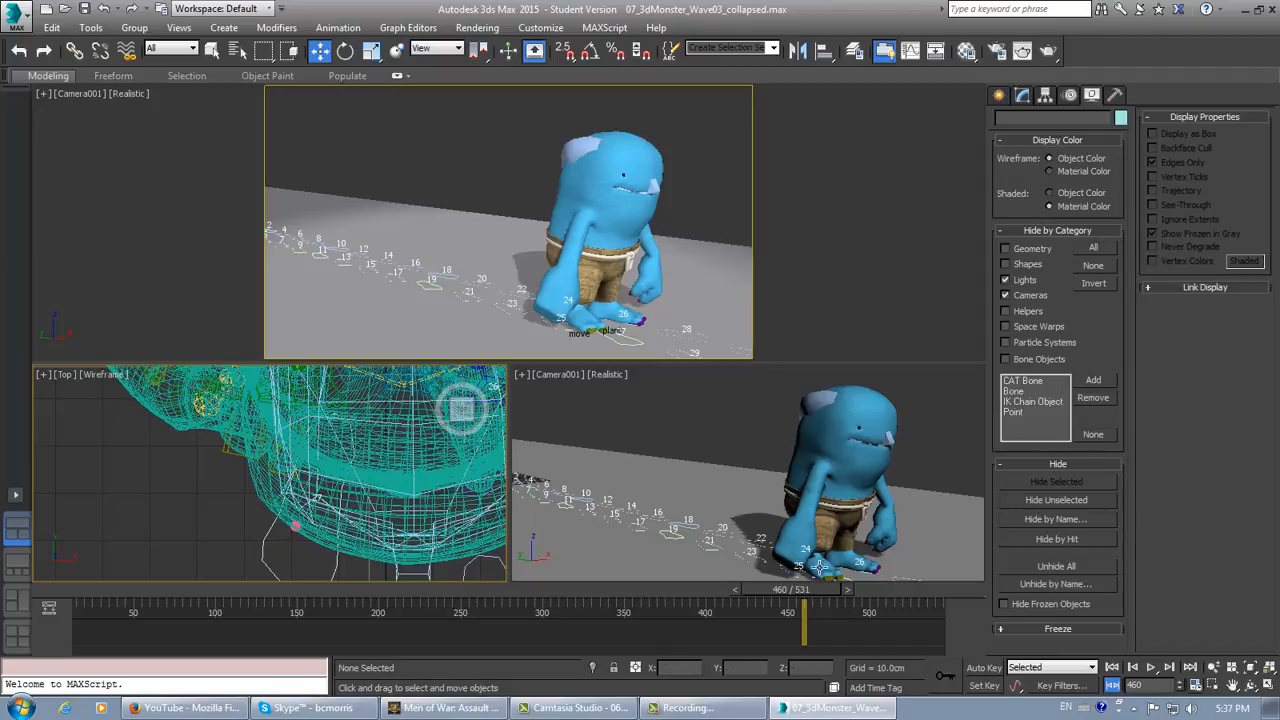
{"action": "mouse_move", "coordinate": [754, 592]}
{"action": "left_mouse_down"}
{"action": "mouse_move", "coordinate": [733, 600]}
{"action": "mouse_move", "coordinate": [742, 594]}
{"action": "left_mouse_up"}
{"action": "middle_click_drag", "start_coordinate": [360, 427], "coordinate": [420, 585]}
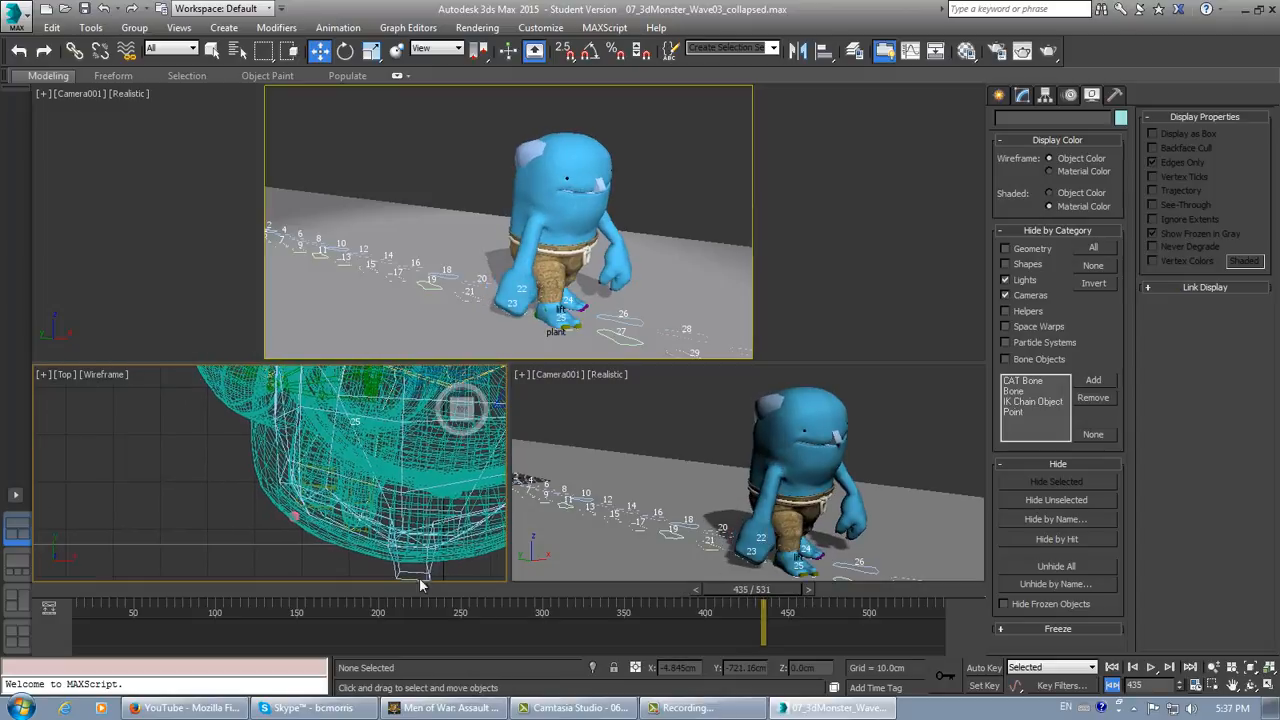
Limit the selection filter to Bone and select the monster's right foot bone, Bip001 R Foot.
{"action": "left_click", "coordinate": [305, 453]}
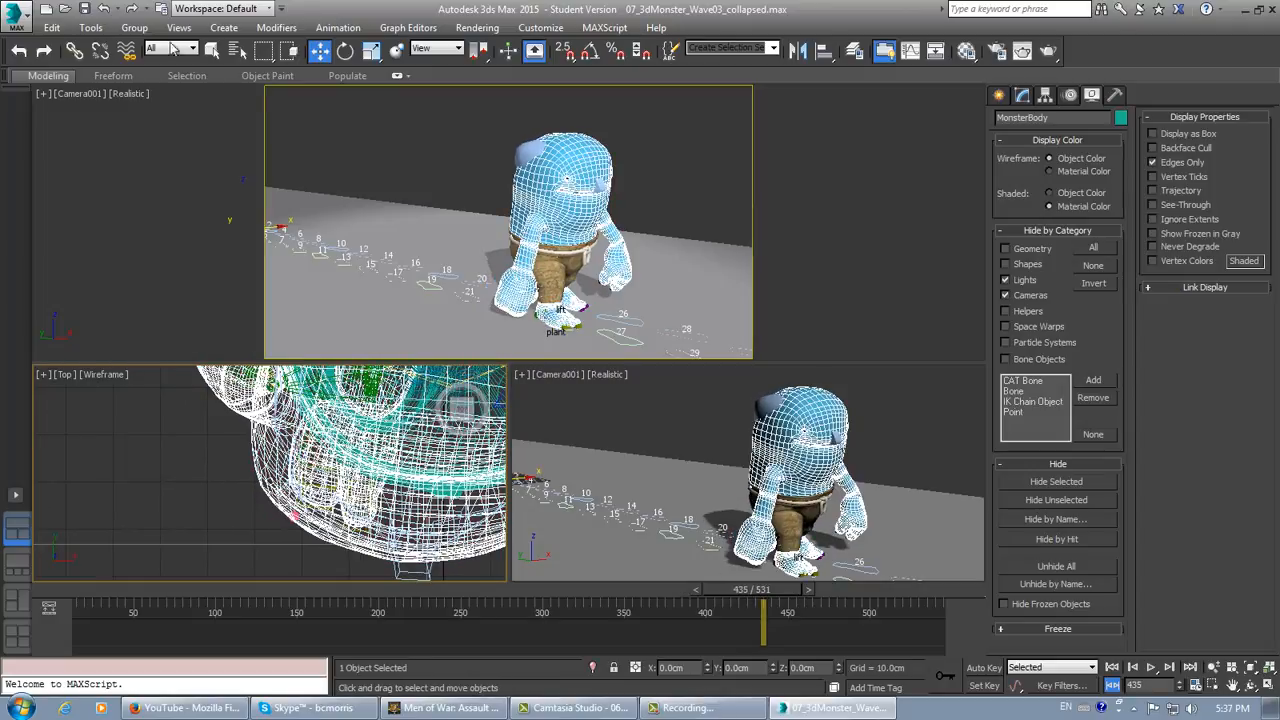
{"action": "left_click", "coordinate": [191, 49]}
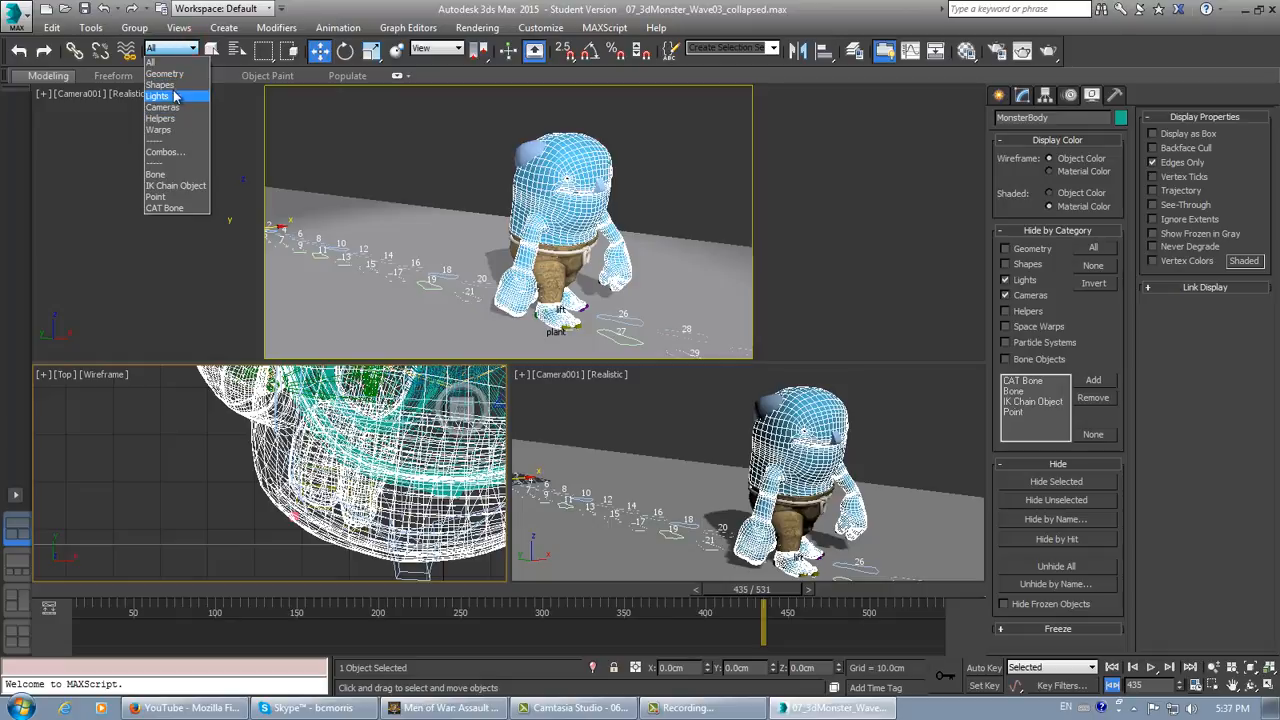
{"action": "left_click", "coordinate": [153, 174]}
{"action": "left_click", "coordinate": [260, 505]}
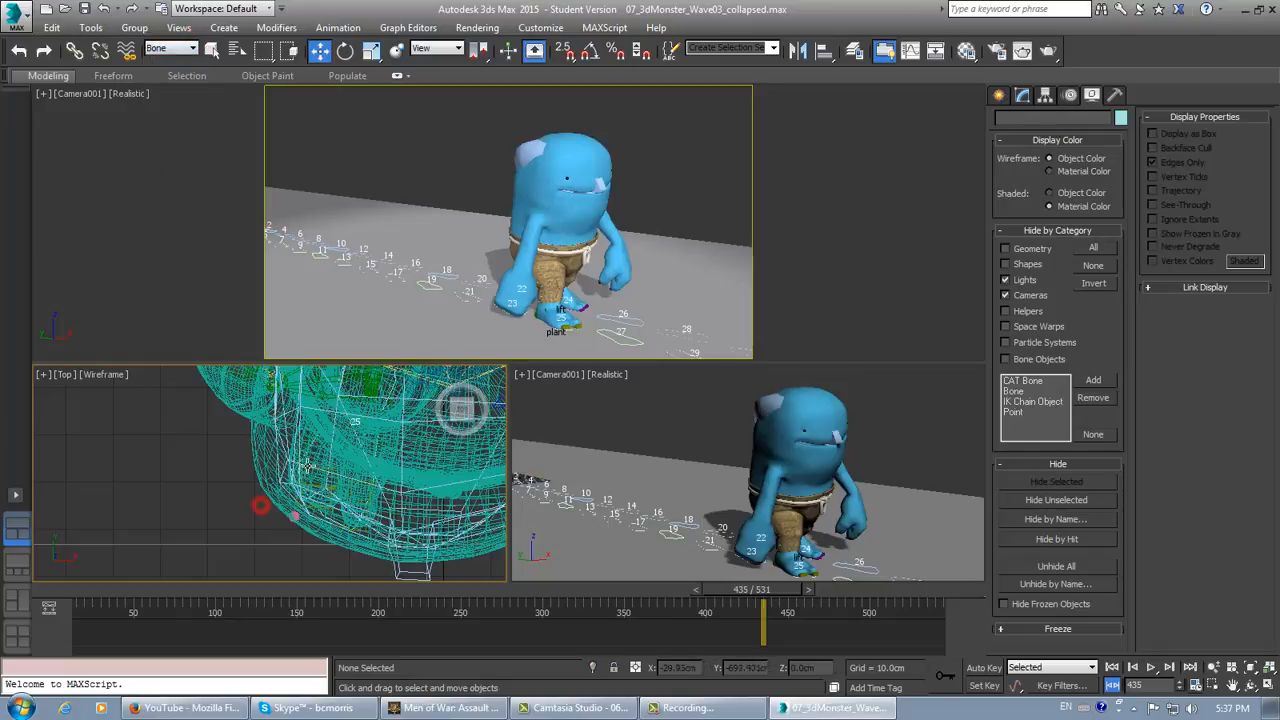
{"action": "left_click", "coordinate": [311, 486]}
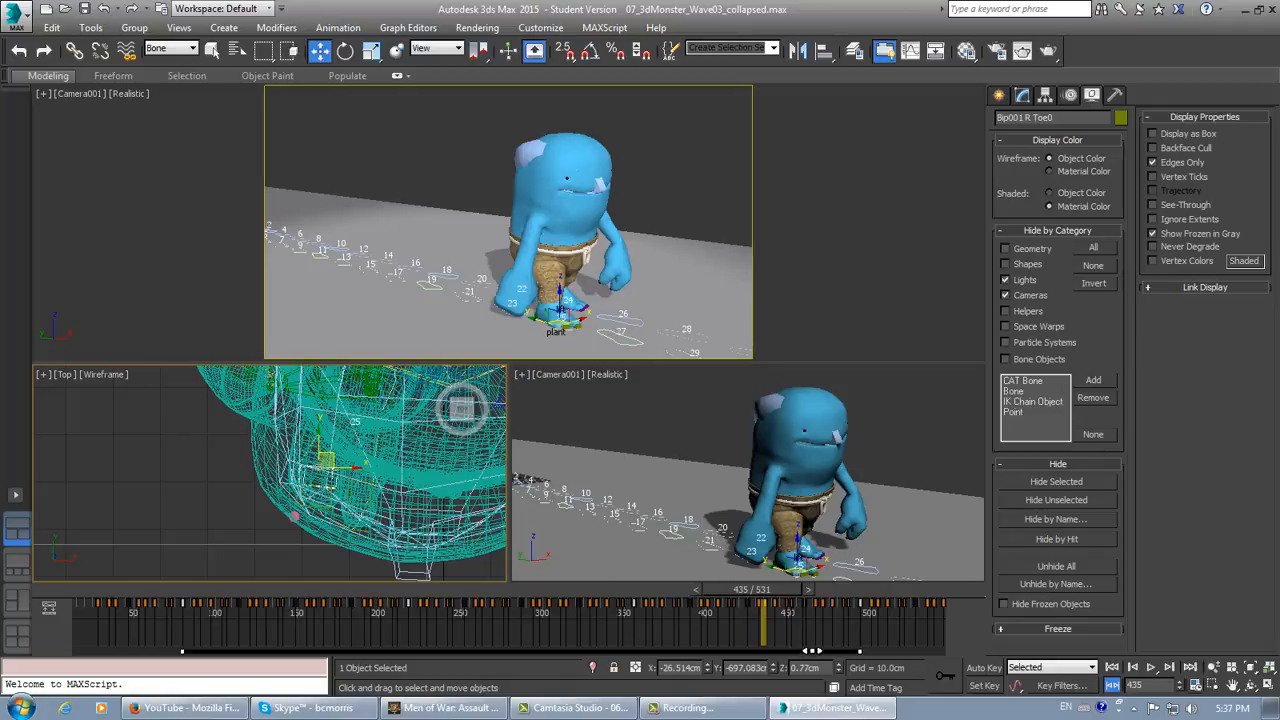
{"action": "left_click", "coordinate": [791, 563]}
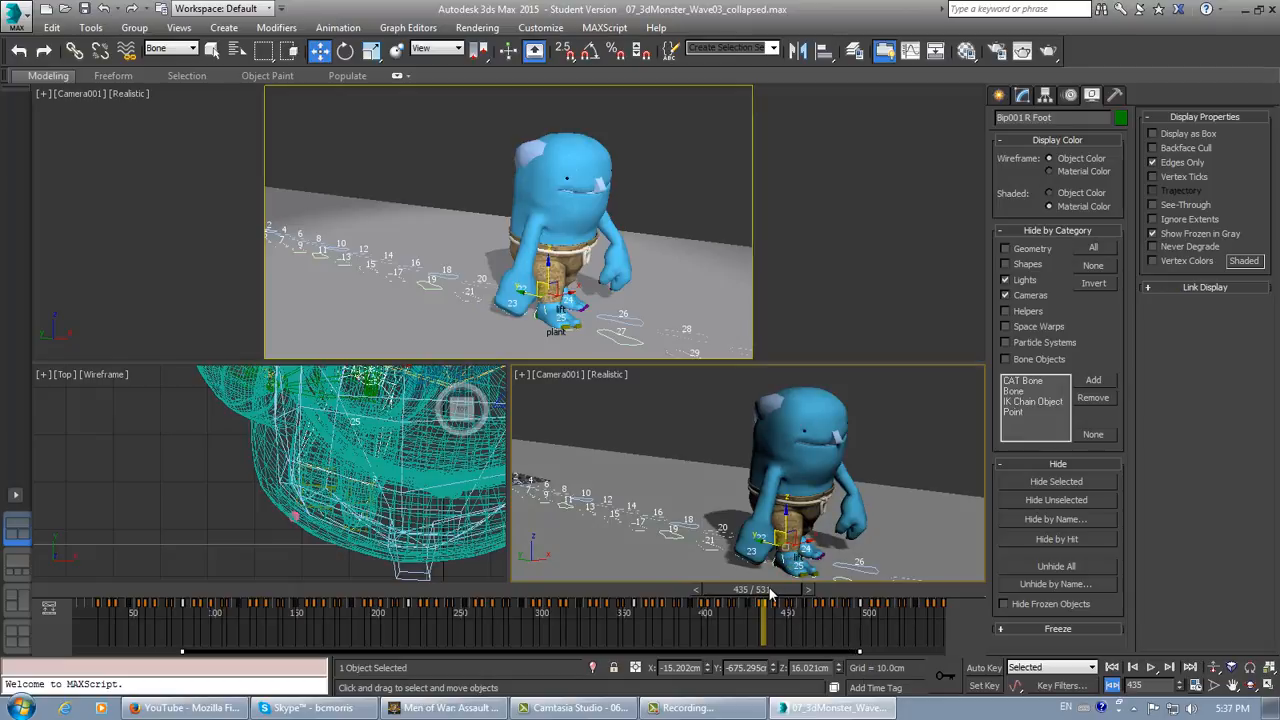
Scrub past the right foot's slide and narrow the active time range to frames 399–533 around its keys.
{"action": "left_click_drag", "start_coordinate": [771, 596], "coordinate": [811, 591]}
{"action": "key", "text": "w"}
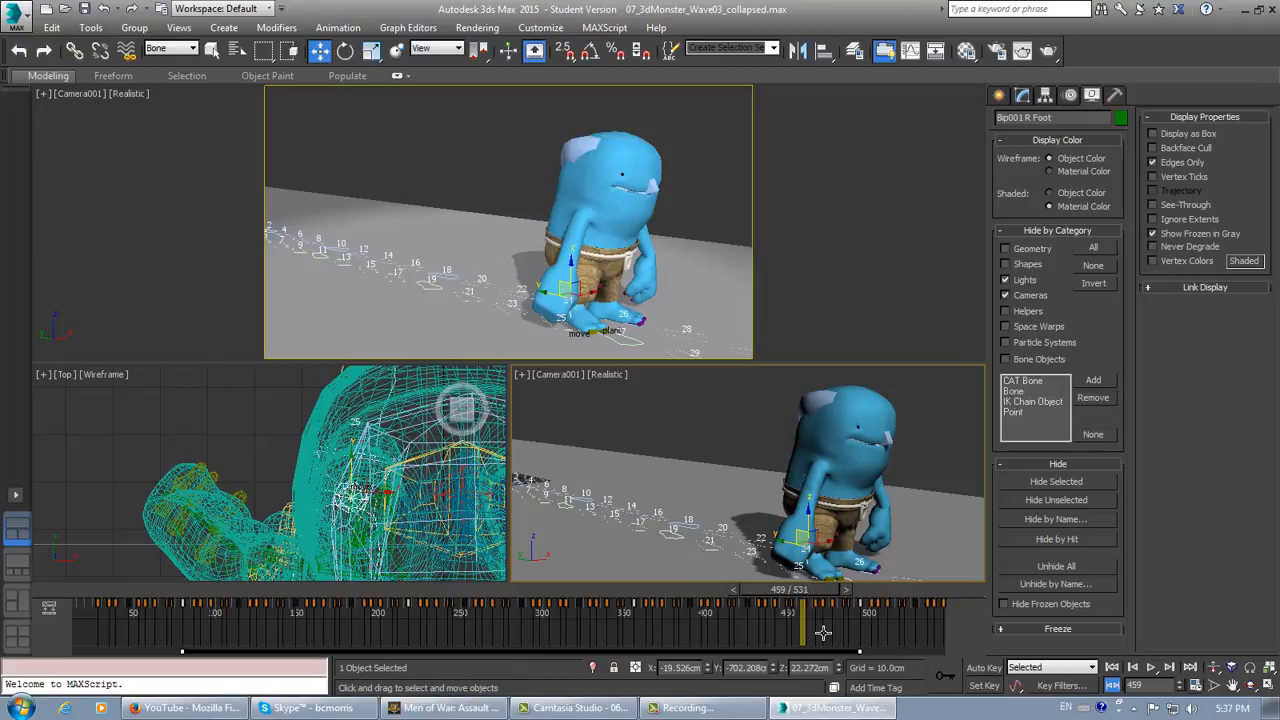
{"action": "right_click_drag", "start_coordinate": [781, 627], "coordinate": [920, 600], "text": "ctrl+alt"}
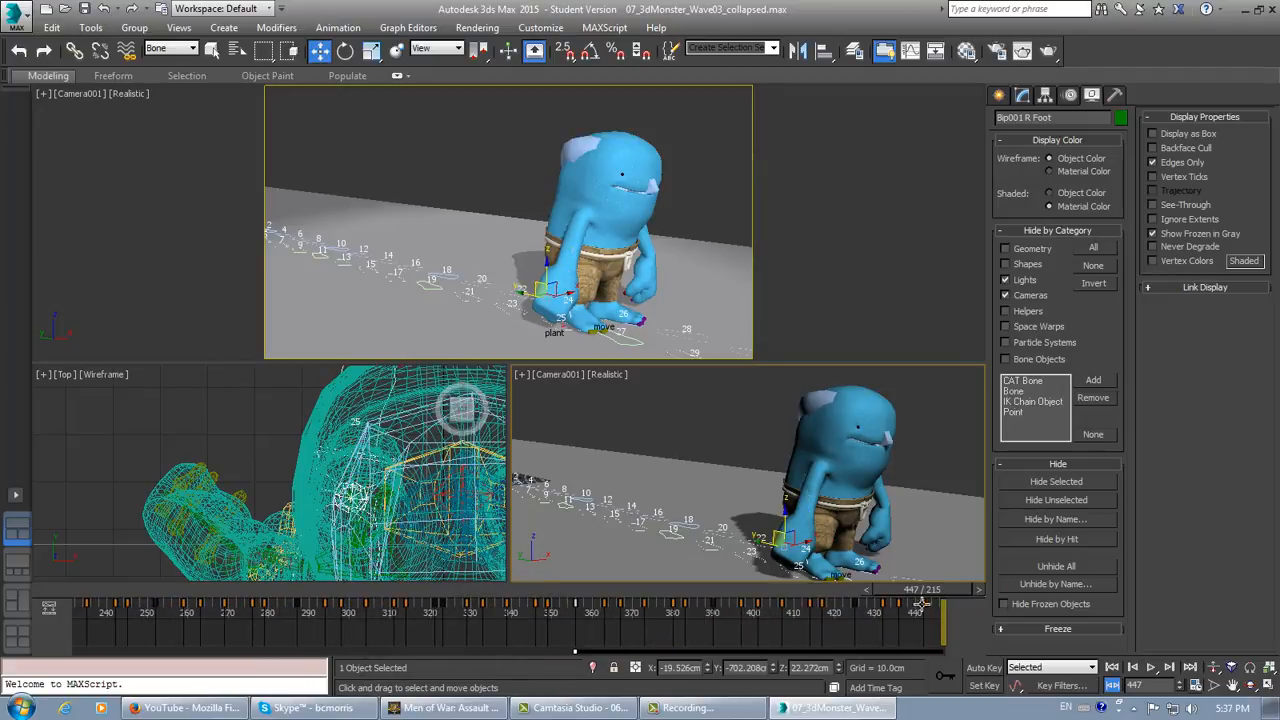
{"action": "middle_click_drag", "start_coordinate": [844, 617], "coordinate": [450, 621], "text": "ctrl+alt"}
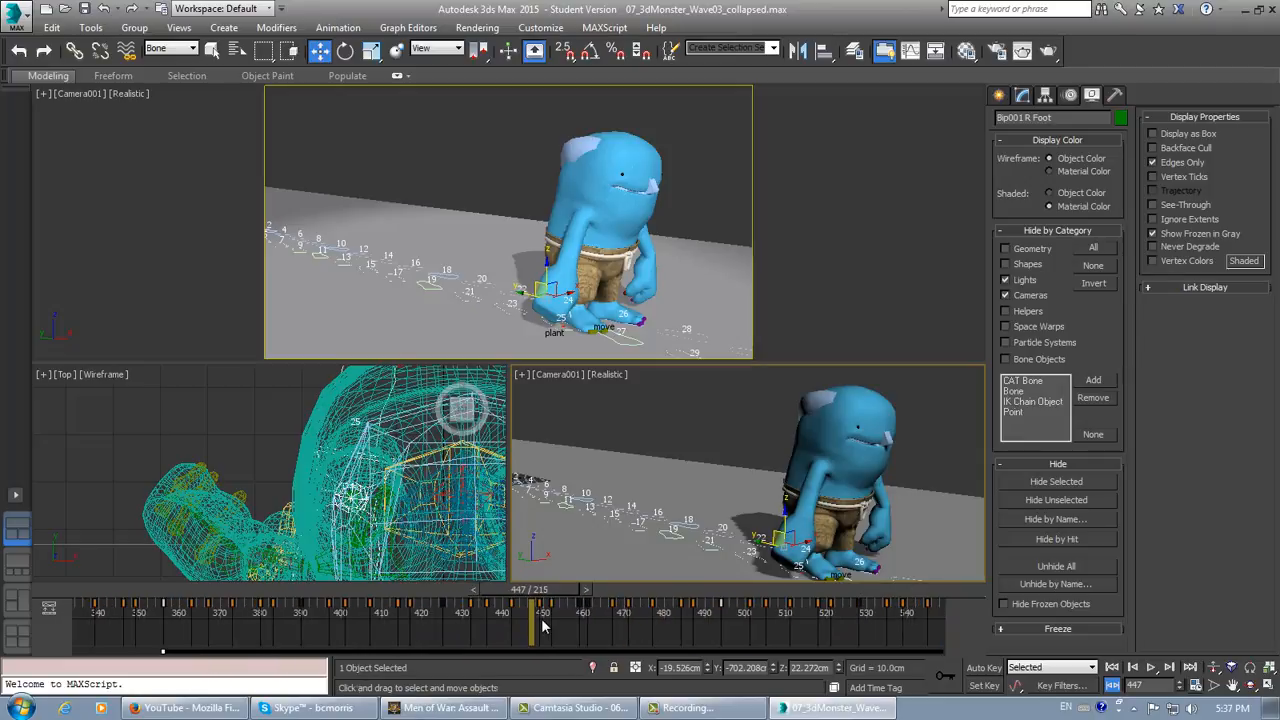
{"action": "right_click_drag", "start_coordinate": [541, 618], "coordinate": [871, 614], "text": "ctrl+alt"}
{"action": "middle_click_drag", "start_coordinate": [871, 614], "coordinate": [483, 614], "text": "ctrl+alt"}
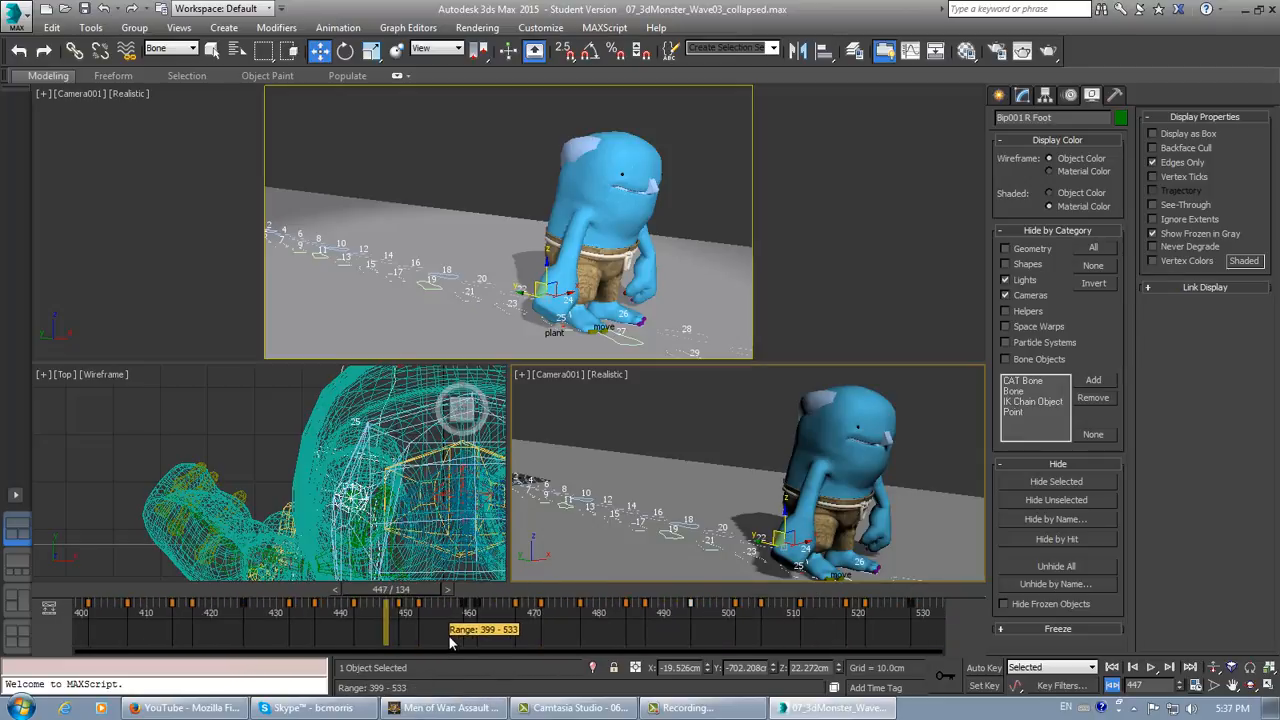
Delete the right foot's key just after frame 461 and scrub to frame 470 to check the motion.
{"action": "left_click_drag", "start_coordinate": [413, 597], "coordinate": [492, 592]}
{"action": "key", "text": "w"}
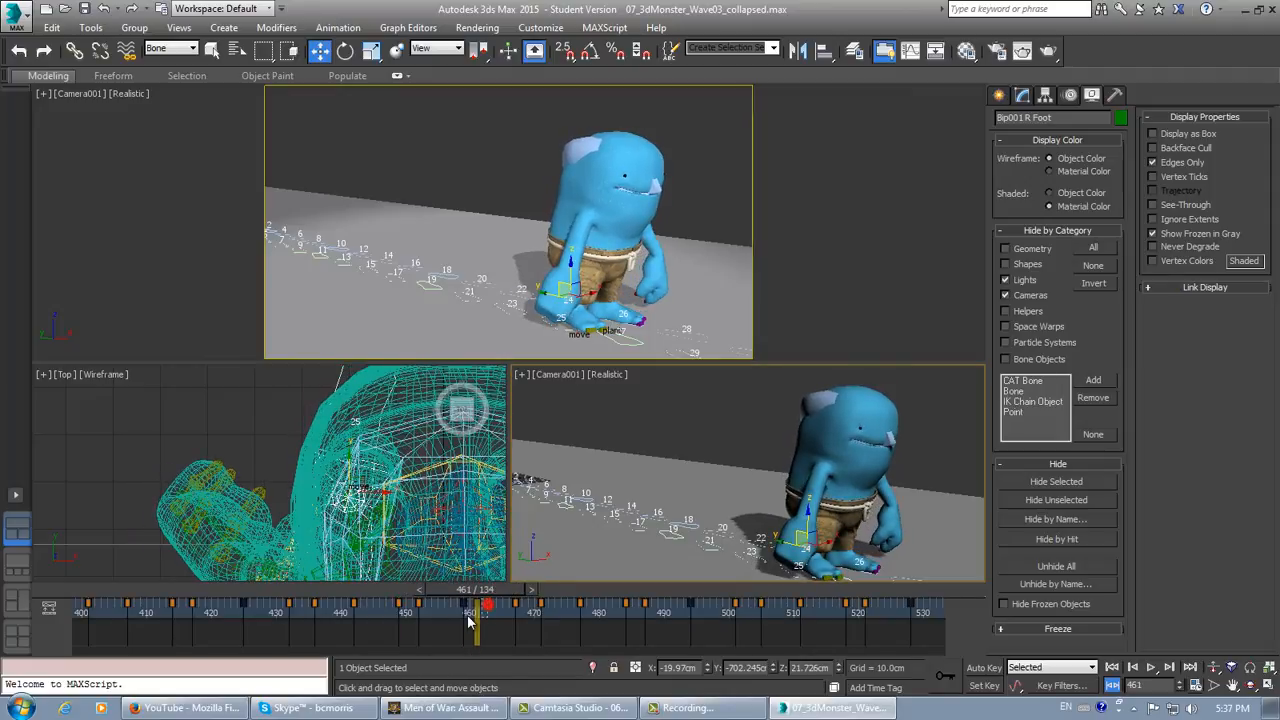
{"action": "key", "text": "Delete"}
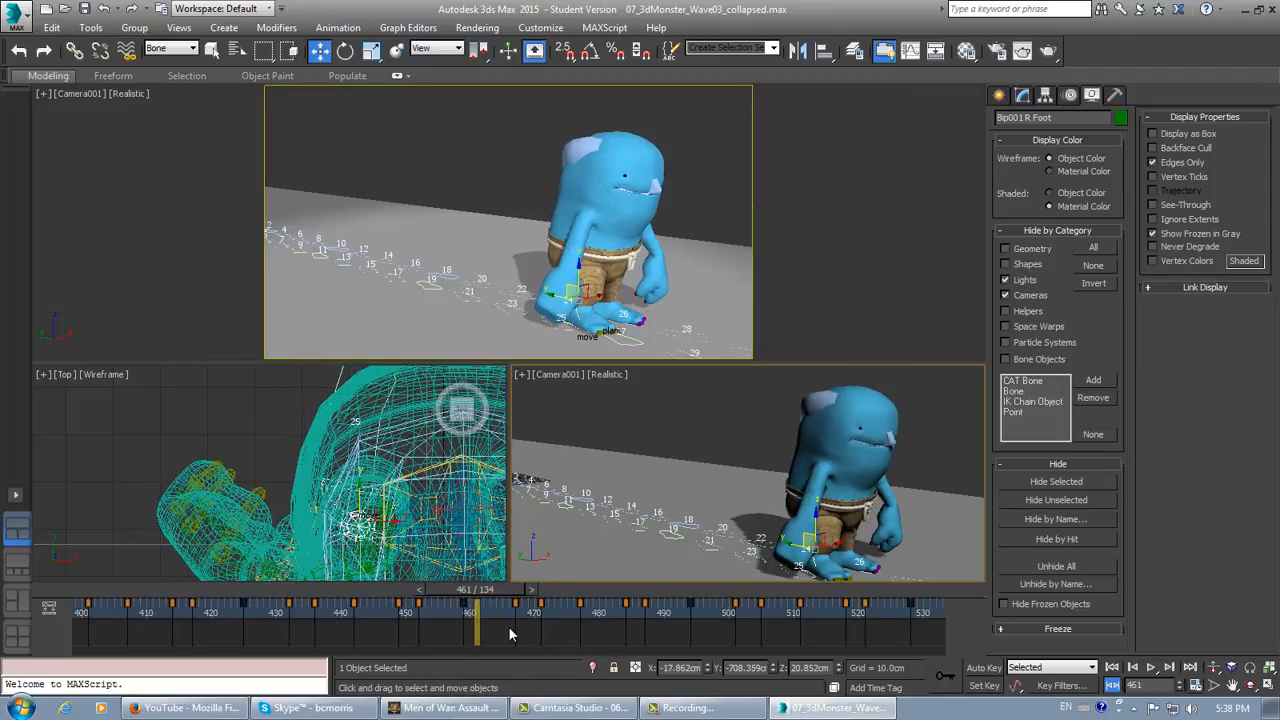
{"action": "left_click_drag", "start_coordinate": [498, 587], "coordinate": [560, 589]}
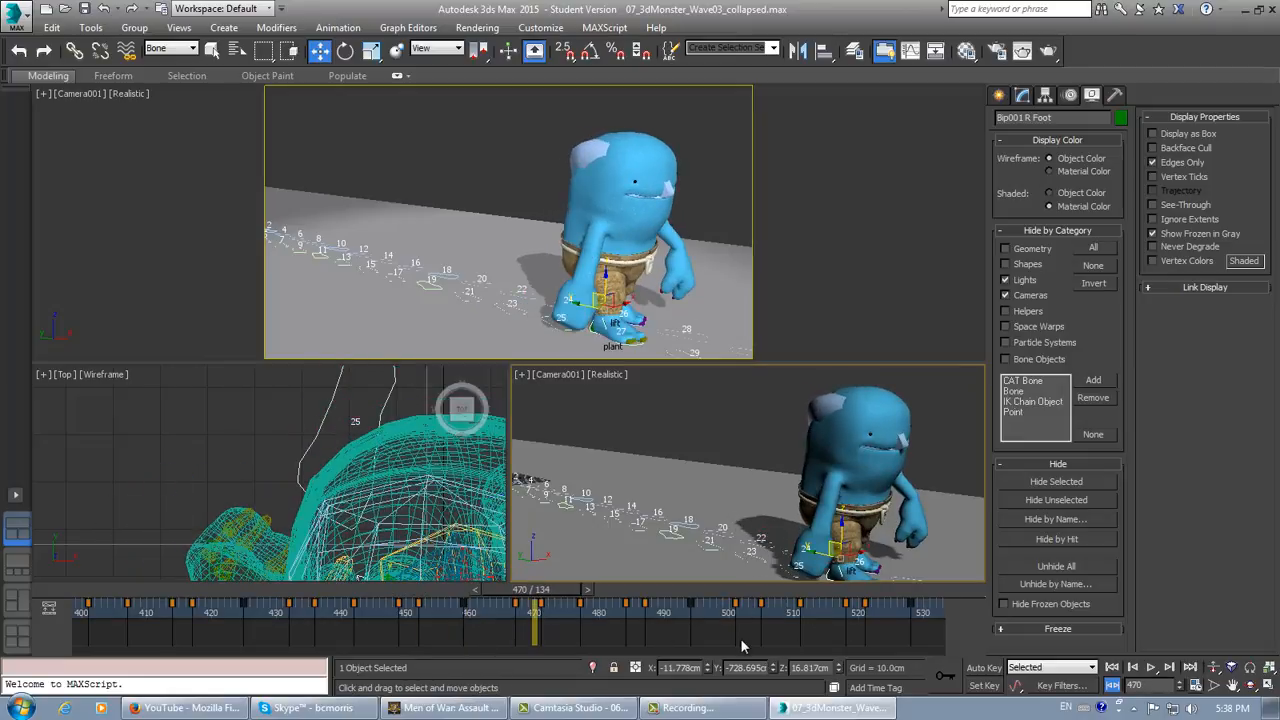
Widen the active range to 180 frames, shift it forward to start at frame 503, and delete the right foot's key just after frame 599.
{"action": "right_click_drag", "start_coordinate": [776, 628], "coordinate": [464, 648], "text": "ctrl+alt"}
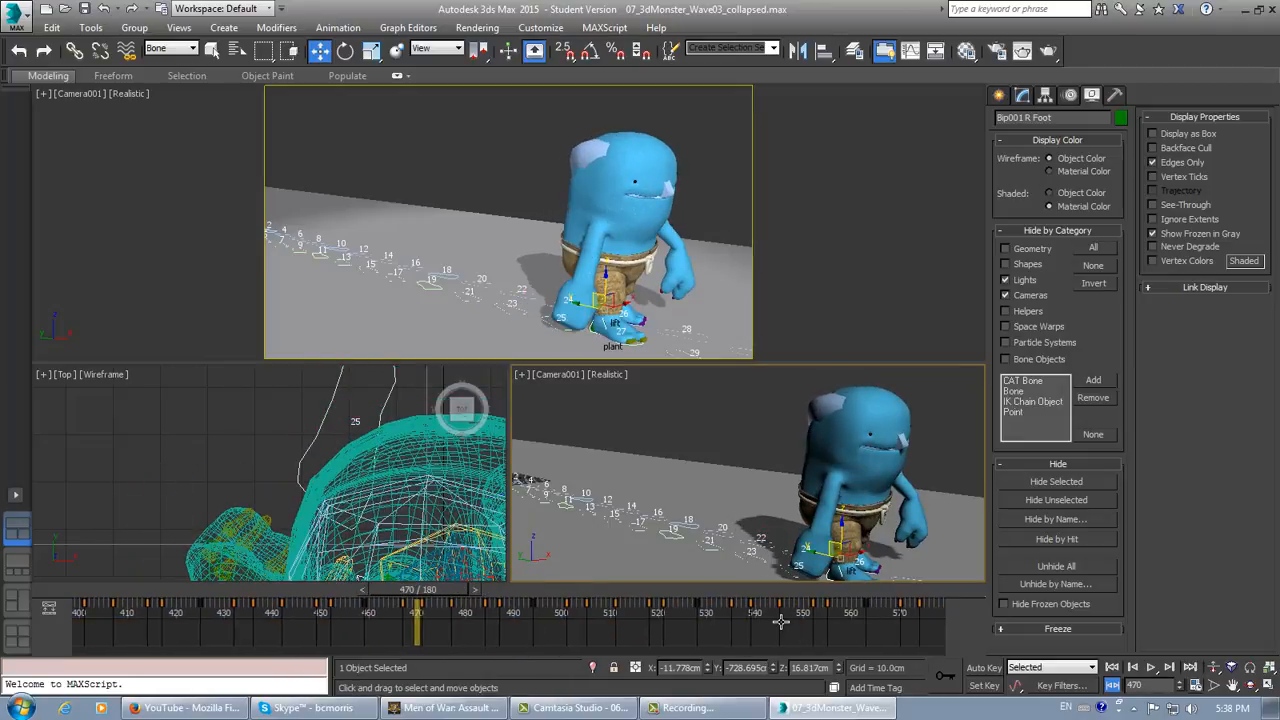
{"action": "middle_click_drag", "start_coordinate": [781, 622], "coordinate": [440, 629], "text": "ctrl+alt"}
{"action": "middle_click_drag", "start_coordinate": [820, 634], "coordinate": [586, 629], "text": "ctrl+alt"}
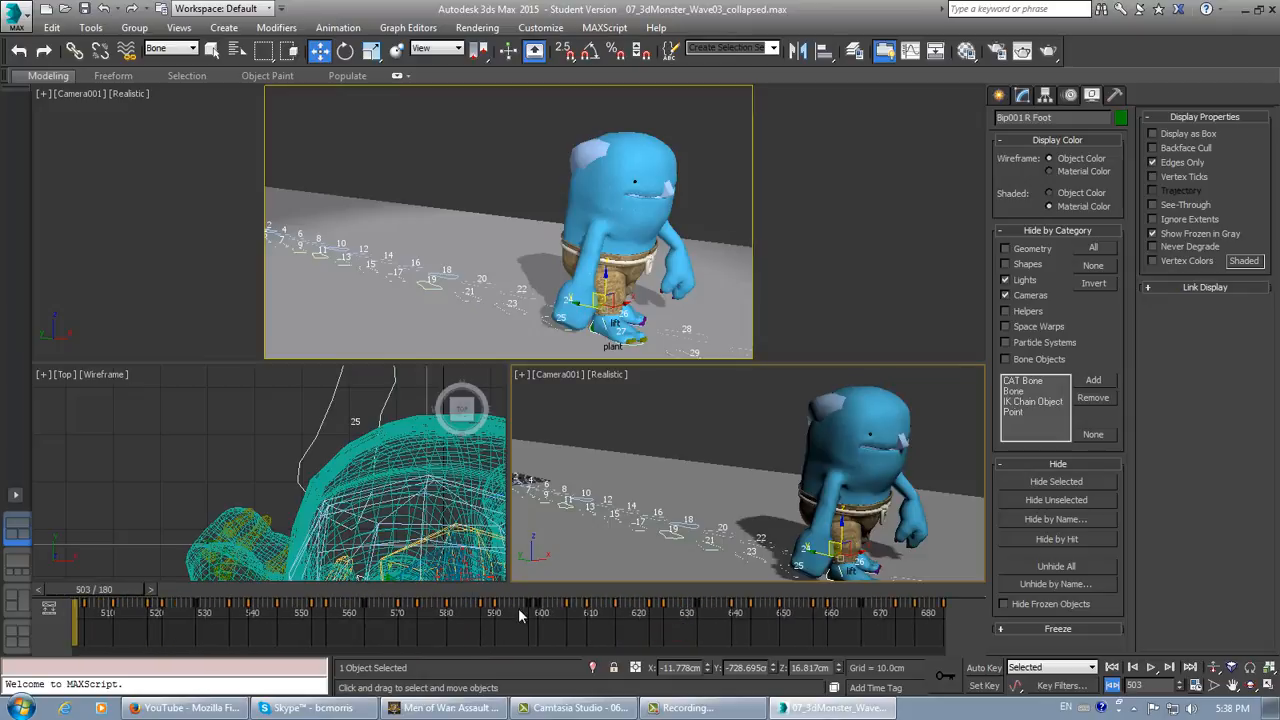
{"action": "left_click_drag", "start_coordinate": [135, 589], "coordinate": [545, 589]}
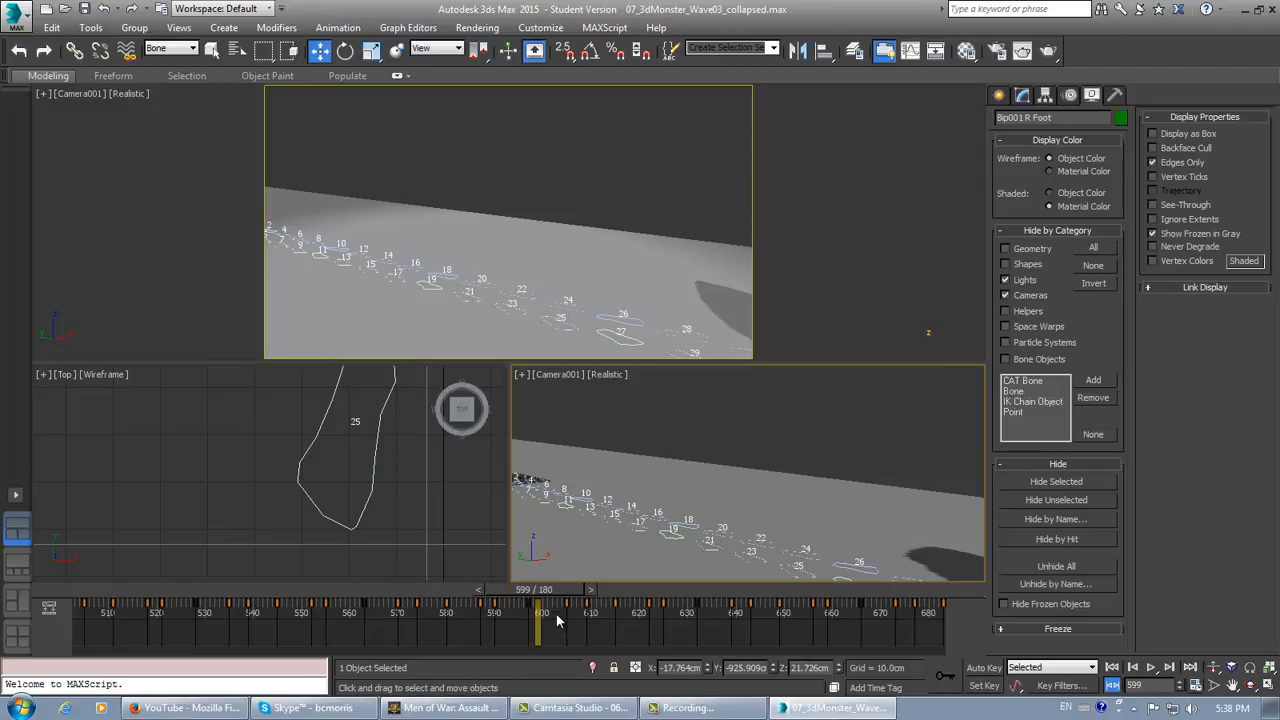
{"action": "left_click", "coordinate": [552, 609]}
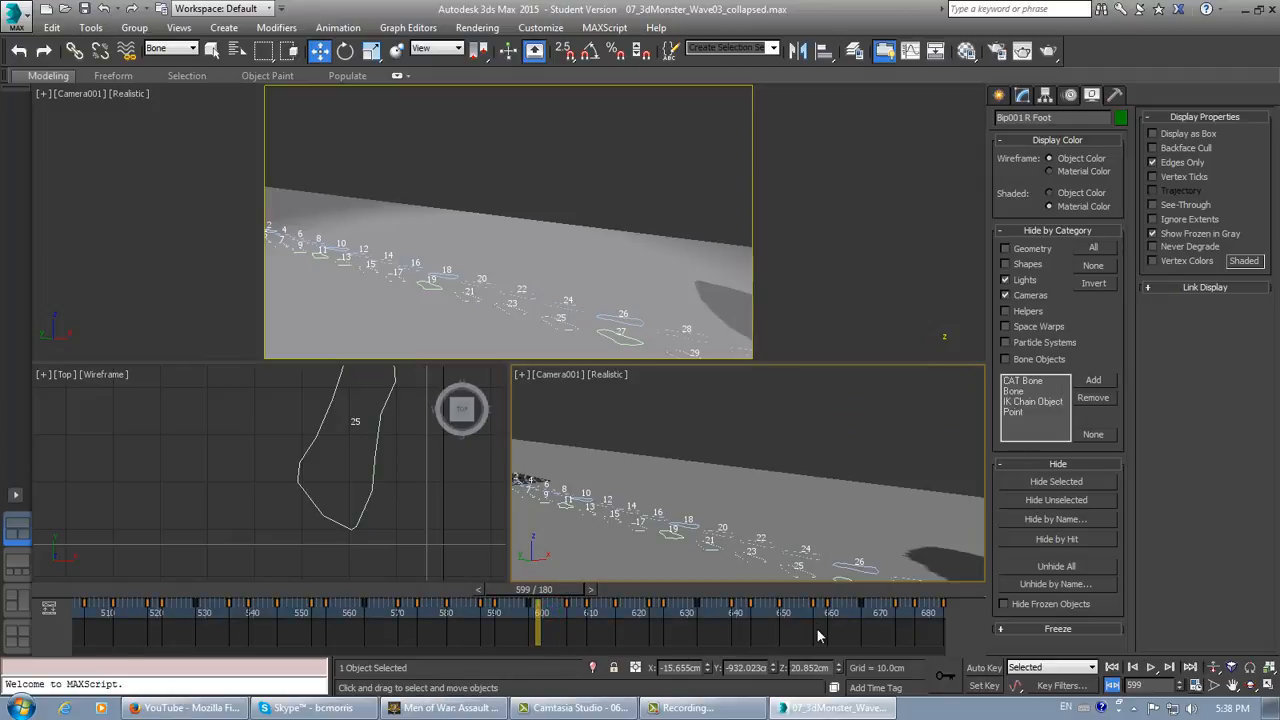
Examine the right foot's keys along the earlier part of the timeline and return to frame 436.
{"action": "middle_click_drag", "start_coordinate": [817, 629], "coordinate": [920, 628], "text": "ctrl+alt"}
{"action": "middle_click_drag", "start_coordinate": [280, 626], "coordinate": [670, 630], "text": "ctrl+alt"}
{"action": "middle_click_drag", "start_coordinate": [306, 642], "coordinate": [690, 630], "text": "ctrl+alt"}
{"action": "middle_click_drag", "start_coordinate": [242, 612], "coordinate": [582, 628], "text": "ctrl+alt"}
{"action": "middle_click_drag", "start_coordinate": [292, 626], "coordinate": [84, 626], "text": "ctrl+alt"}
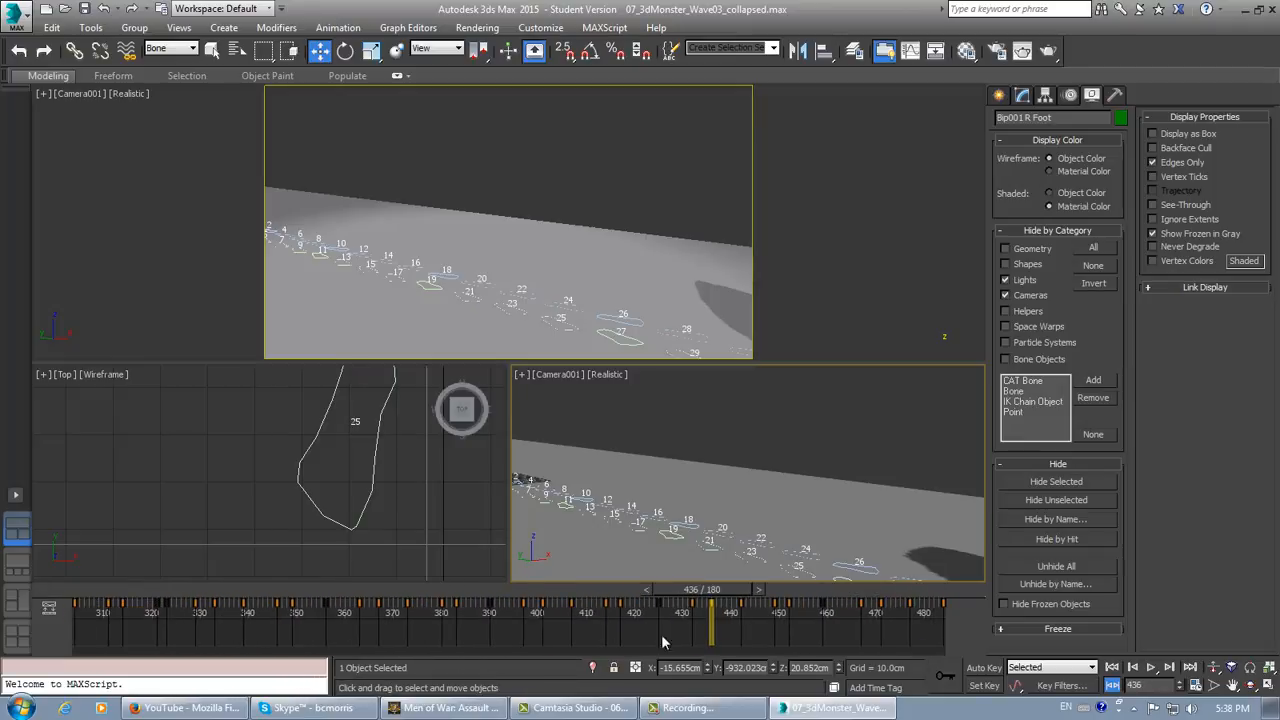
{"action": "middle_click_drag", "start_coordinate": [662, 641], "coordinate": [57, 590], "text": "ctrl+alt"}
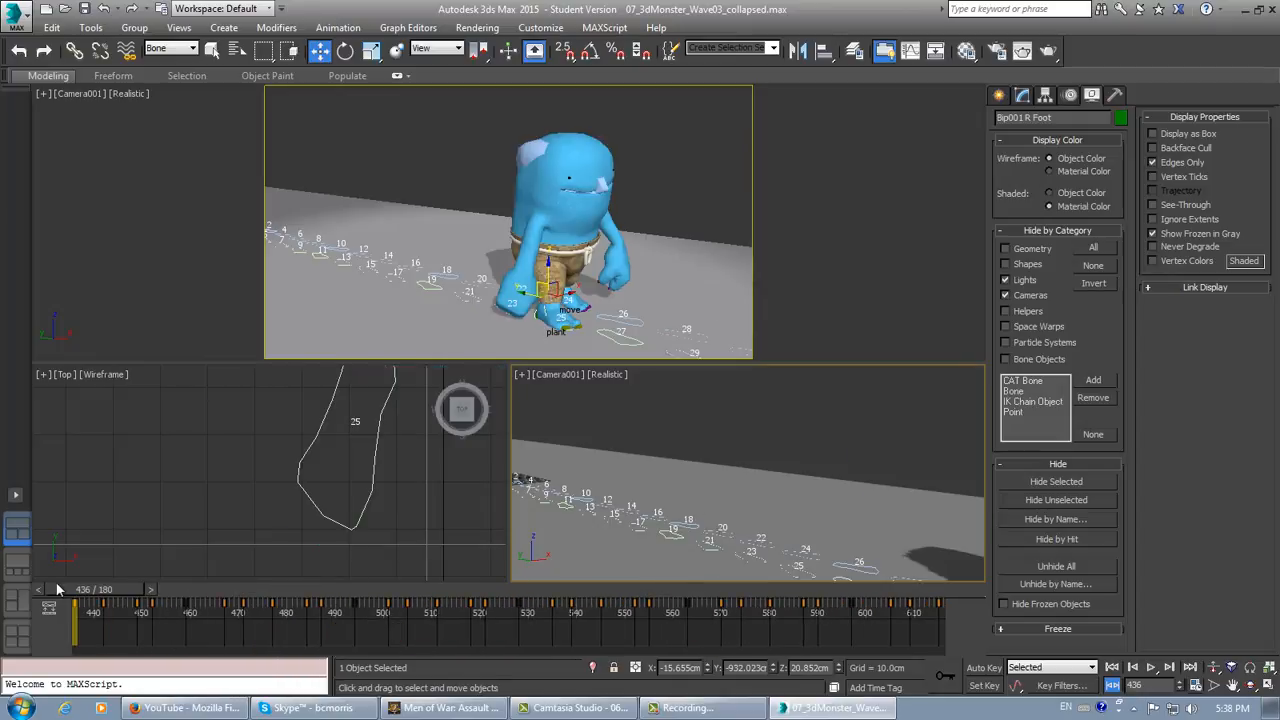
{"action": "mouse_move", "coordinate": [92, 591]}
{"action": "left_mouse_down"}
{"action": "mouse_move", "coordinate": [457, 600]}
{"action": "mouse_move", "coordinate": [978, 641]}
{"action": "mouse_move", "coordinate": [271, 631]}
{"action": "mouse_move", "coordinate": [72, 606]}
{"action": "left_mouse_up"}
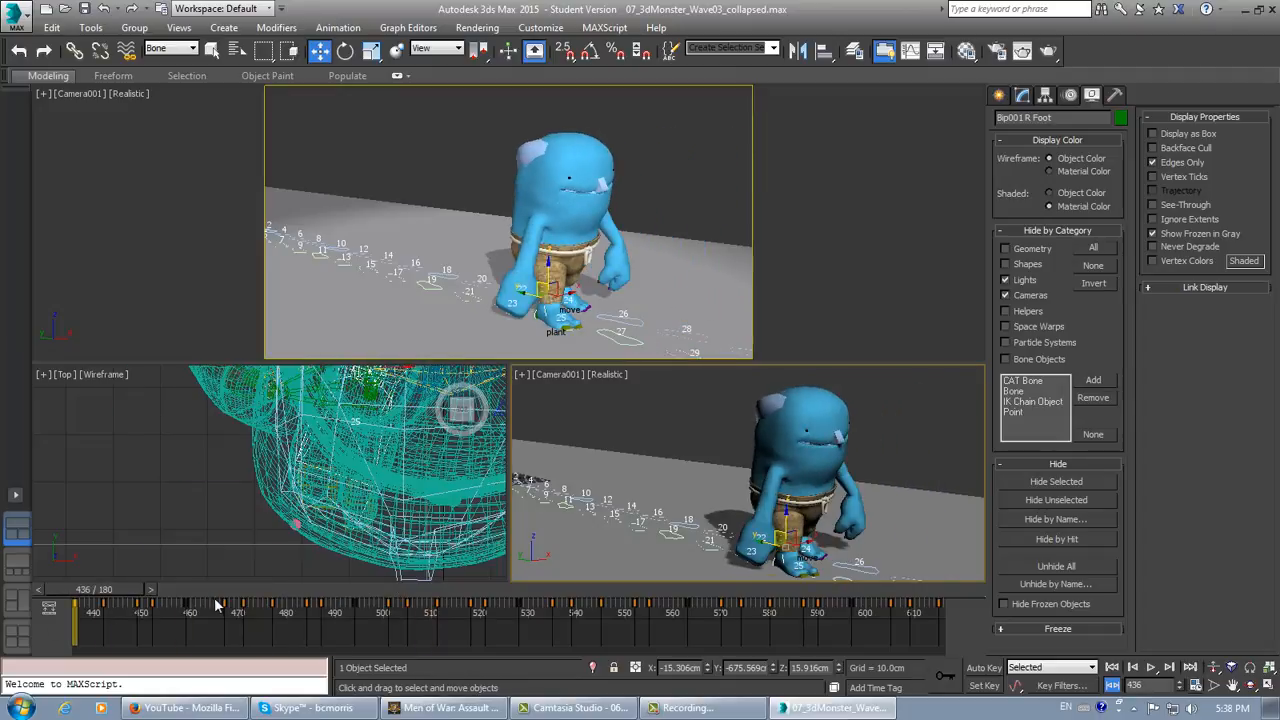
Select the monster's left foot and shift the active time range back to start at frame 14.
{"action": "left_click", "coordinate": [808, 546]}
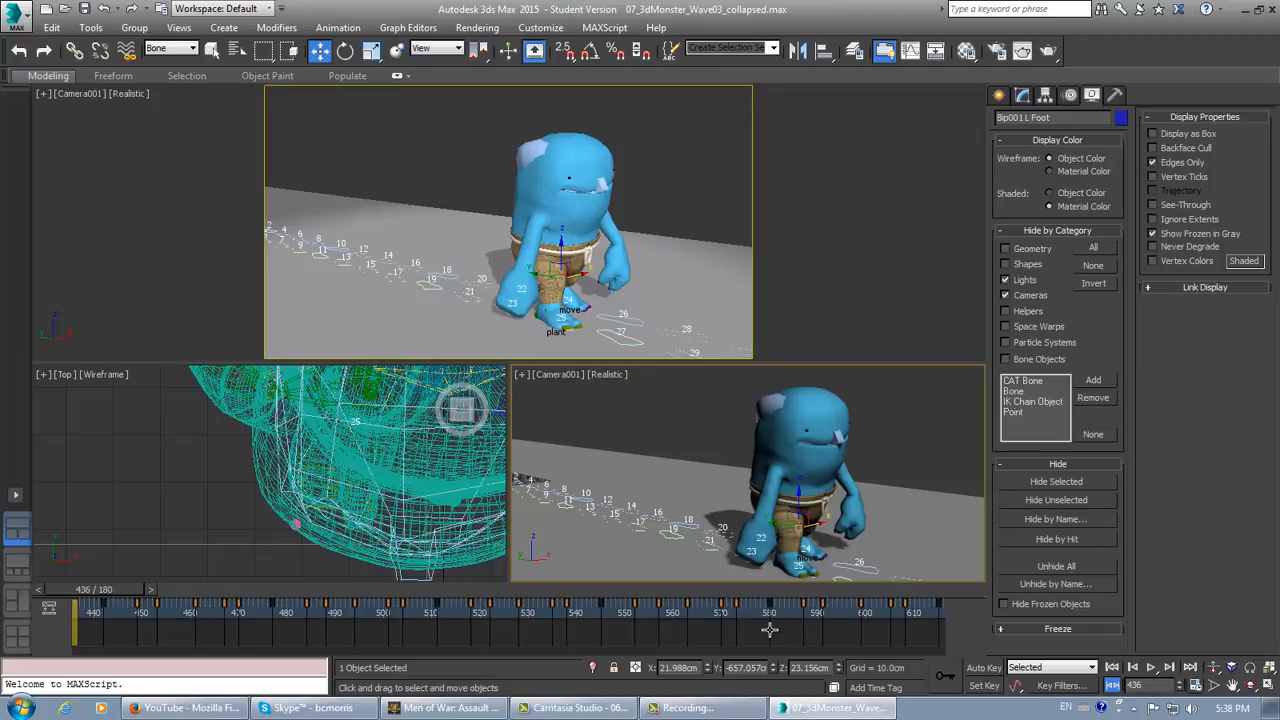
{"action": "middle_click_drag", "start_coordinate": [792, 638], "coordinate": [860, 620], "text": "ctrl+alt"}
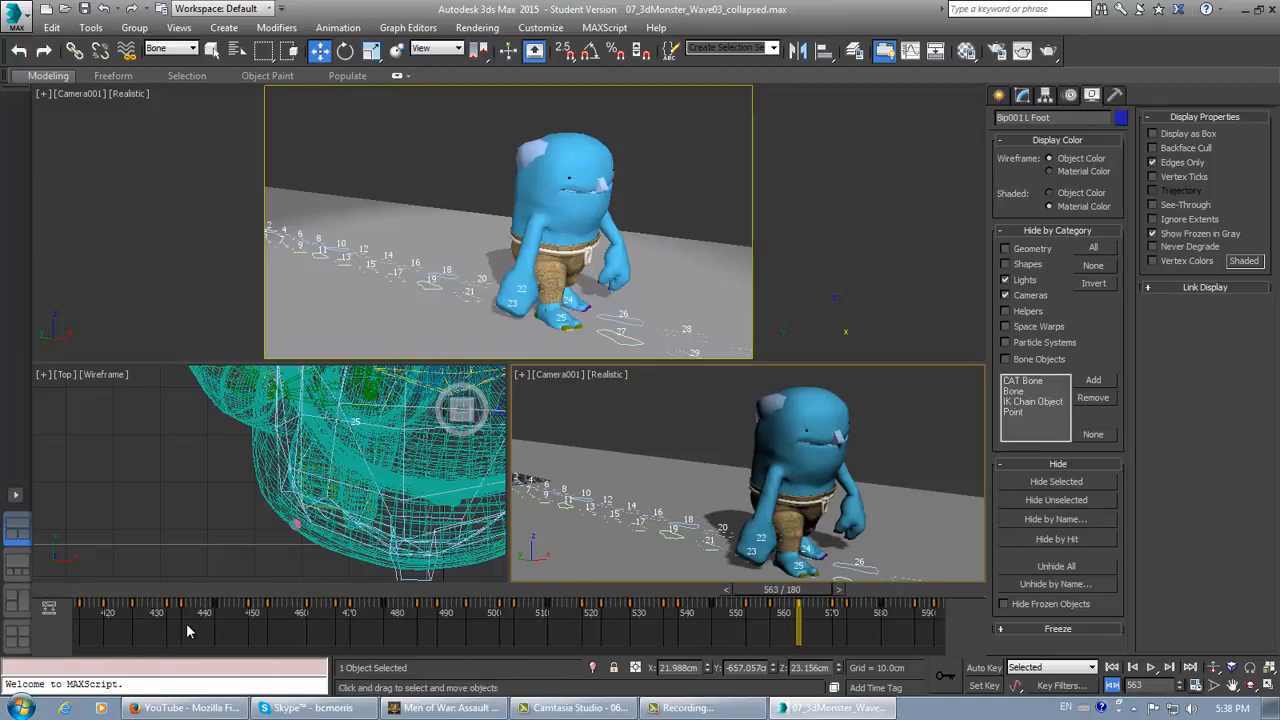
{"action": "middle_click_drag", "start_coordinate": [186, 630], "coordinate": [789, 652], "text": "ctrl+alt"}
{"action": "middle_click_drag", "start_coordinate": [251, 624], "coordinate": [700, 622], "text": "ctrl+alt"}
{"action": "middle_click_drag", "start_coordinate": [181, 616], "coordinate": [95, 650], "text": "ctrl+alt"}
{"action": "middle_click_drag", "start_coordinate": [577, 643], "coordinate": [666, 648], "text": "ctrl+alt"}
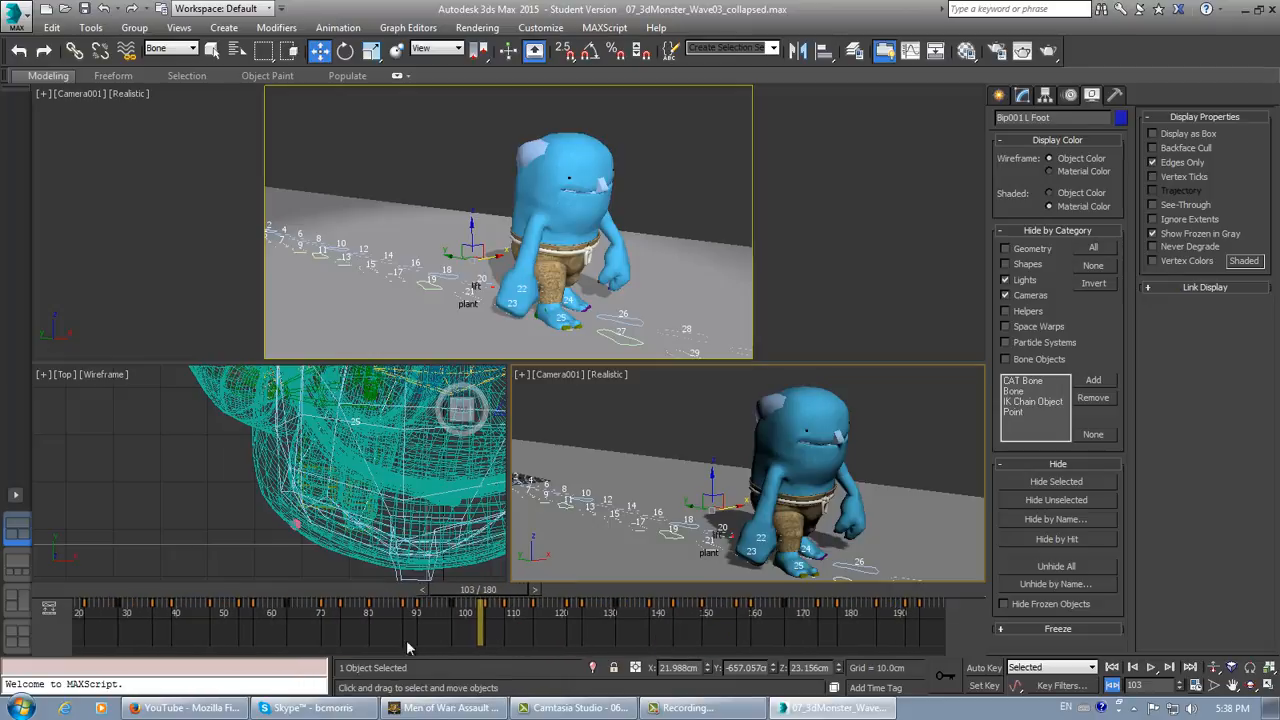
{"action": "middle_click_drag", "start_coordinate": [300, 631], "coordinate": [323, 630], "text": "ctrl+alt"}
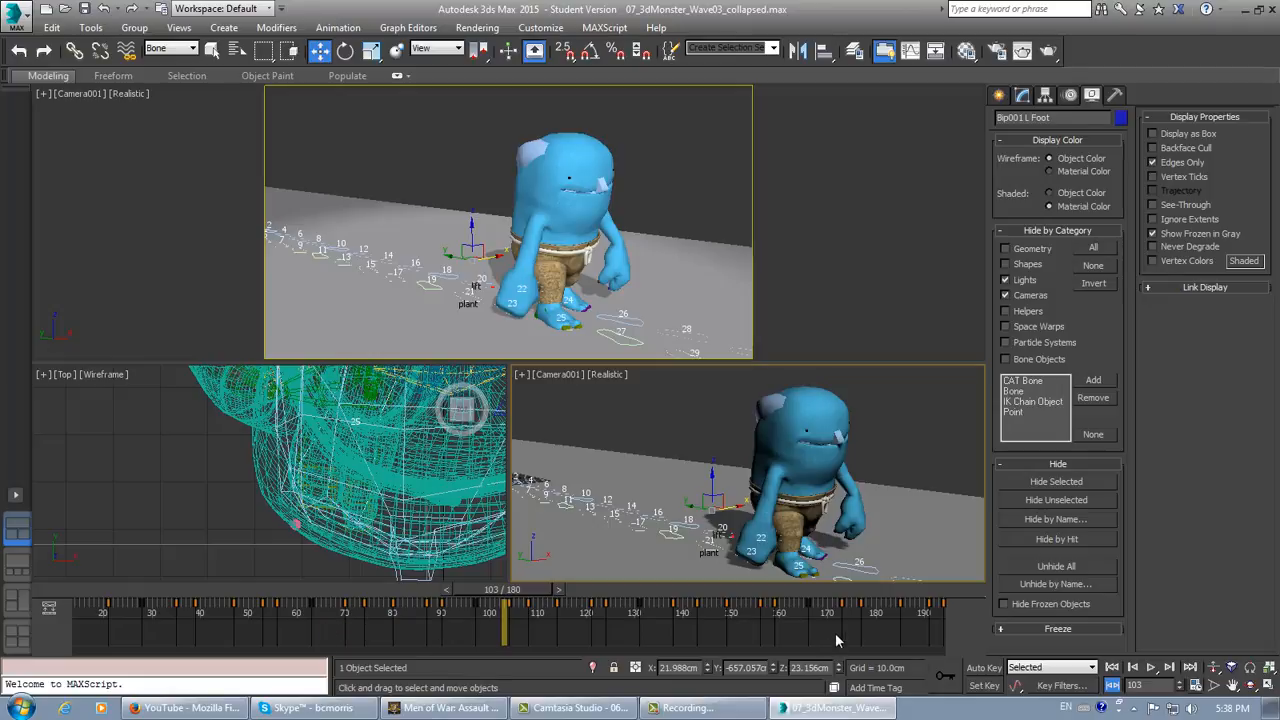
Extend the active time range from frame 14 to a length of 547 frames, scrubbing ahead to check where the monster leaves view.
{"action": "right_click_drag", "start_coordinate": [835, 634], "coordinate": [663, 628], "text": "ctrl+alt"}
{"action": "right_click_drag", "start_coordinate": [869, 619], "coordinate": [590, 630], "text": "ctrl+alt"}
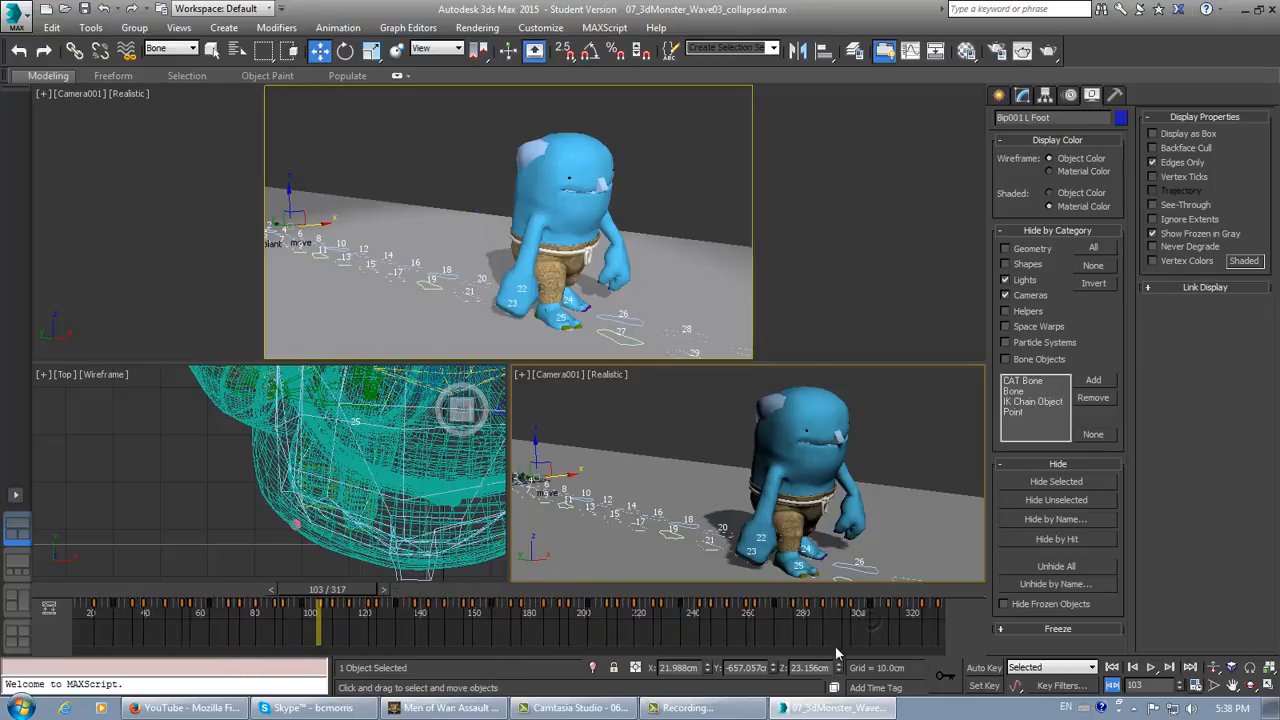
{"action": "right_click_drag", "start_coordinate": [848, 640], "coordinate": [468, 647], "text": "ctrl+alt"}
{"action": "left_click_drag", "start_coordinate": [190, 590], "coordinate": [708, 600]}
{"action": "key", "text": "w"}
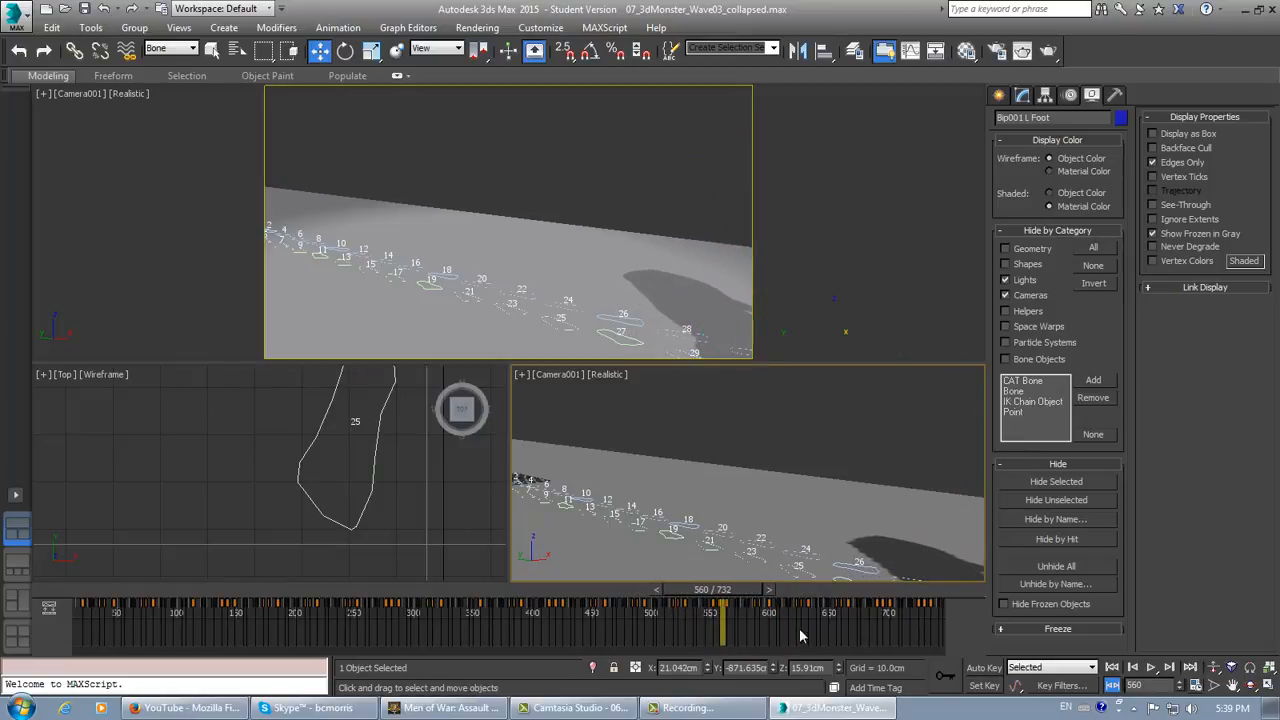
{"action": "right_click_drag", "start_coordinate": [660, 645], "coordinate": [880, 628], "text": "ctrl+alt"}
Scrub through the walk up to frame 536, return to frame 14, and save the scene.
{"action": "left_click_drag", "start_coordinate": [949, 597], "coordinate": [45, 627]}
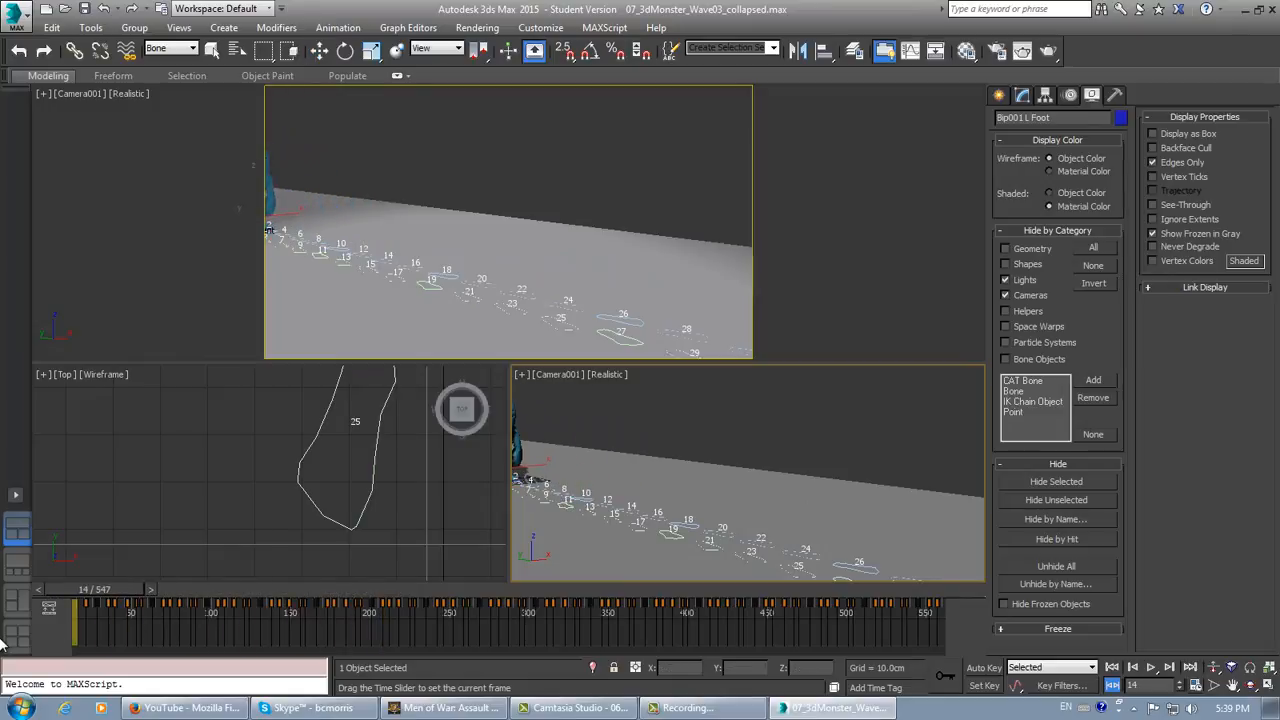
{"action": "key", "text": "w"}
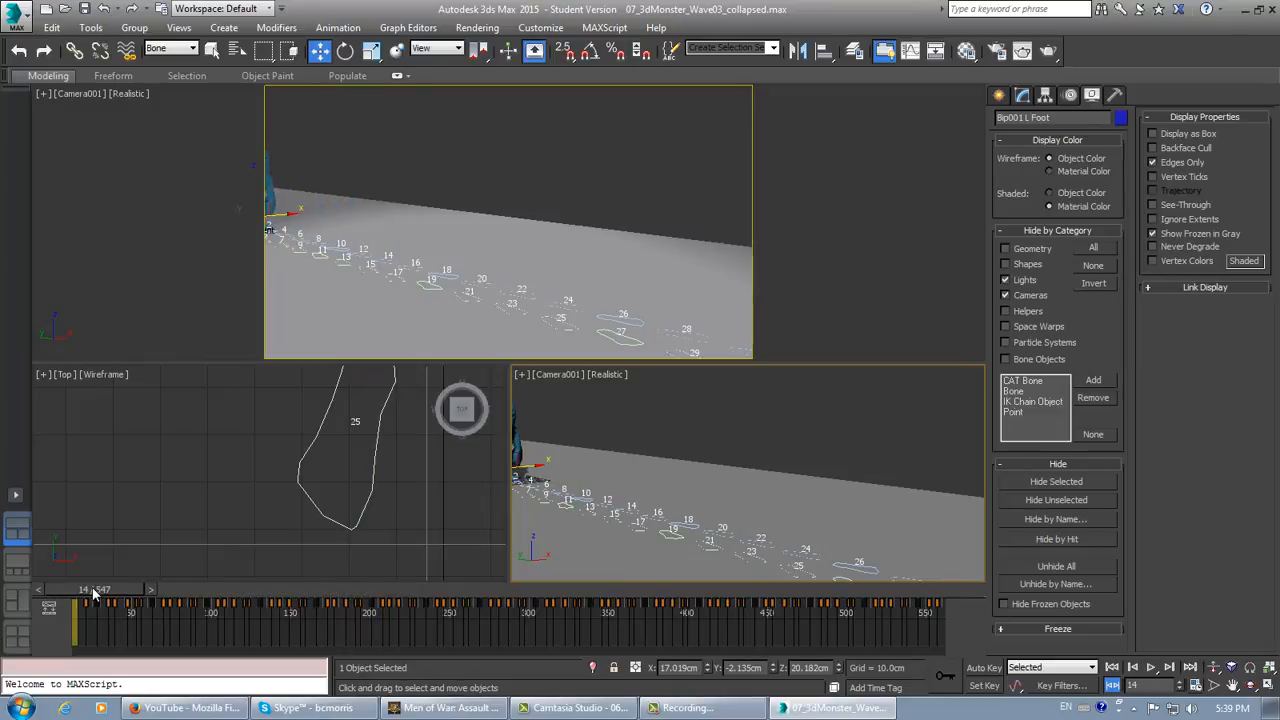
{"action": "left_click_drag", "start_coordinate": [93, 593], "coordinate": [905, 613]}
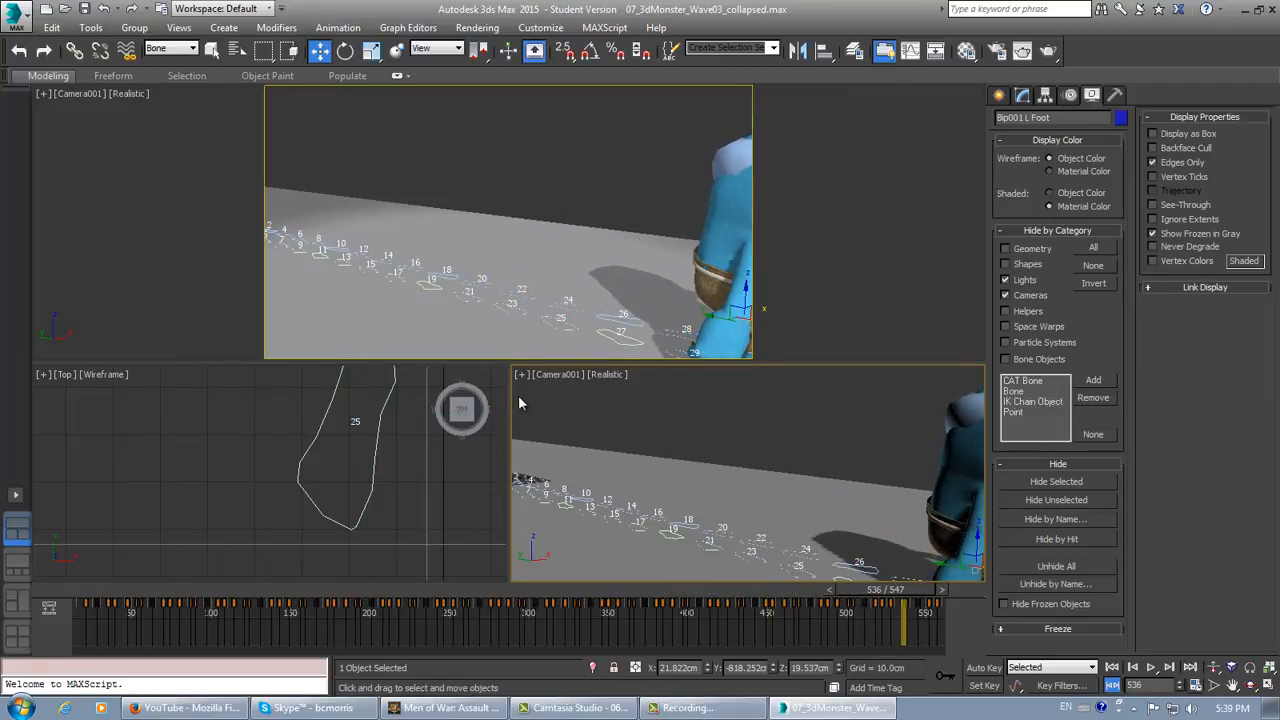
{"action": "left_click_drag", "start_coordinate": [876, 596], "coordinate": [70, 606]}
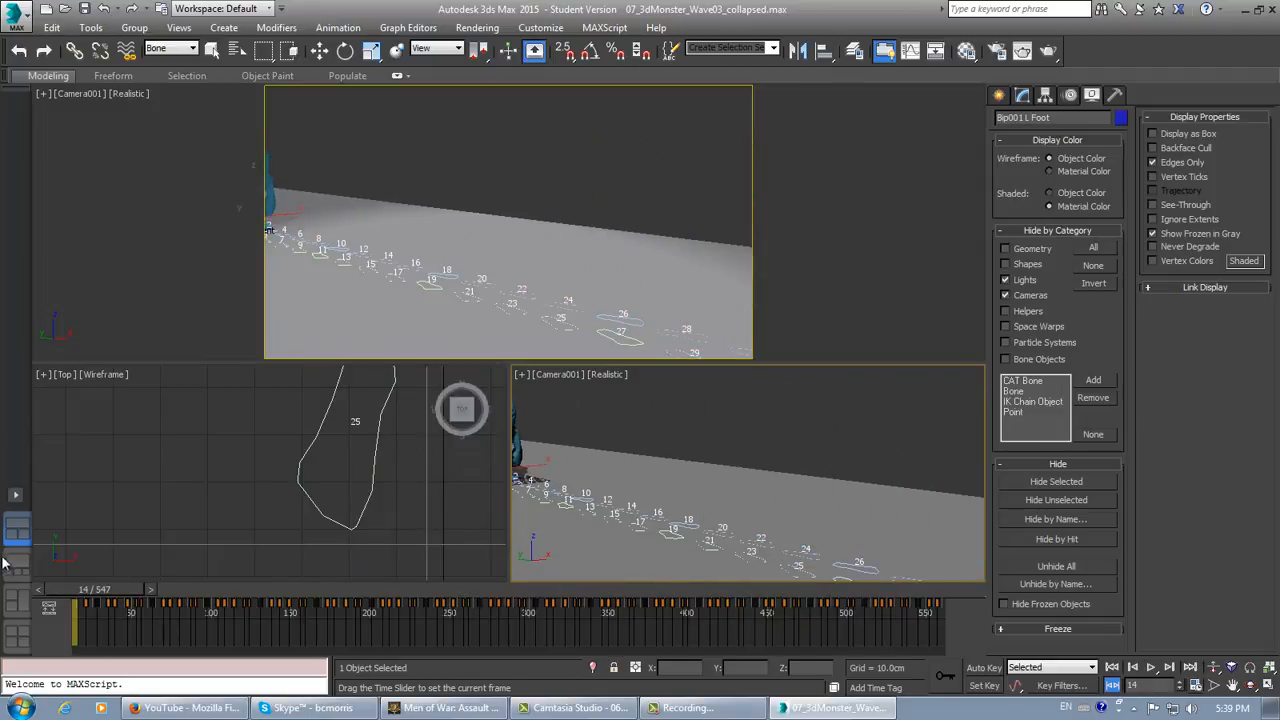
{"action": "key", "text": "w"}
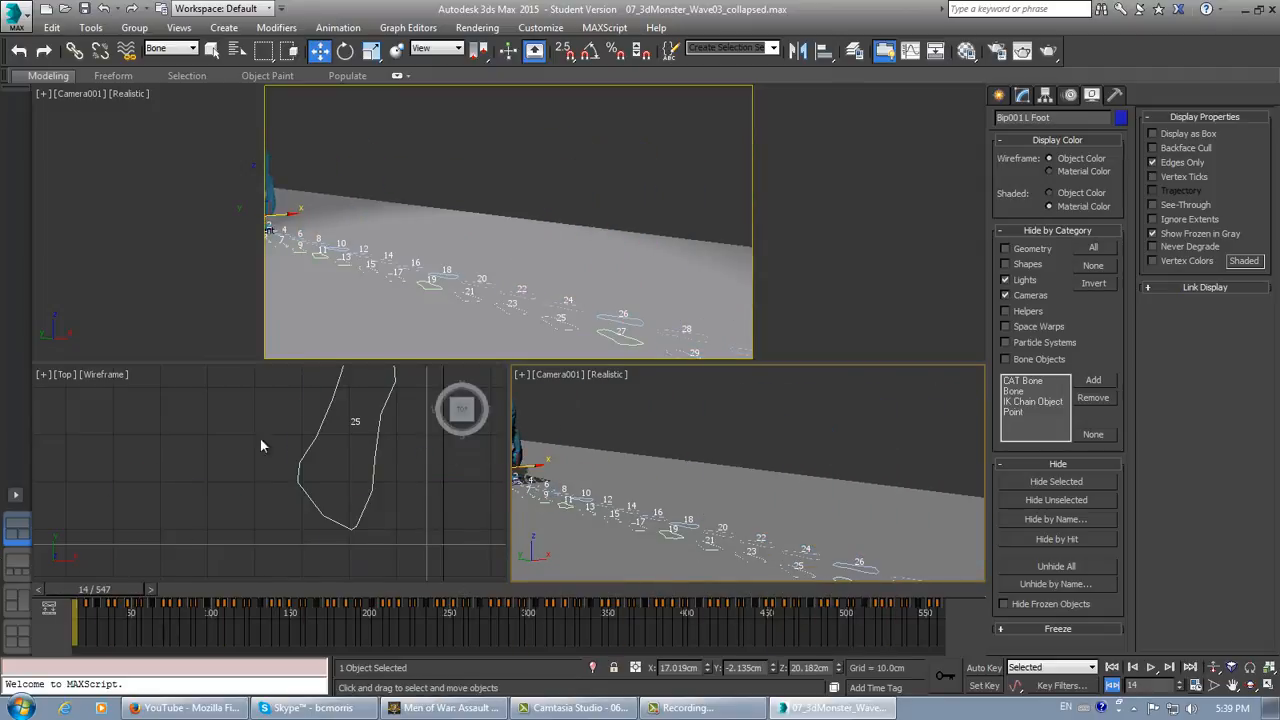
{"action": "left_click", "coordinate": [17, 20]}
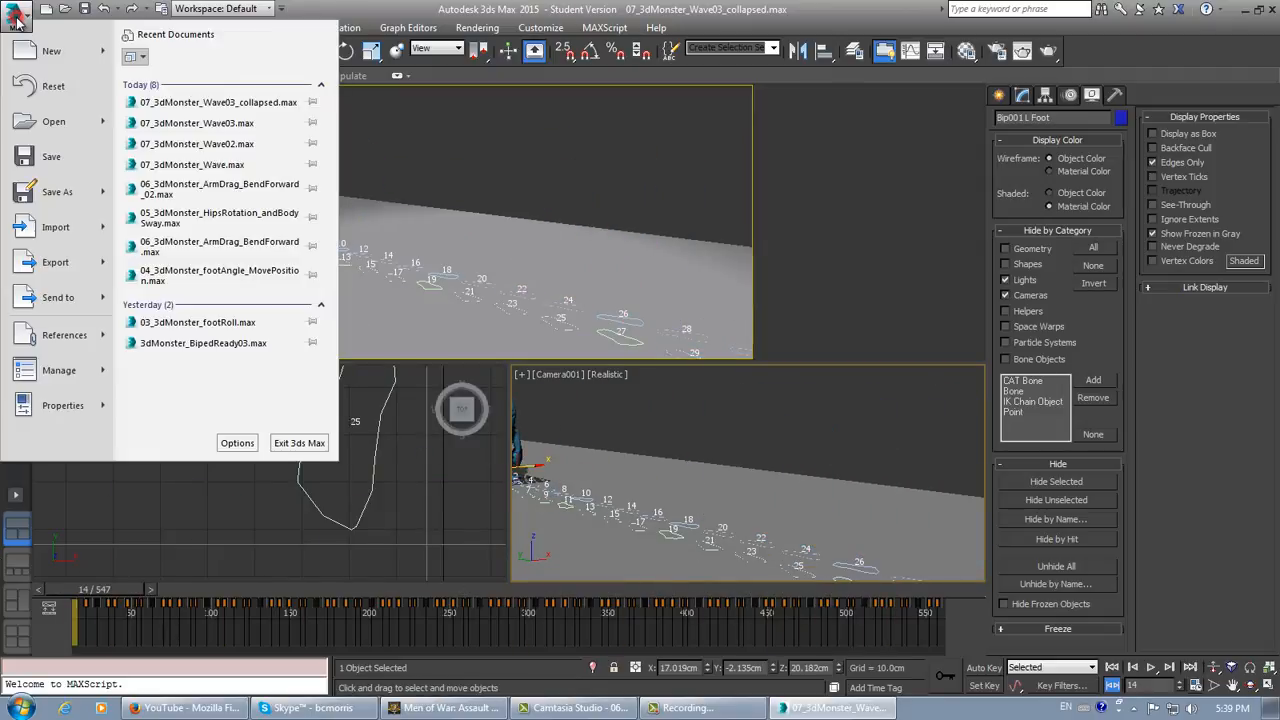
{"action": "left_click", "coordinate": [43, 163]}
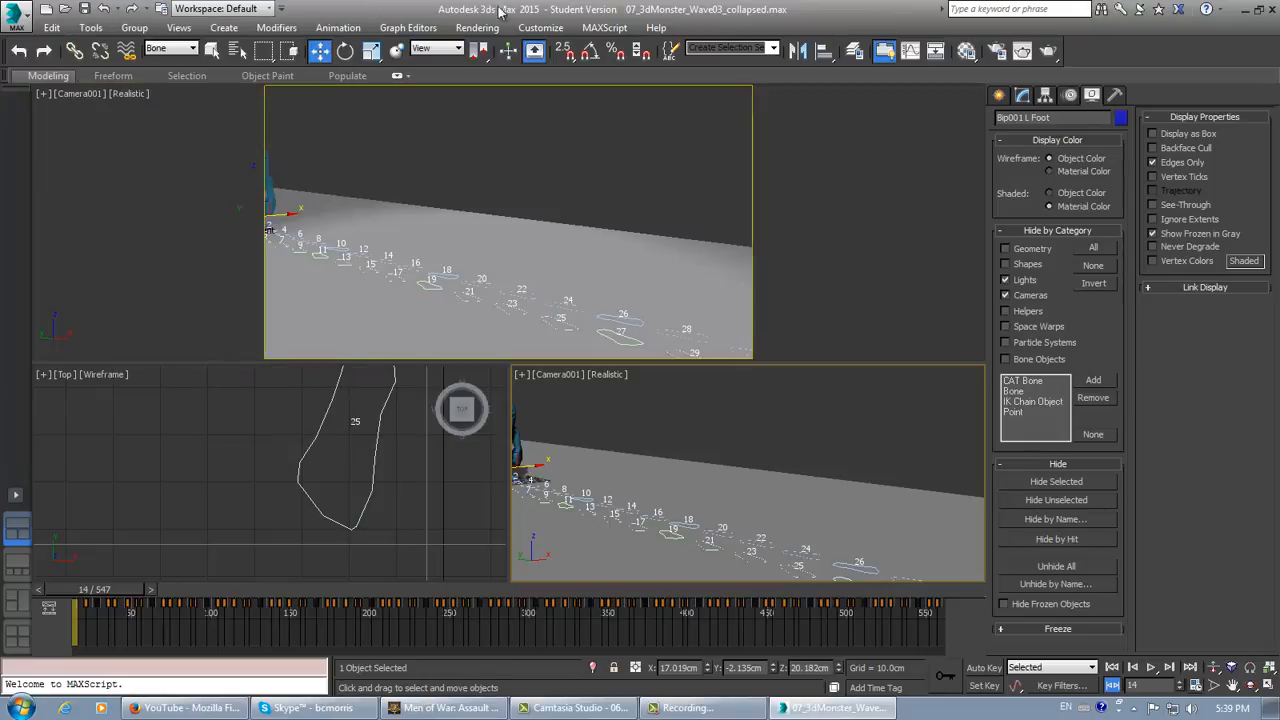
Set the display driver to Nitrous Direct3D 11 (Recommended) in the viewport preferences and accept the change.
{"action": "left_click", "coordinate": [556, 30]}
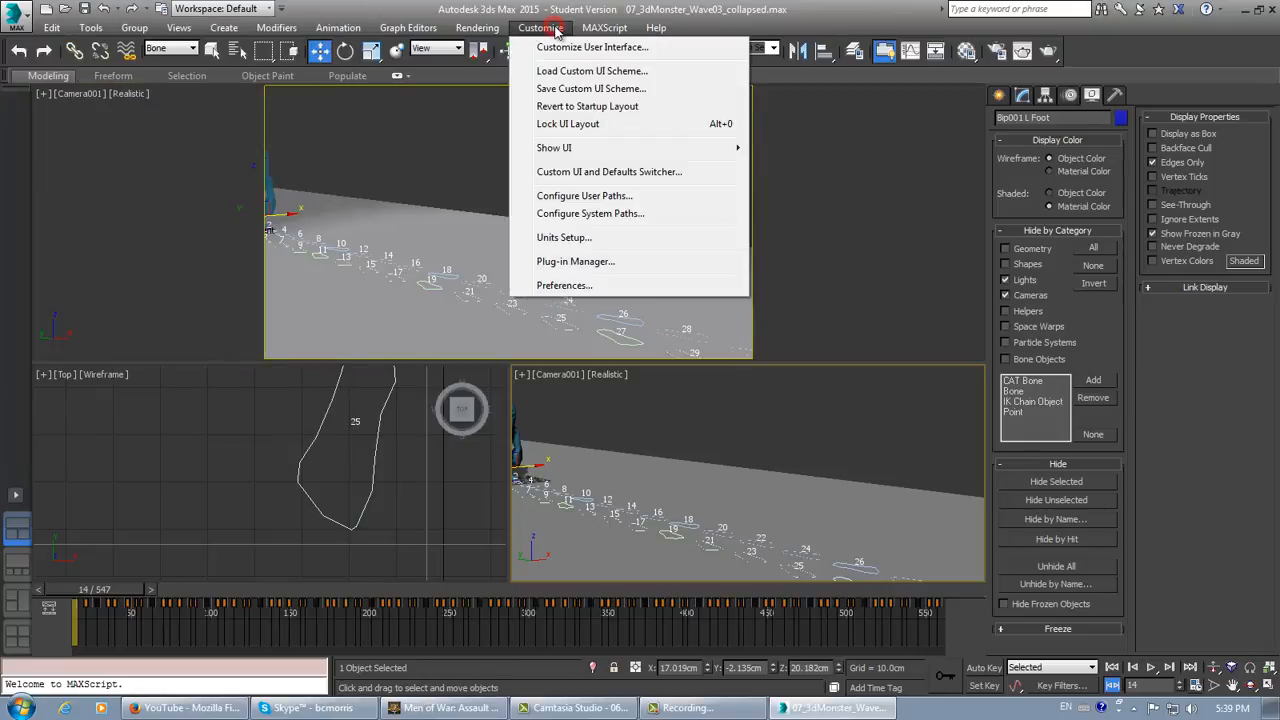
{"action": "left_click", "coordinate": [563, 286]}
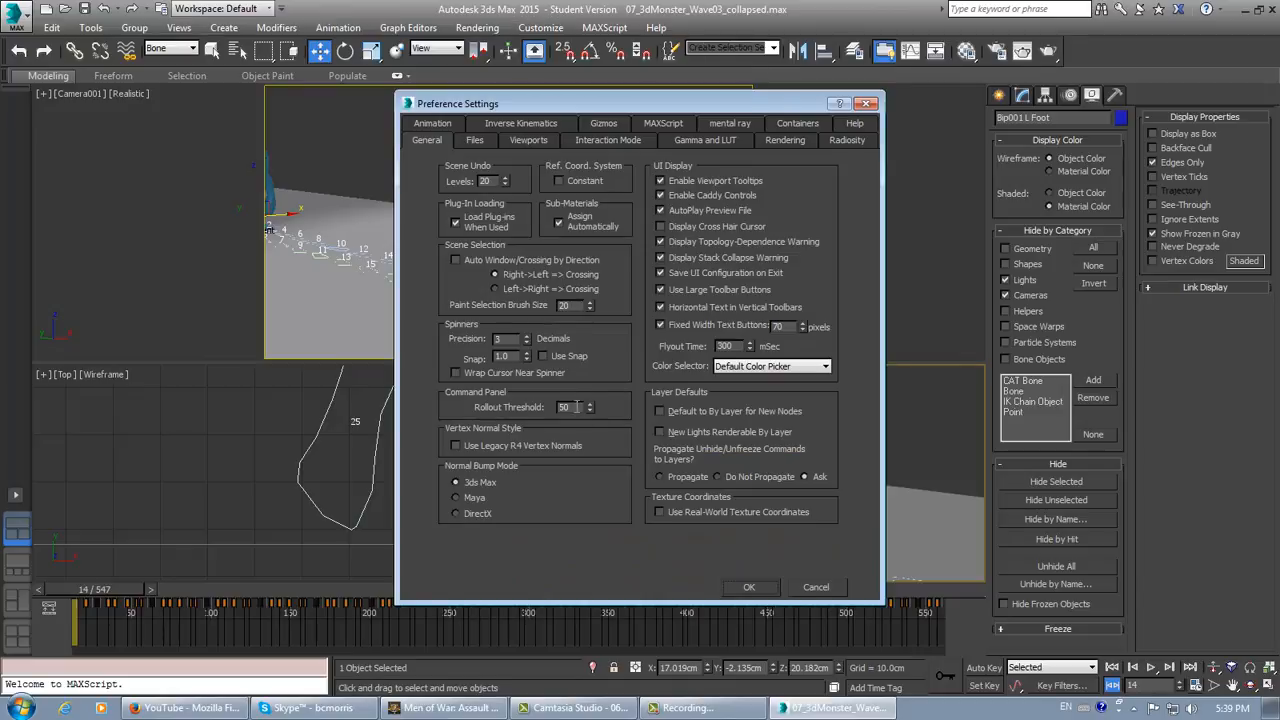
{"action": "left_click", "coordinate": [474, 143]}
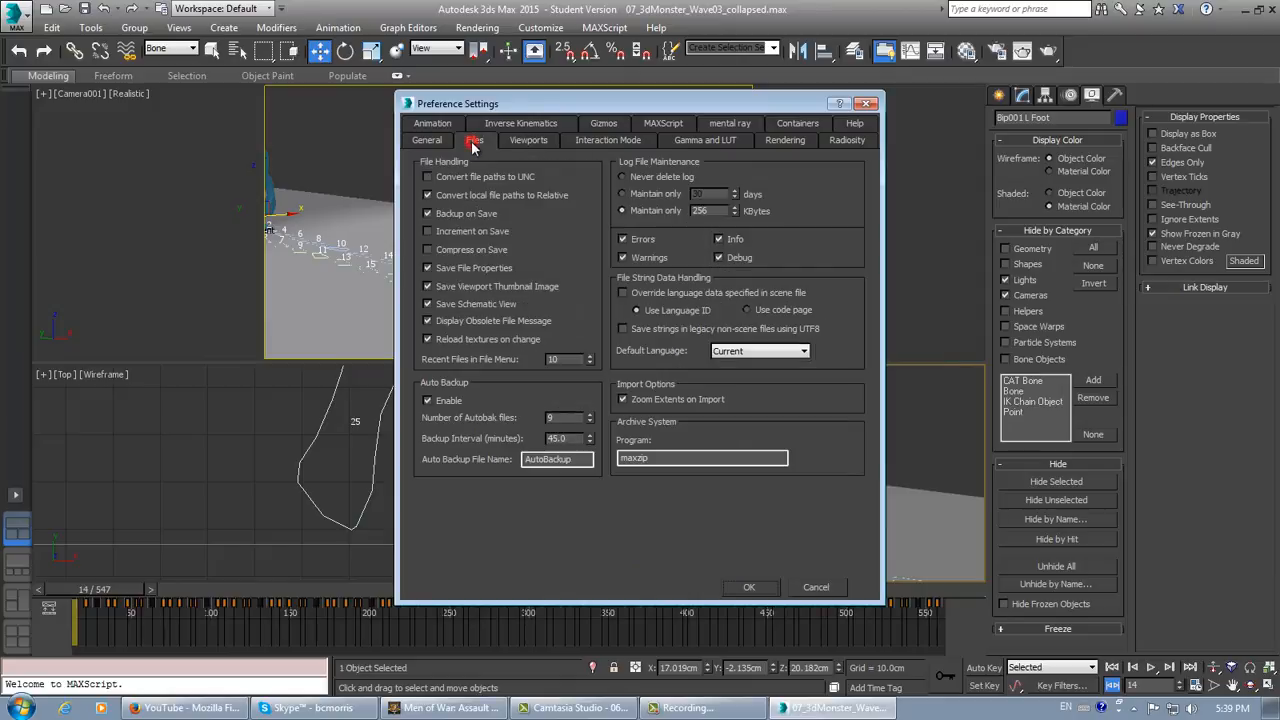
{"action": "left_click", "coordinate": [522, 140]}
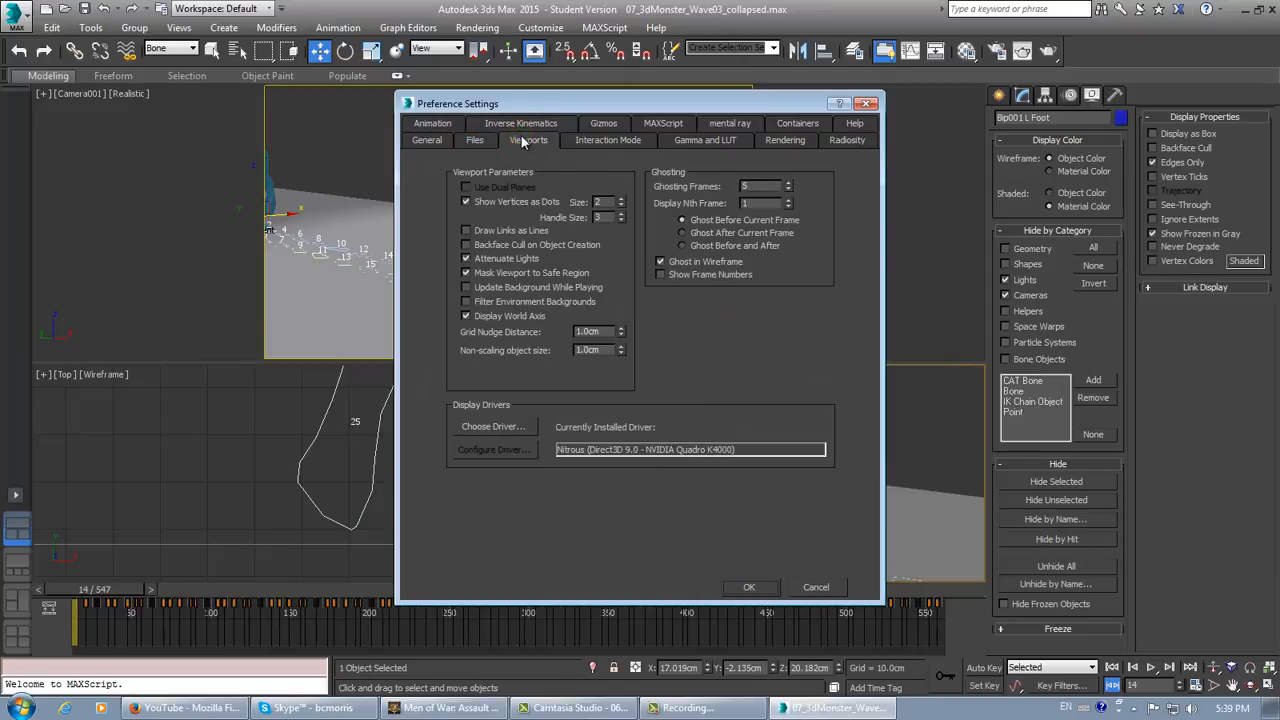
{"action": "left_click", "coordinate": [514, 428]}
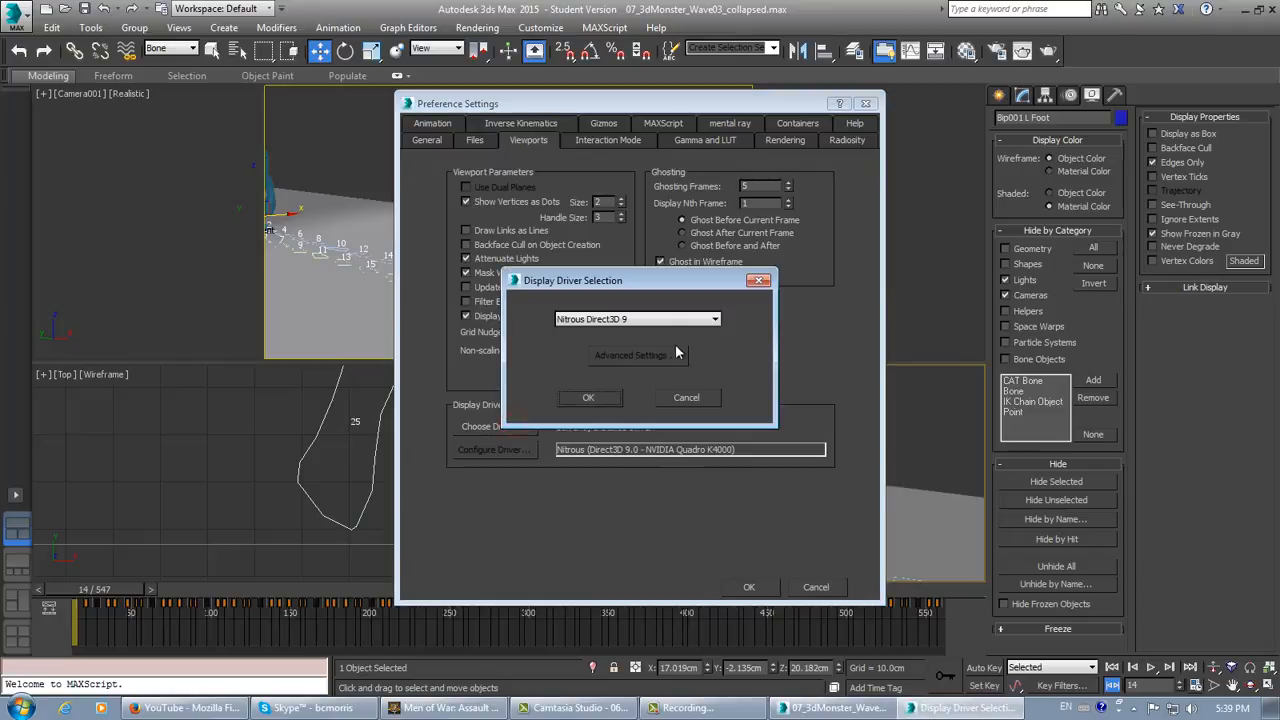
{"action": "left_click", "coordinate": [716, 319]}
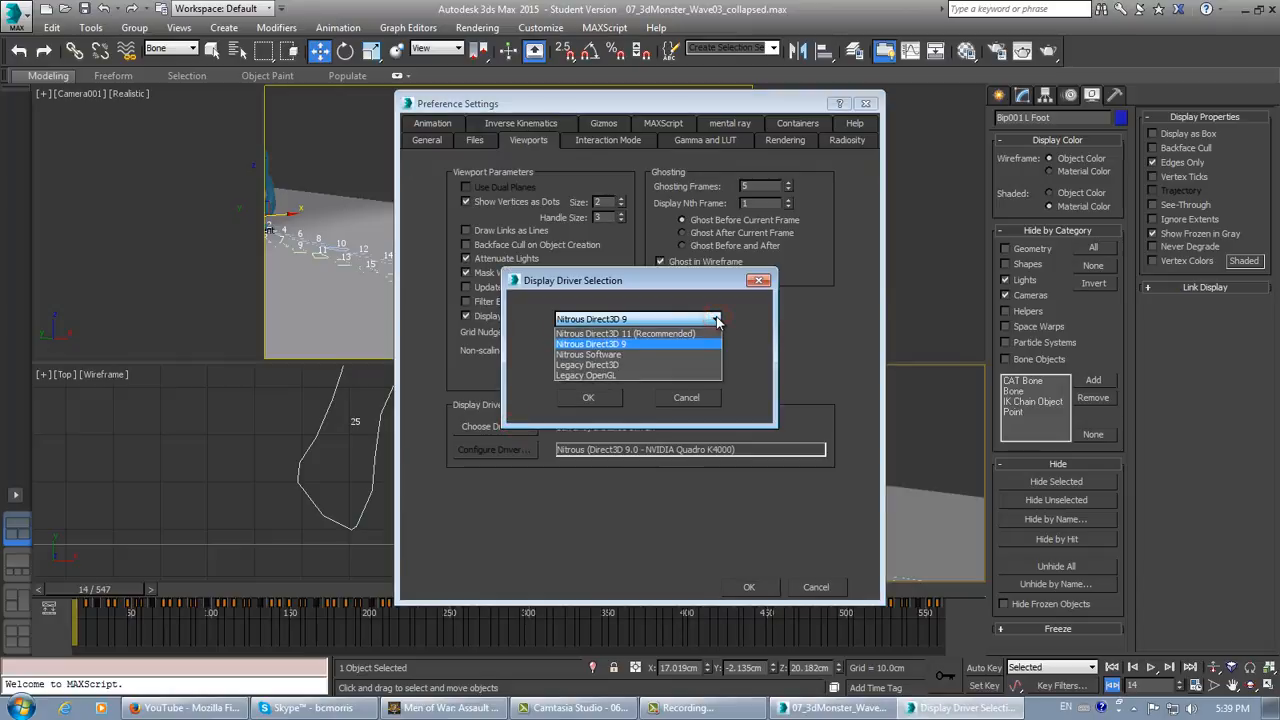
{"action": "left_click", "coordinate": [688, 333]}
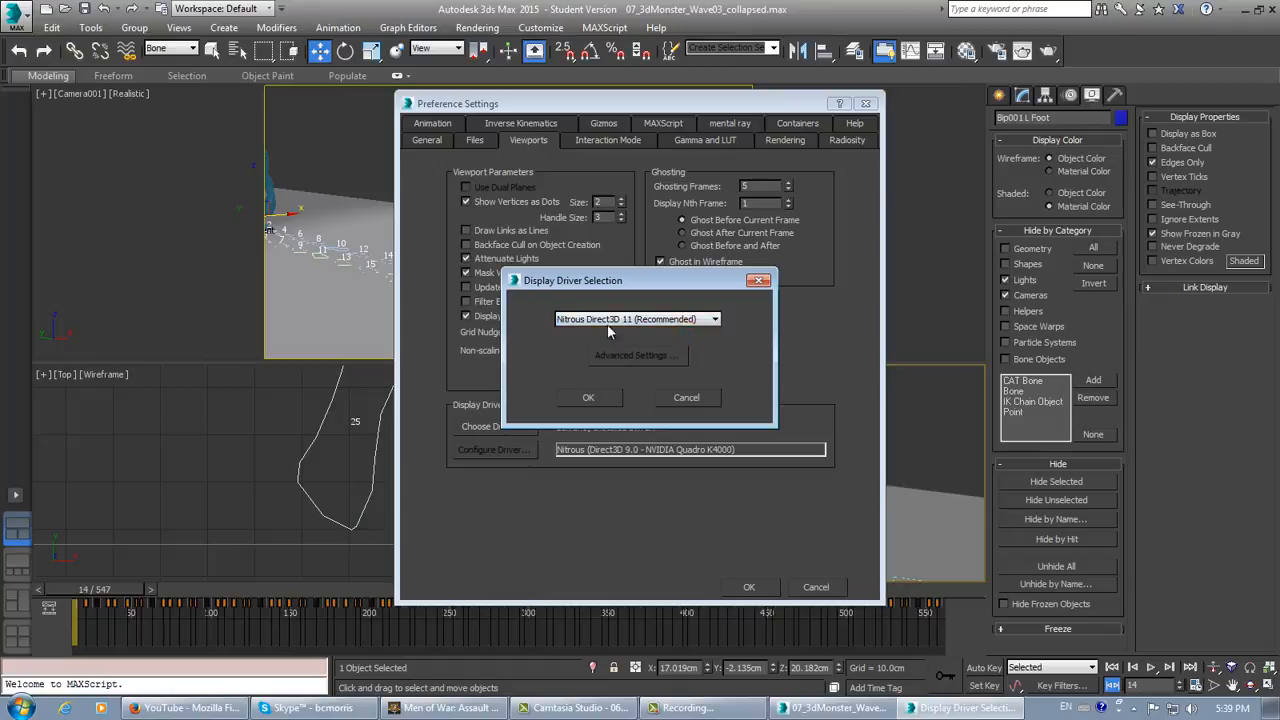
{"action": "left_click", "coordinate": [591, 398]}
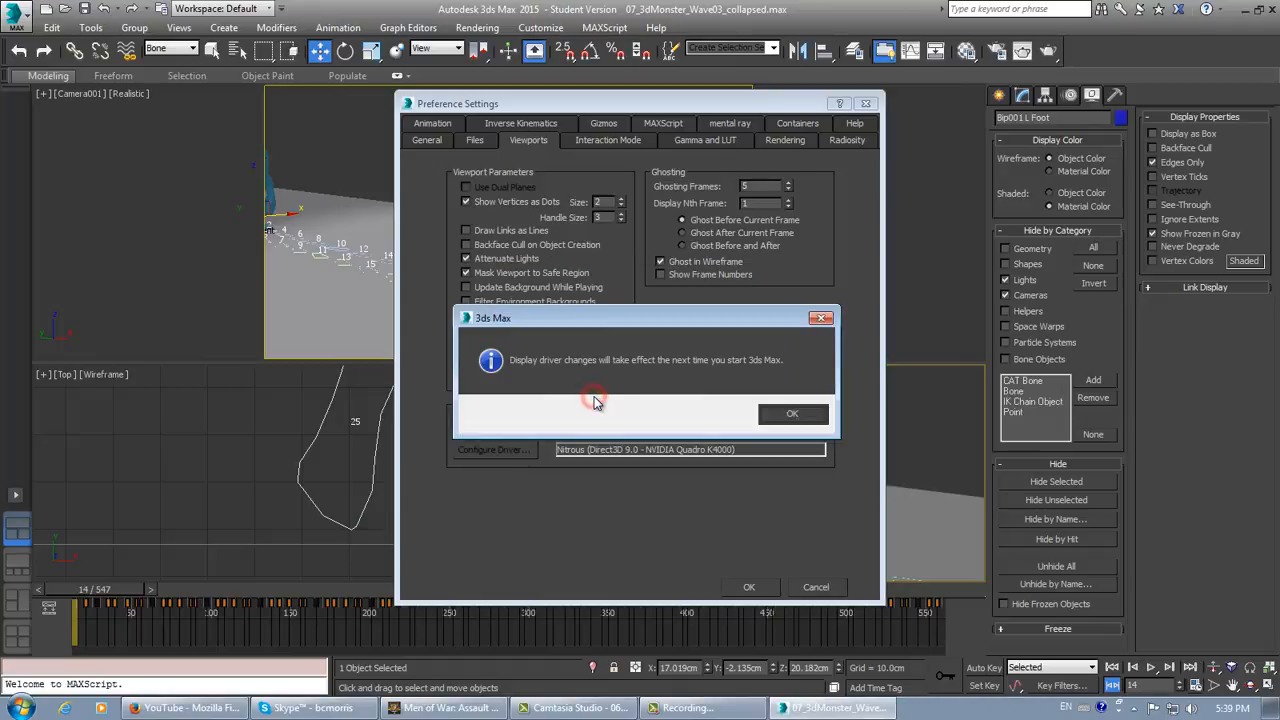
{"action": "left_click", "coordinate": [803, 420]}
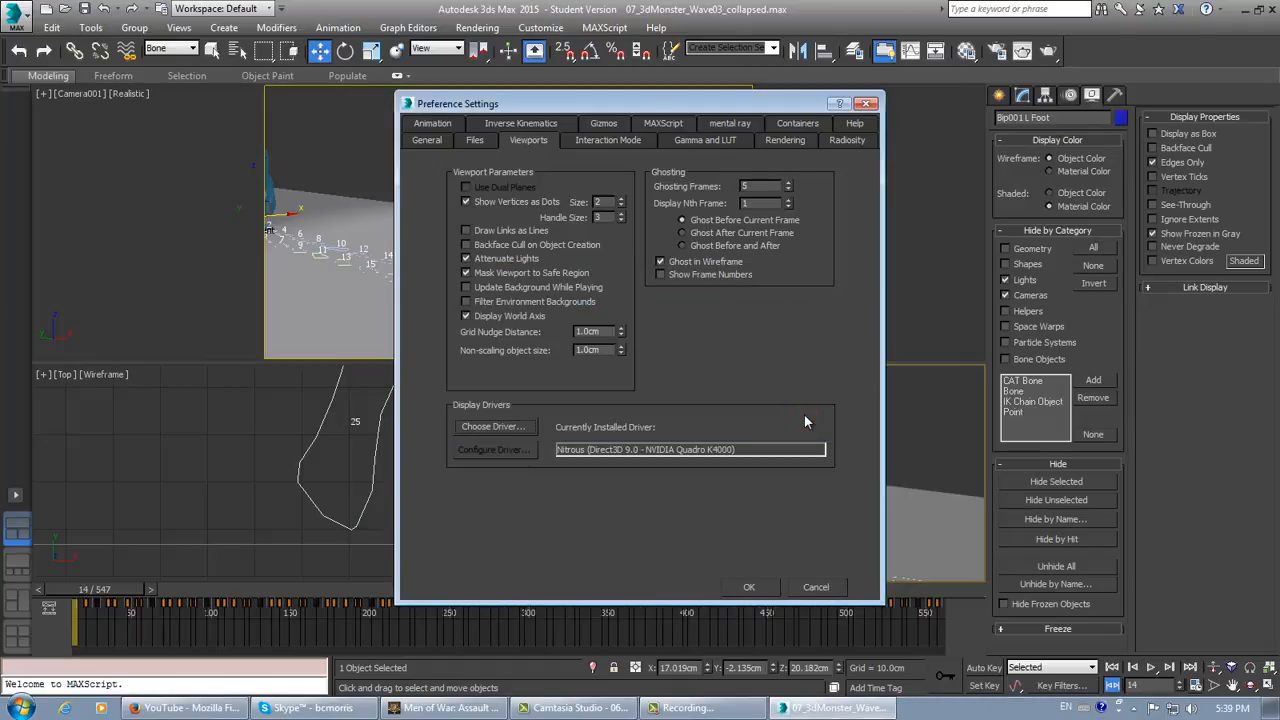
{"action": "left_click", "coordinate": [745, 590]}
Exit 3ds Max, restart it to apply the driver, and reopen the recent scene 07_3dMonster_Wave03_collapsed.
{"action": "left_click", "coordinate": [12, 20]}
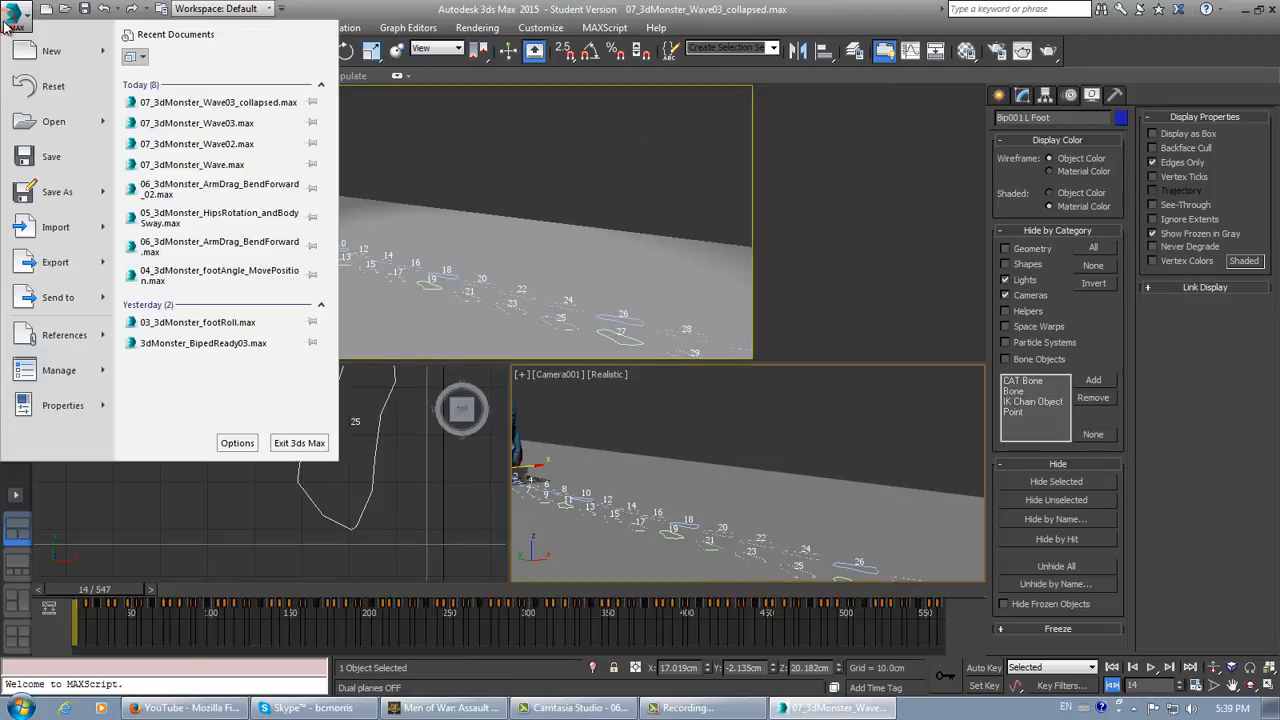
{"action": "left_click", "coordinate": [305, 443]}
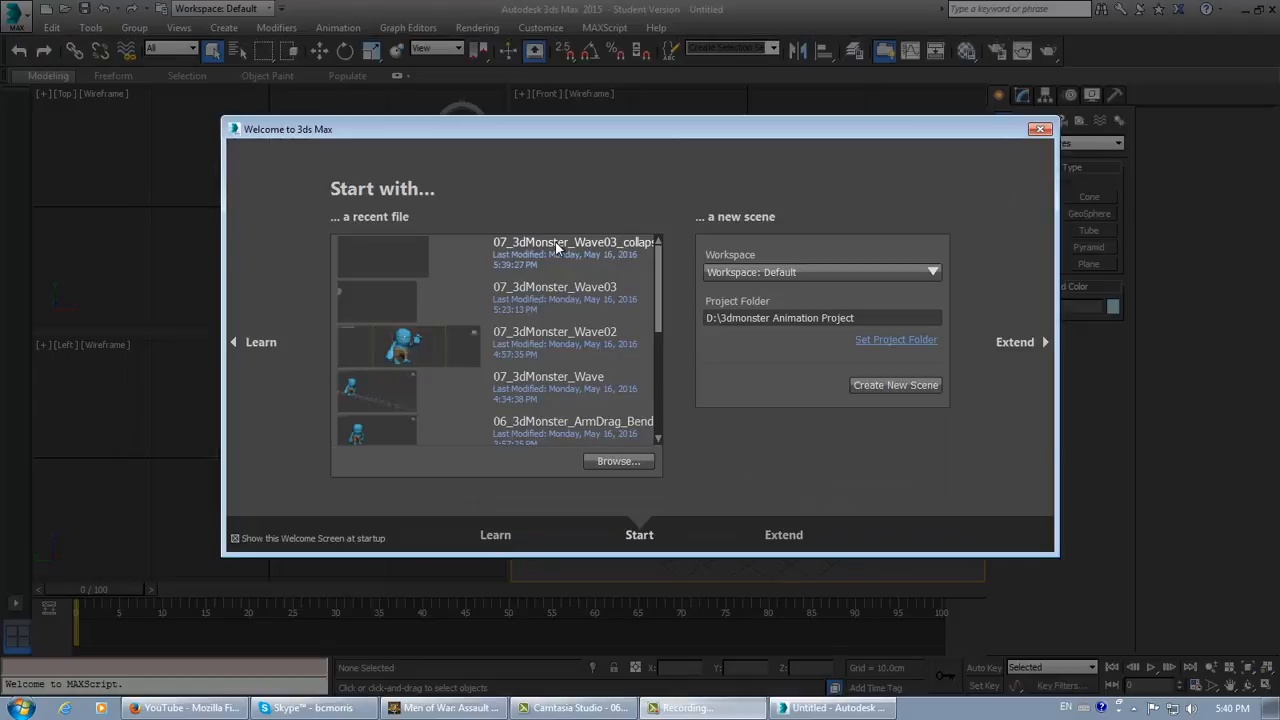
{"action": "left_click", "coordinate": [557, 247]}
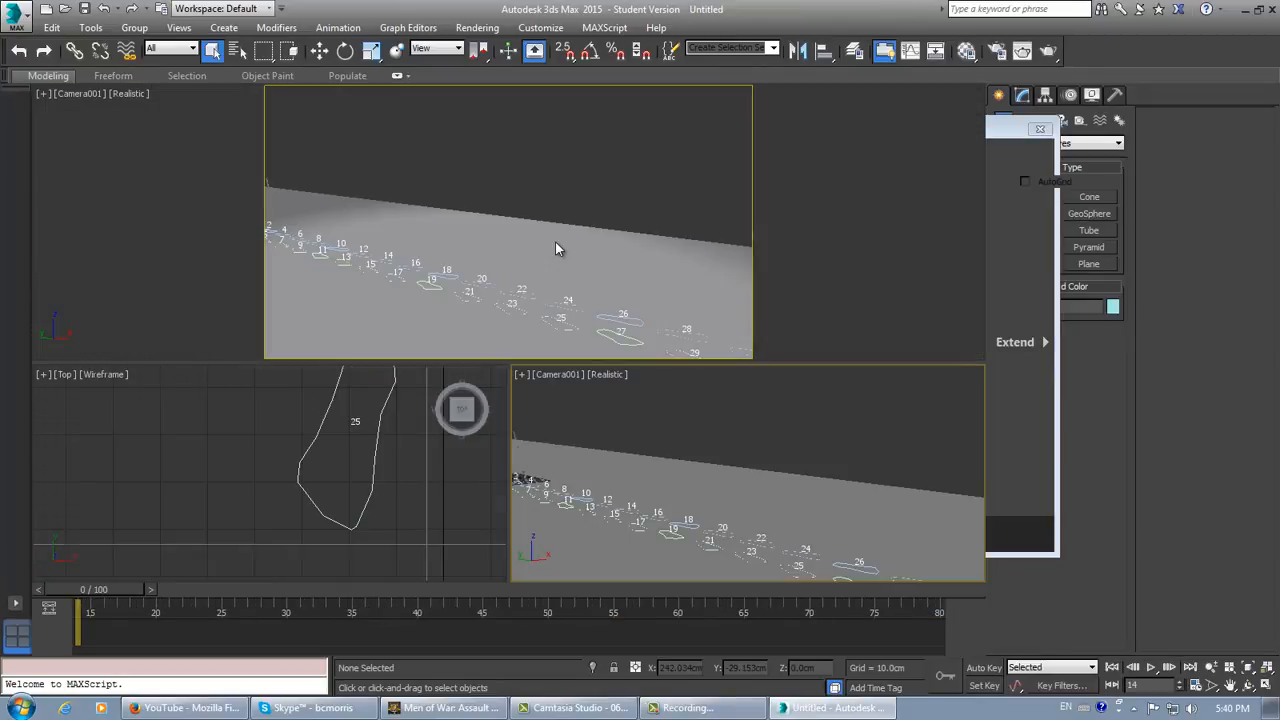
Check the Camera001 viewport's visual style and lighting configuration and the installed display driver in the viewport preferences.
{"action": "left_click", "coordinate": [131, 93]}
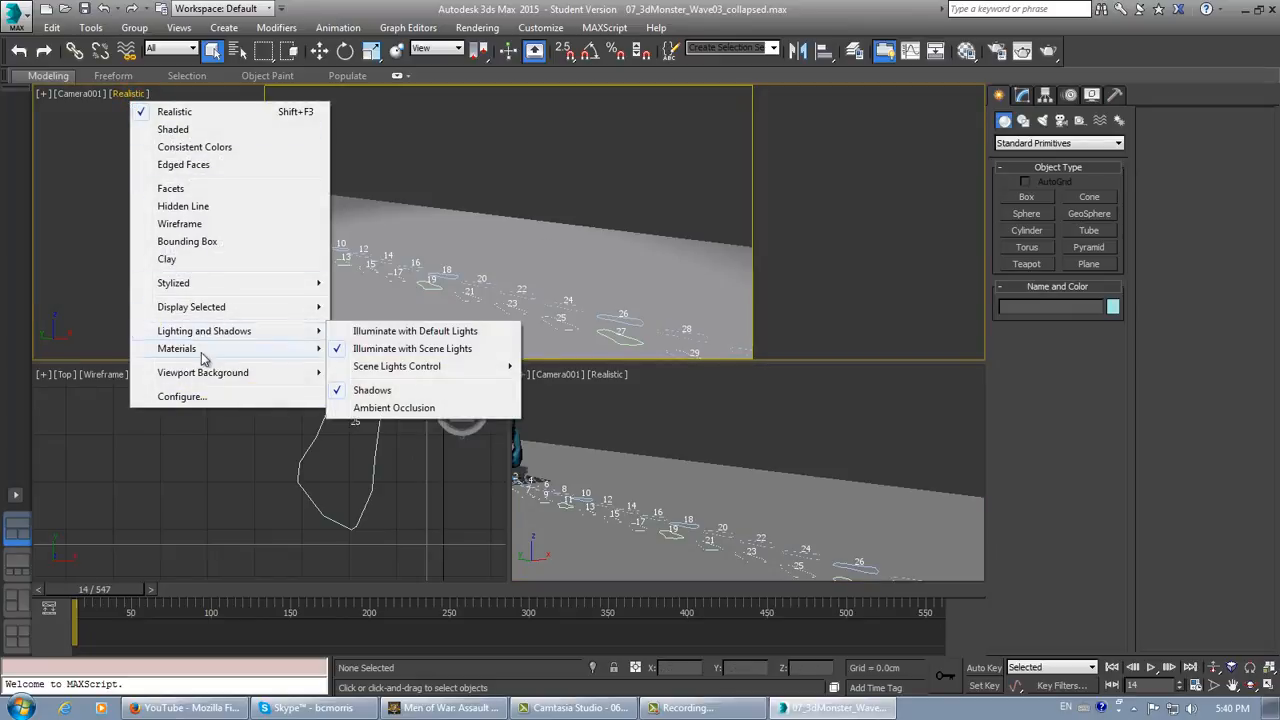
{"action": "left_click", "coordinate": [198, 396]}
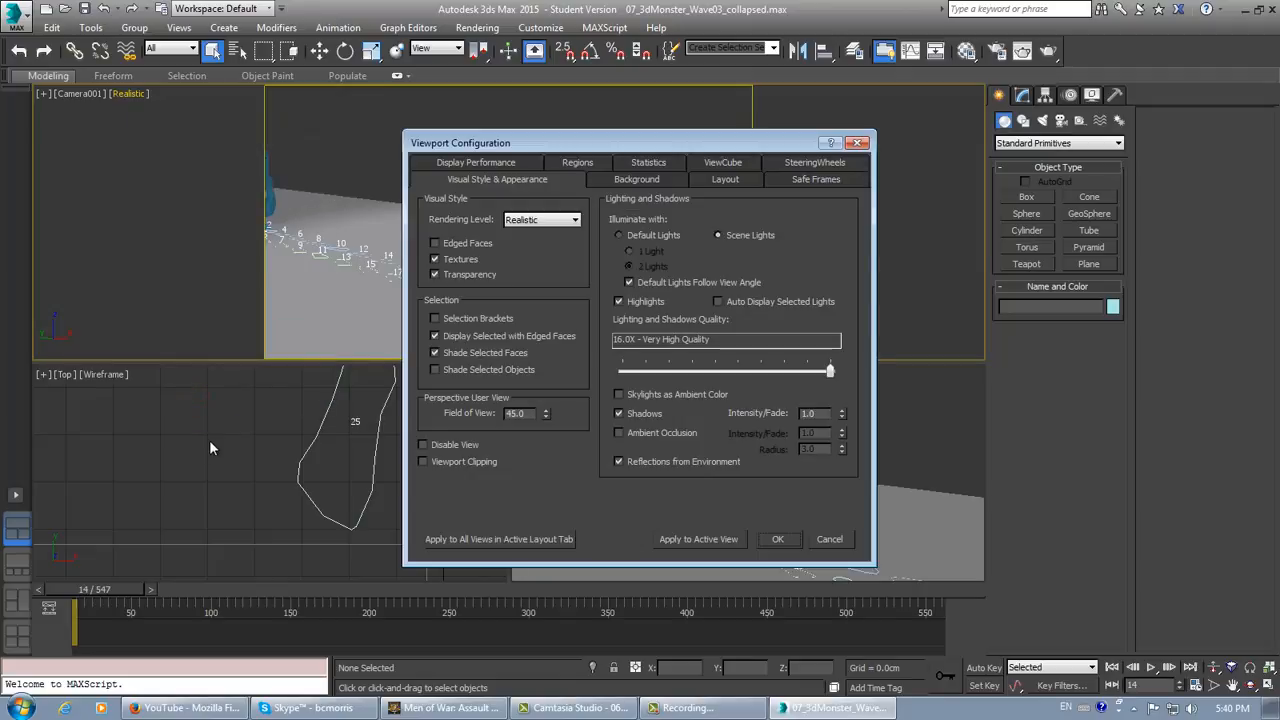
{"action": "left_click", "coordinate": [861, 145]}
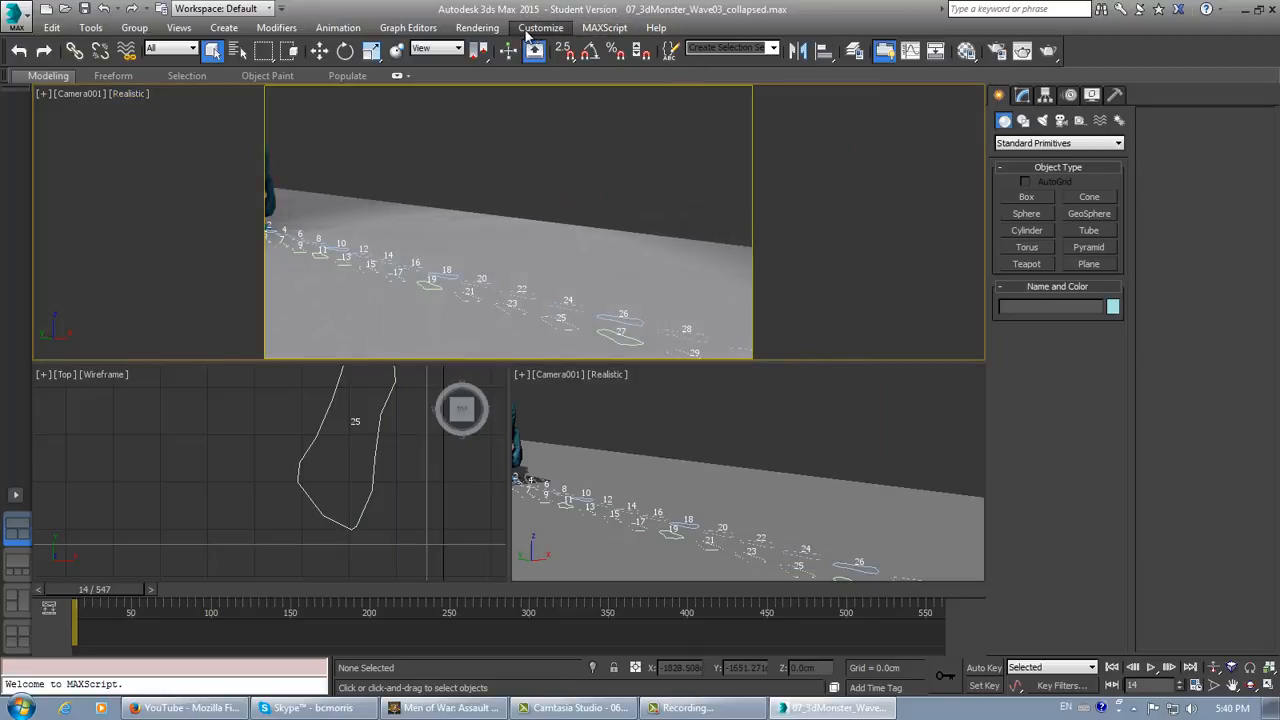
{"action": "left_click", "coordinate": [477, 27]}
{"action": "mouse_move", "coordinate": [541, 28]}
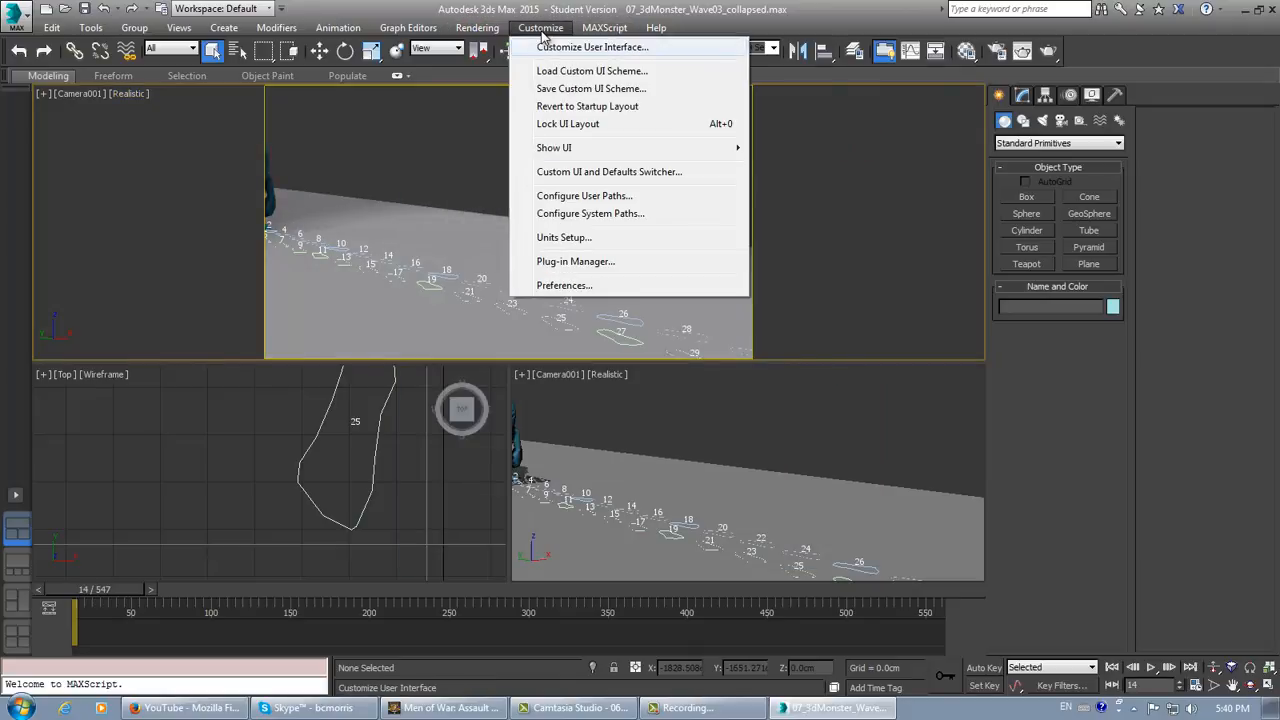
{"action": "left_click", "coordinate": [560, 285]}
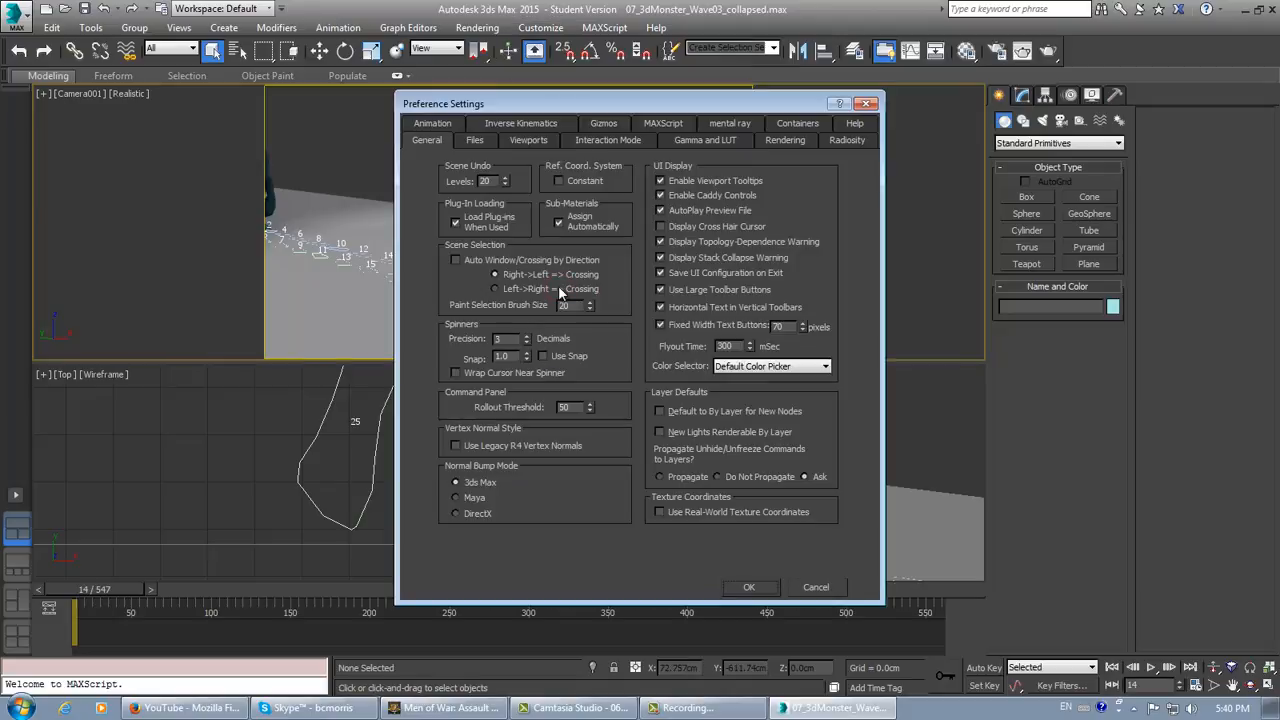
{"action": "left_click", "coordinate": [526, 140]}
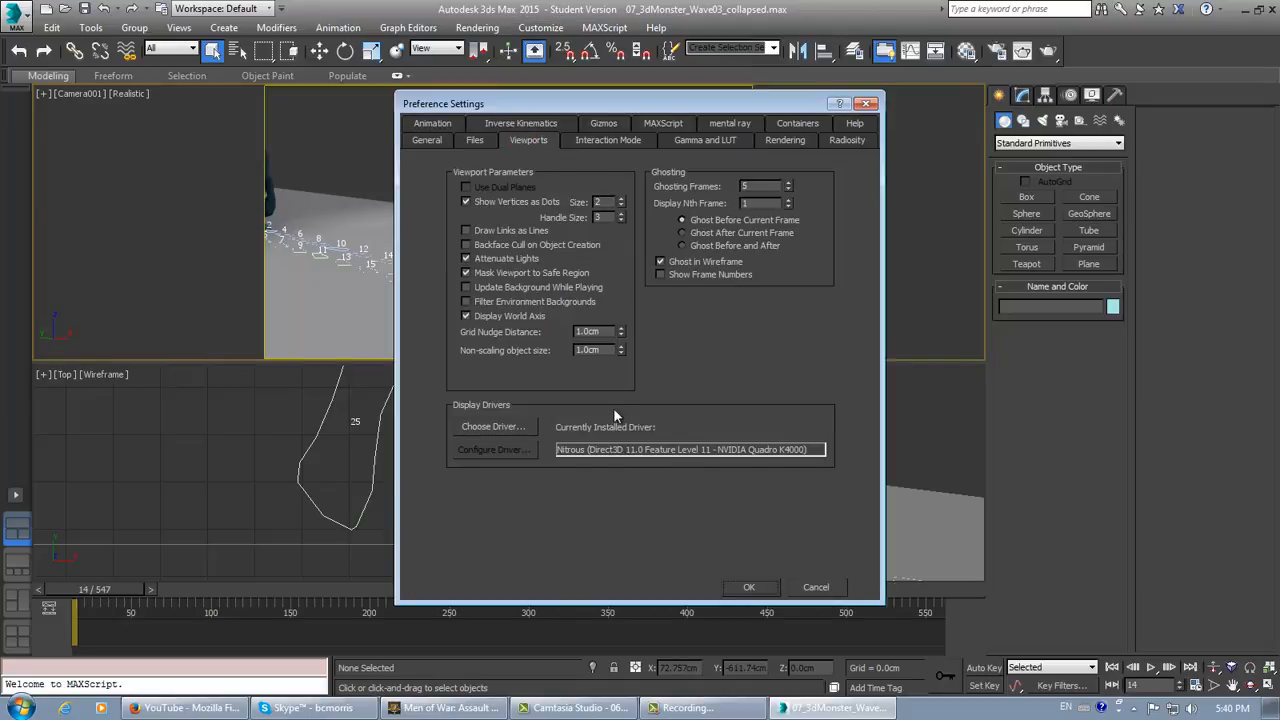
{"action": "left_click", "coordinate": [866, 106]}
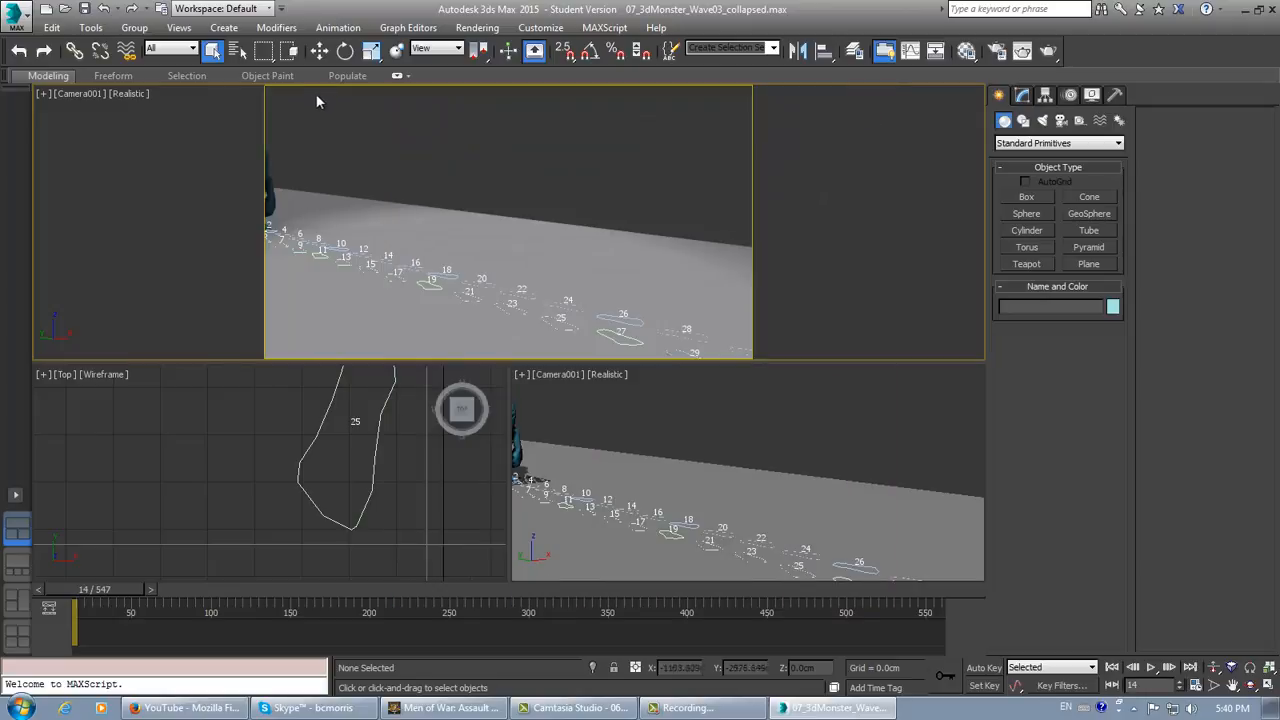
Maximize the Camera001 viewport and examine the lighting, shadows and other display options of its Realistic visual style.
{"action": "left_click", "coordinate": [129, 95]}
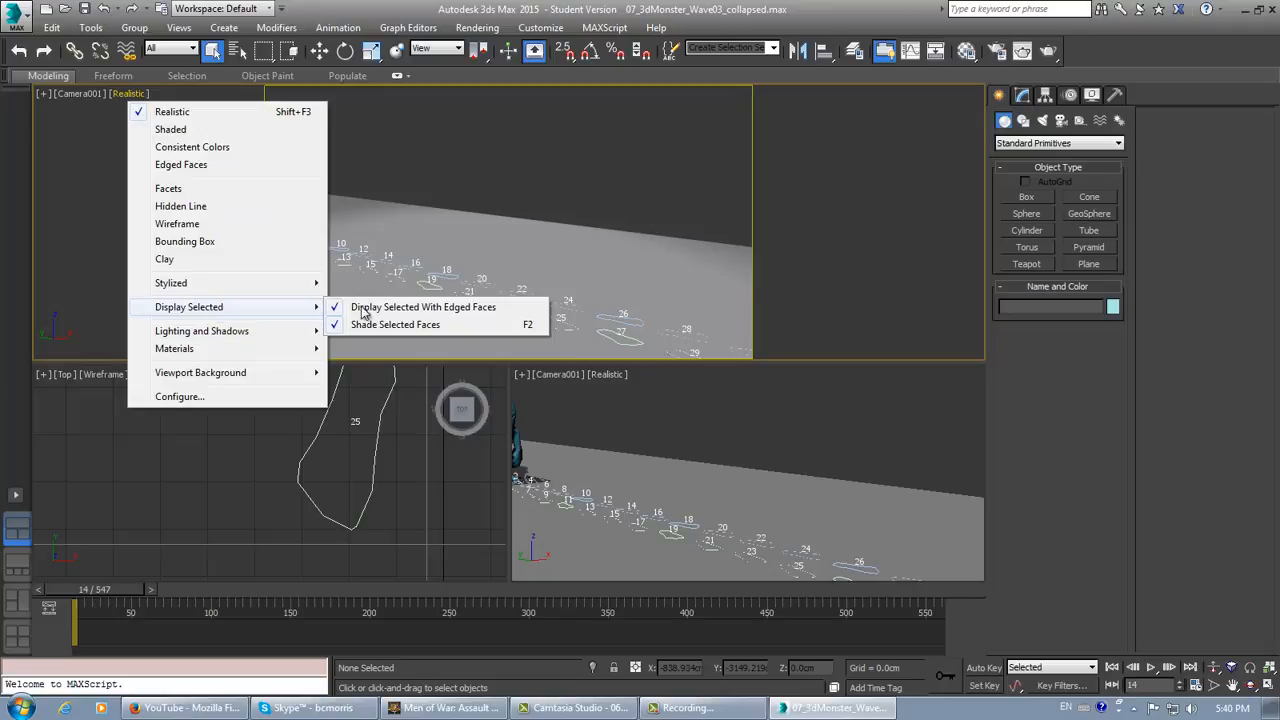
{"action": "right_click", "coordinate": [822, 276]}
{"action": "left_click", "coordinate": [1145, 558]}
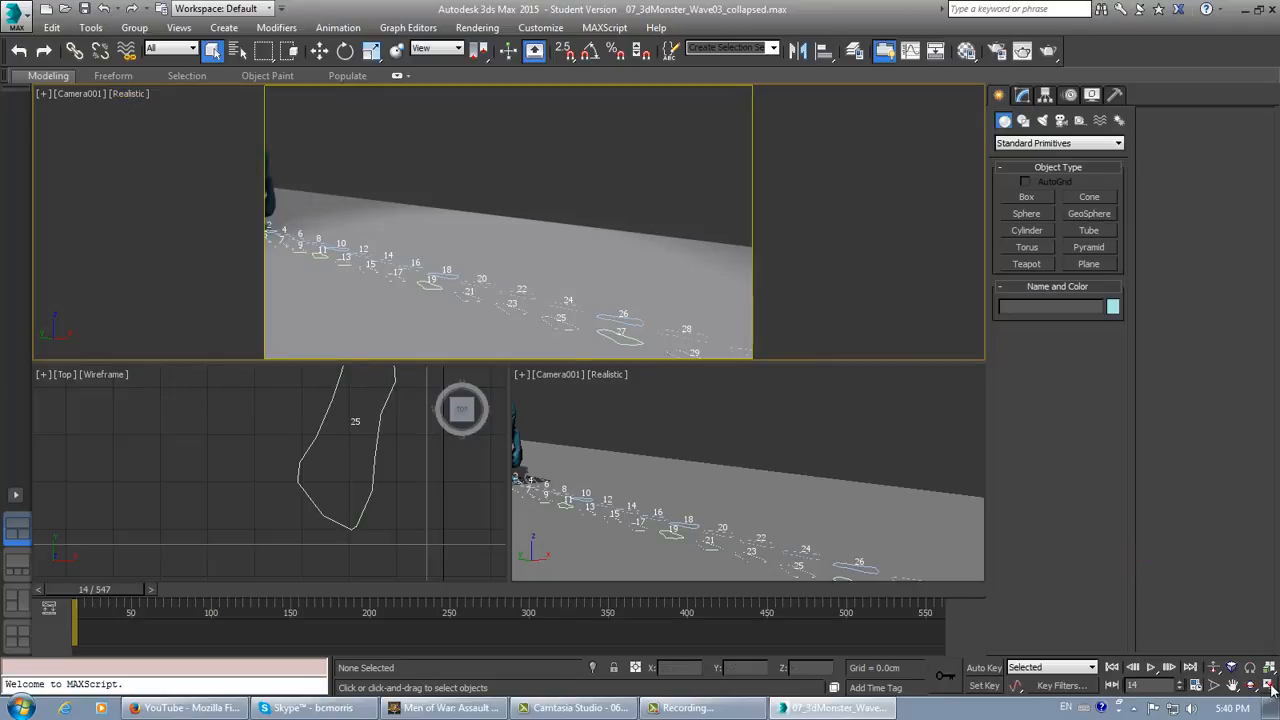
{"action": "key", "text": "alt+w"}
{"action": "left_click", "coordinate": [129, 94]}
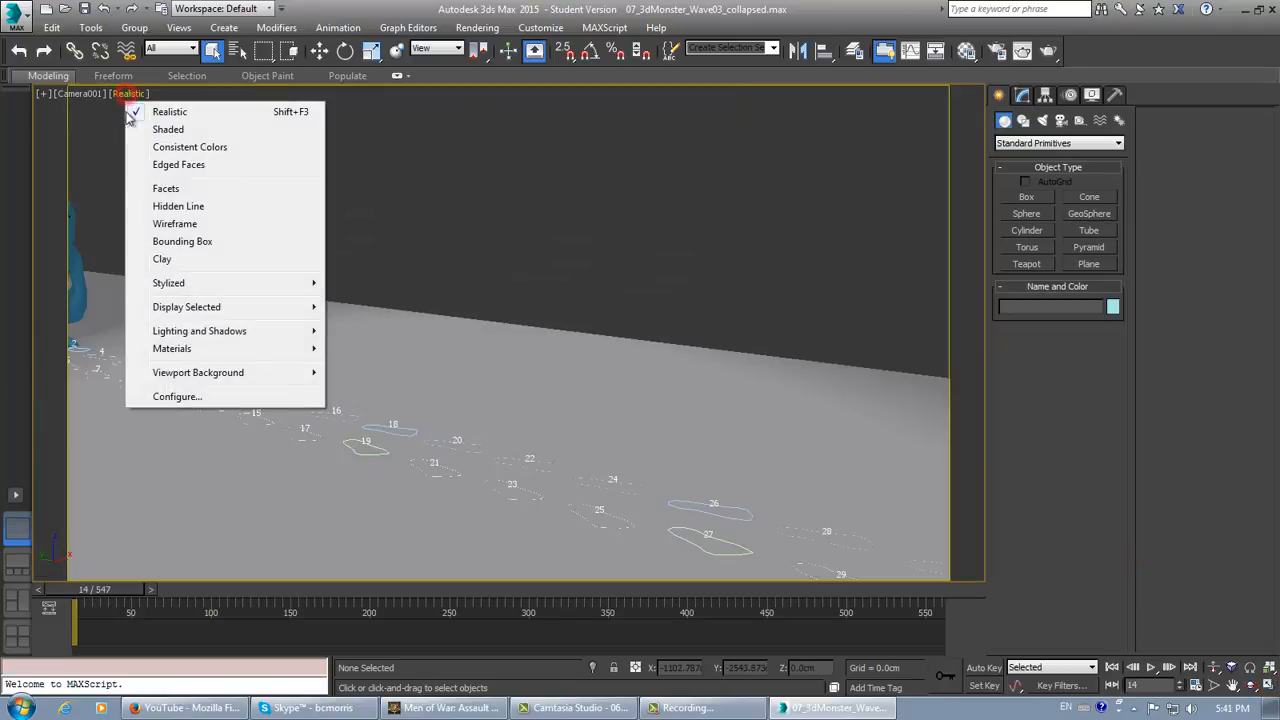
{"action": "mouse_move", "coordinate": [188, 338]}
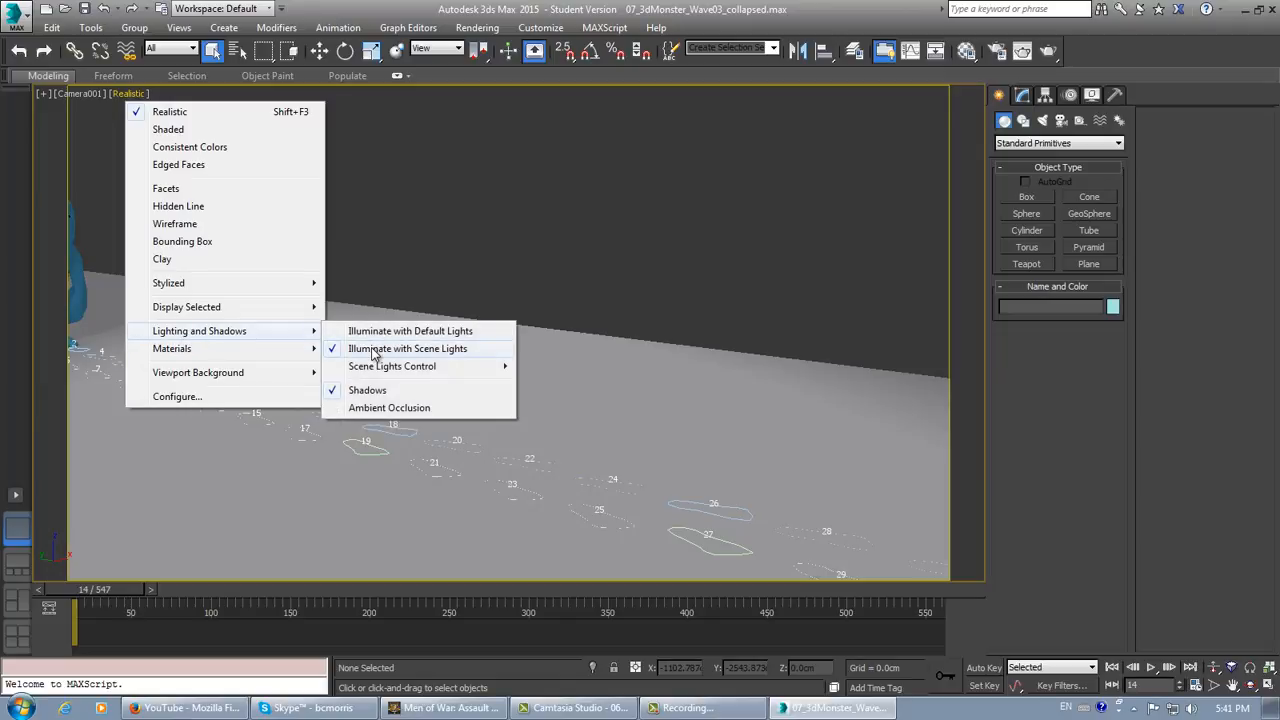
{"action": "mouse_move", "coordinate": [236, 357]}
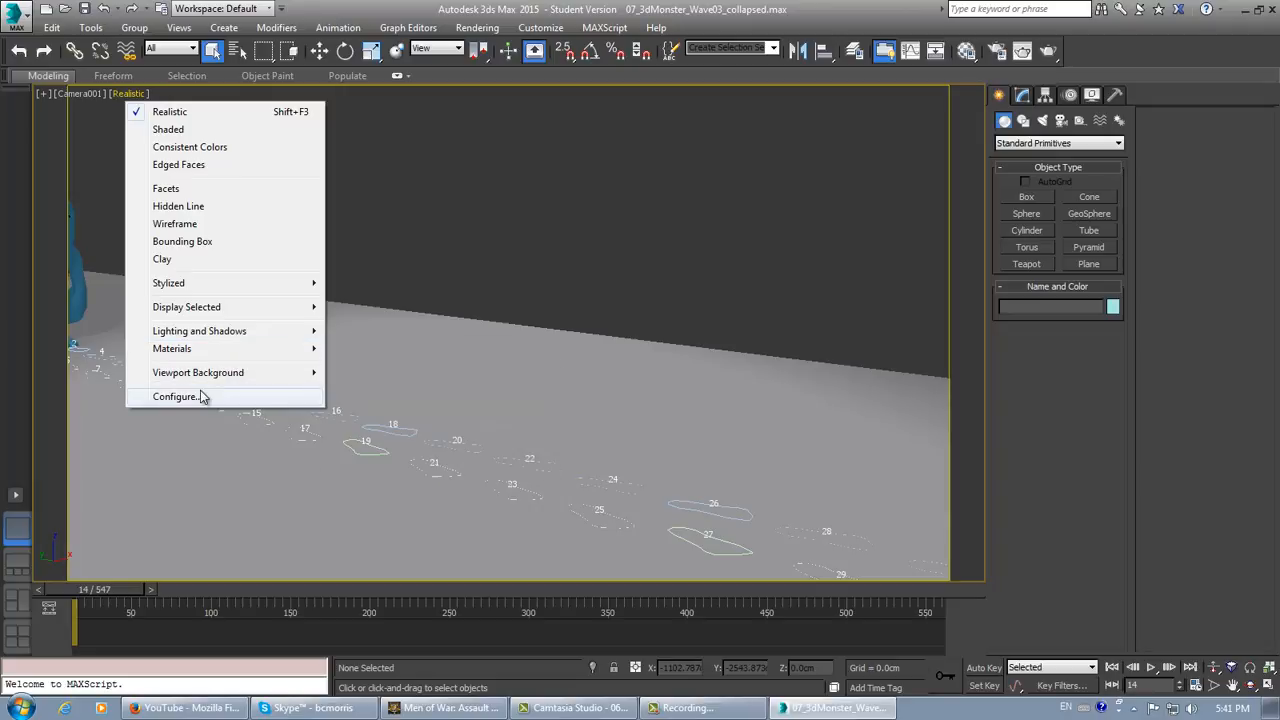
{"action": "mouse_move", "coordinate": [204, 313]}
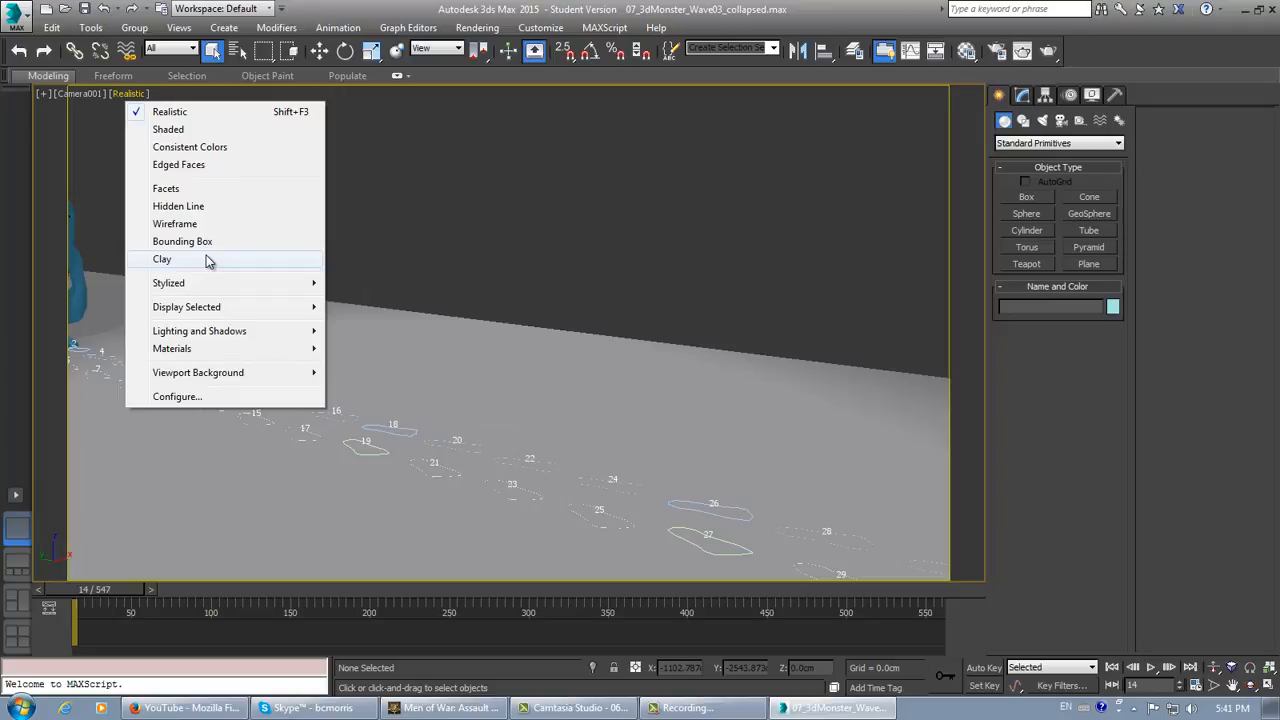
{"action": "left_click", "coordinate": [537, 209]}
Scrub the walk to frame 368 to inspect the waving monster's shading and shadows through Camera001.
{"action": "left_click_drag", "start_coordinate": [105, 592], "coordinate": [640, 614]}
{"action": "key", "text": "q"}
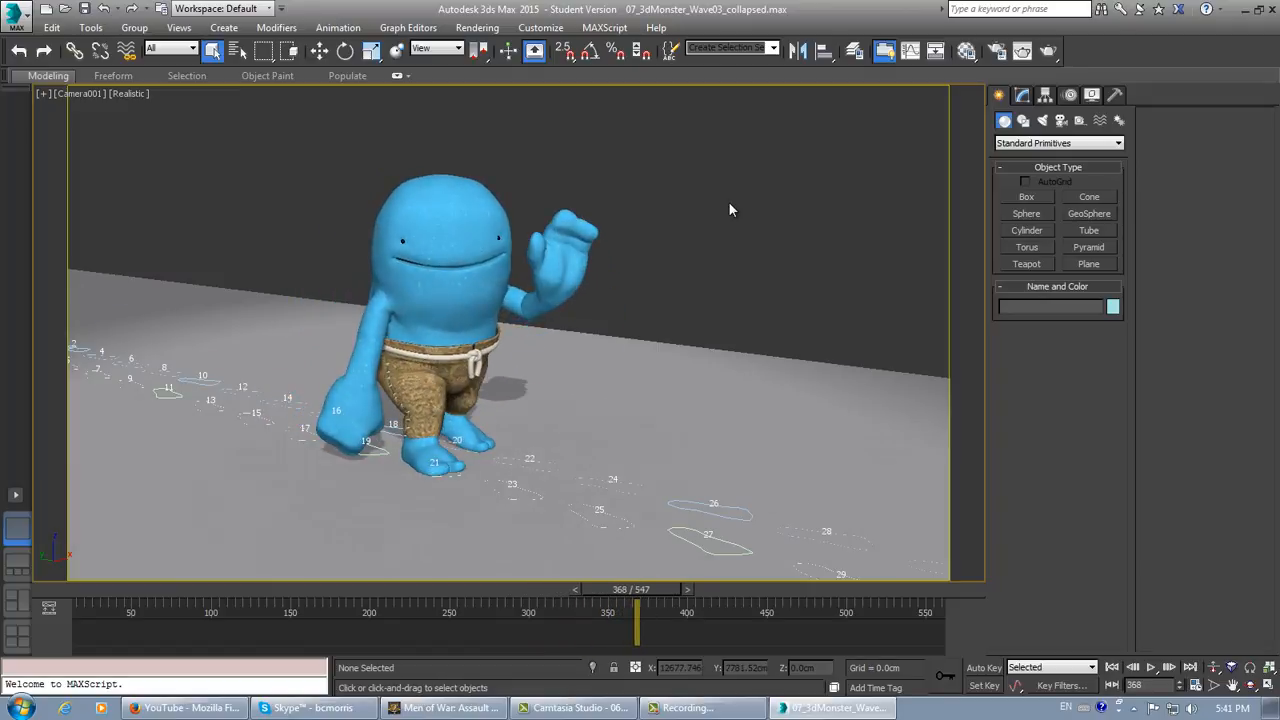
{"action": "left_click", "coordinate": [474, 33]}
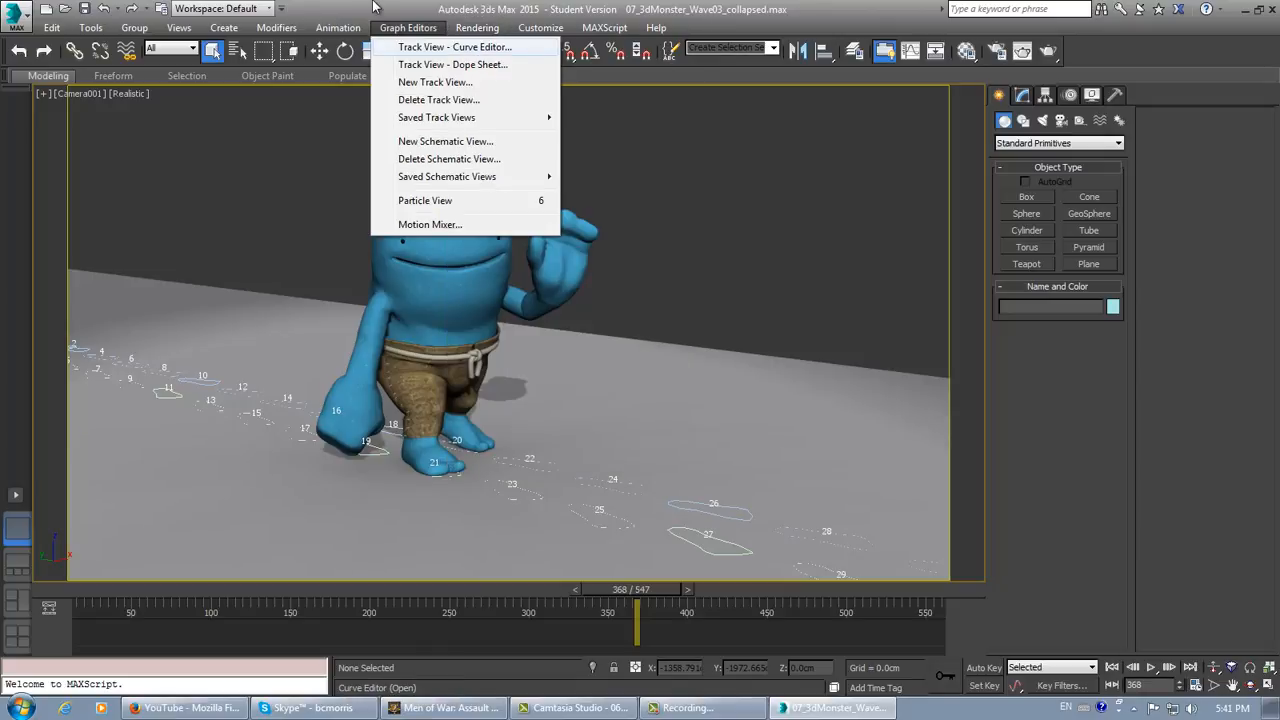
{"action": "left_click", "coordinate": [382, 28]}
Check the lighting and shadows quality in Camera001's viewport configuration, accept the dialog and return to frame 14.
{"action": "left_click", "coordinate": [131, 92]}
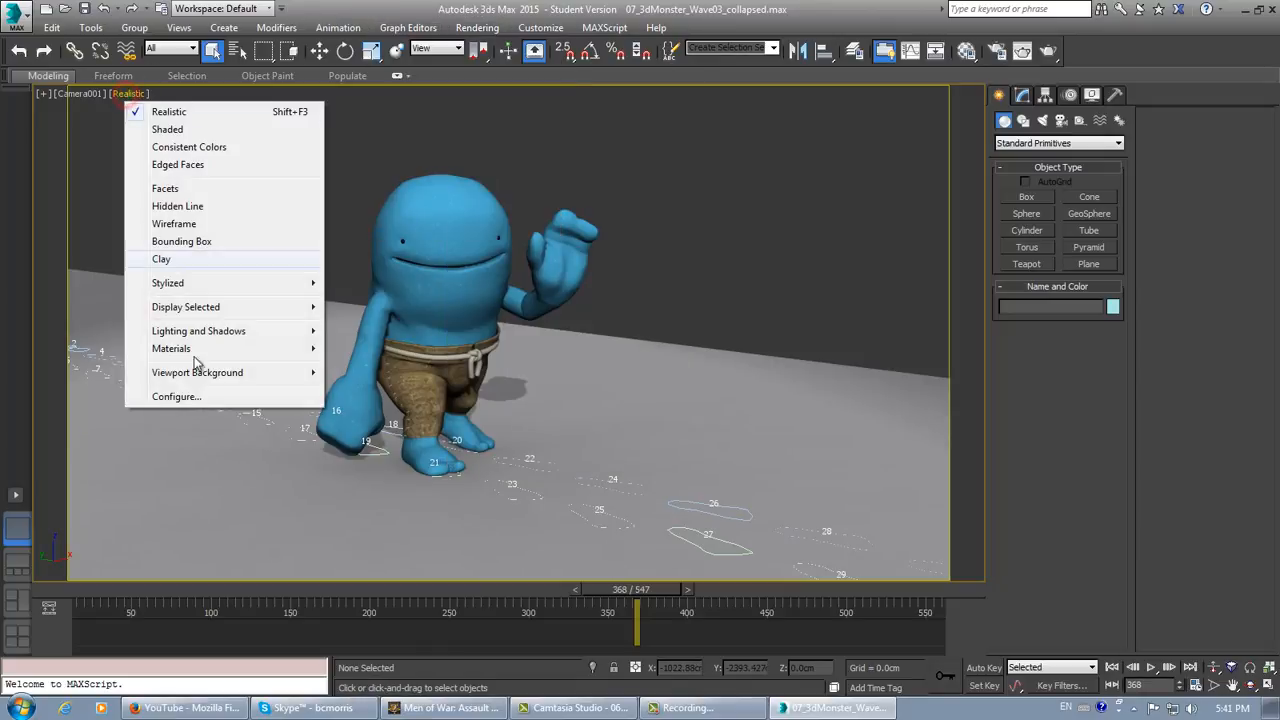
{"action": "left_click", "coordinate": [200, 396]}
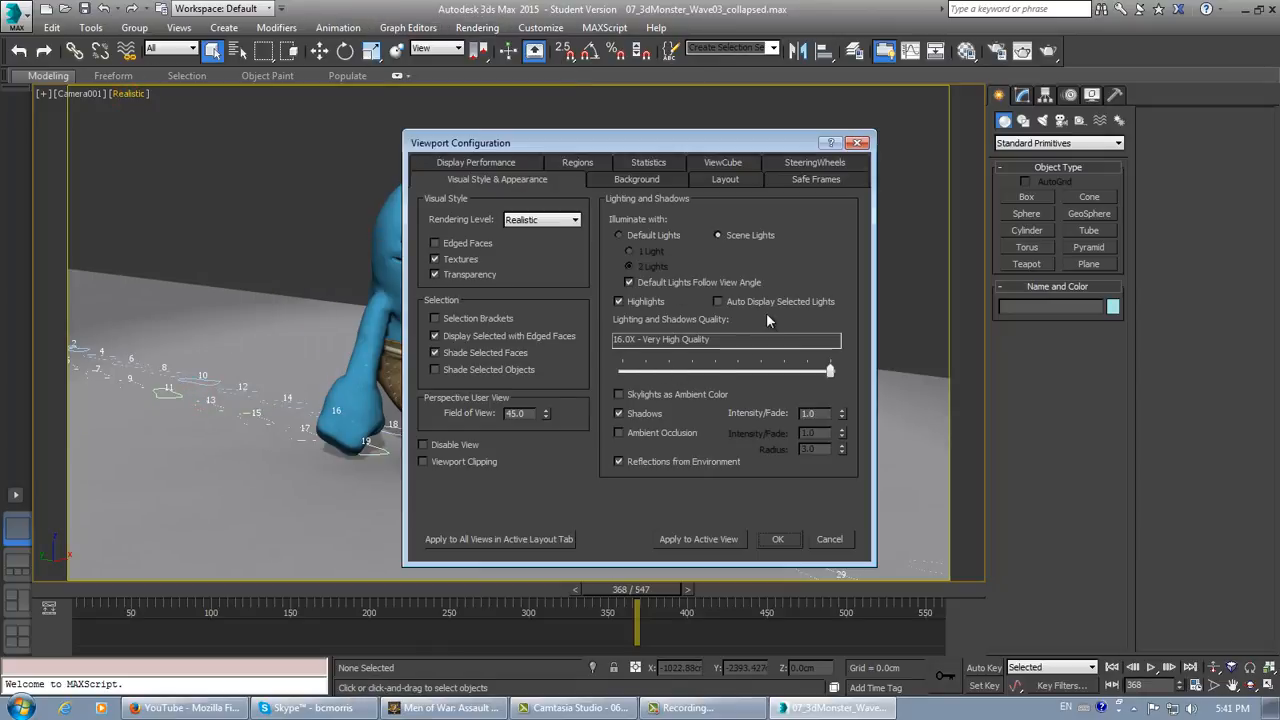
{"action": "left_click", "coordinate": [829, 371]}
{"action": "left_click", "coordinate": [675, 393]}
{"action": "left_click", "coordinate": [778, 539]}
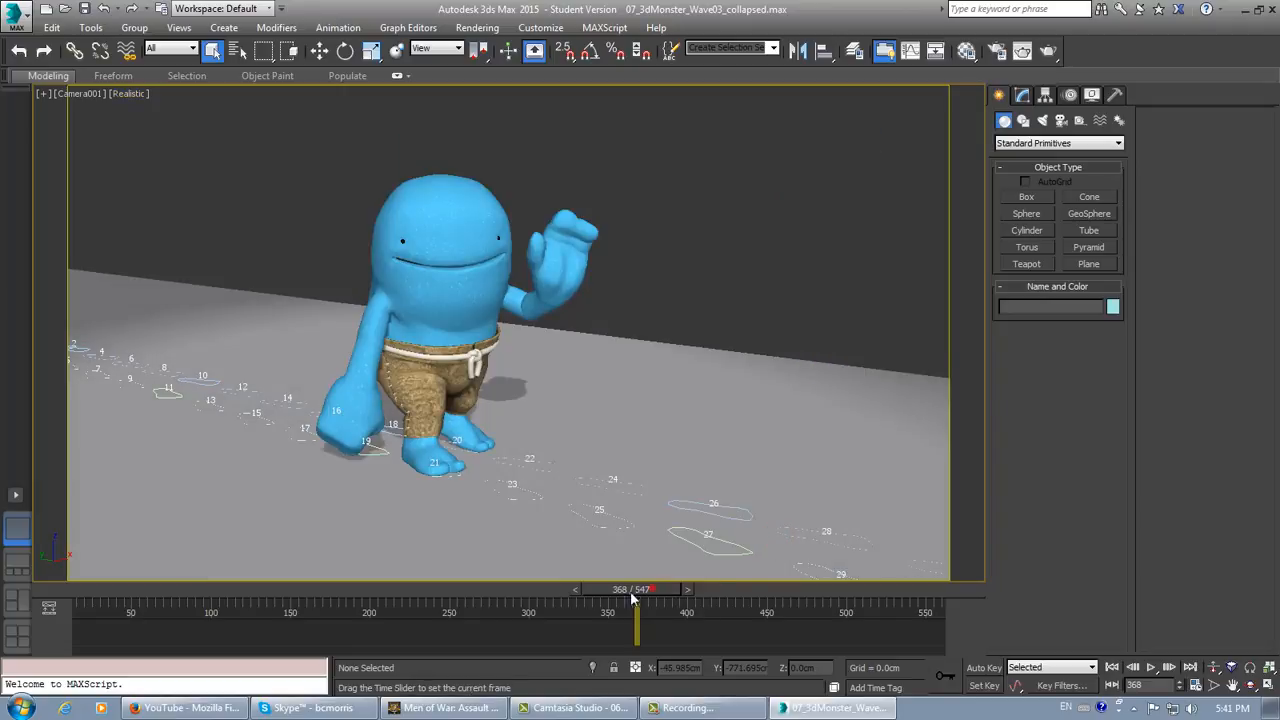
{"action": "left_click_drag", "start_coordinate": [679, 595], "coordinate": [75, 595]}
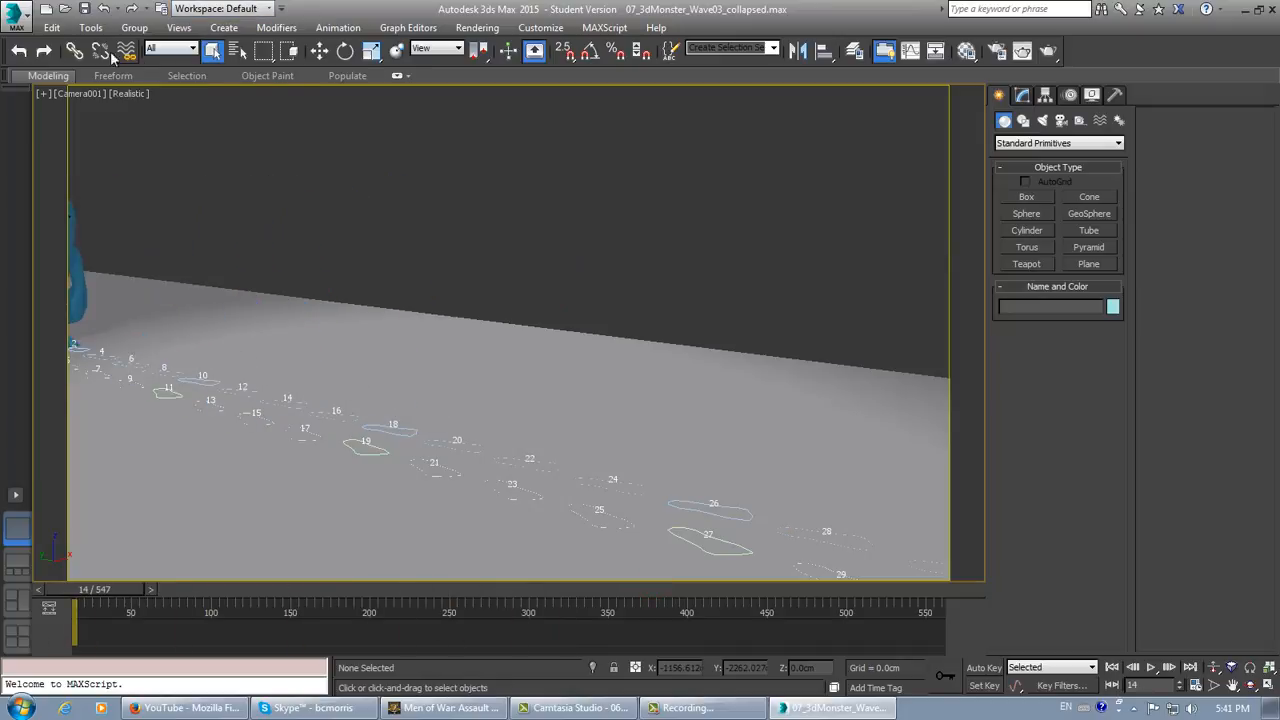
{"action": "left_click", "coordinate": [51, 27]}
{"action": "mouse_move", "coordinate": [90, 30]}
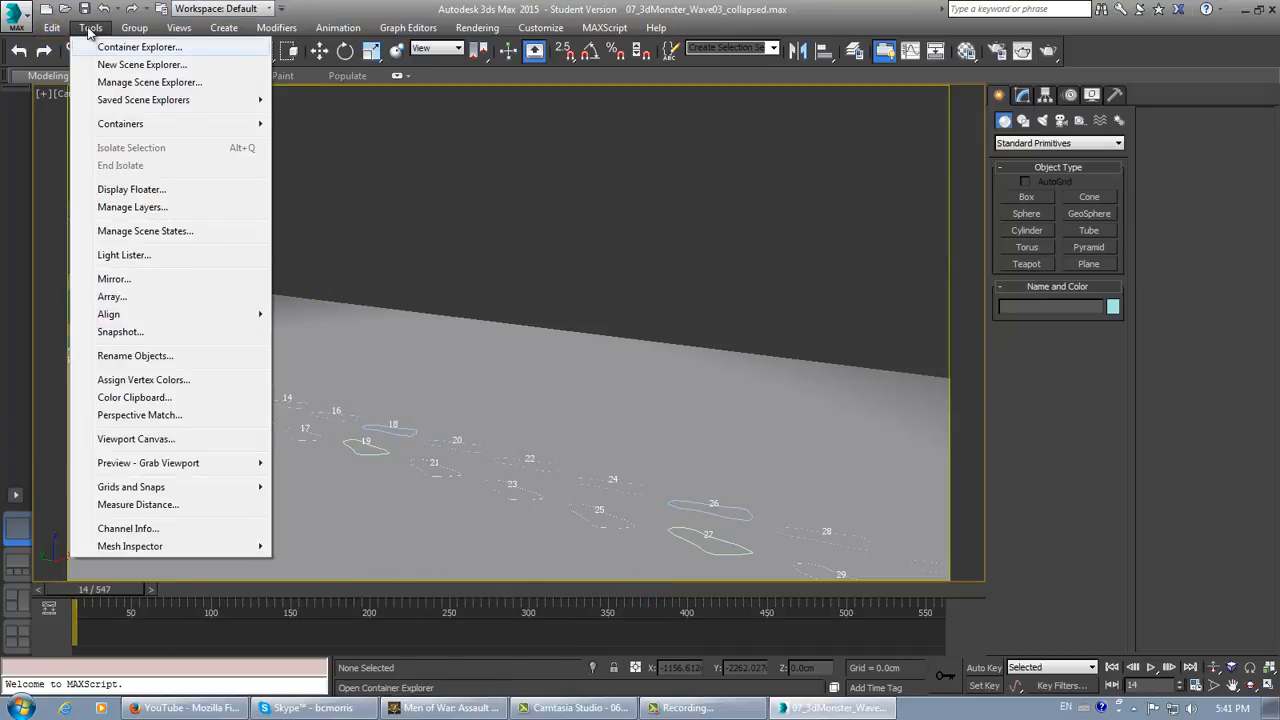
{"action": "mouse_move", "coordinate": [128, 465]}
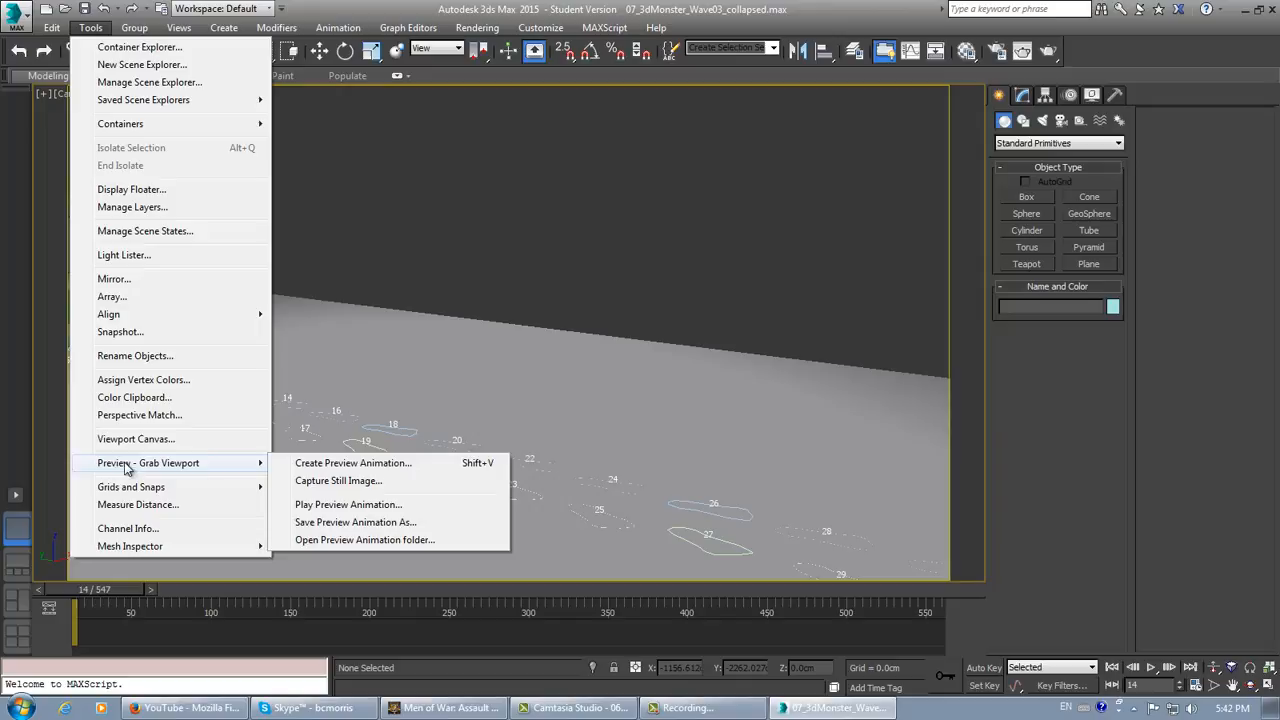
{"action": "left_click", "coordinate": [338, 466]}
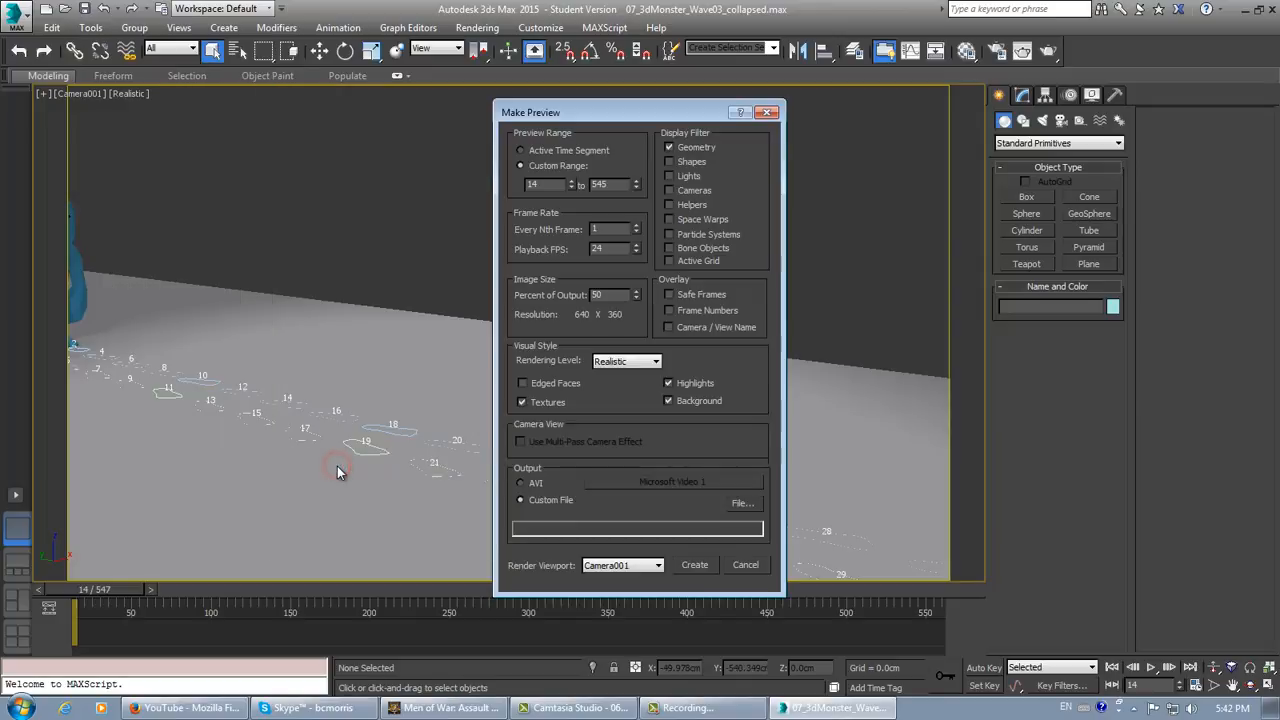
{"action": "double_click", "coordinate": [618, 183]}
{"action": "left_click", "coordinate": [767, 112]}
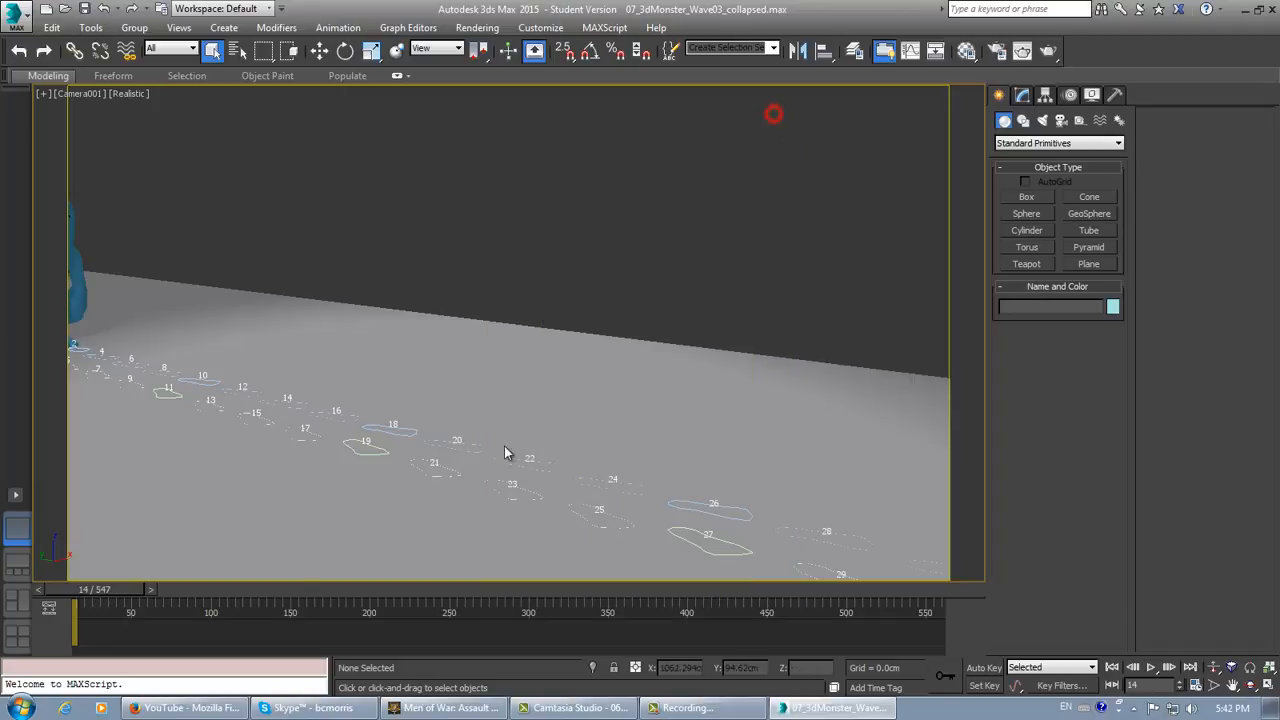
{"action": "left_click_drag", "start_coordinate": [104, 589], "coordinate": [50, 606]}
Start a preview animation with a custom range ending at frame 561 and an image size of 75 percent of output.
{"action": "left_click", "coordinate": [51, 27]}
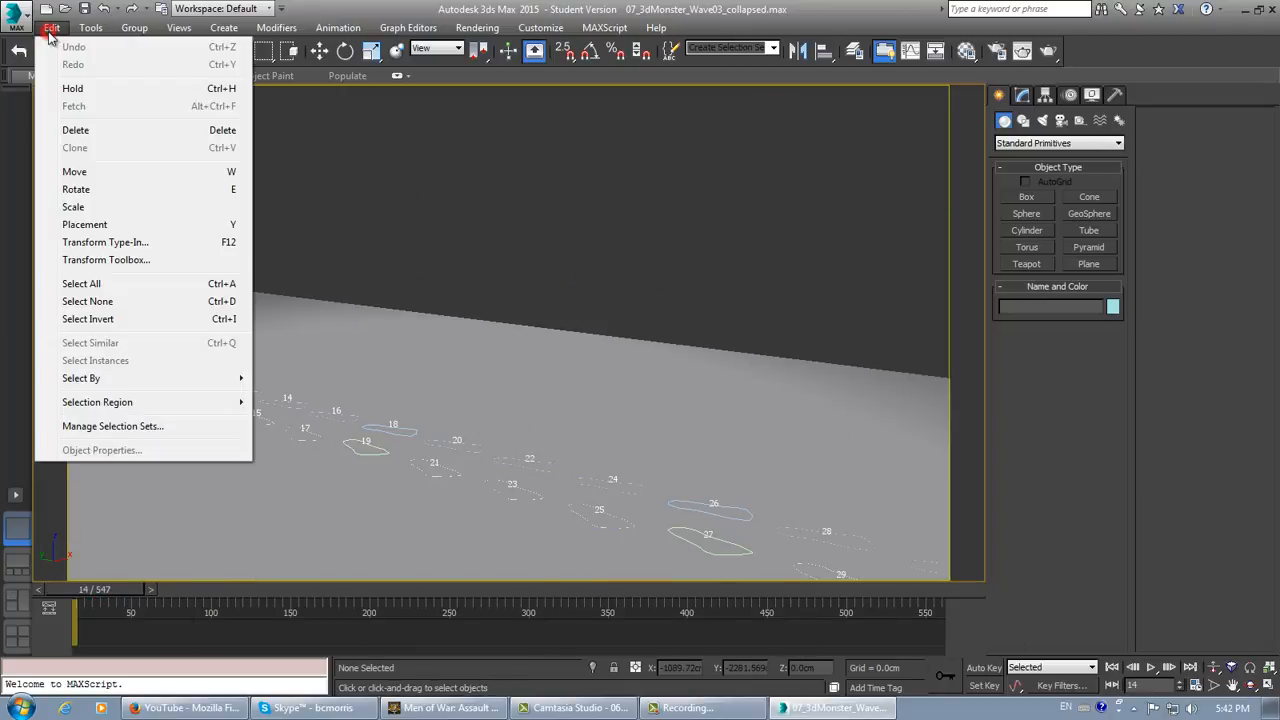
{"action": "left_click", "coordinate": [88, 36]}
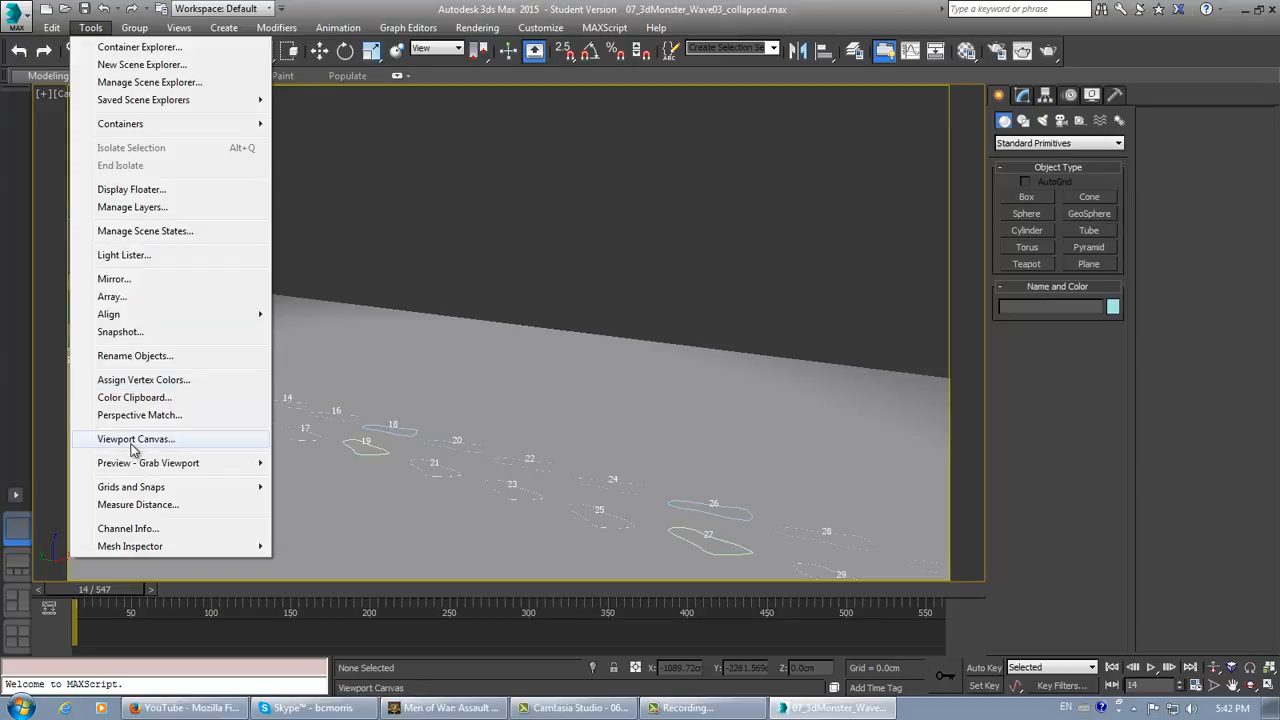
{"action": "mouse_move", "coordinate": [135, 463]}
{"action": "left_click", "coordinate": [401, 463]}
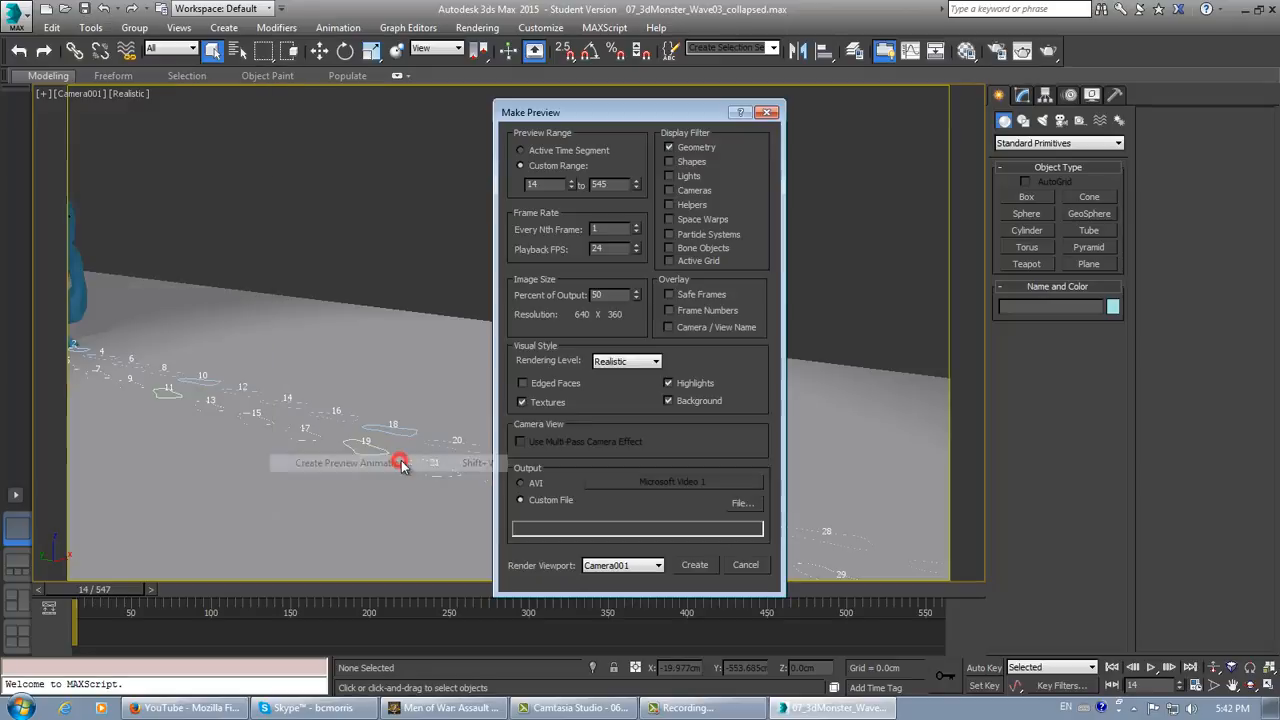
{"action": "double_click", "coordinate": [610, 185]}
{"action": "left_click", "coordinate": [599, 187]}
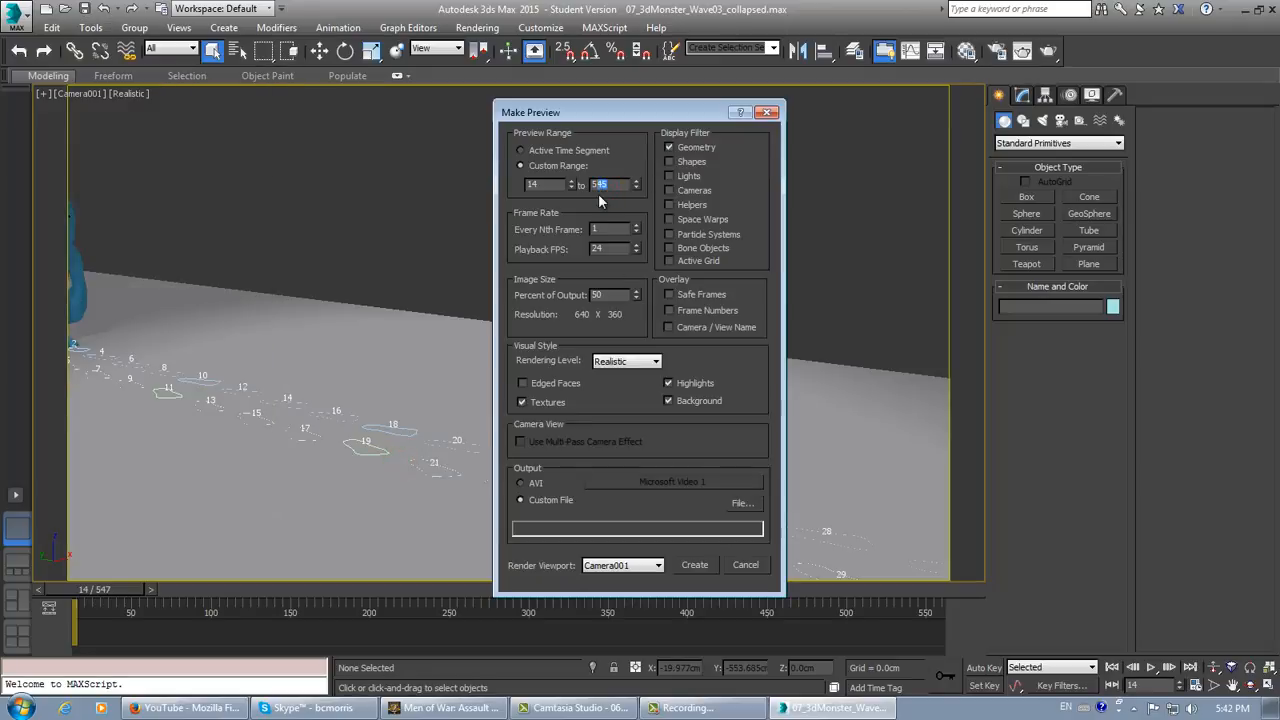
{"action": "type", "text": "561"}
Set the preview output to the MOV QuickTime file animation_preview.mov with H.264 compression at 24 fps and high quality, overwriting the existing file.
{"action": "left_click", "coordinate": [740, 503]}
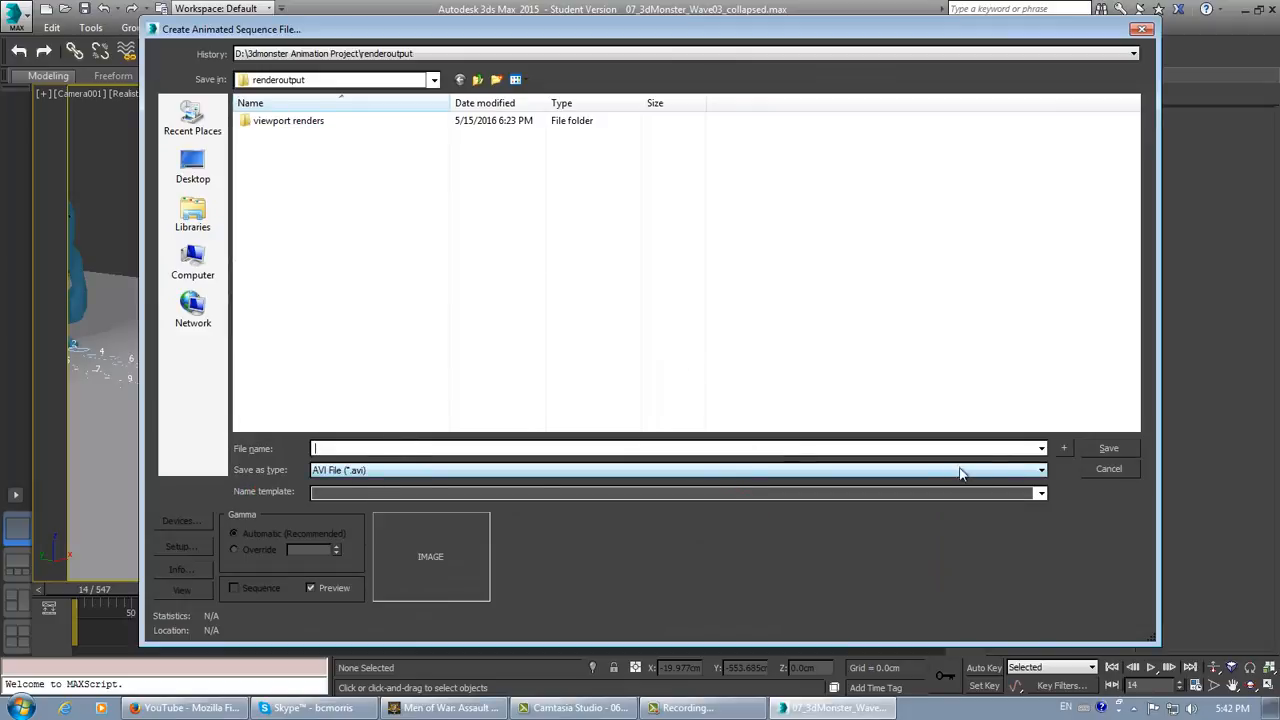
{"action": "left_click", "coordinate": [1042, 470]}
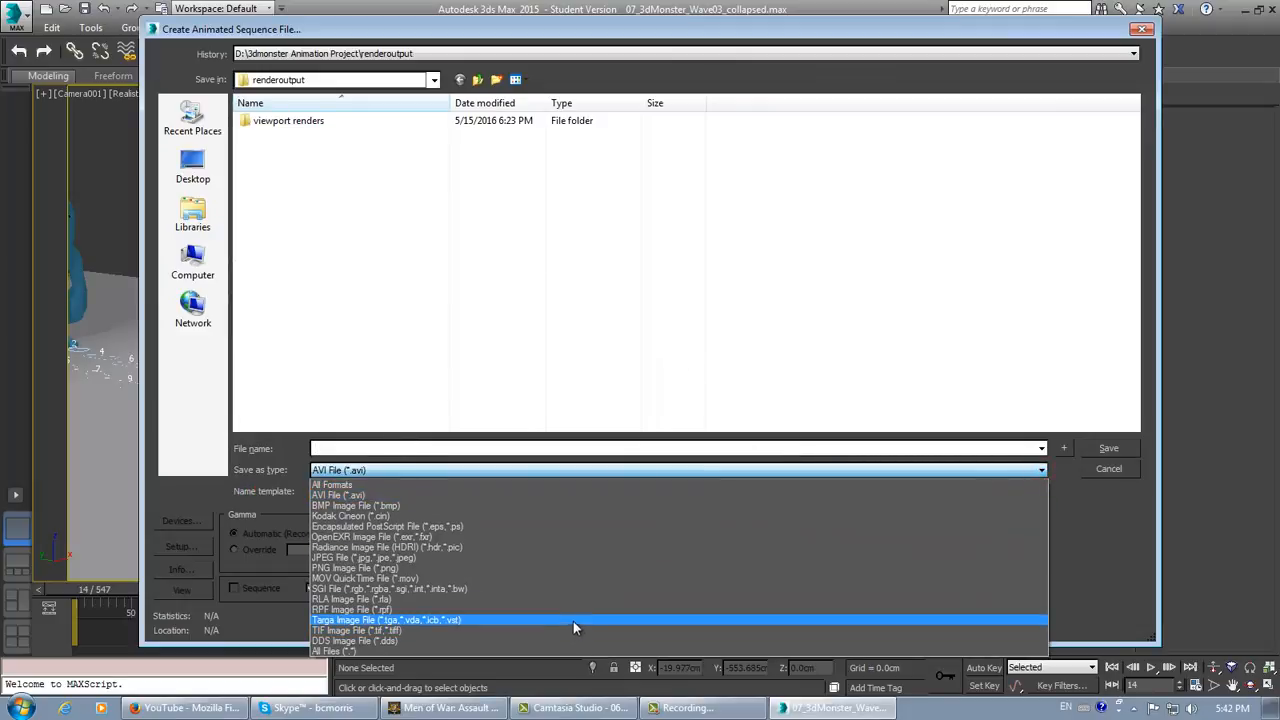
{"action": "left_click", "coordinate": [547, 578]}
{"action": "left_click", "coordinate": [276, 140]}
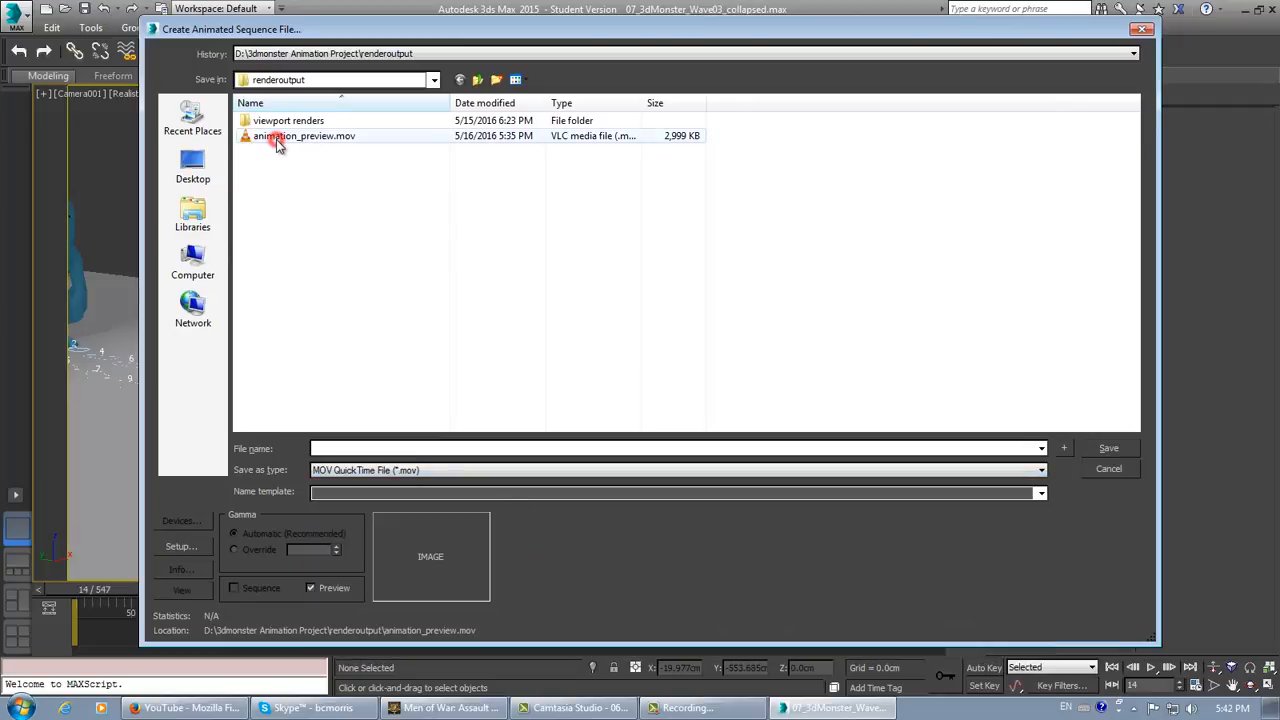
{"action": "left_click", "coordinate": [186, 546]}
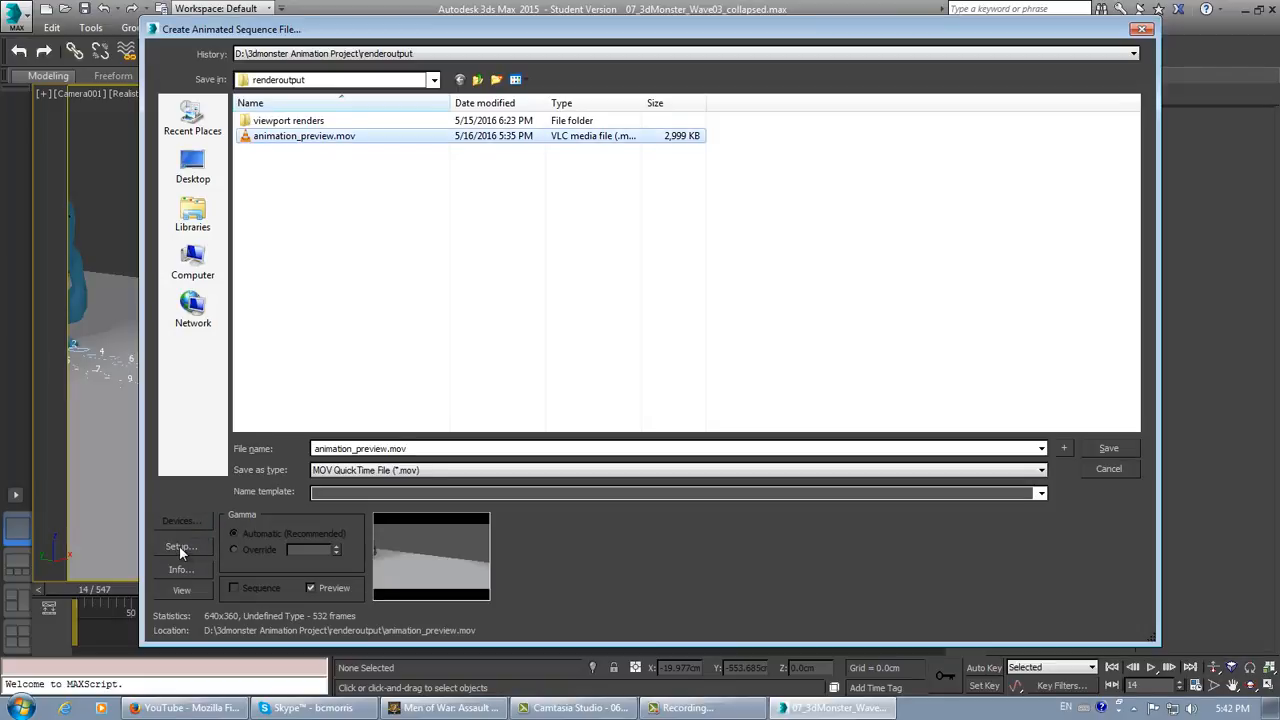
{"action": "left_click", "coordinate": [179, 545]}
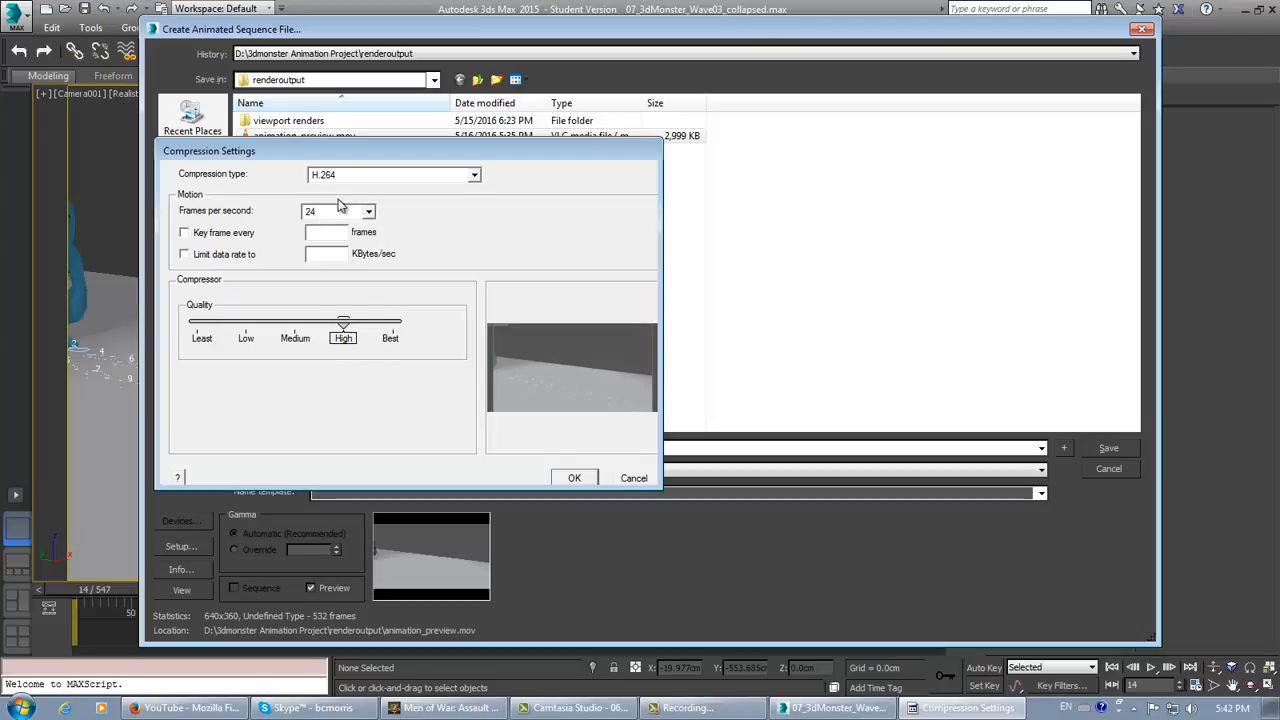
{"action": "left_click", "coordinate": [575, 478]}
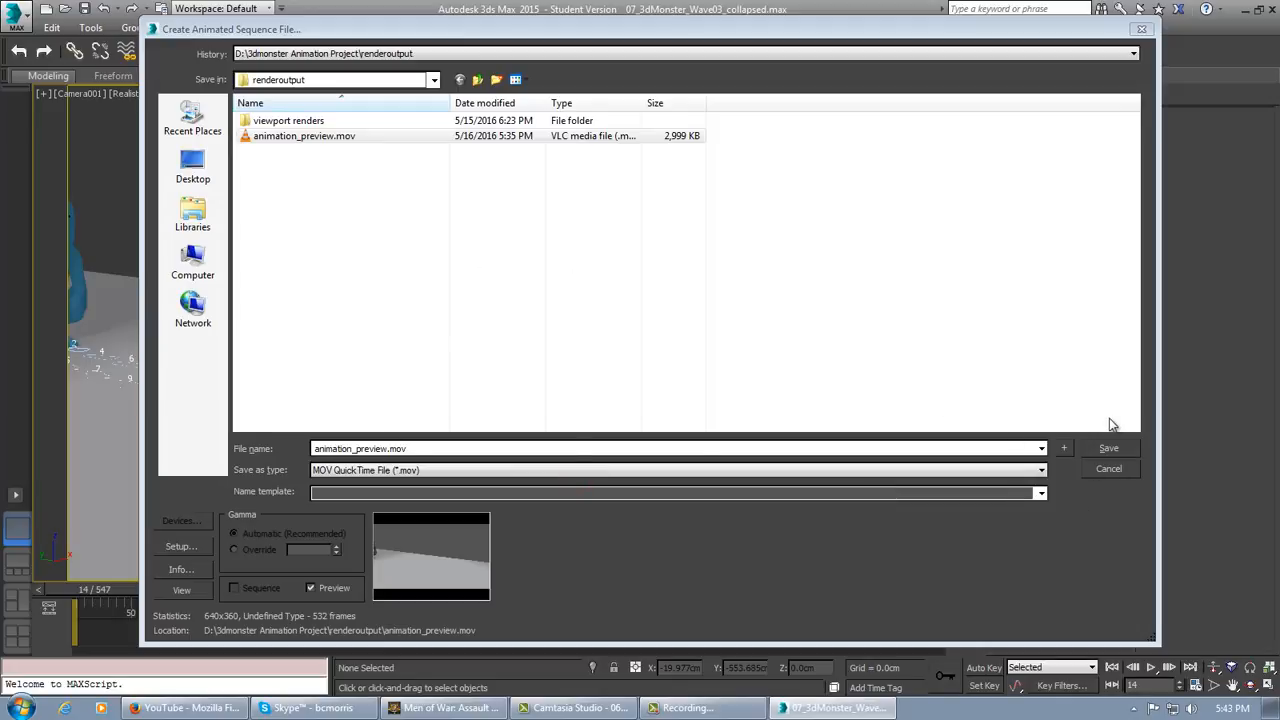
{"action": "left_click", "coordinate": [1112, 448]}
{"action": "left_click", "coordinate": [677, 418]}
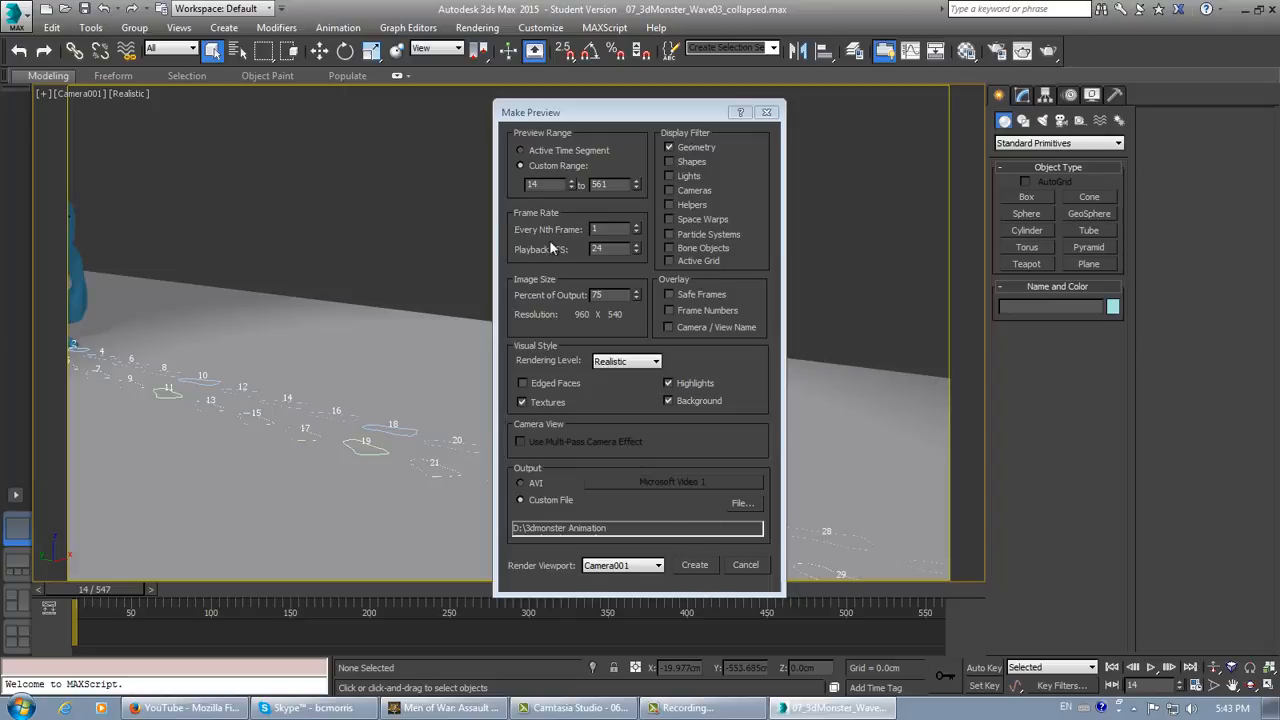
Create the Camera001 preview animation, watch the resulting movie and close the VLC media player.
{"action": "left_click", "coordinate": [694, 565]}
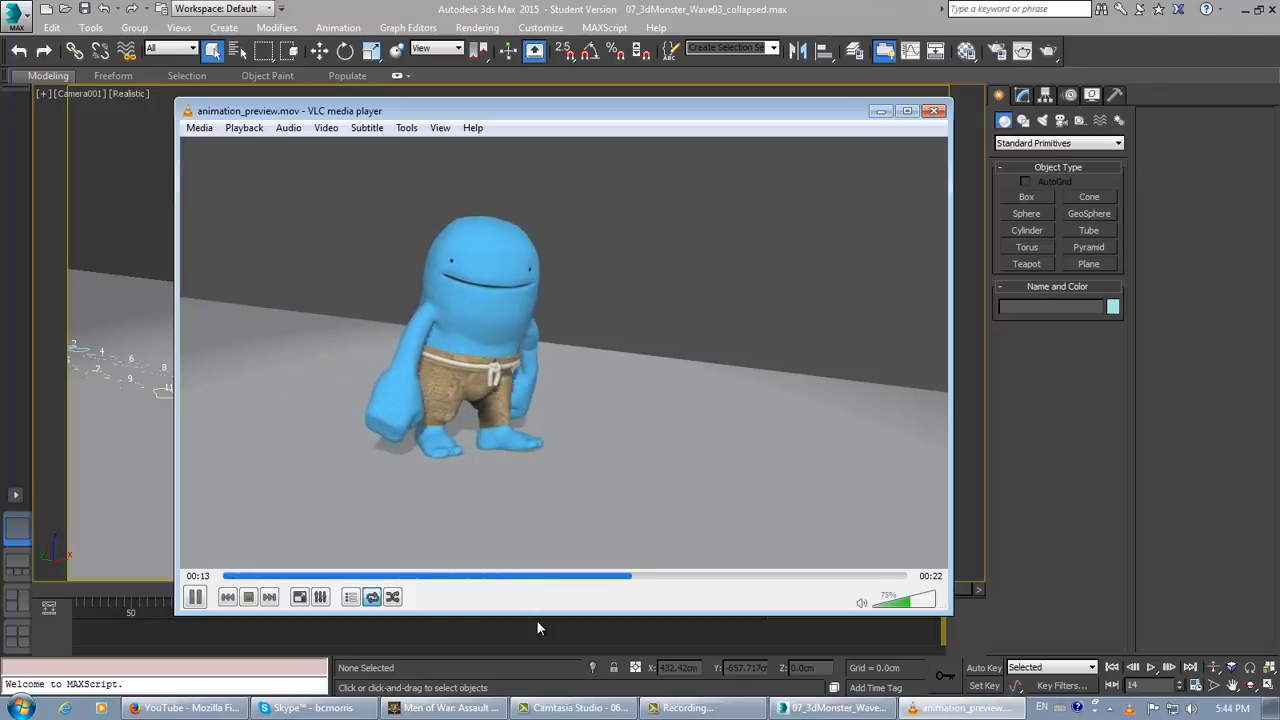
{"action": "left_click", "coordinate": [935, 112]}
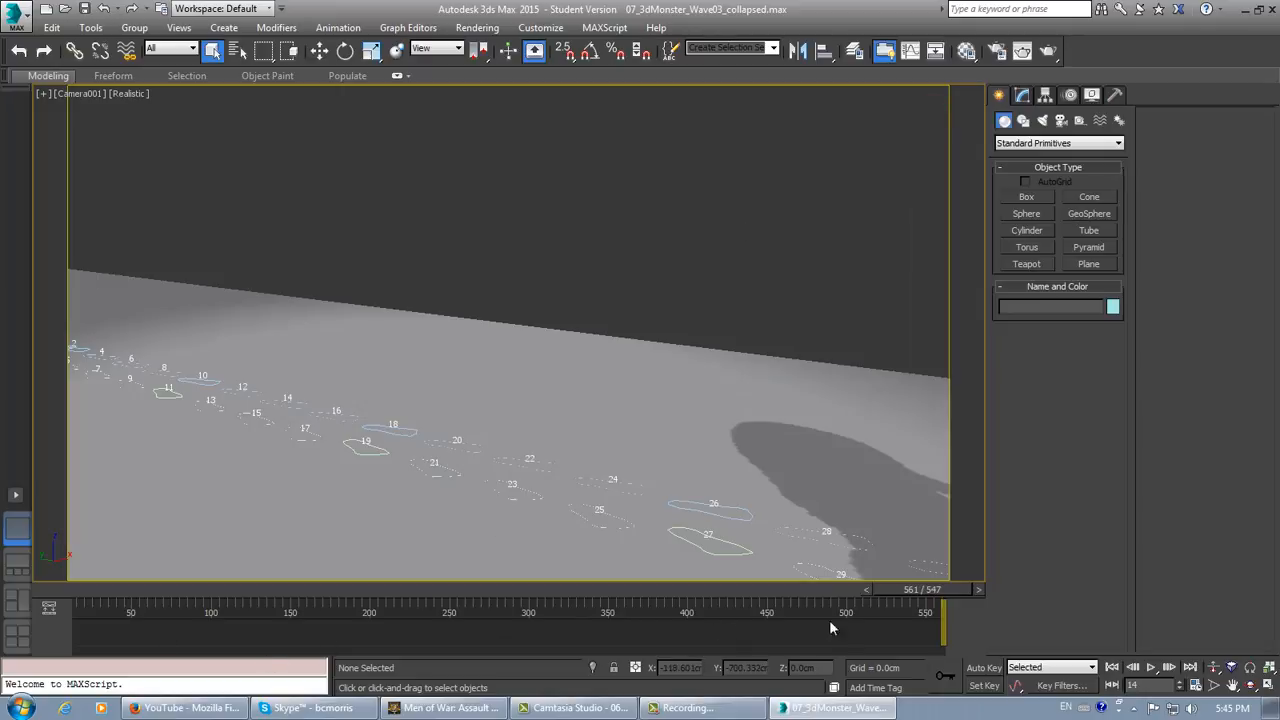
Go to frame 259, show the display settings and restrict the selection filter to Bone objects.
{"action": "left_click_drag", "start_coordinate": [918, 600], "coordinate": [463, 618]}
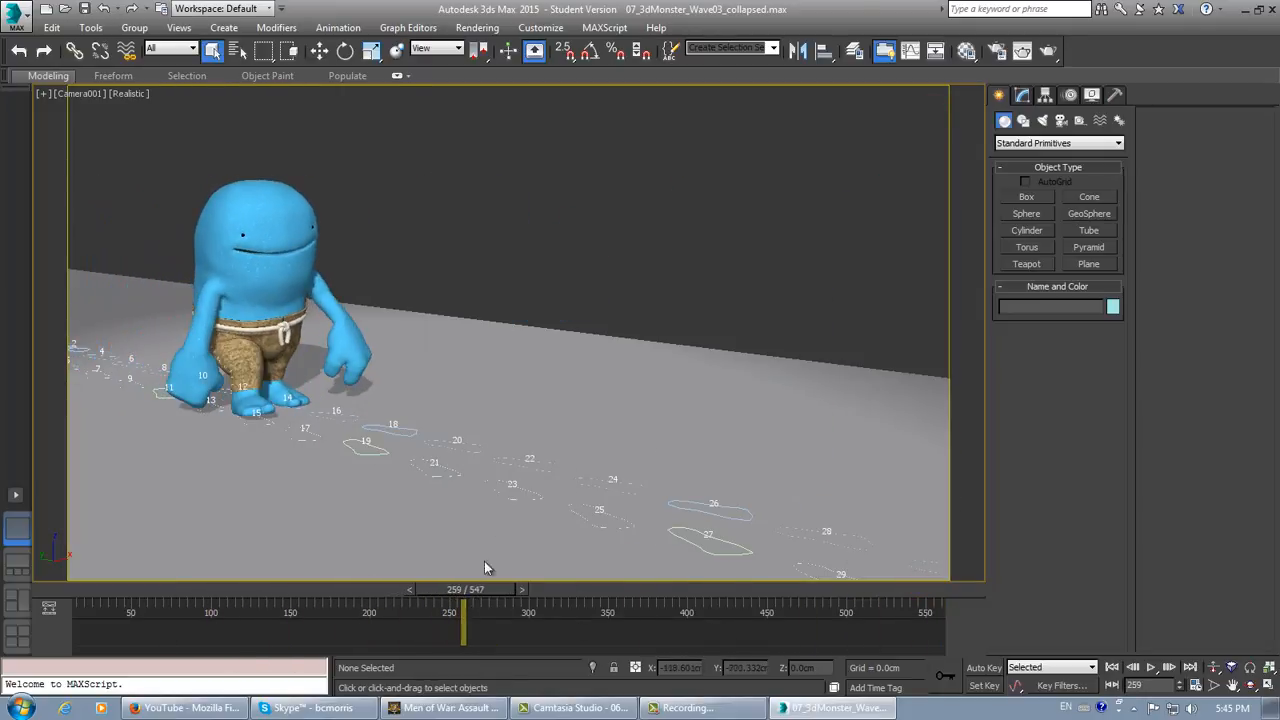
{"action": "left_click", "coordinate": [1071, 95]}
{"action": "left_click", "coordinate": [1093, 95]}
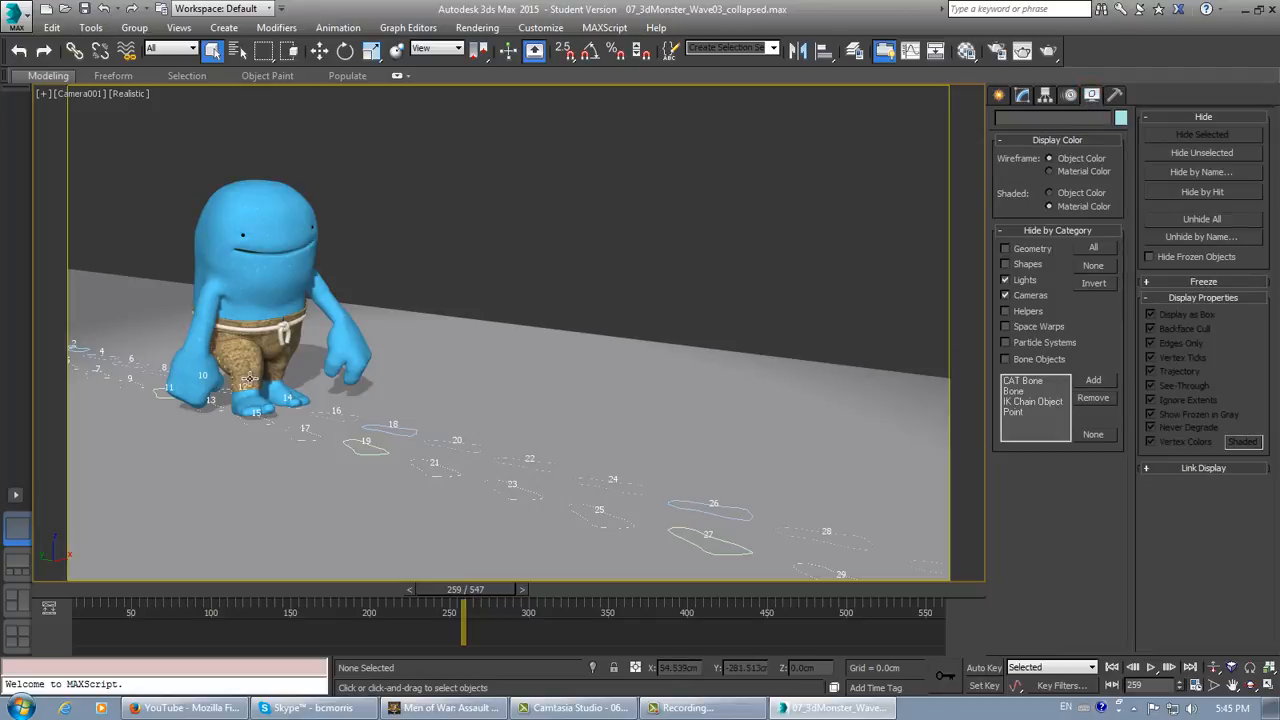
{"action": "left_click", "coordinate": [190, 48]}
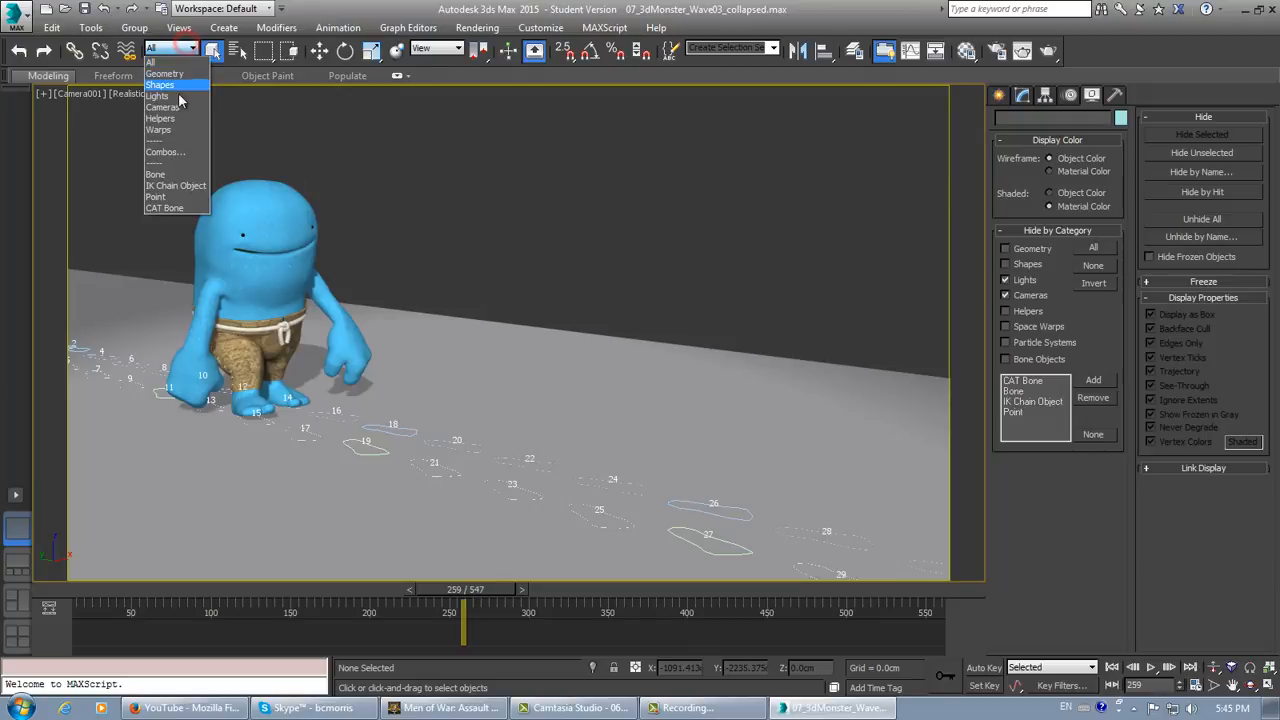
{"action": "left_click", "coordinate": [175, 175]}
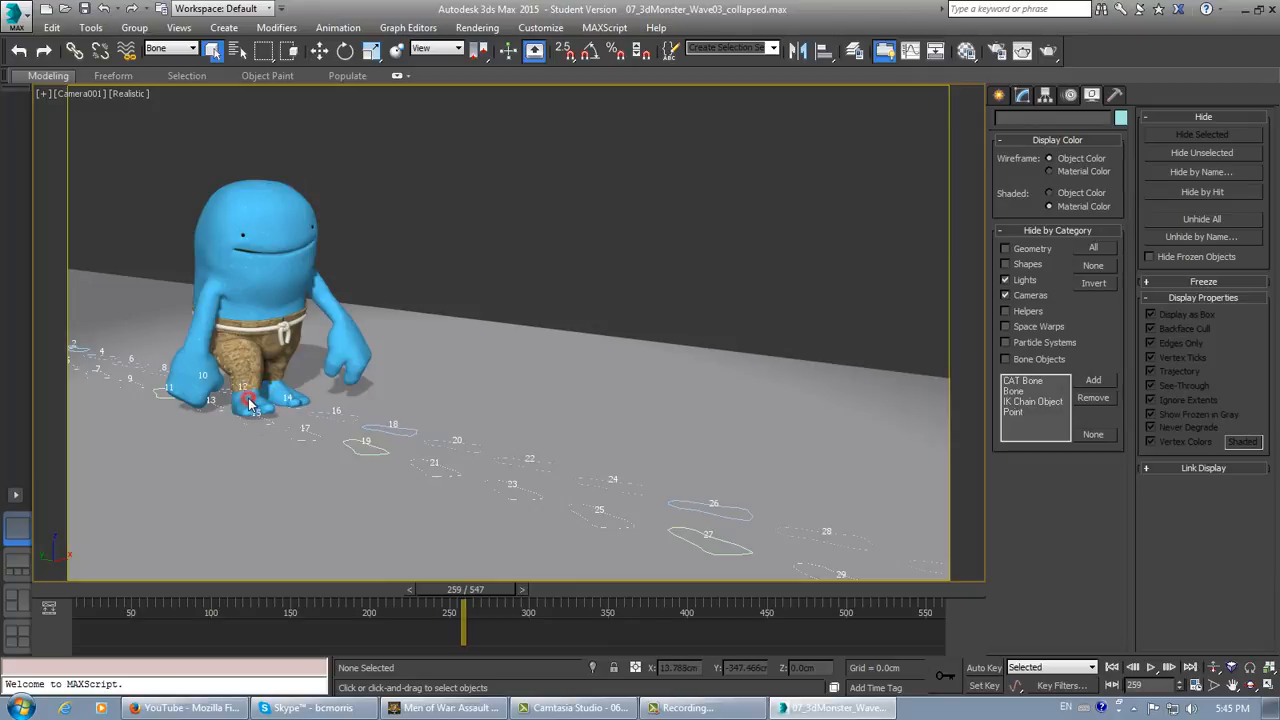
Restore the multi-viewport layout, centre the monster in the Top view and turn the lower Camera001 view into a wireframe Perspective view.
{"action": "left_click", "coordinate": [1268, 686]}
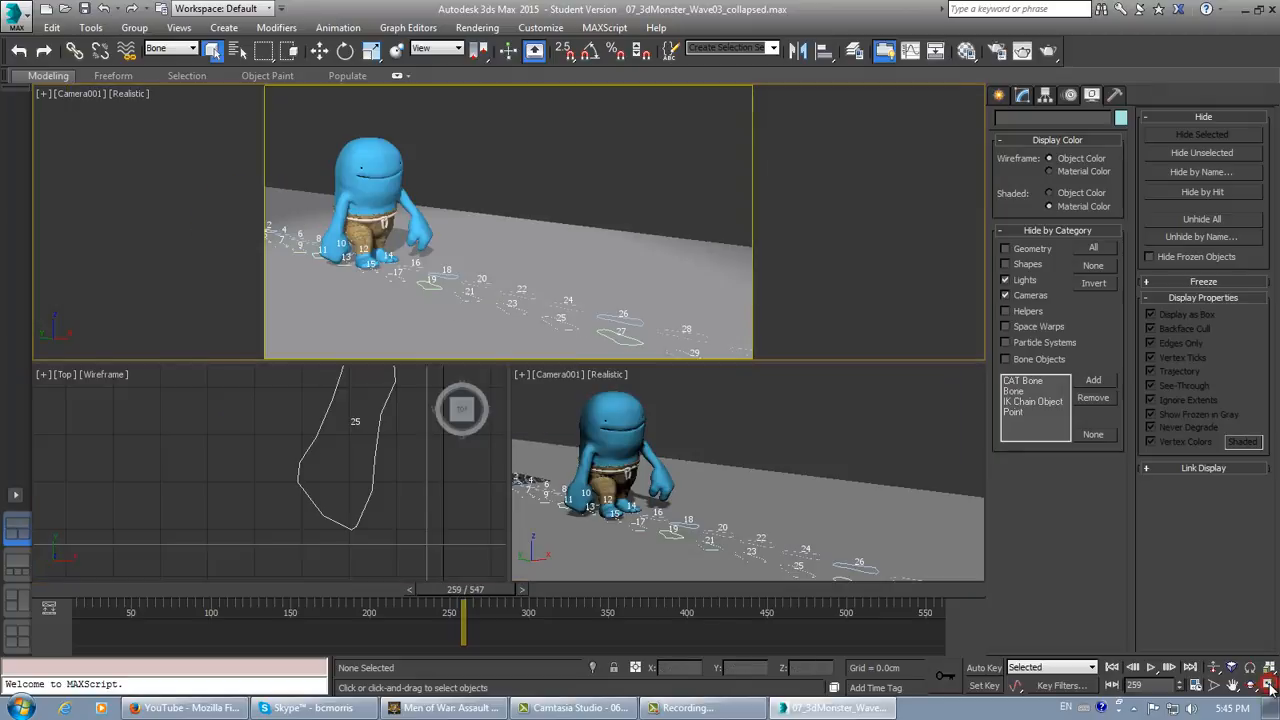
{"action": "scroll", "coordinate": [240, 457], "scroll_direction": "down", "scroll_amount": 8}
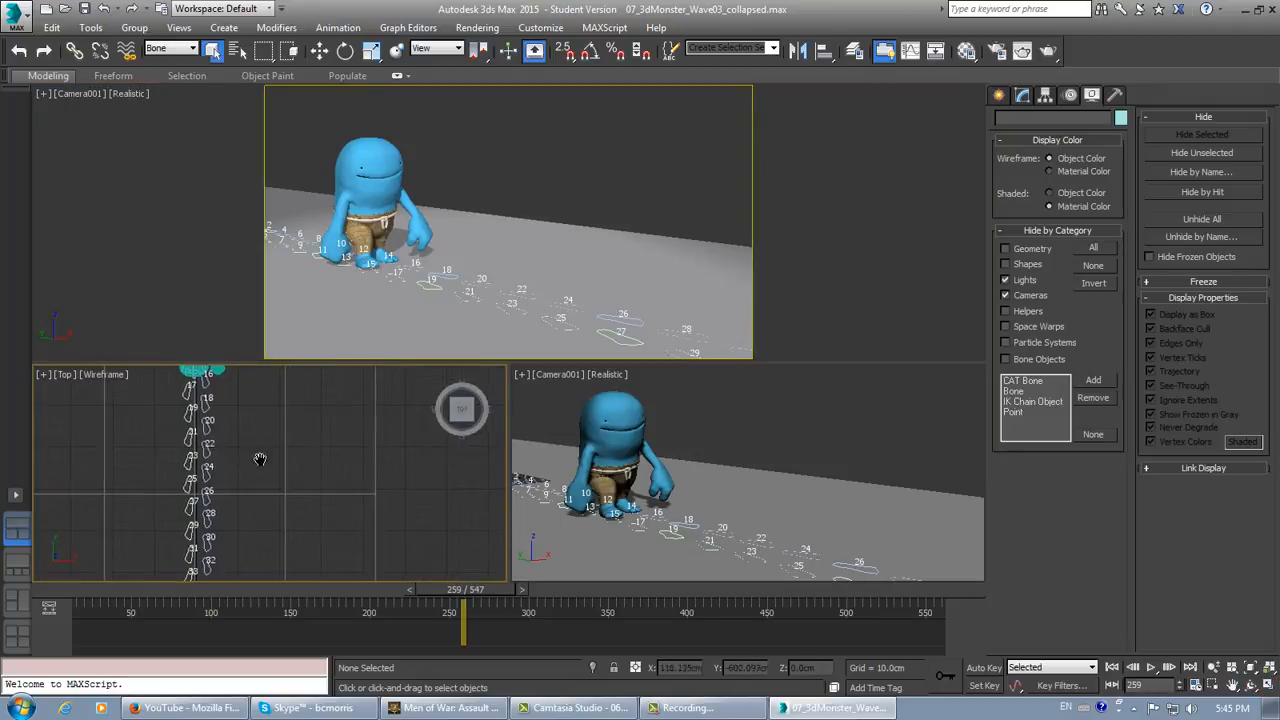
{"action": "middle_click_drag", "start_coordinate": [297, 453], "coordinate": [345, 513]}
{"action": "middle_click", "coordinate": [572, 433]}
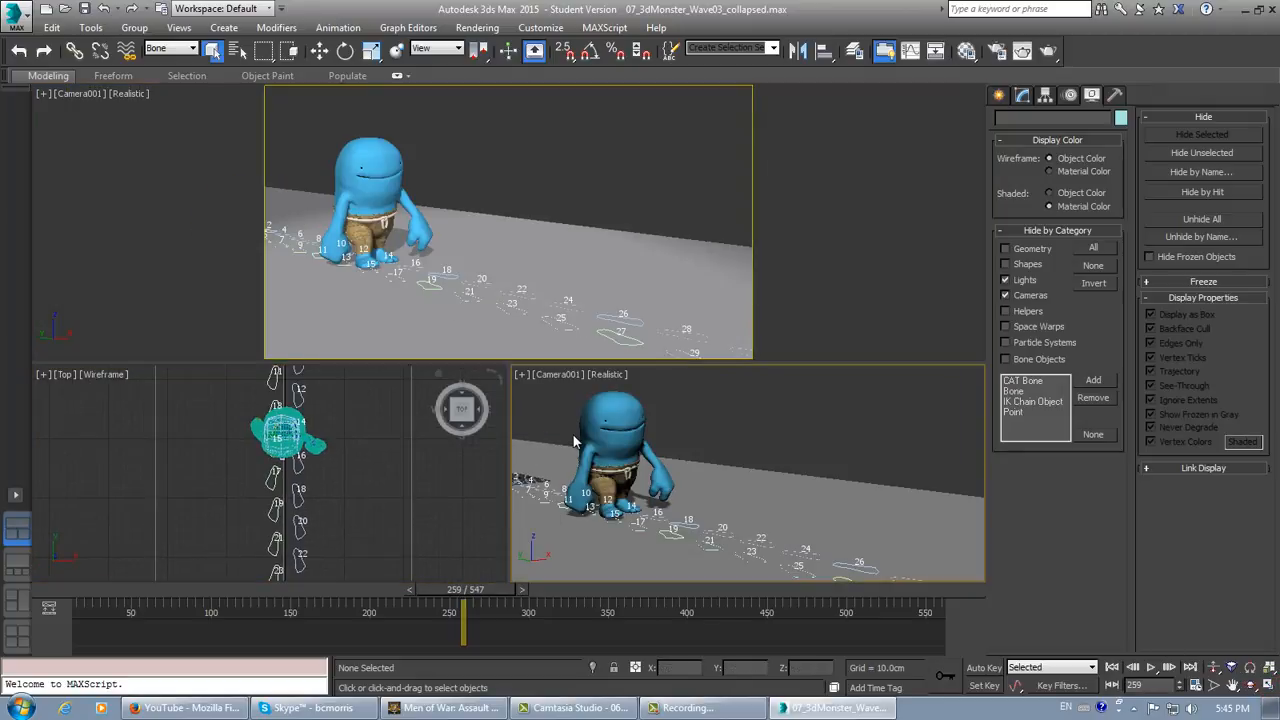
{"action": "key", "text": "p"}
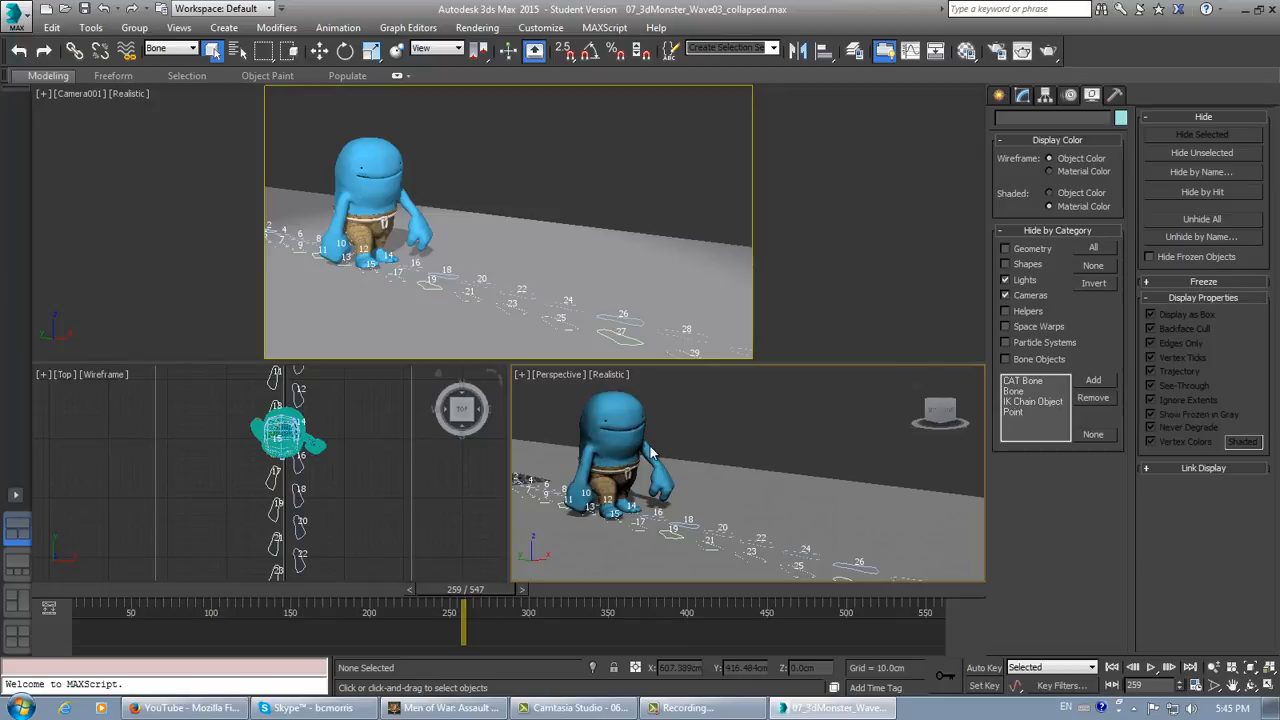
{"action": "key", "text": "F3"}
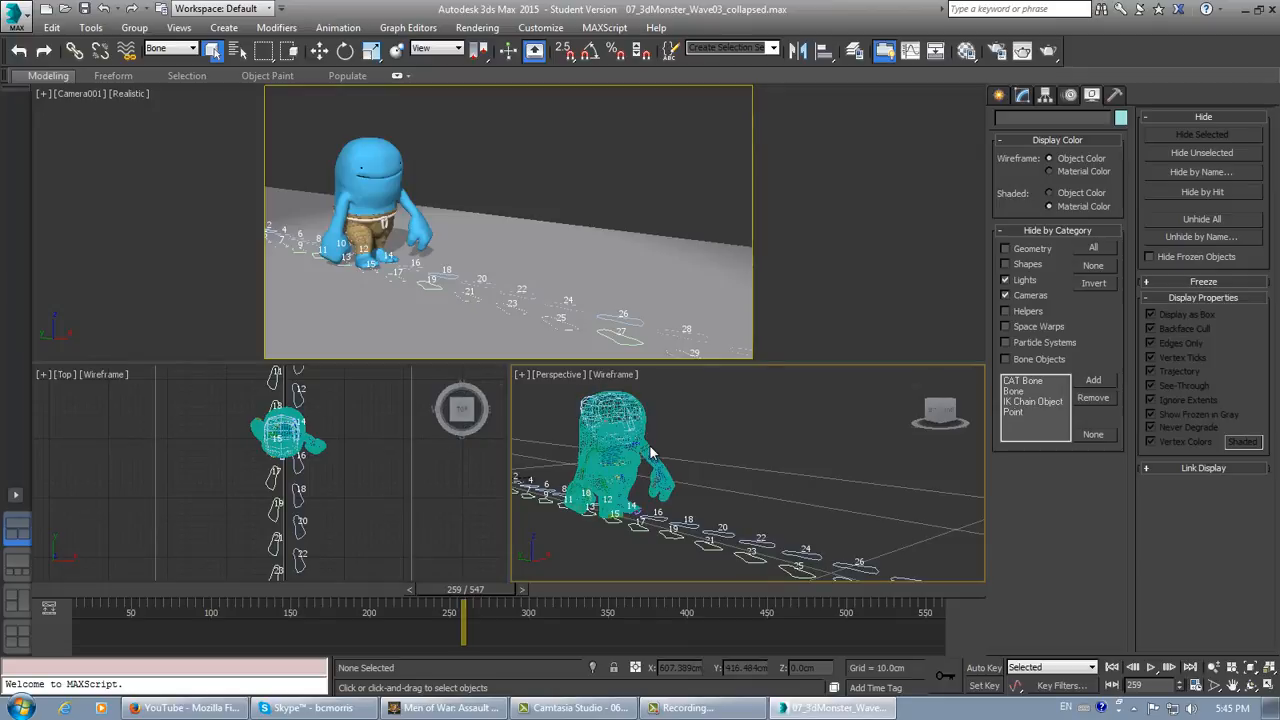
Select the monster's right foot biped bone in the wireframe Perspective view.
{"action": "scroll", "coordinate": [651, 452], "scroll_direction": "up", "scroll_amount": 10}
{"action": "middle_click_drag", "start_coordinate": [733, 467], "coordinate": [667, 466]}
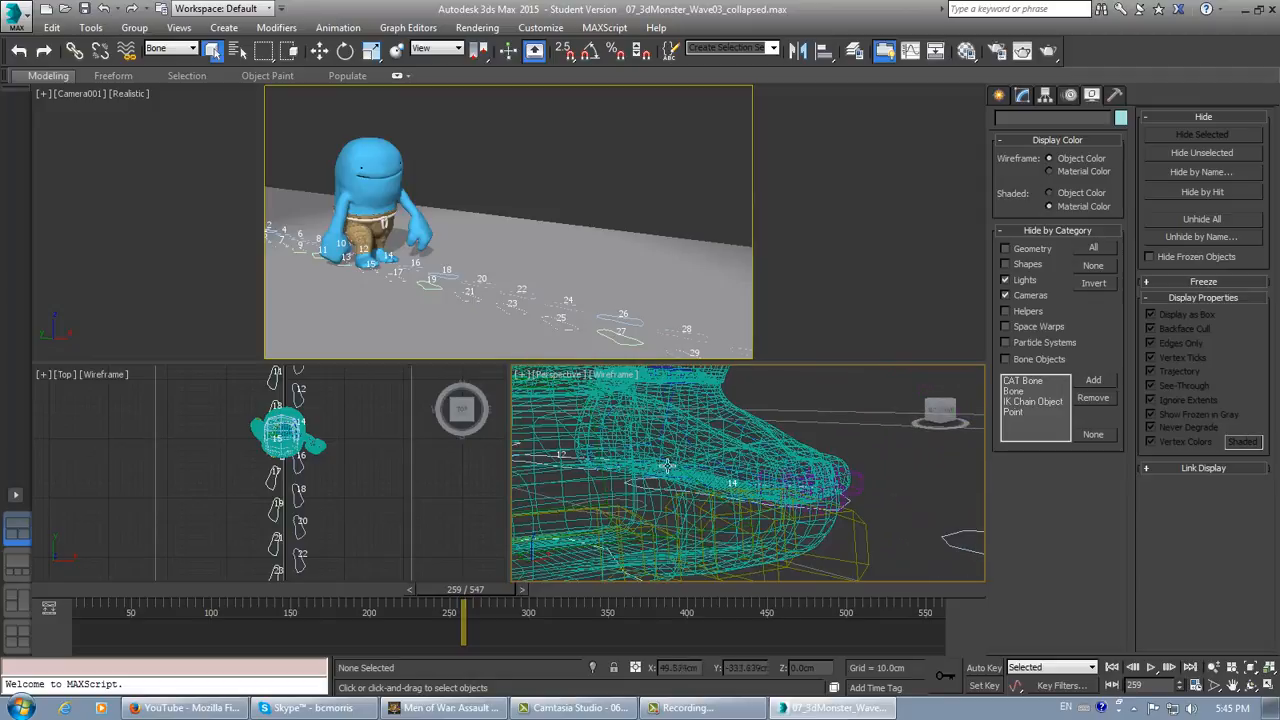
{"action": "left_click", "coordinate": [574, 506]}
{"action": "middle_click_drag", "start_coordinate": [571, 506], "coordinate": [687, 477]}
{"action": "scroll", "coordinate": [669, 503], "scroll_direction": "down", "scroll_amount": 3}
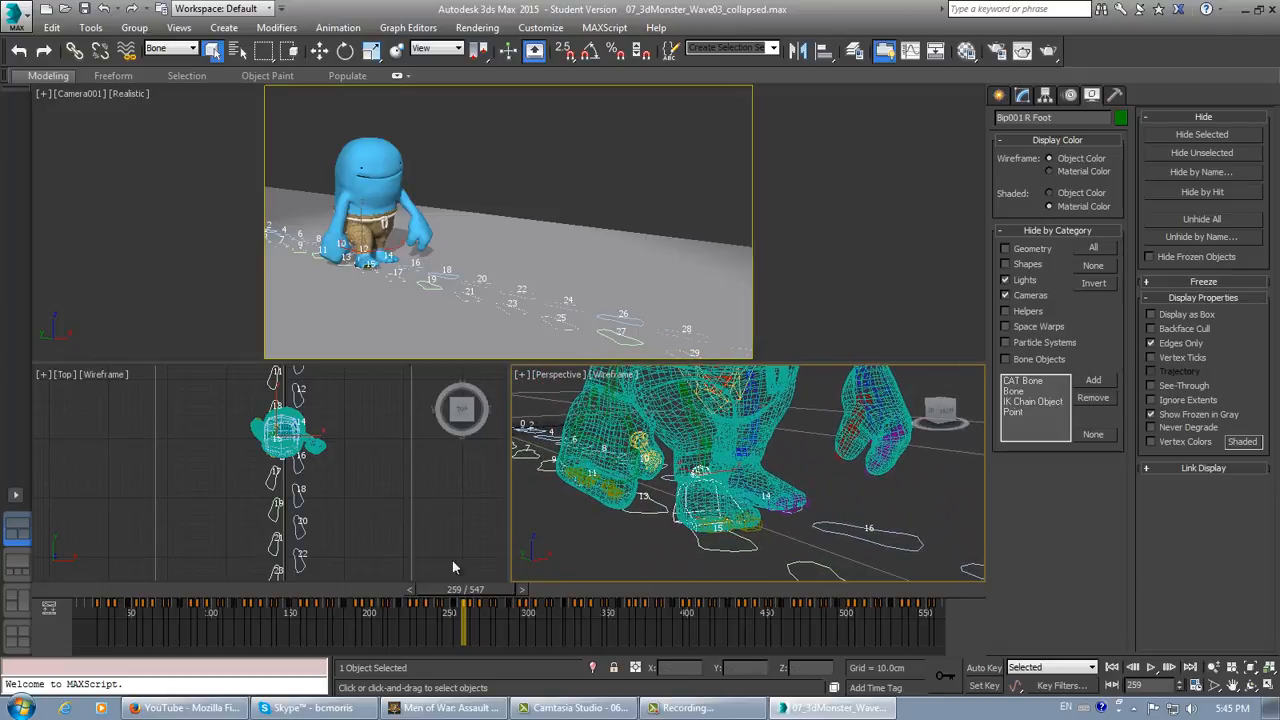
Play and scrub through the walk from around frame 171, examining the foot motion from the side in the Perspective view.
{"action": "mouse_move", "coordinate": [460, 598]}
{"action": "left_mouse_down"}
{"action": "mouse_move", "coordinate": [582, 596]}
{"action": "mouse_move", "coordinate": [429, 592]}
{"action": "mouse_move", "coordinate": [346, 614]}
{"action": "mouse_move", "coordinate": [433, 627]}
{"action": "mouse_move", "coordinate": [452, 615]}
{"action": "left_mouse_up"}
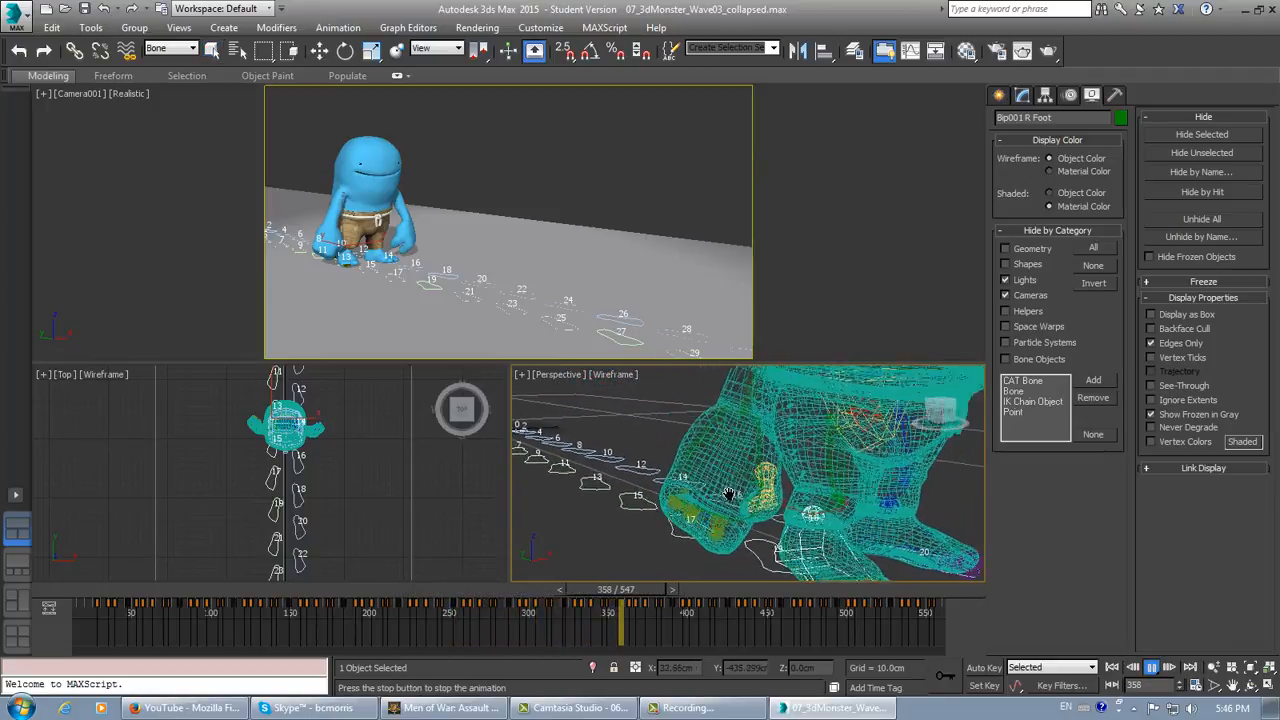
{"action": "left_click_drag", "start_coordinate": [680, 588], "coordinate": [368, 606]}
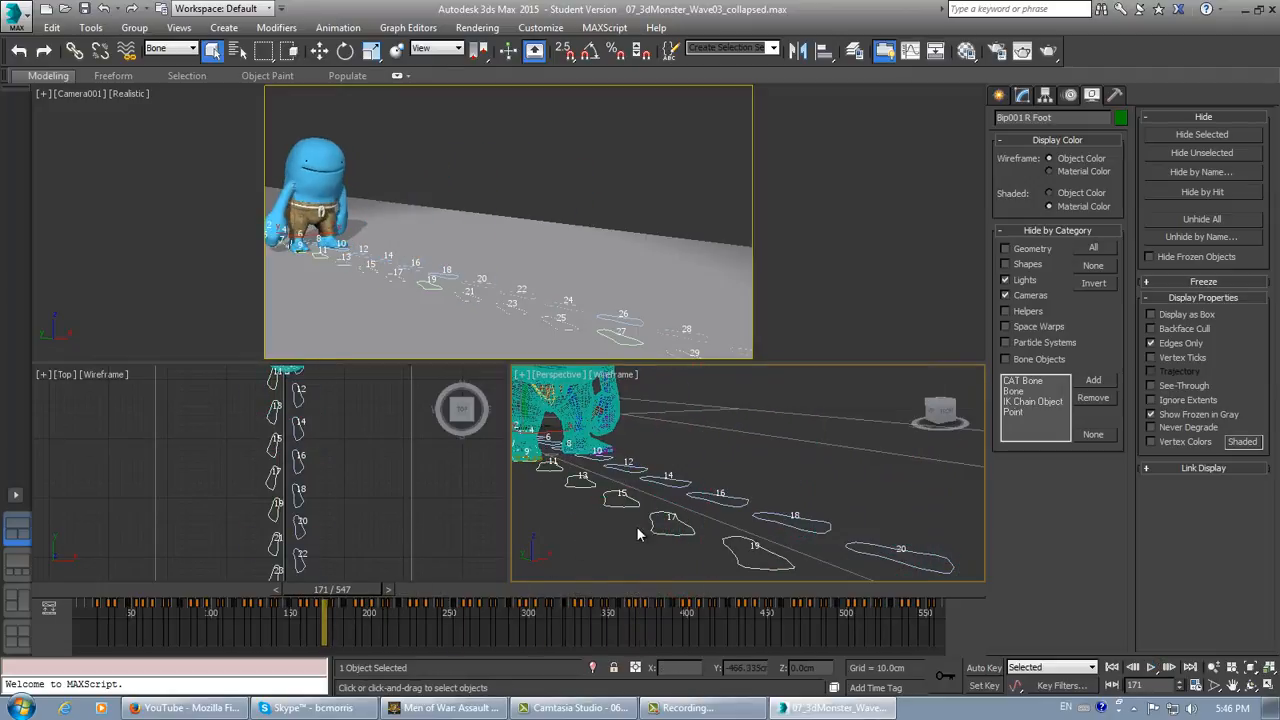
{"action": "middle_click_drag", "start_coordinate": [637, 527], "coordinate": [757, 591], "text": "alt"}
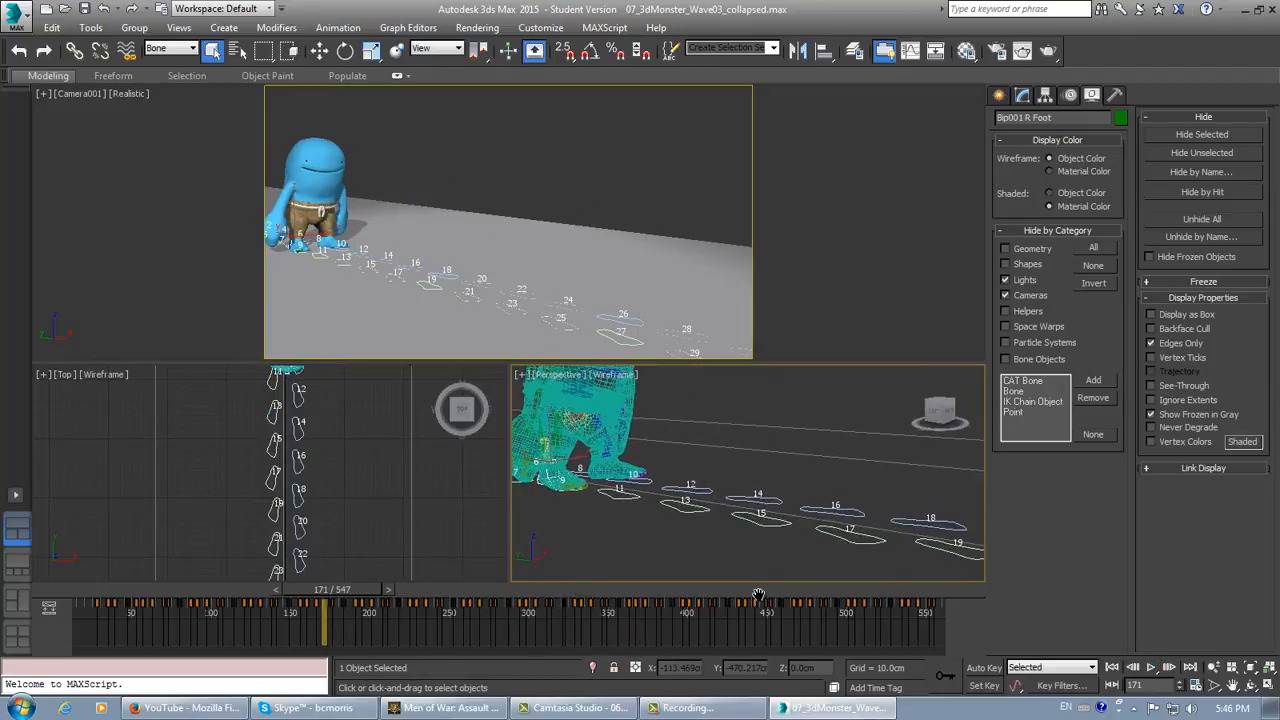
{"action": "left_click", "coordinate": [1150, 668]}
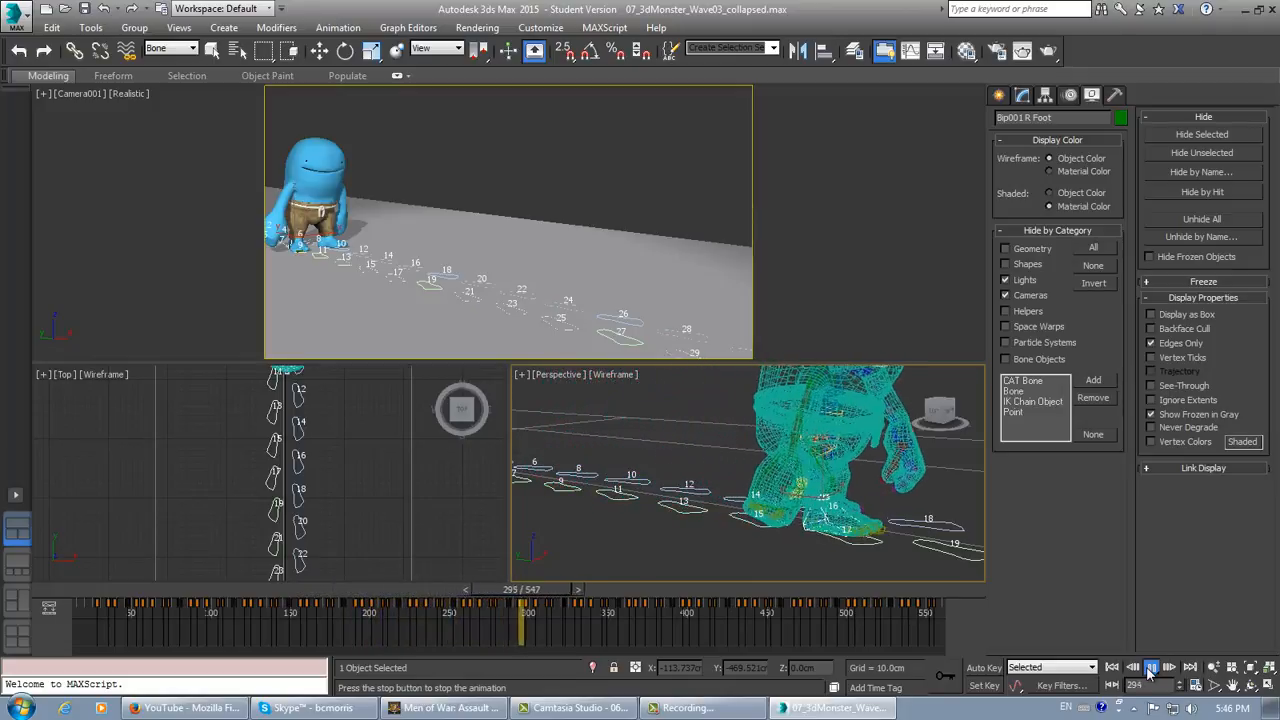
{"action": "left_click", "coordinate": [1150, 668]}
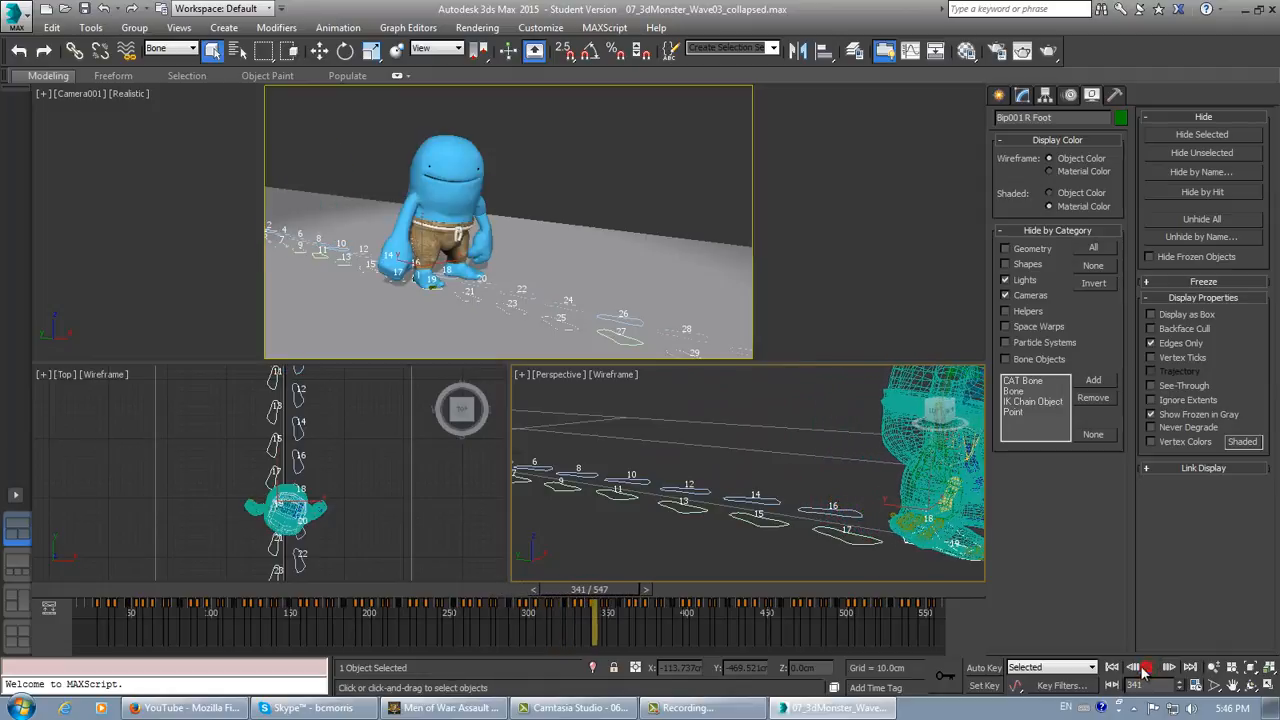
{"action": "left_click_drag", "start_coordinate": [618, 596], "coordinate": [355, 615]}
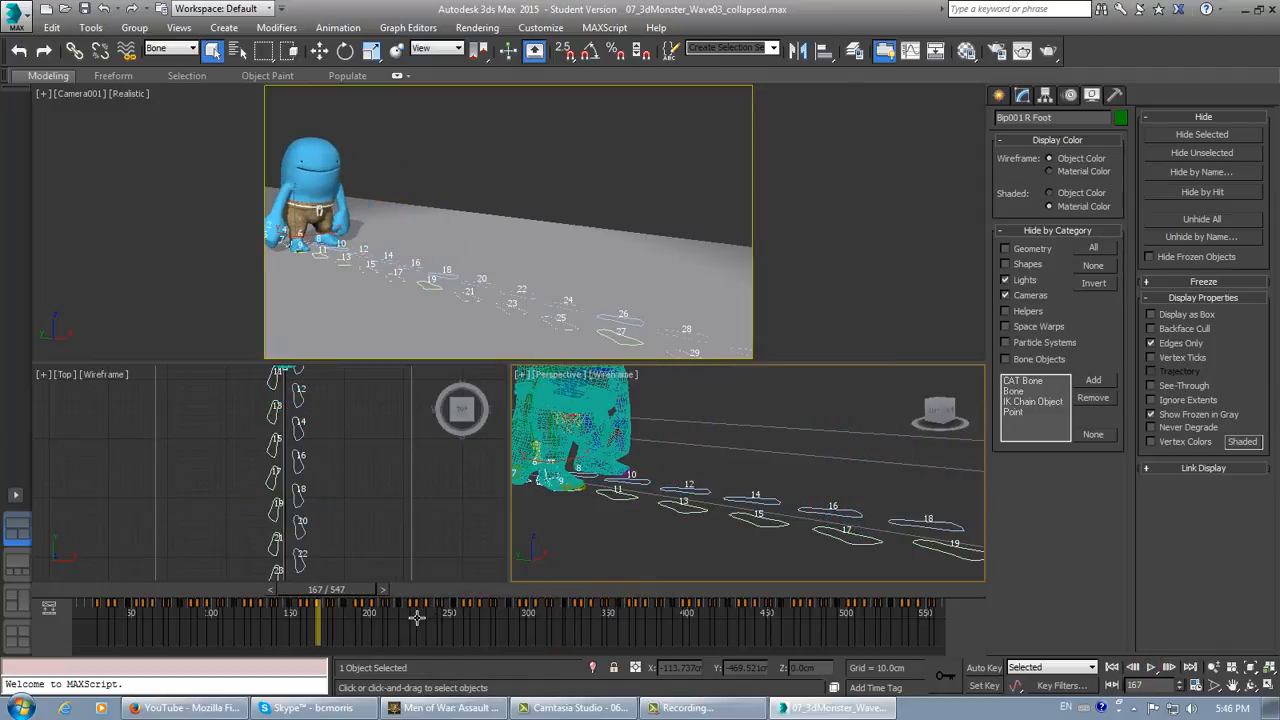
Shorten the timeline's active range to 151 frames and shift it to start at frame 237.
{"action": "right_click_drag", "start_coordinate": [410, 620], "coordinate": [824, 618], "text": "ctrl+alt"}
{"action": "left_click_drag", "start_coordinate": [640, 627], "coordinate": [945, 635], "text": "ctrl+alt"}
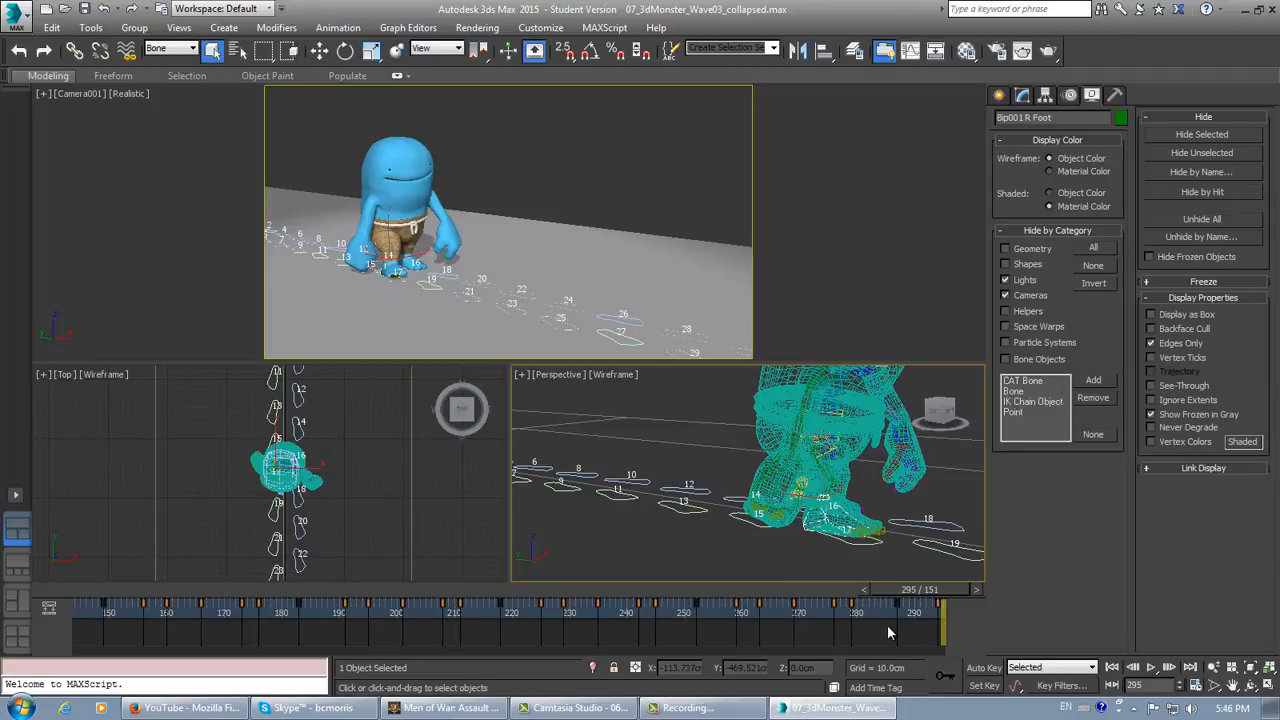
{"action": "middle_click_drag", "start_coordinate": [892, 619], "coordinate": [355, 625], "text": "ctrl+alt"}
Scrub between frames 325 and 237 to examine the right foot's motion around its closely spaced keys.
{"action": "left_click_drag", "start_coordinate": [399, 591], "coordinate": [566, 592]}
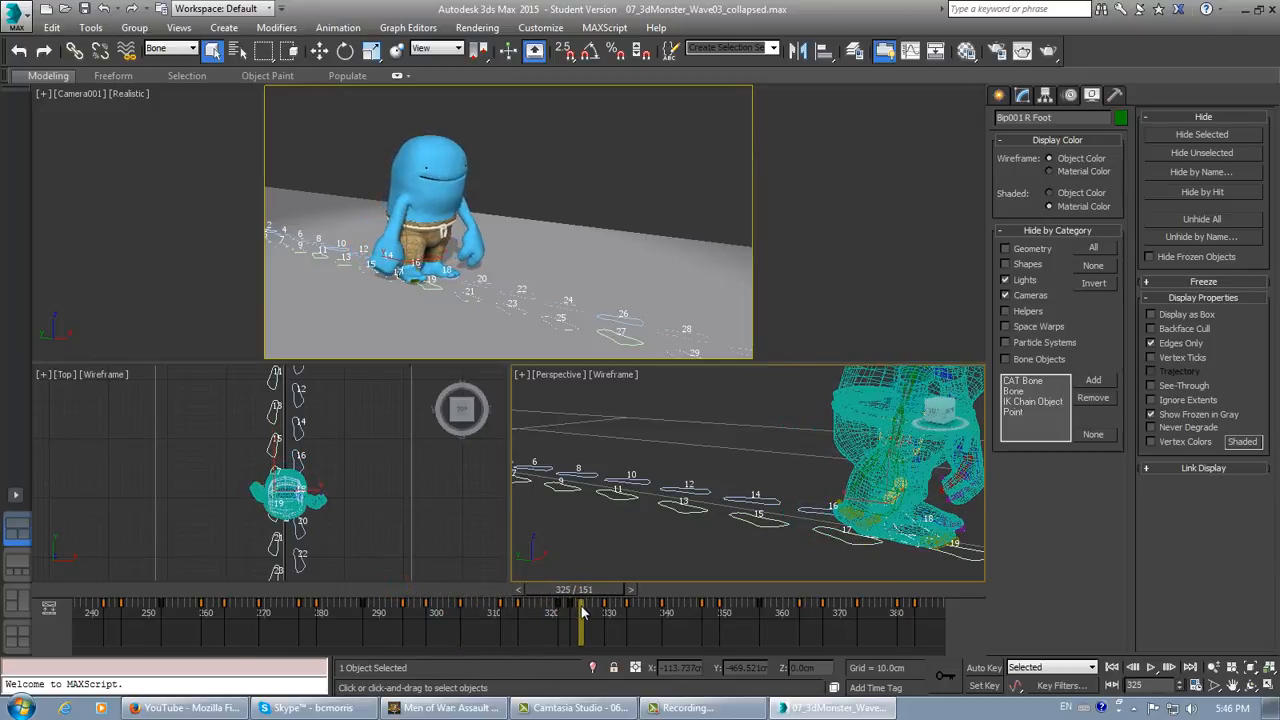
{"action": "left_click", "coordinate": [571, 604]}
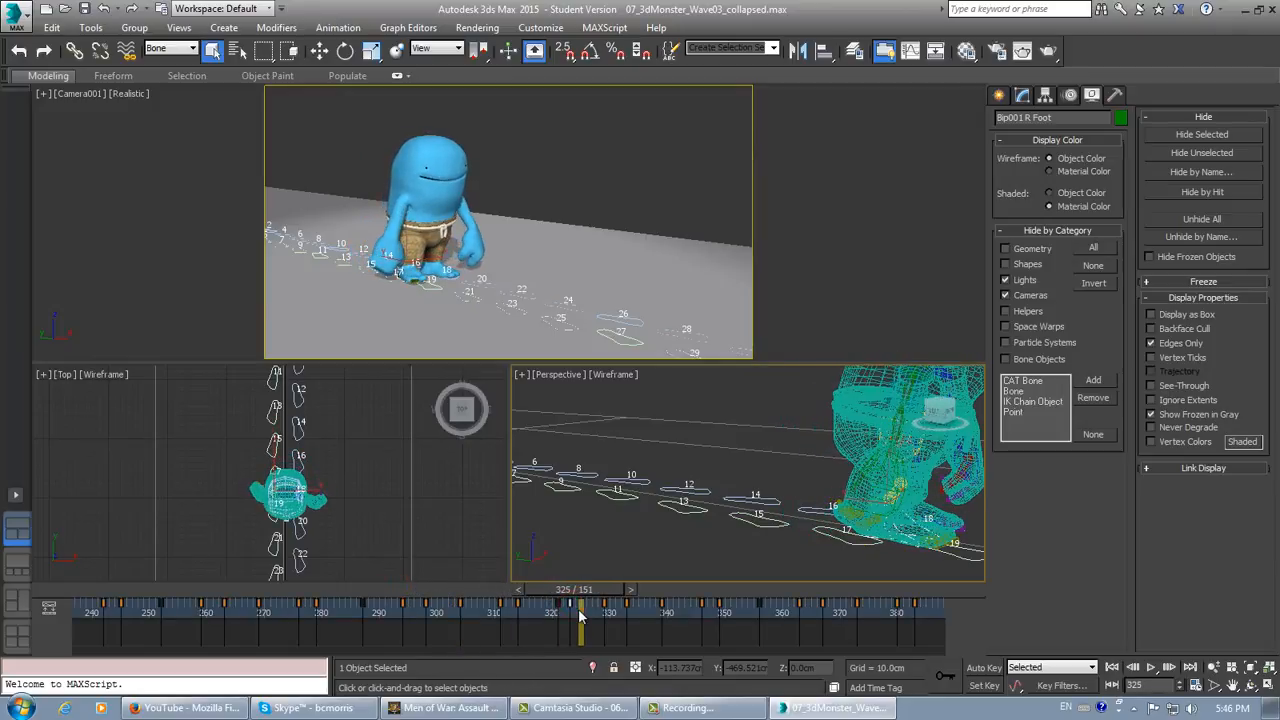
{"action": "left_click_drag", "start_coordinate": [604, 597], "coordinate": [67, 563]}
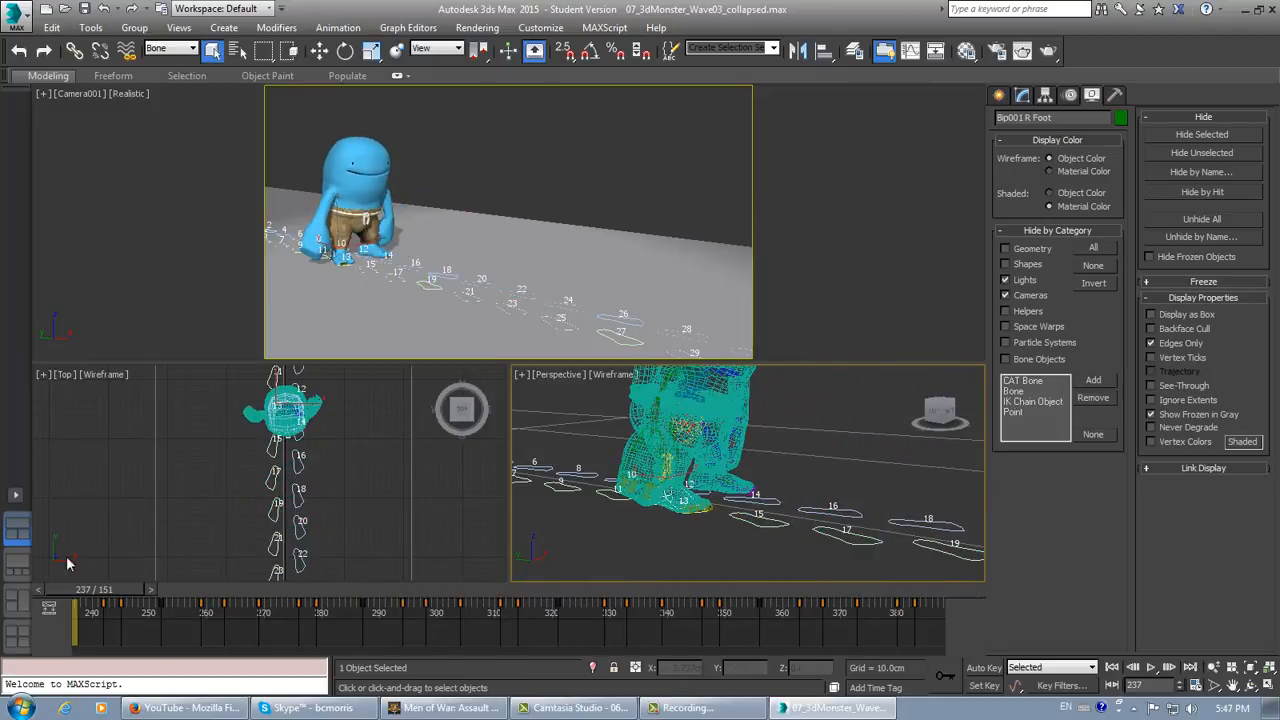